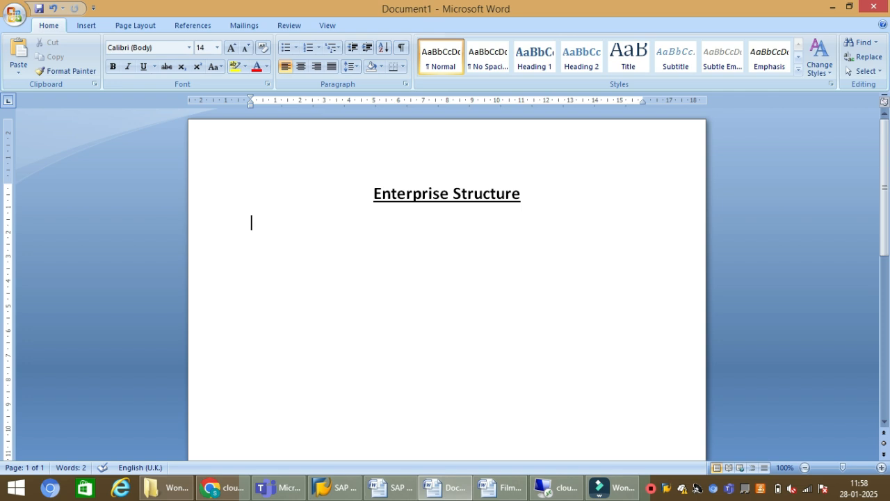
# Add an indented "Company" line directly below the Enterprise Structure heading, roughly centred under it.
pyautogui.press('Tab')
pyautogui.press('Tab')
pyautogui.press('Tab')
pyautogui.press('Tab')
pyautogui.write('Company')
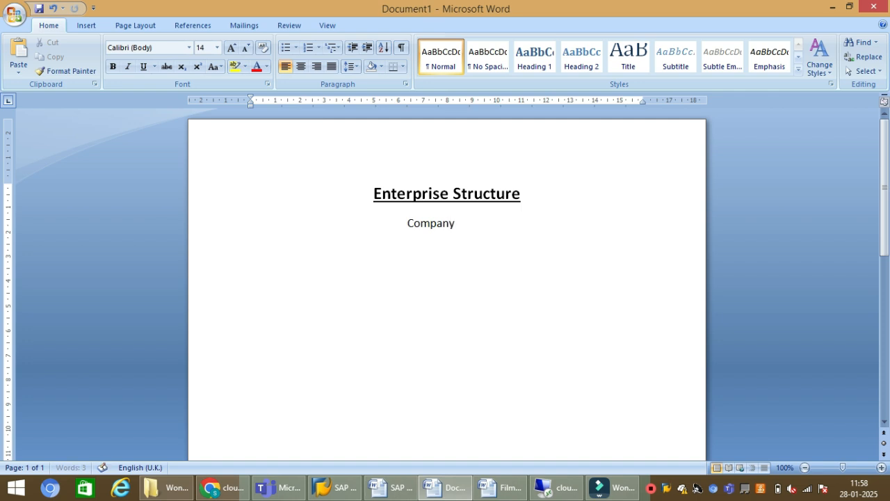
# Add a "Company Code" line below Company, aligned with it.
pyautogui.press('Return')
pyautogui.write('Compan C')
pyautogui.press('BackSpace')
pyautogui.press('BackSpace')
pyautogui.write('y')
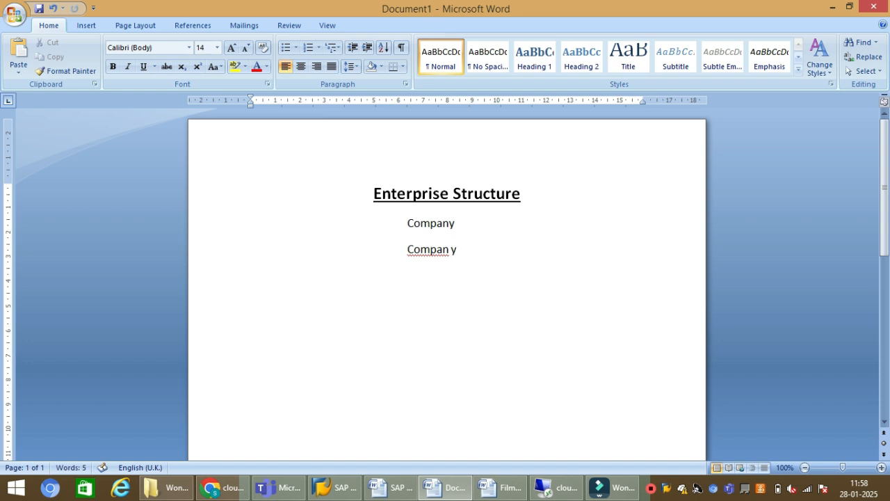
pyautogui.press('BackSpace')
pyautogui.write('y Code')
# Add a "Sales organization" line below Company Code at the same indent.
pyautogui.press('Tab')
pyautogui.write('Sales org')
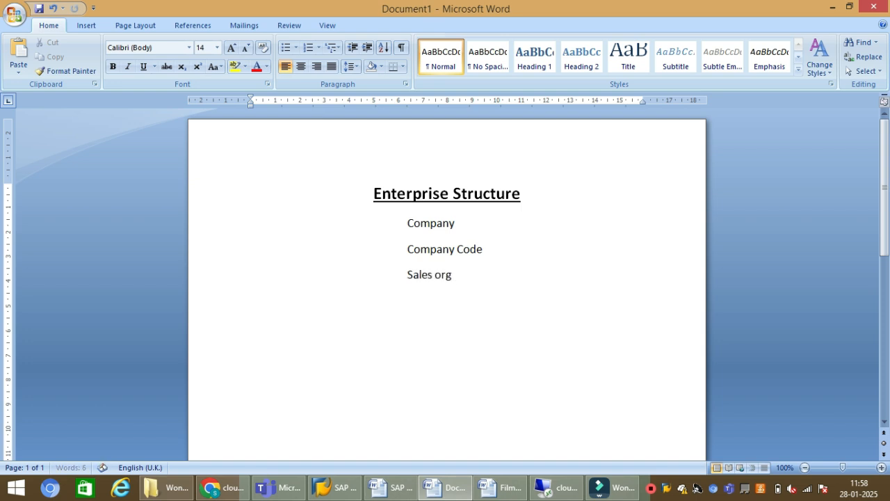
pyautogui.write('anization')
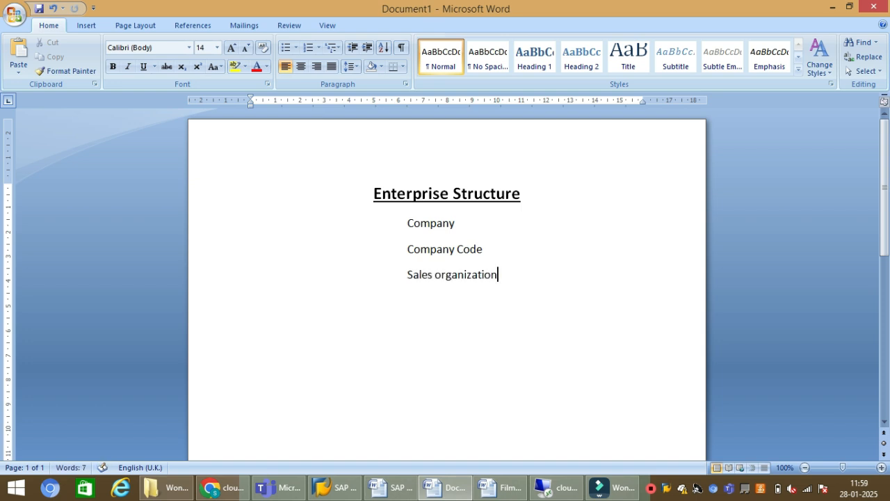
# Add a line below Sales organization with "Distribution Channel" and, spaced apart on the same line, "Division".
pyautogui.press('Return')
pyautogui.press('Tab')
pyautogui.write('Distribution Chaneel')
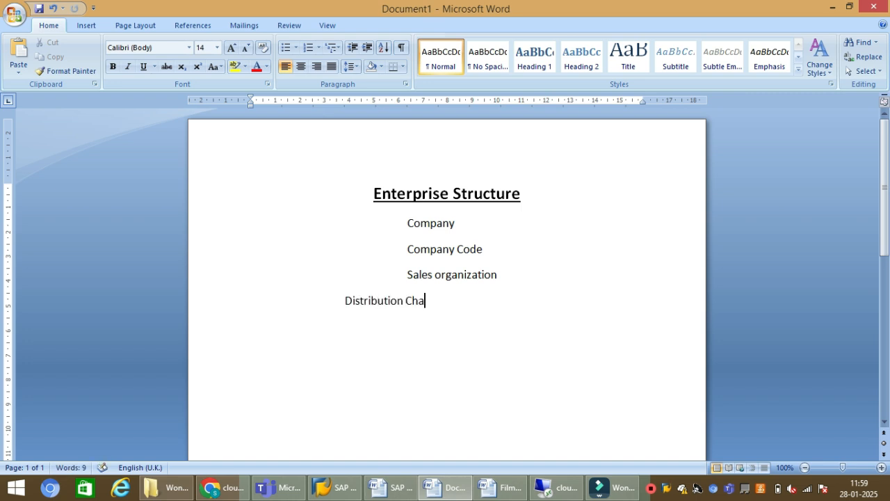
pyautogui.press('Tab')
pyautogui.press('BackSpace')
pyautogui.press('BackSpace')
pyautogui.press('BackSpace')
pyautogui.press('BackSpace')
pyautogui.write('nel')
pyautogui.press('Tab')
pyautogui.write('Division')
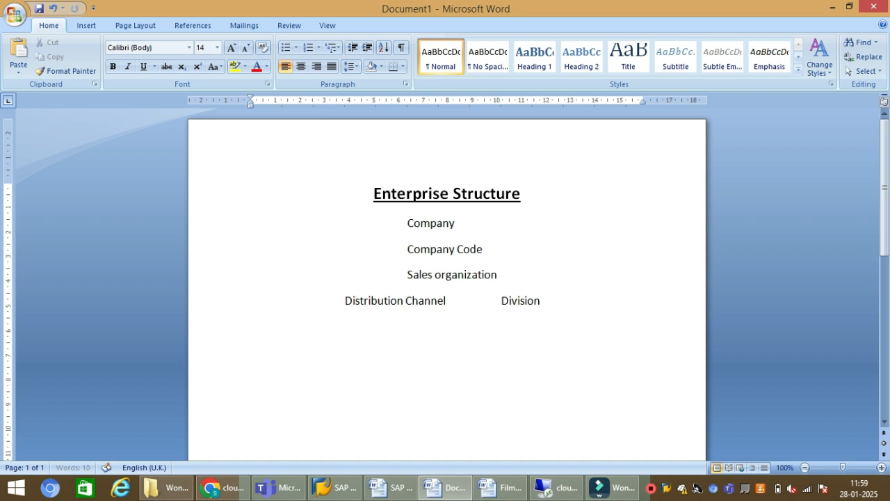
pyautogui.press('Return')
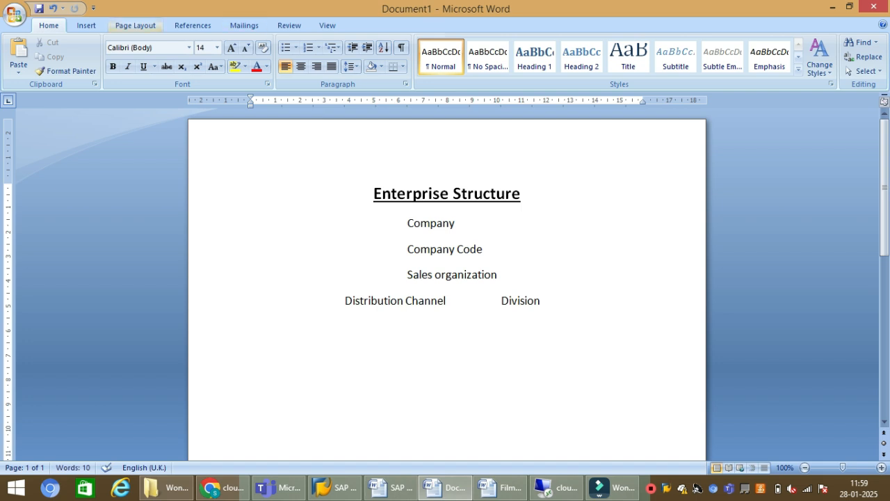
# Draw a rectangle about 8.49 cm by 1.93 cm around Sales organization, Distribution Channel and Division, and give it no fill.
pyautogui.click(87, 25)
pyautogui.click(197, 55)
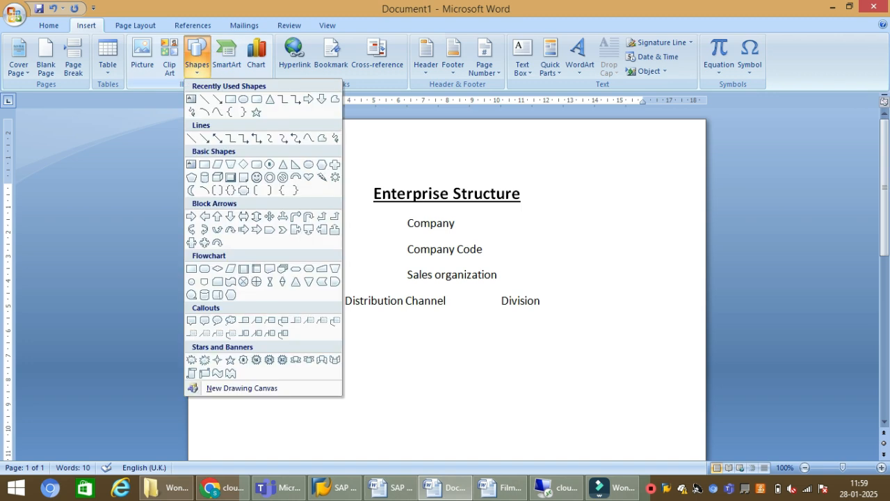
pyautogui.click(231, 98)
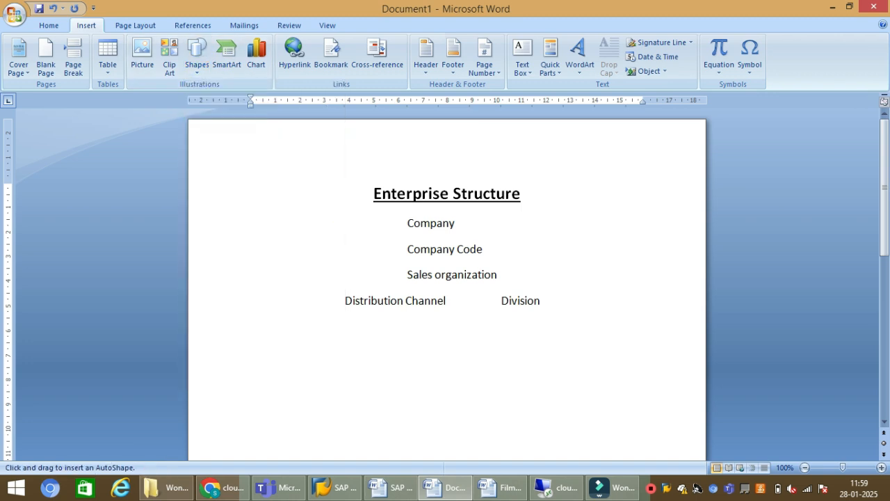
pyautogui.moveTo(340, 268); pyautogui.dragTo(545, 320)
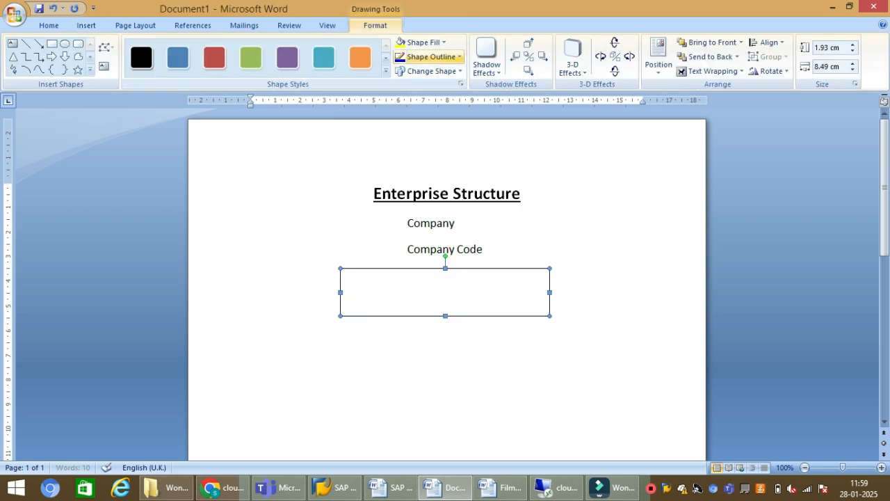
pyautogui.click(424, 41)
pyautogui.click(425, 154)
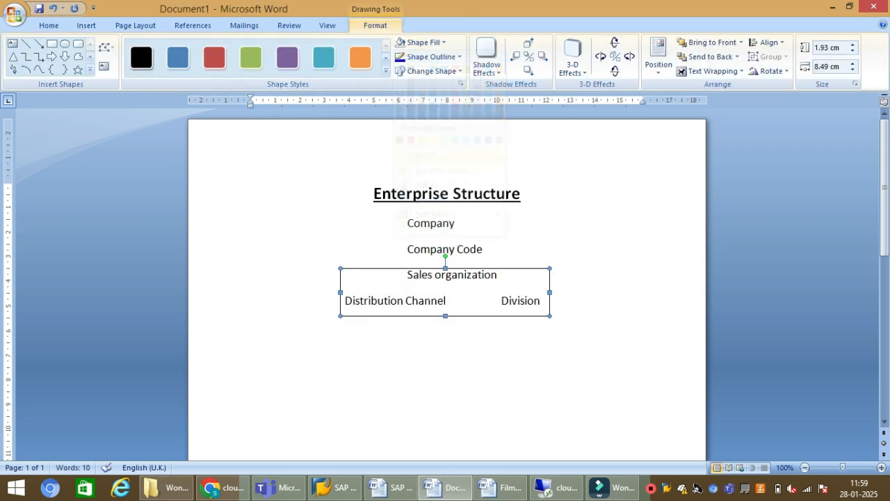
pyautogui.press('Escape')
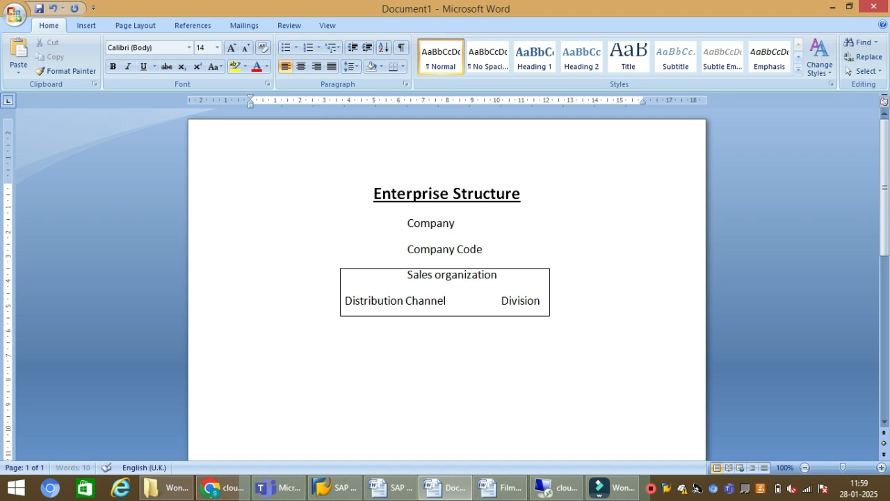
# Add the lines "Sales Area", "Sales office" and "Sales Group" below the rectangle, aligned with Company Code.
pyautogui.press('Return')
pyautogui.press('Tab')
pyautogui.write('Sales Area')
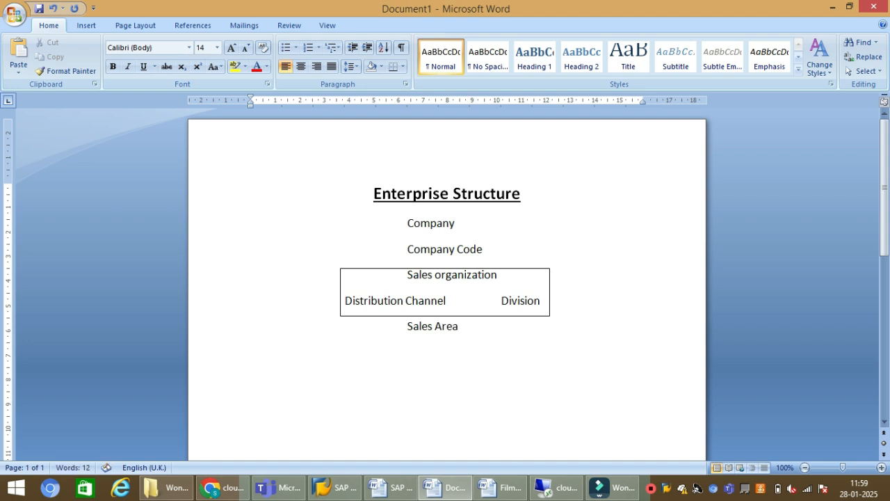
pyautogui.press('Return')
pyautogui.press('Tab')
pyautogui.write('Sales office')
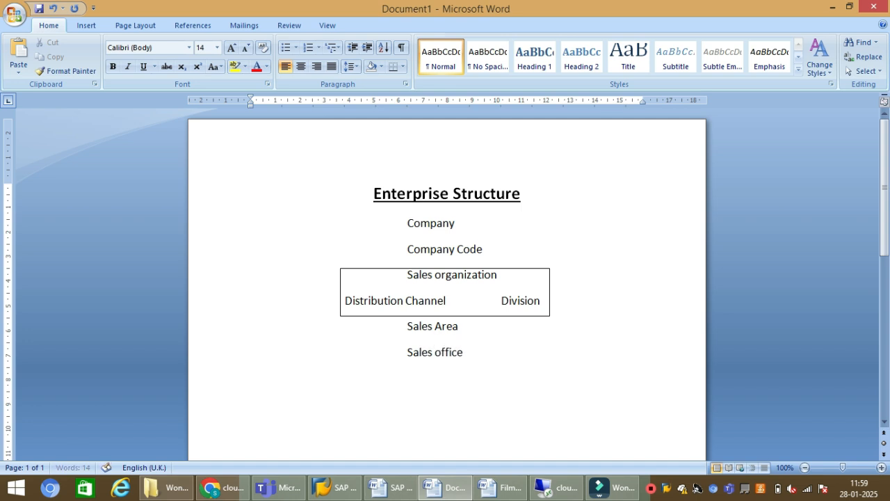
pyautogui.press('Return')
pyautogui.write('Sales Group')
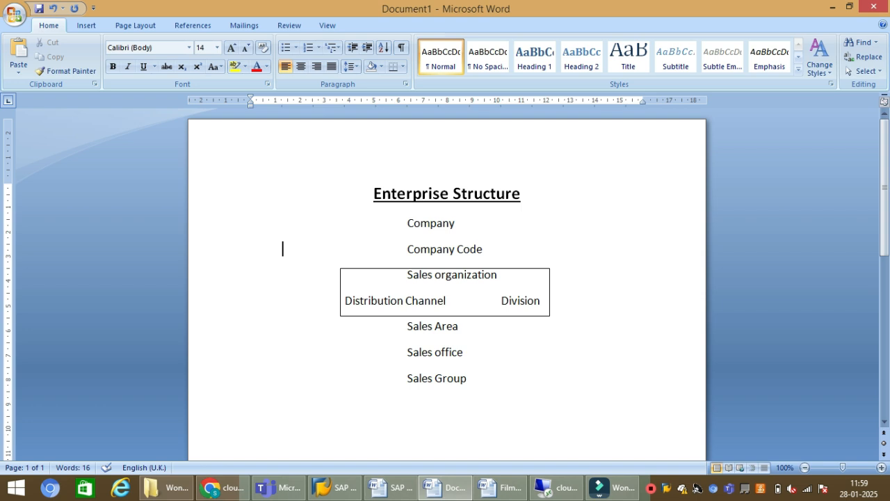
# Add "Plant" in front of Company Code and "St. loc" in front of Sales organization, both on the existing lines.
pyautogui.write('Plant')
pyautogui.press('Return')
pyautogui.hotkey('ctrl', 'z')
pyautogui.press('Down')
pyautogui.write('St. loc')
# Add "Shipping Point" at the start of the Sales Area line and realign Sales Area with the entries below it.
pyautogui.press('Down')
pyautogui.press('Down')
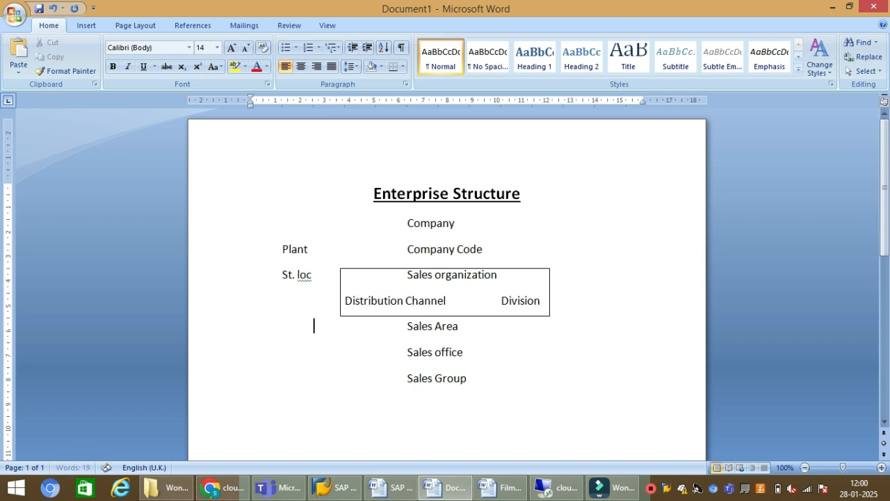
pyautogui.press('Home')
pyautogui.press('Delete')
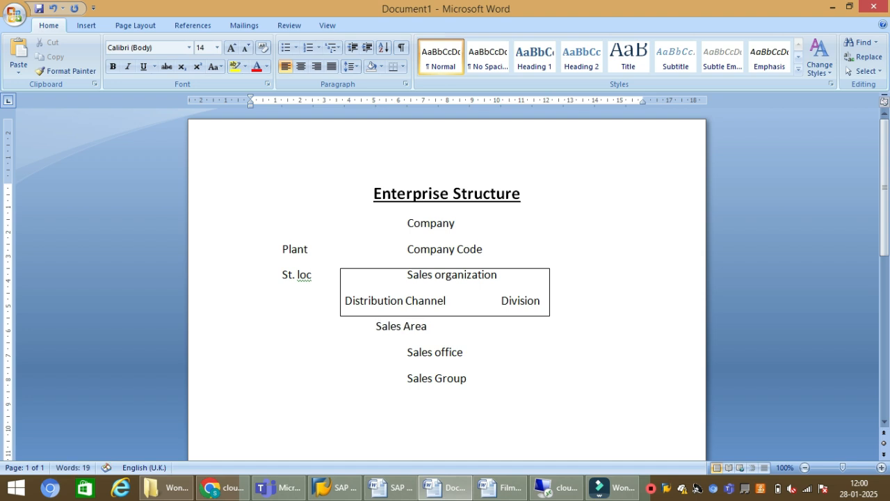
pyautogui.press('Tab')
pyautogui.press('Left')
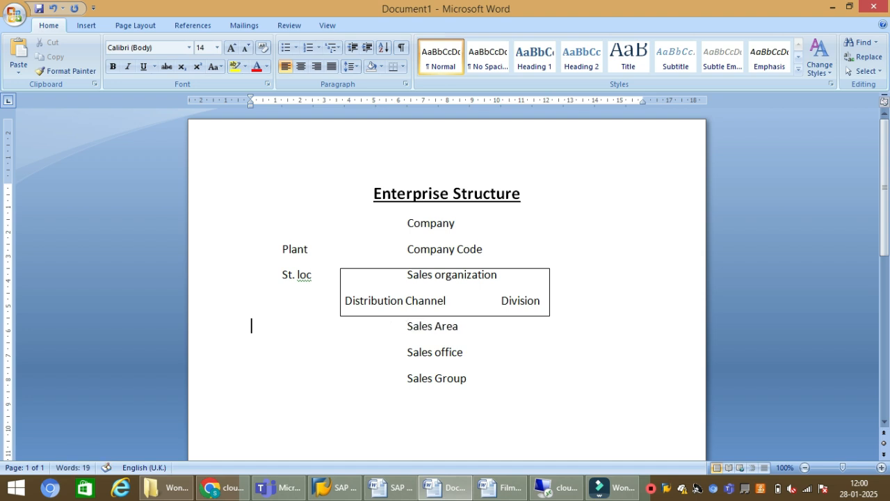
pyautogui.write('Shipping o')
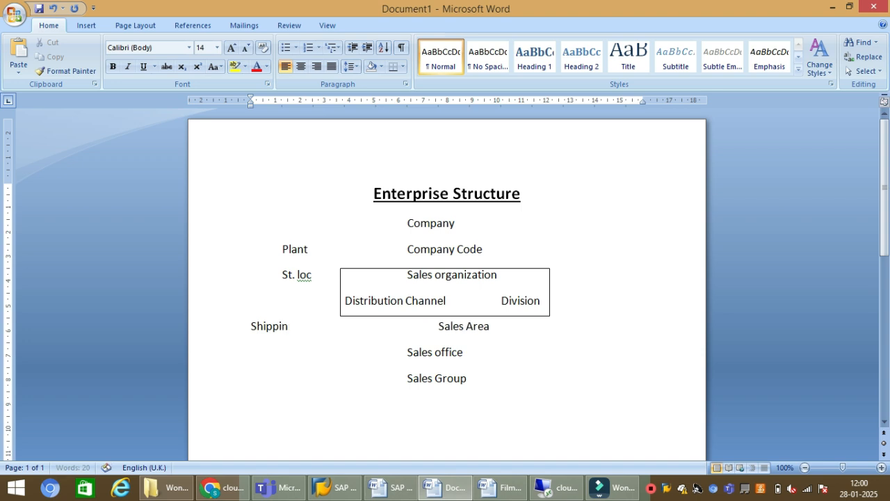
pyautogui.press('BackSpace')
pyautogui.write('Point')
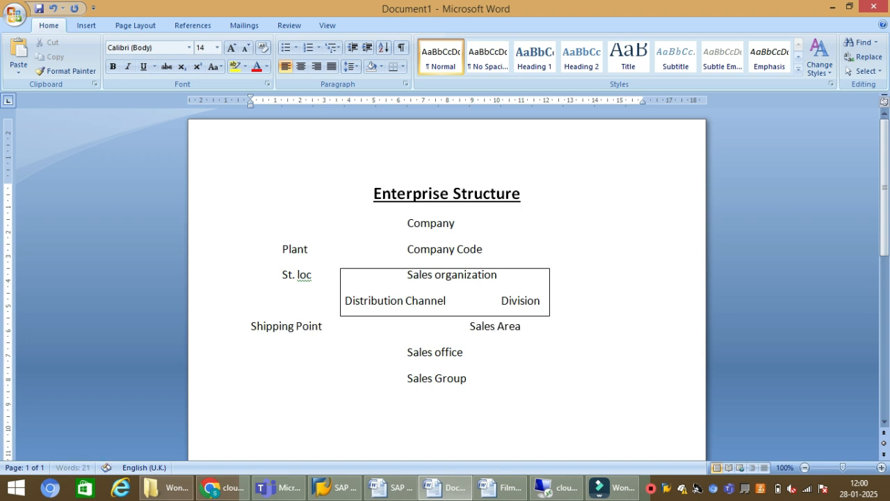
pyautogui.press('Delete')
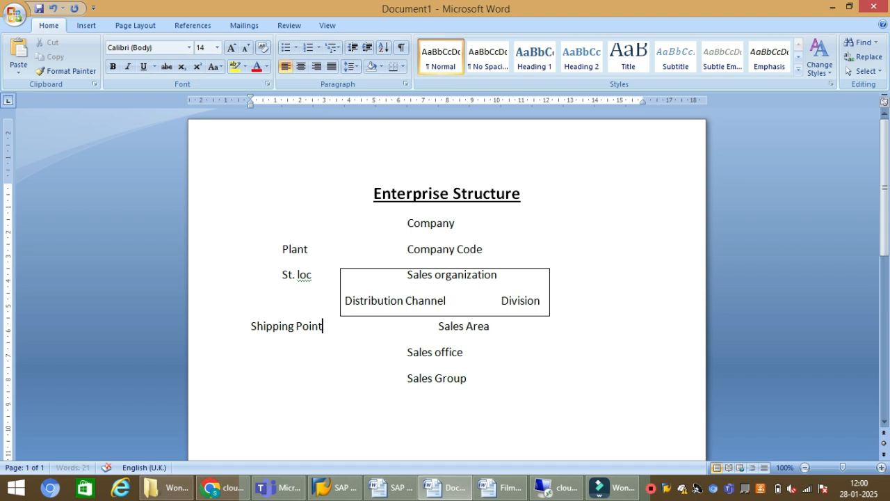
pyautogui.press('Delete')
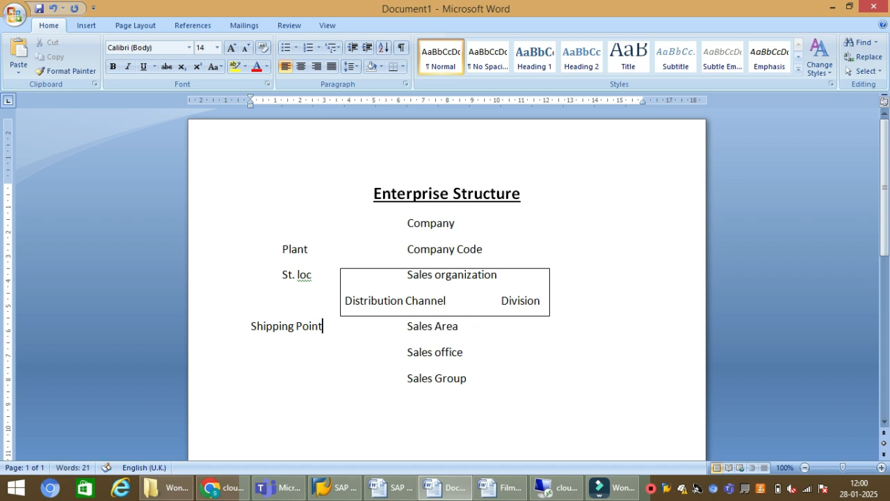
# Move the storage location label to the page margin, reword it as "St. Loc", and realign Sales organization with Company Code.
pyautogui.click(283, 275)
pyautogui.press('BackSpace')
pyautogui.press('Right')
pyautogui.press('Right')
pyautogui.press('Right')
pyautogui.press('Right')
pyautogui.press('Right')
pyautogui.press('Right')
pyautogui.press('Right')
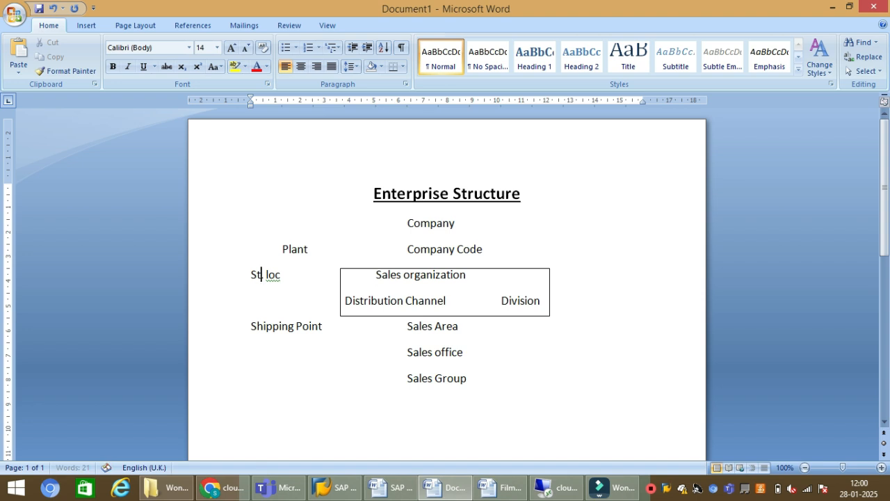
pyautogui.press('Tab')
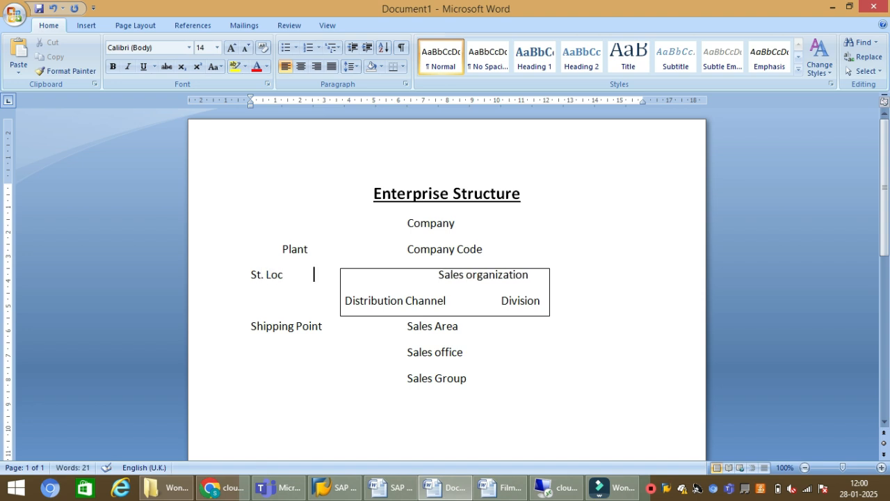
pyautogui.press('BackSpace')
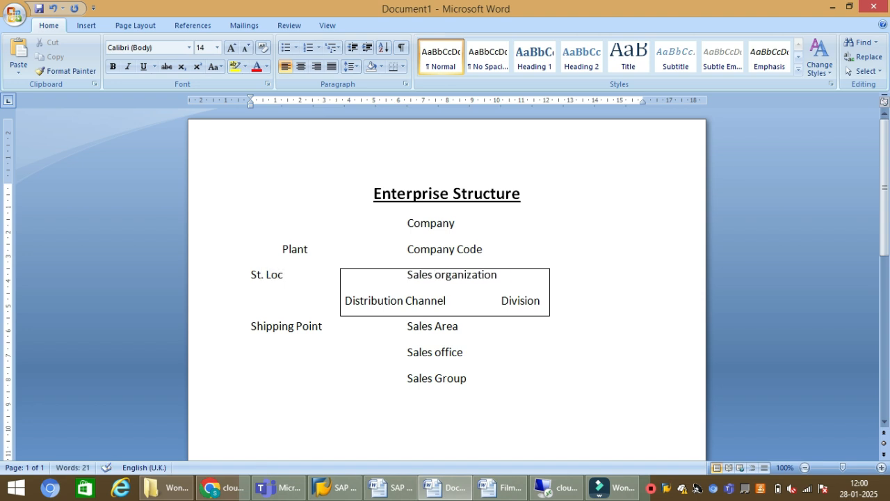
# Move Plant to the page margin above St. Loc and realign Company Code under Company.
pyautogui.press('Up')
pyautogui.press('BackSpace')
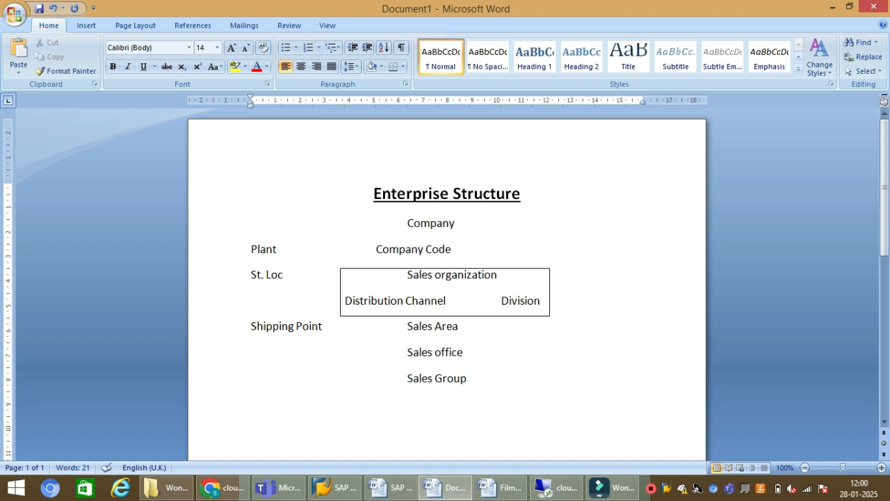
pyautogui.press('Tab')
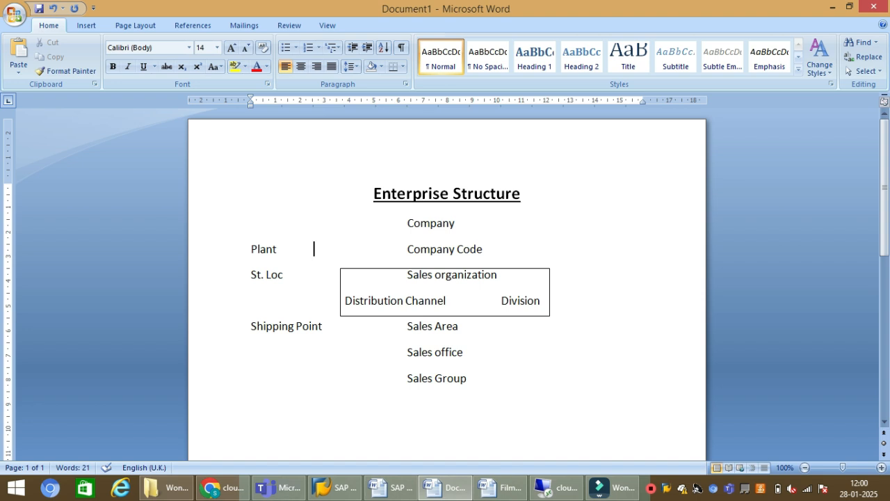
# Below the structure, write the definition "Company – An organization which sell physical goods or services to the customer.".
pyautogui.click(252, 403)
pyautogui.press('Return')
pyautogui.write('Compan')
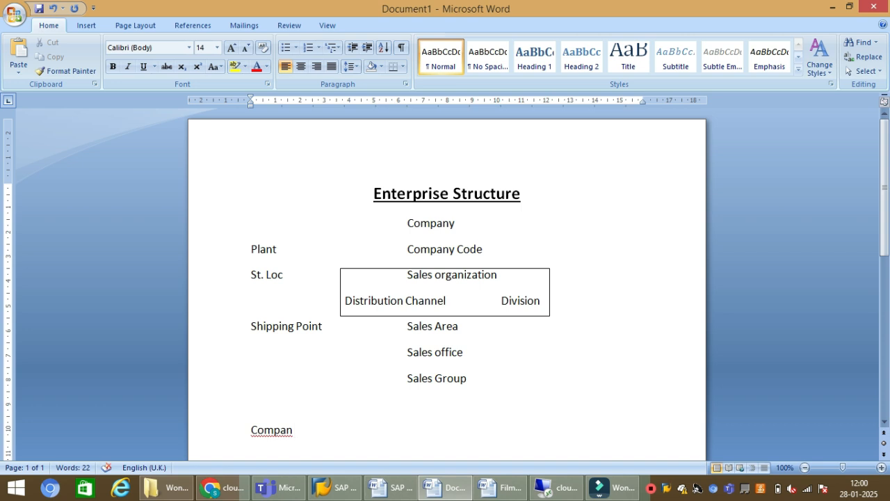
pyautogui.write('y - An')
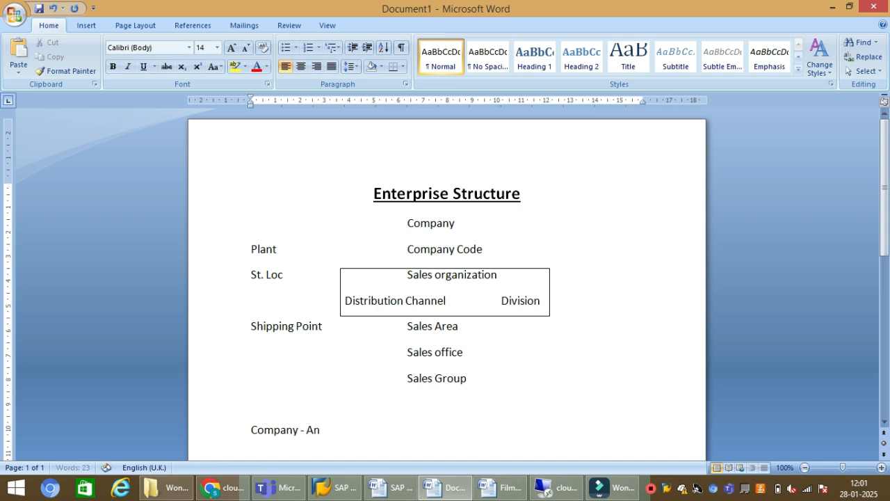
pyautogui.write(' organizat')
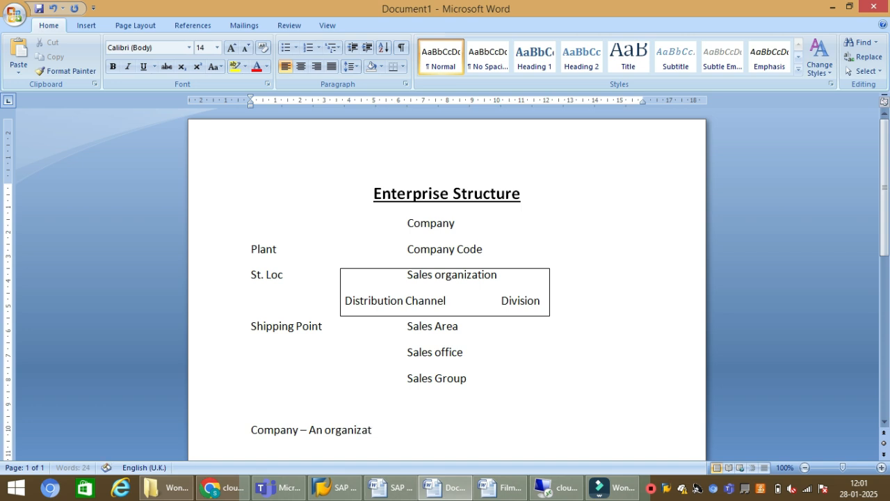
pyautogui.write('ion which s')
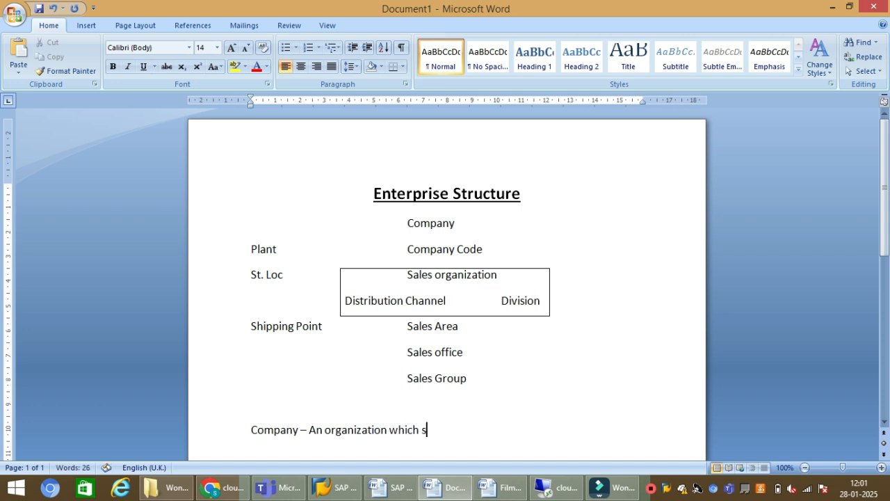
pyautogui.write('ell physical')
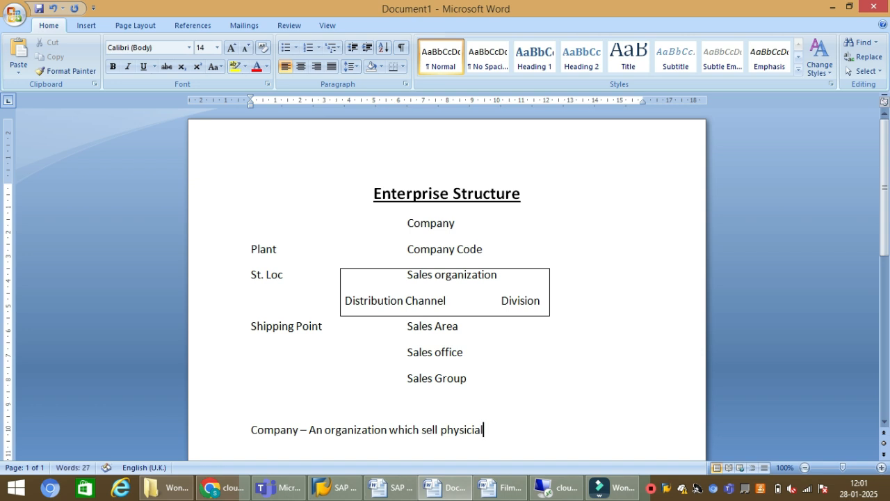
pyautogui.press('BackSpace')
pyautogui.press('BackSpace')
pyautogui.write('goods')
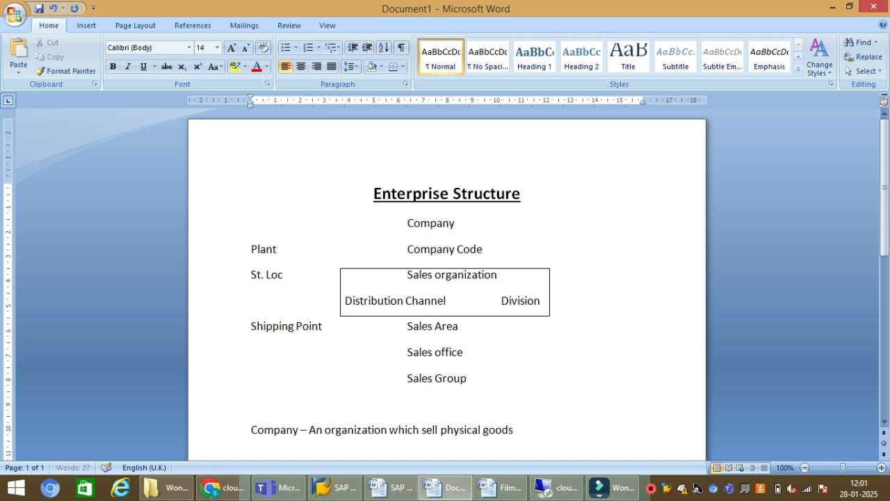
pyautogui.write(' or services to the customer')
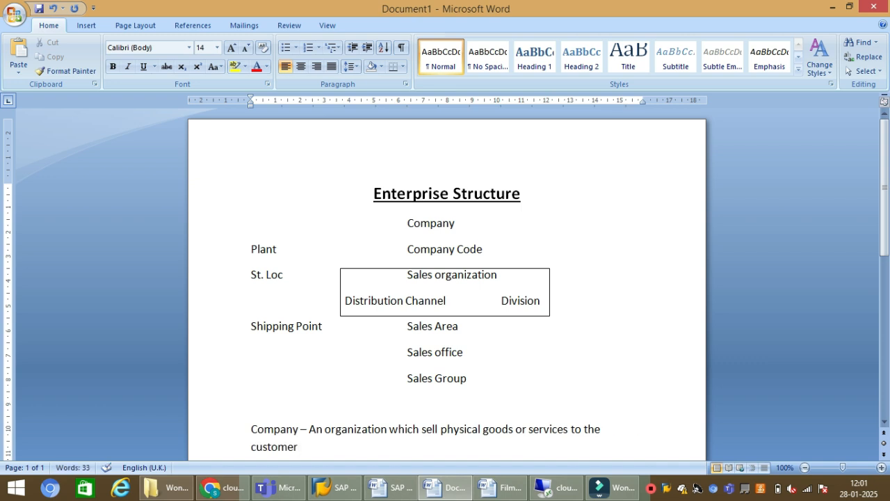
pyautogui.write('.')
# Start a new paragraph below the Company definition reading "Company code – It is a legal entity".
pyautogui.press('Return')
pyautogui.write('Cod')
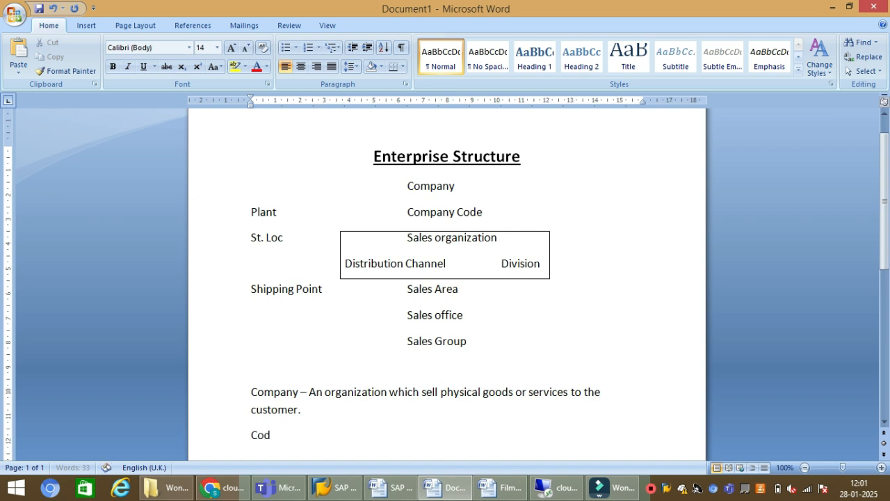
pyautogui.write('e')
pyautogui.press('BackSpace')
pyautogui.press('BackSpace')
pyautogui.write('mpany code -')
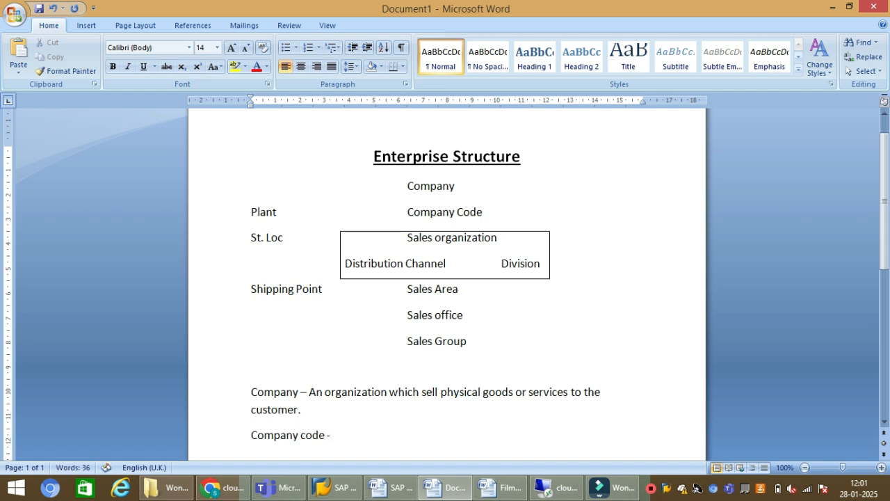
pyautogui.write(' It is a legal entiry')
pyautogui.press('BackSpace')
pyautogui.press('BackSpace')
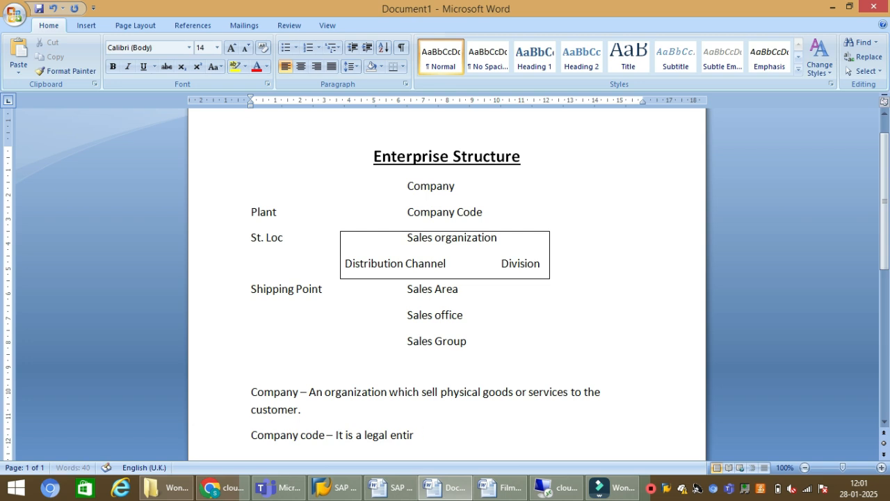
pyautogui.write('ty and The')
# Complete the Company code sentence with "and the G/L (General Ledger) account is created under the company code.".
pyautogui.press('BackSpace')
pyautogui.press('BackSpace')
pyautogui.write('the G')
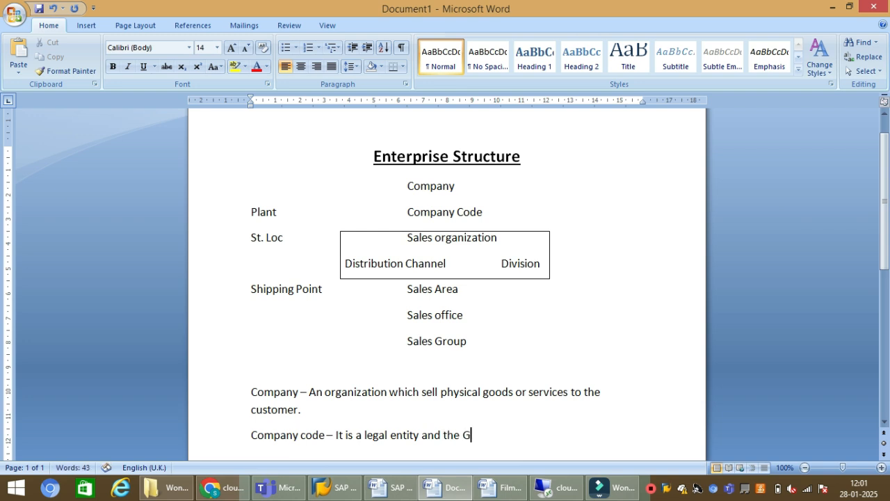
pyautogui.write('/L )')
pyautogui.press('Left')
pyautogui.write('(General Ledger')
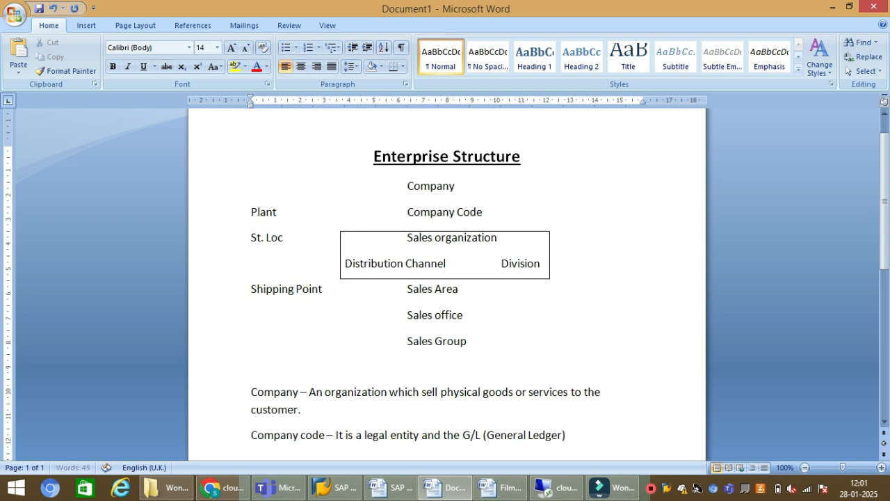
pyautogui.write('account is createe')
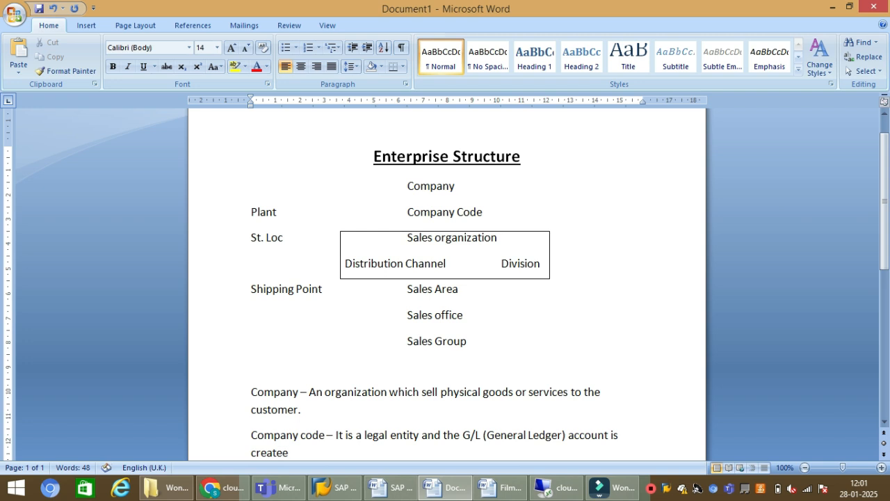
pyautogui.press('BackSpace')
pyautogui.write('d under the c')
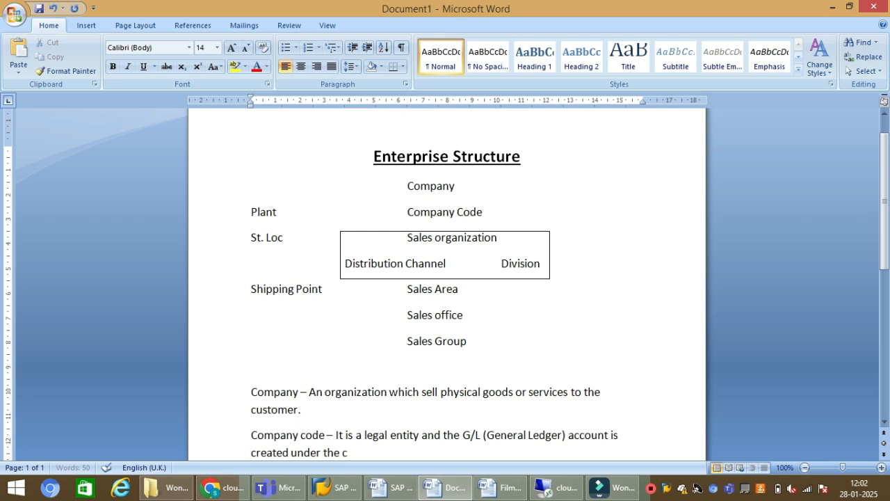
pyautogui.write('ompany code.')
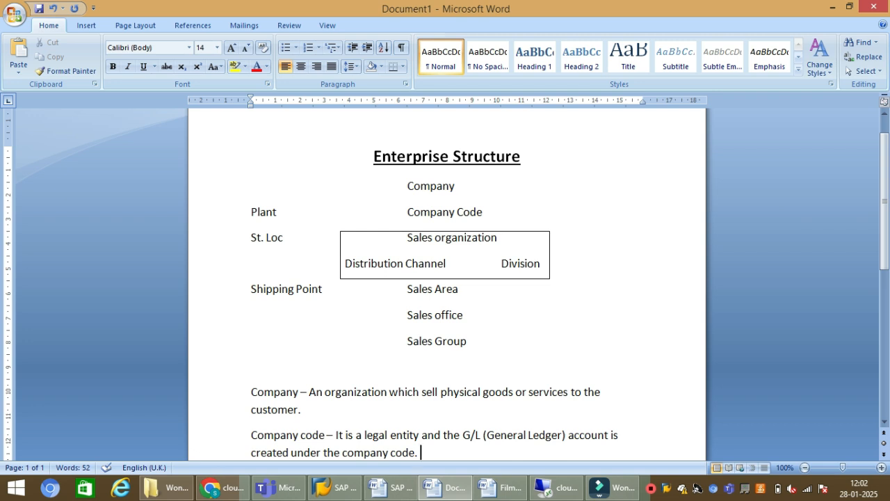
# Extend the Company code definition with "There are different G/L accounts can be created under the company code for different types of transactions.".
pyautogui.write('There are diffe')
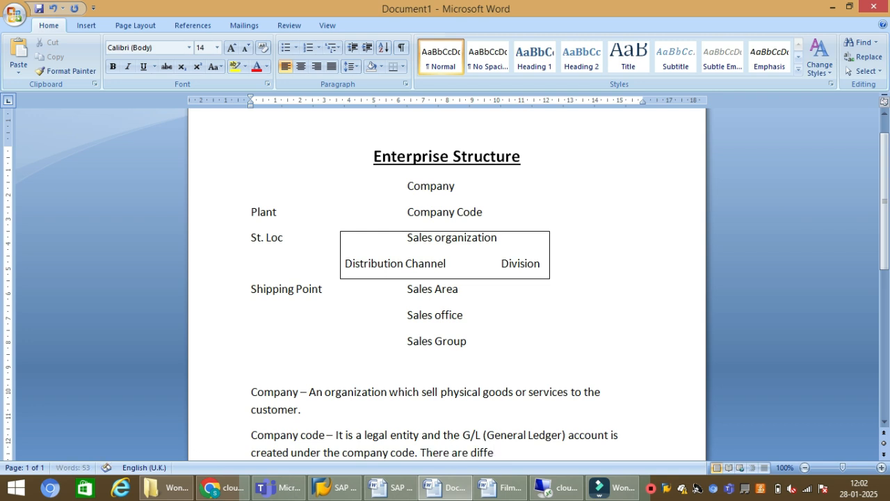
pyautogui.write('ren')
pyautogui.press('BackSpace')
pyautogui.write('ent G/L account')
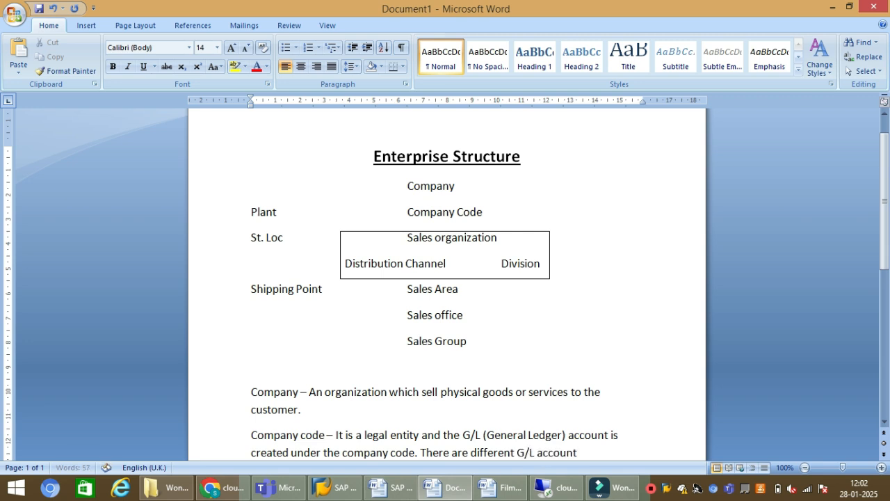
pyautogui.write('s can be cre')
pyautogui.write('ated under th')
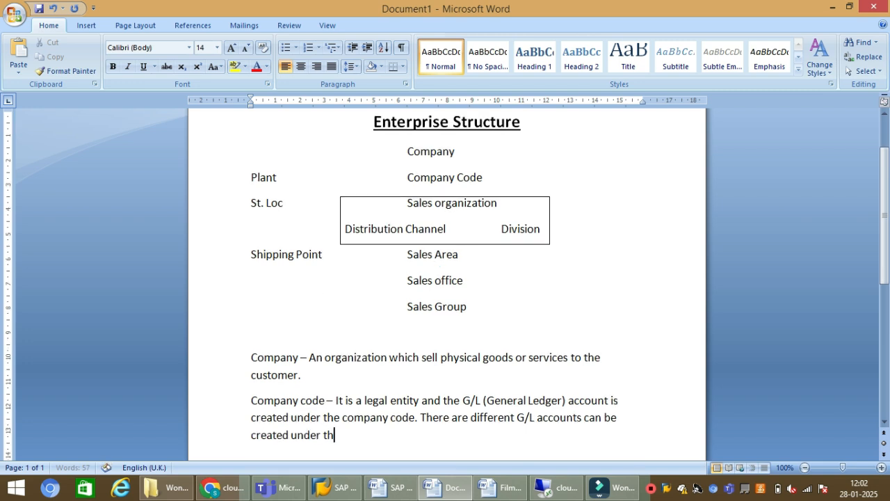
pyautogui.write('e company co')
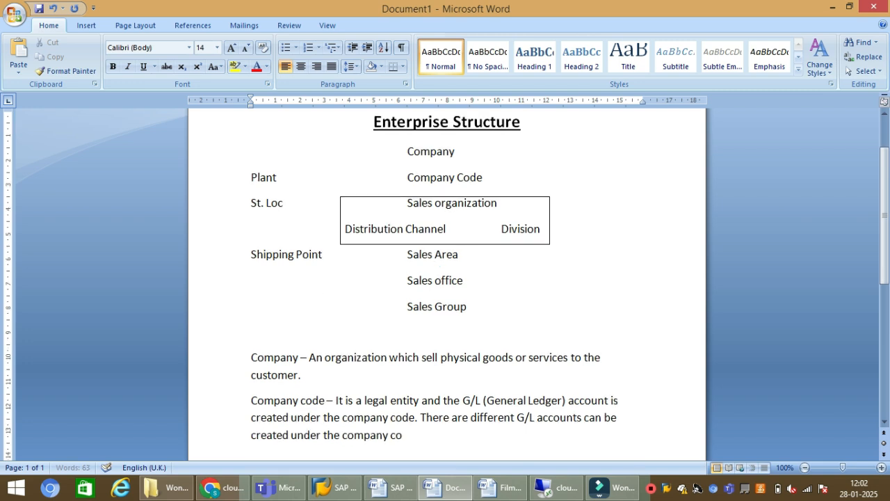
pyautogui.write('de for diff')
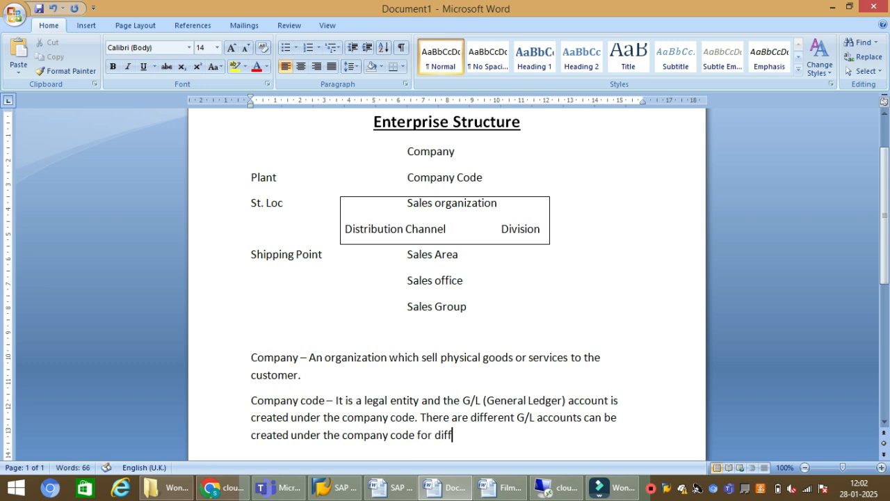
pyautogui.write('erent types of t')
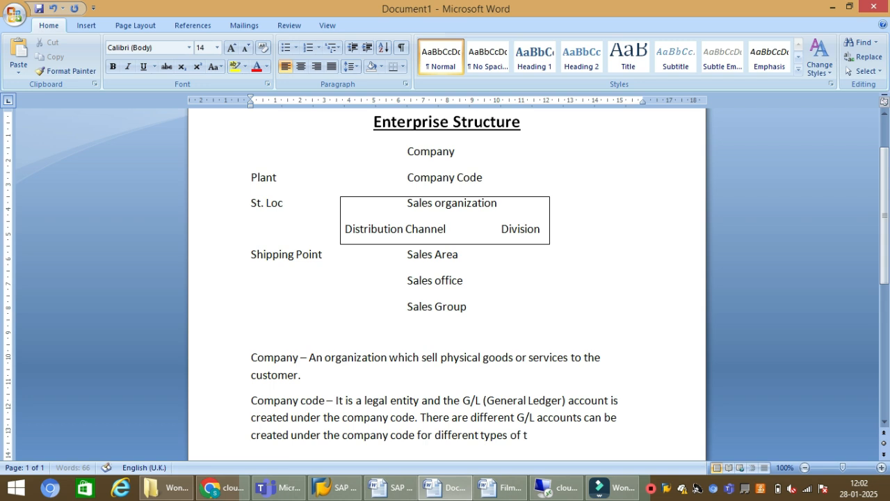
pyautogui.write('ransactions.')
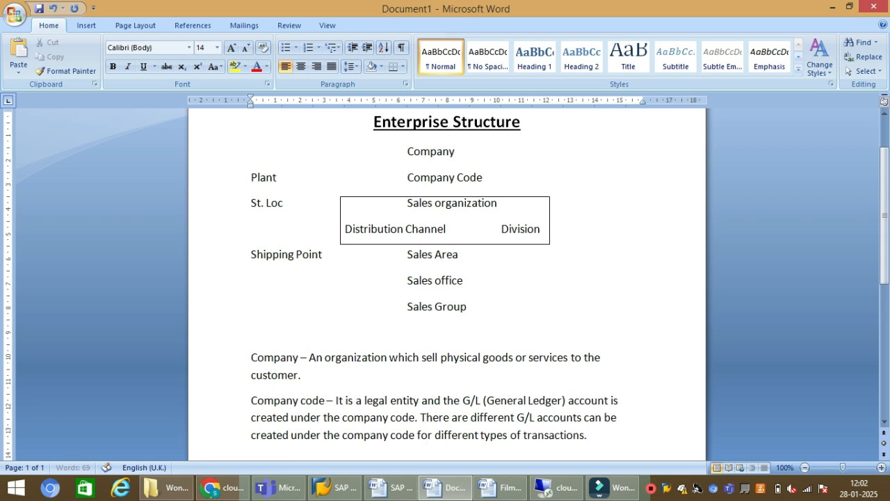
# Start a new paragraph reading "Sales organization – Sales organization is a separate organizational structure from".
pyautogui.press('Return')
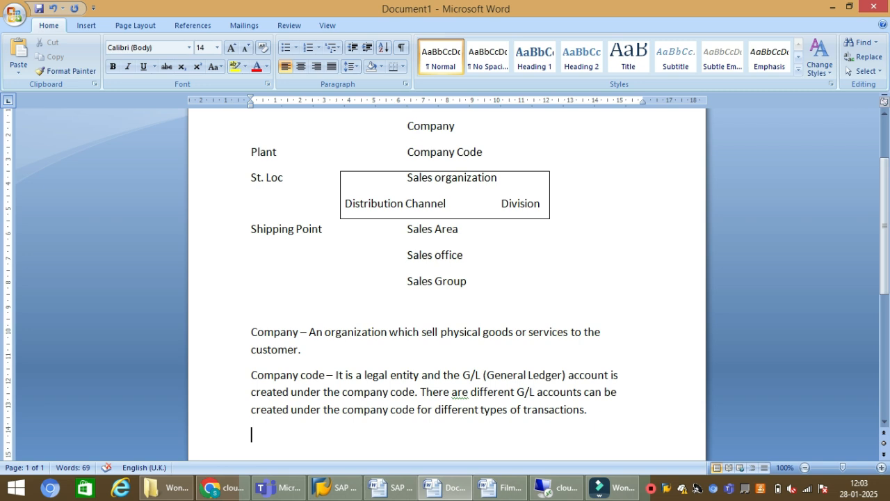
pyautogui.write('Sales organi')
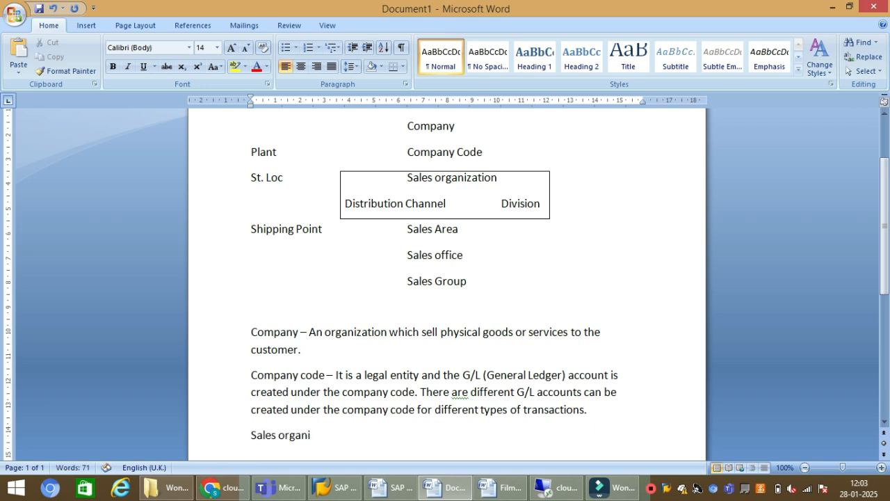
pyautogui.write('zation -')
pyautogui.write('Sales organi')
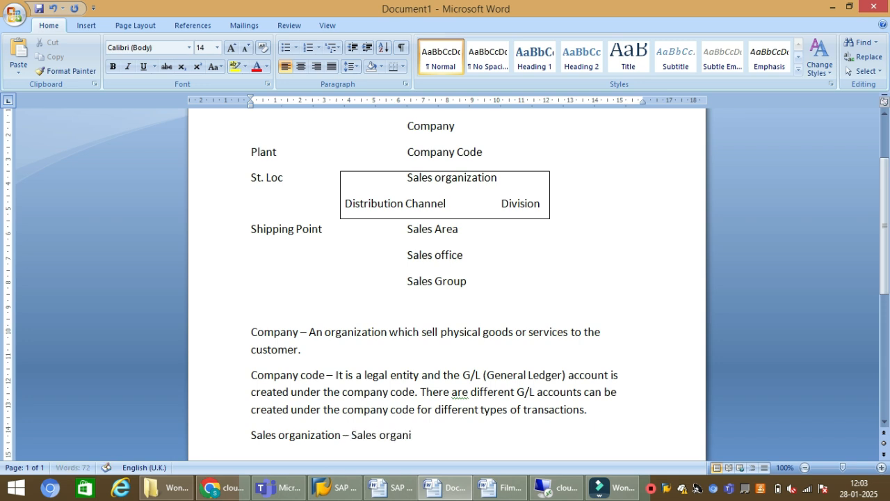
pyautogui.write('zation is a separate organi')
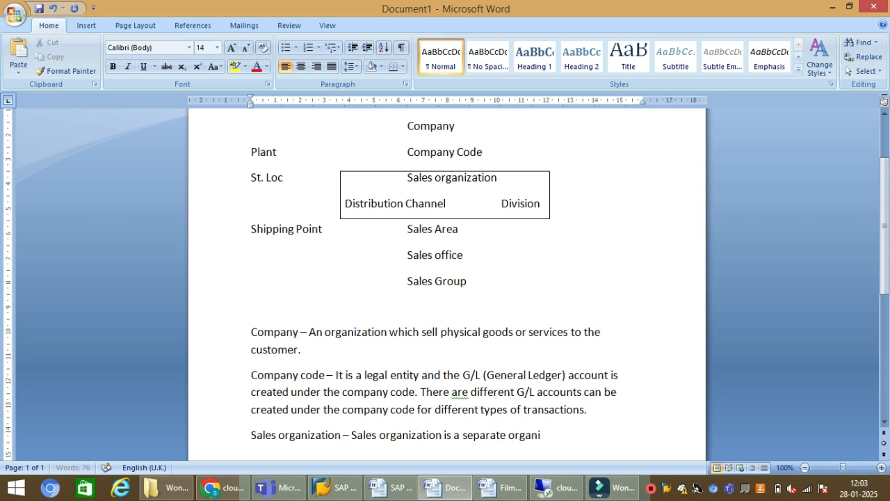
pyautogui.write('zation')
pyautogui.write('al')
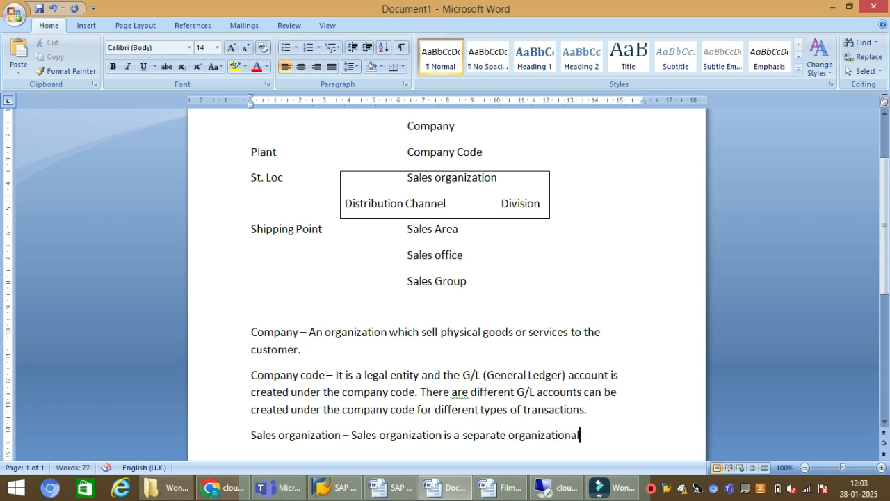
pyautogui.write(' structure')
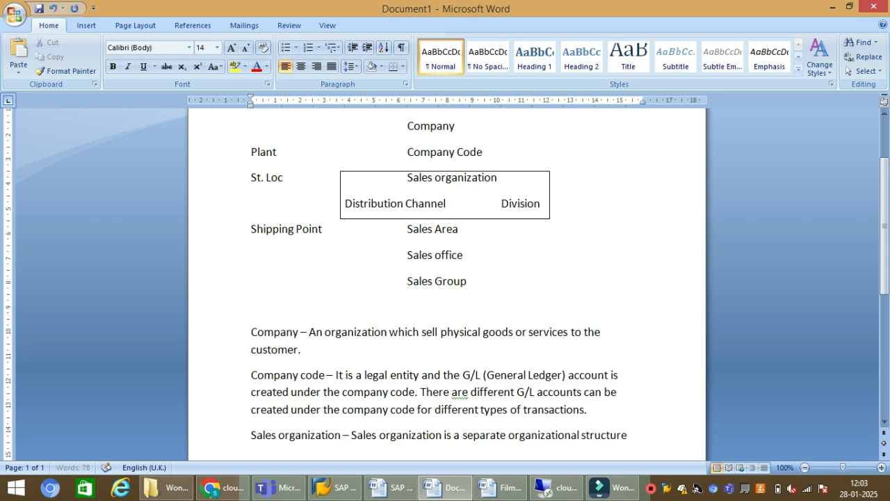
pyautogui.write(' from where the entire')
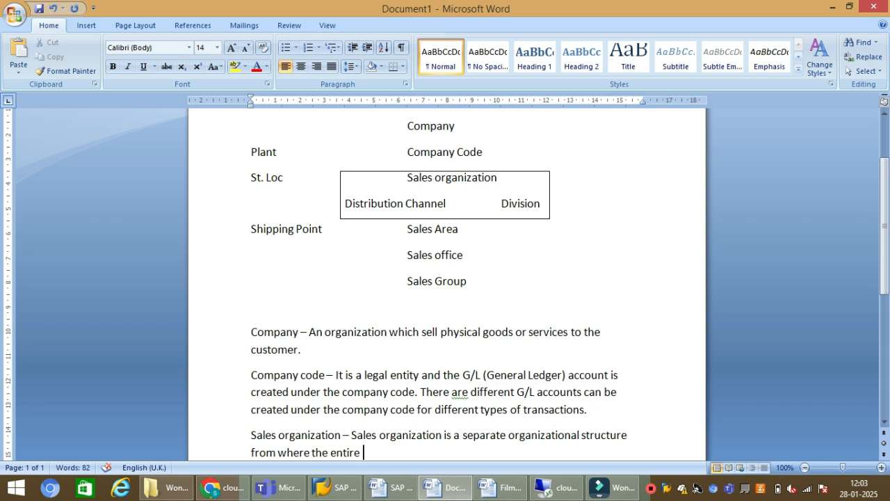
pyautogui.write(' sales, mark')
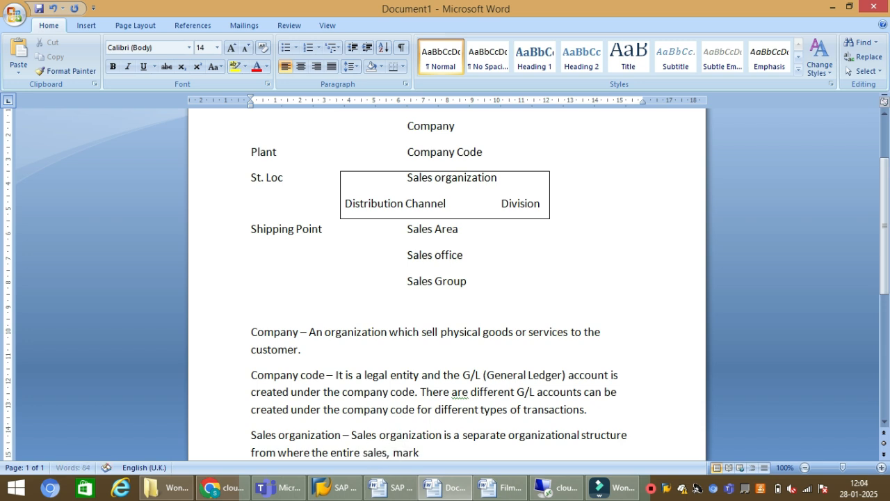
pyautogui.write('eting')
pyautogui.write(' and the ne')
pyautogui.write('gotiation of')
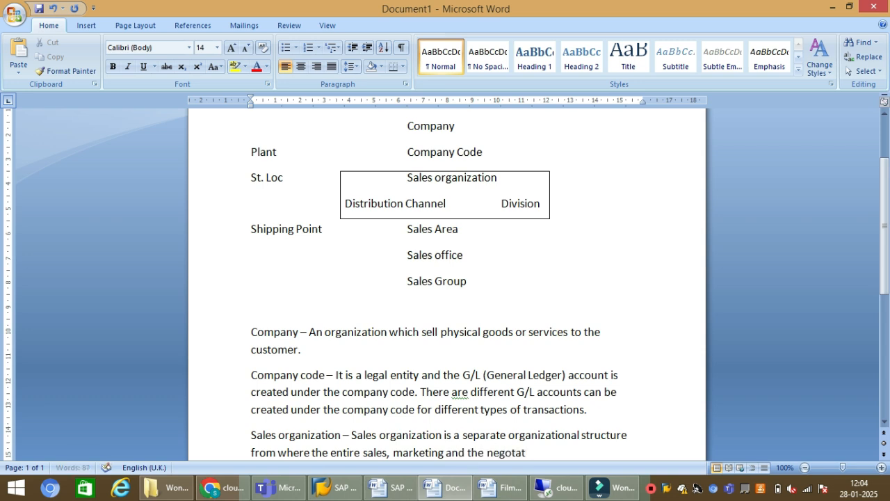
pyautogui.write(' price')
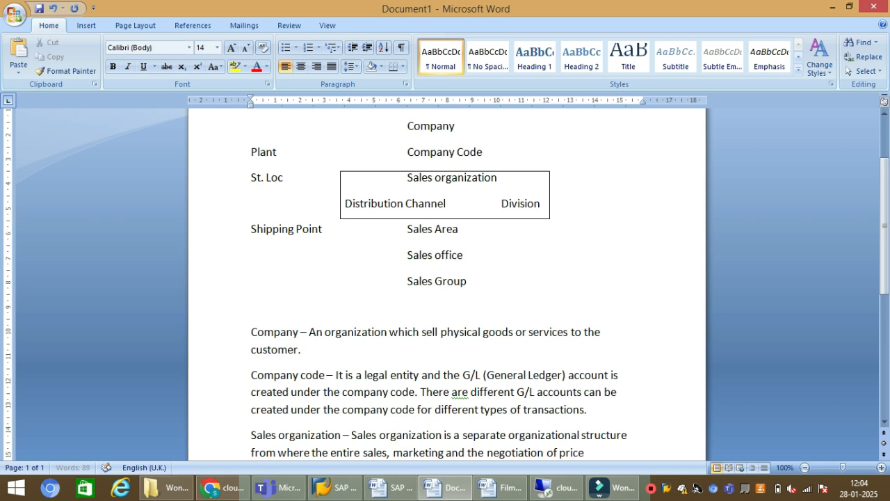
pyautogui.write(' are handled')
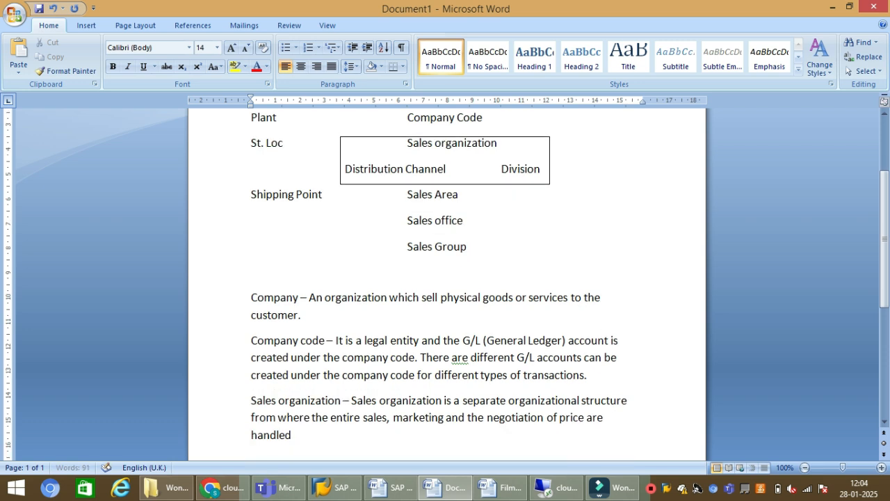
pyautogui.write('.')
# In a new paragraph, write "Distribution Channel – It is a medium through which material reaches from company to end customer.".
pyautogui.press('Return')
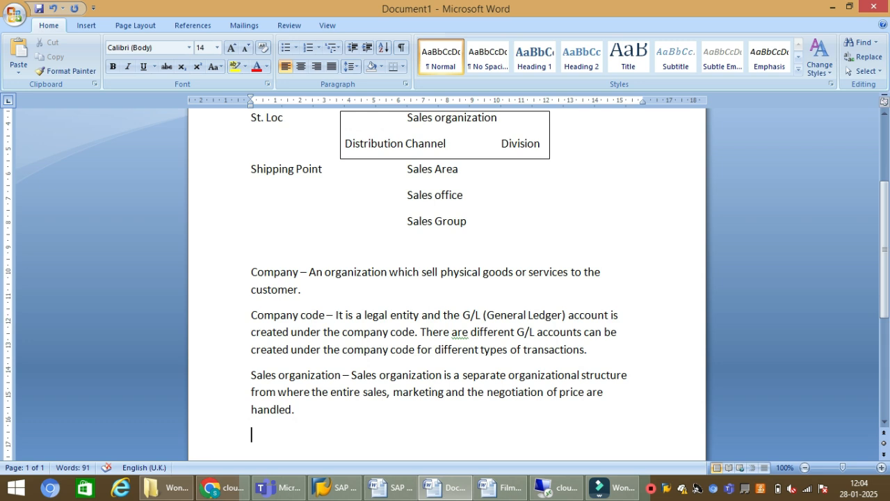
pyautogui.write('Distributio')
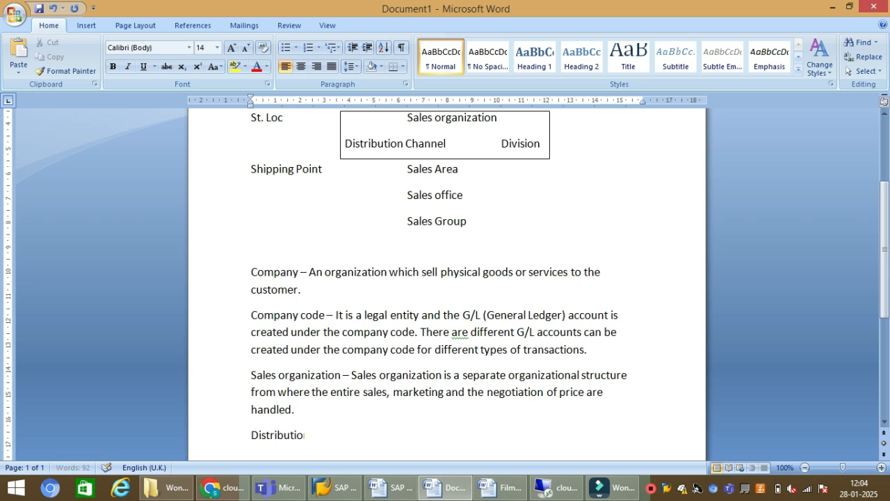
pyautogui.write('n Channel')
pyautogui.write(' - ')
pyautogui.write('It i')
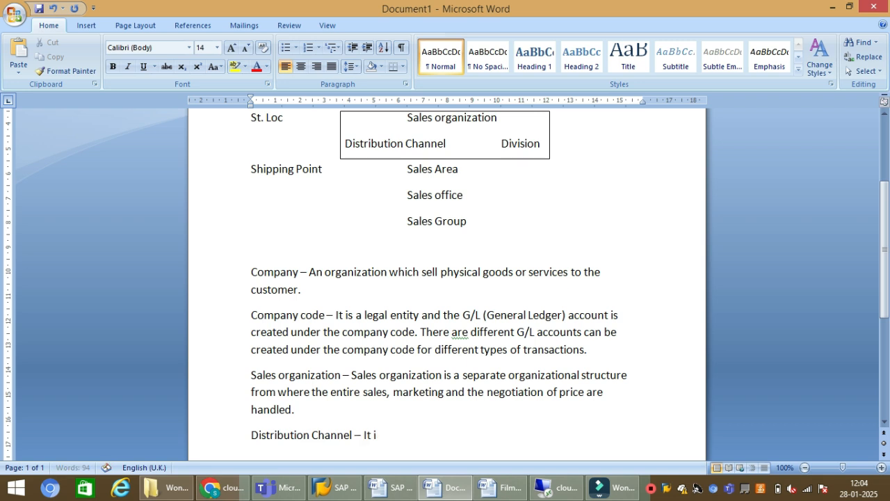
pyautogui.write('s a medium')
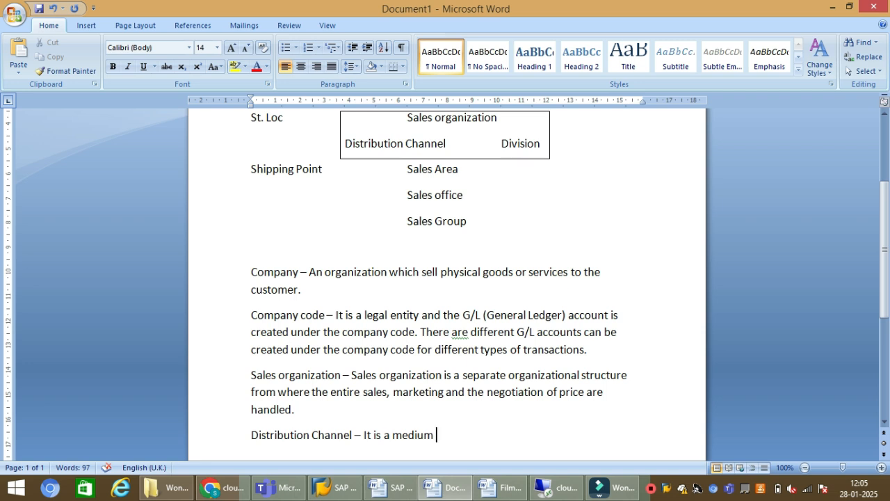
pyautogui.write('through which')
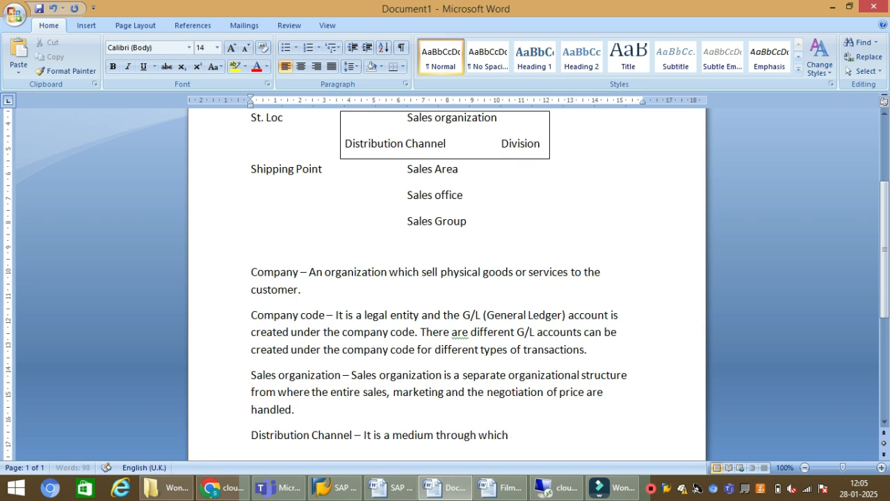
pyautogui.write(' material rea')
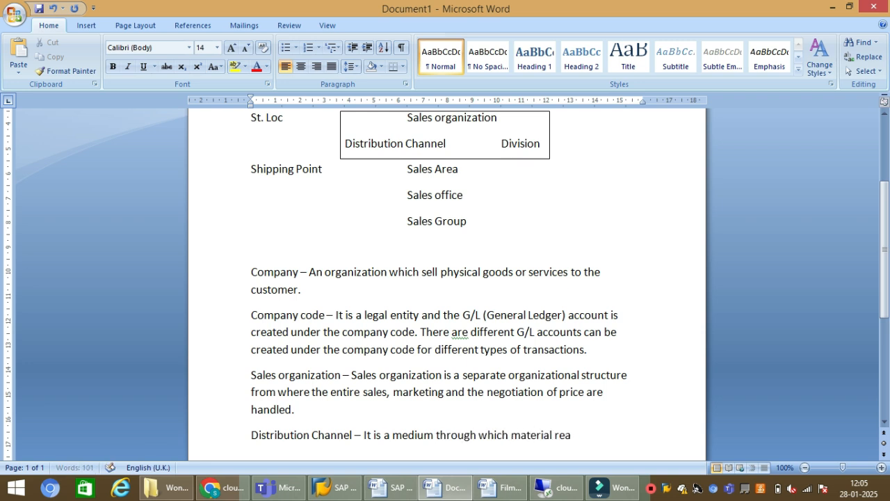
pyautogui.write('ches from company to')
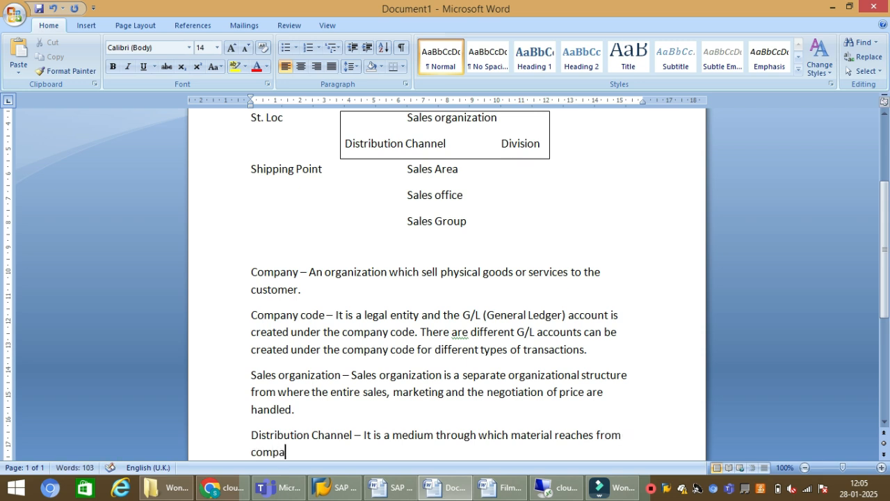
pyautogui.write(' end customer.')
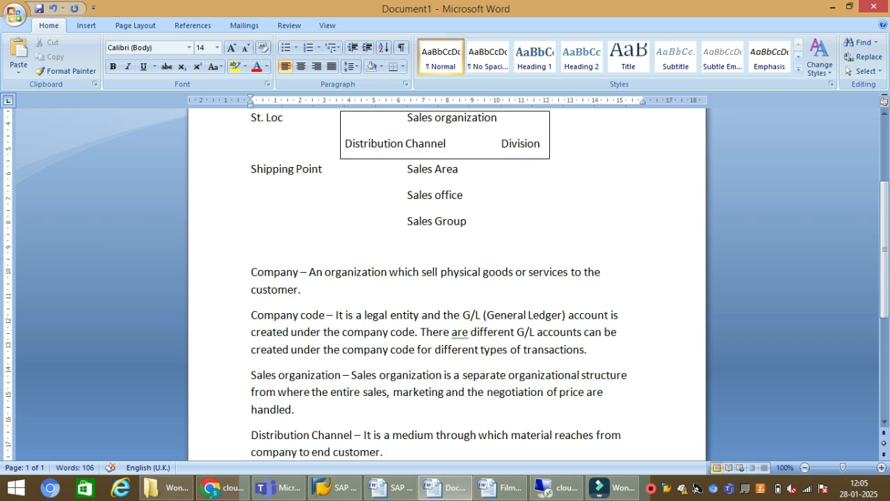
# Extend the Distribution Channel definition with "For ex – Dealer, Distributor, Whole saler." and add a new paragraph below it.
pyautogui.write('For ex - Dealer D')
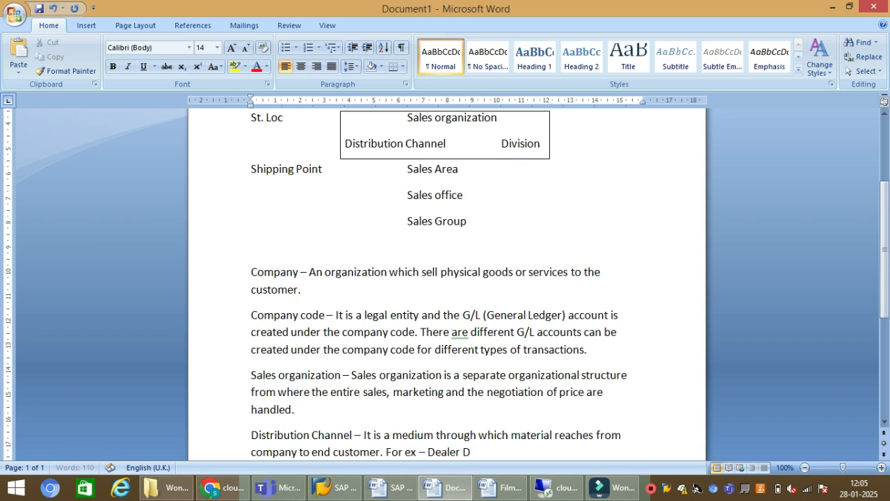
pyautogui.press('BackSpace')
pyautogui.write(', Distribu')
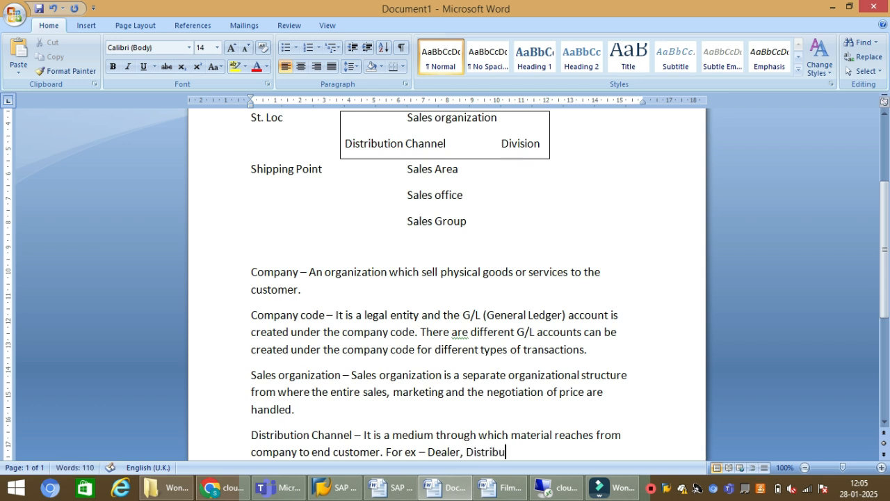
pyautogui.write('tor W')
pyautogui.press('BackSpace')
pyautogui.press('BackSpace')
pyautogui.write(', Whole')
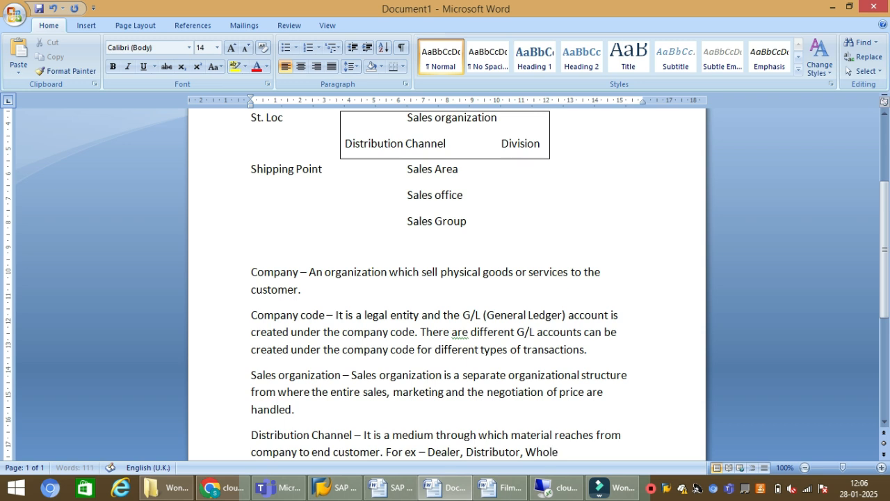
pyautogui.write(' saler.')
pyautogui.press('Return')
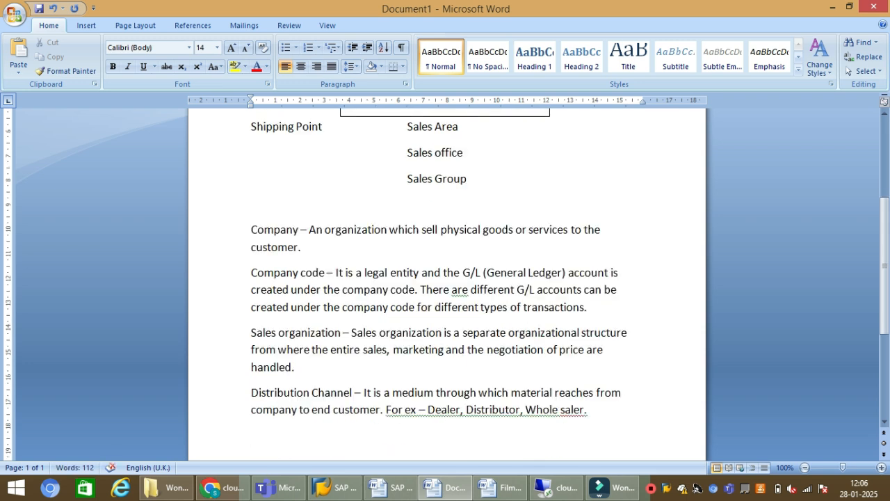
# Remove the space inside "Whole saler" so that the Distribution Channel example reads "Wholesaler".
pyautogui.press('Left')
pyautogui.press('Left')
pyautogui.press('Left')
pyautogui.press('Left')
pyautogui.press('Left')
pyautogui.press('Left')
pyautogui.press('BackSpace')
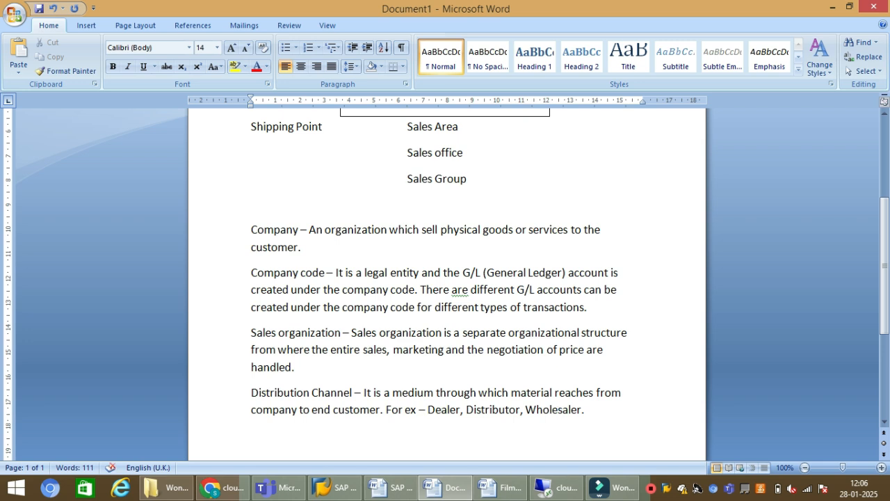
# In the empty paragraph below, write "Division – It is a group of product through which we can categorize to the material.".
pyautogui.press('Down')
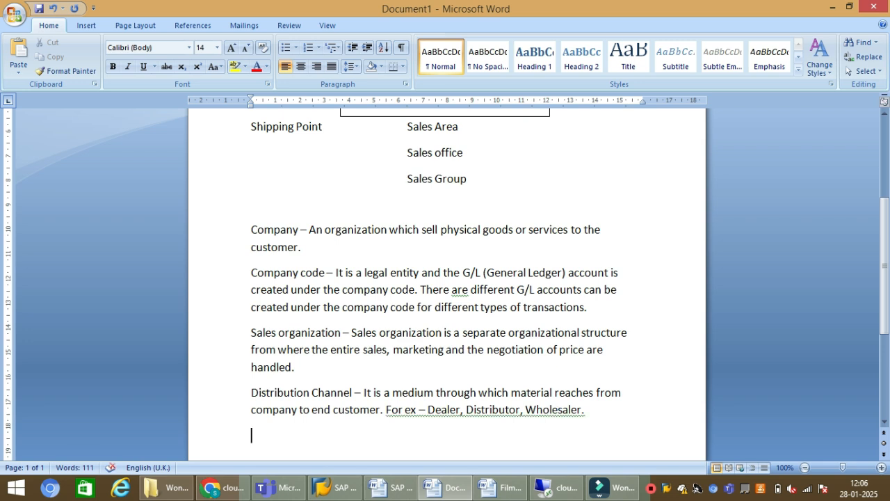
pyautogui.write('Division -It')
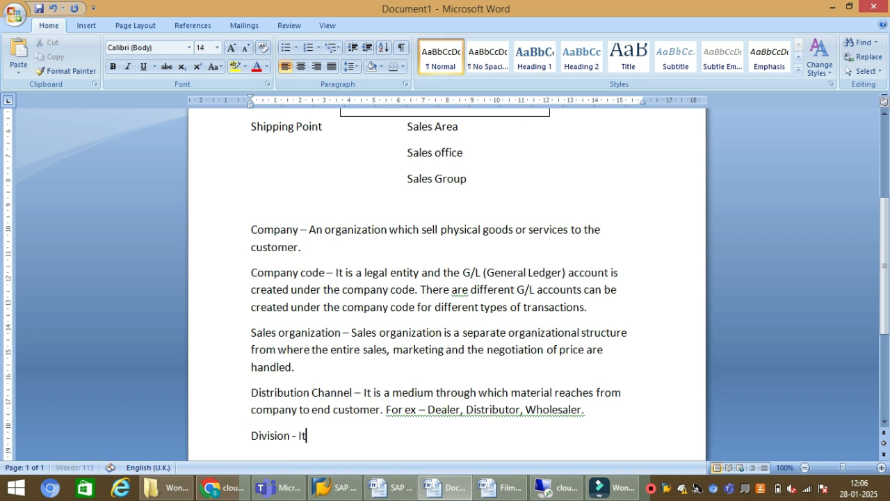
pyautogui.write(' is a group of produc')
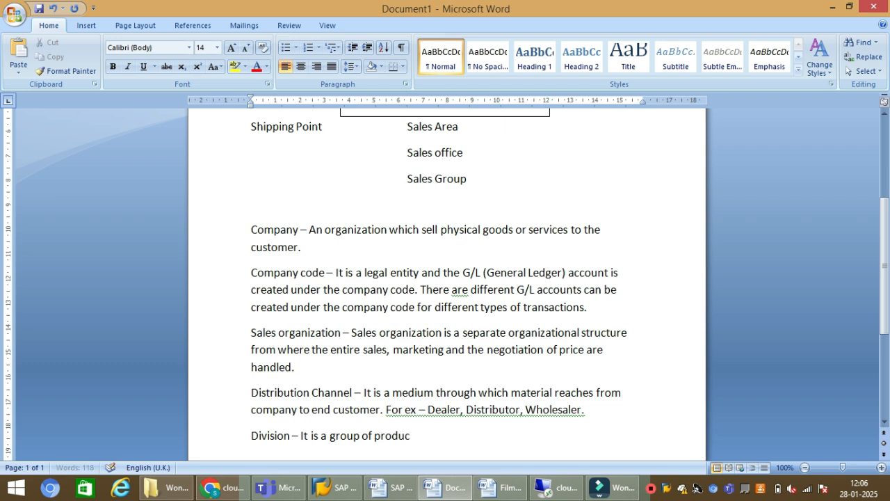
pyautogui.write('t through which')
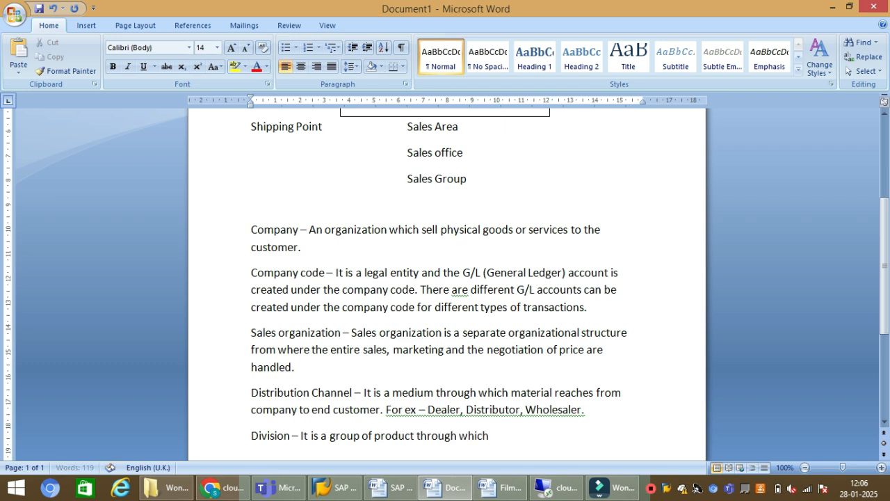
pyautogui.write(' we can categorize')
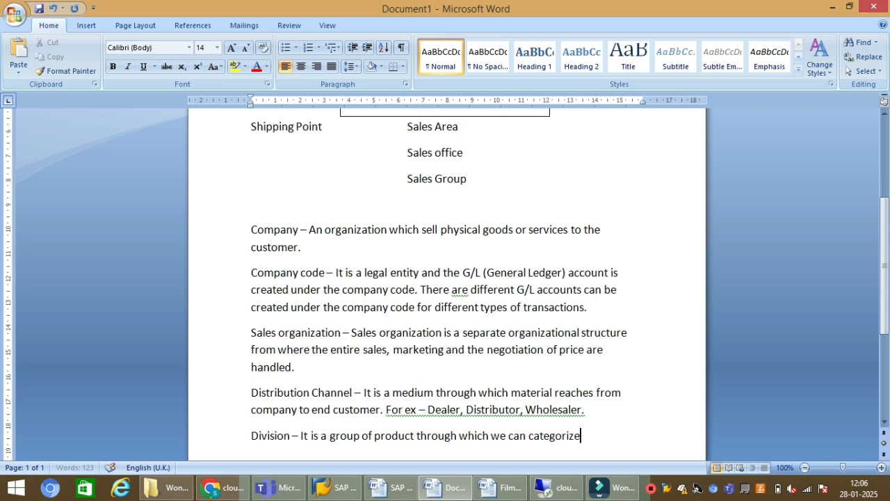
pyautogui.write(' to the material.')
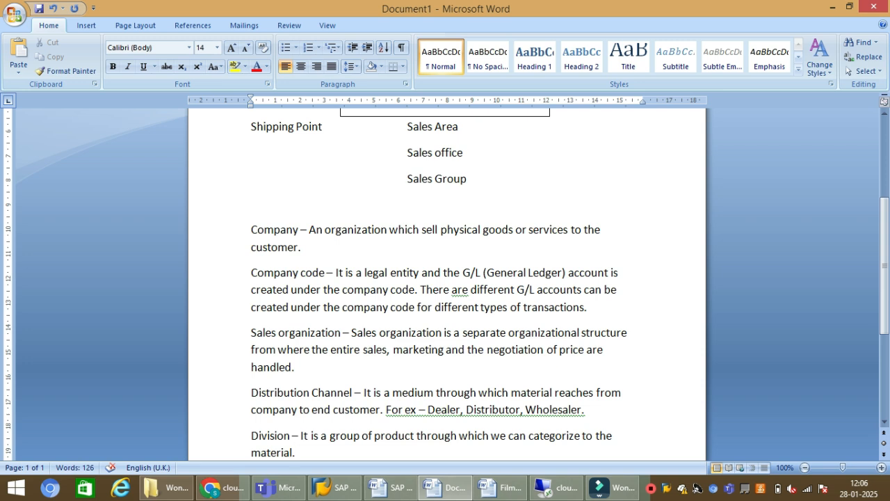
pyautogui.write(' For ex - Ch')
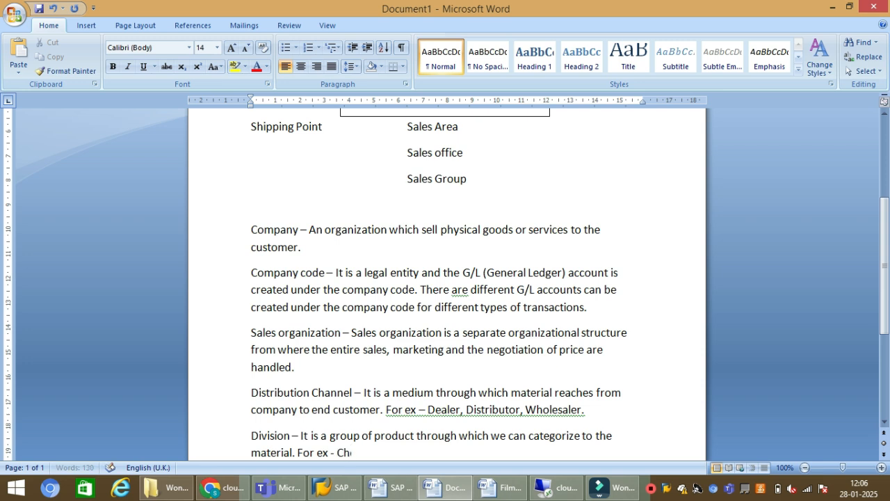
# Extend the Division definition with the examples "For ex – Chocolate, Buiscuit".
pyautogui.write('ocolate')
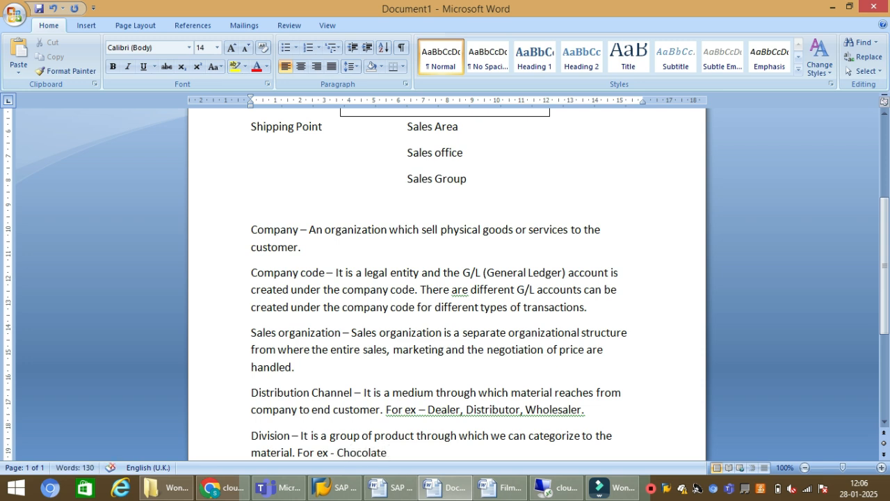
pyautogui.write(', Buiscuit')
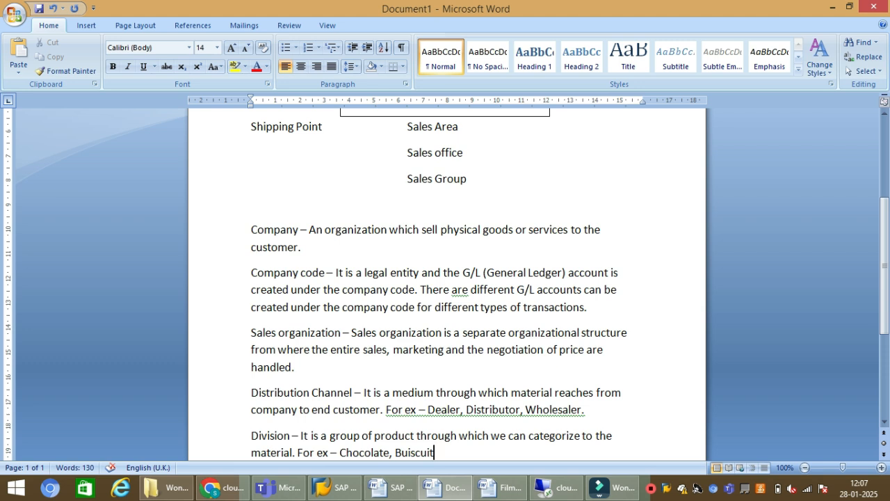
# Start a new paragraph reading "Sales Area – It is a combination of Sales organization, distribution Channel".
pyautogui.press('Return')
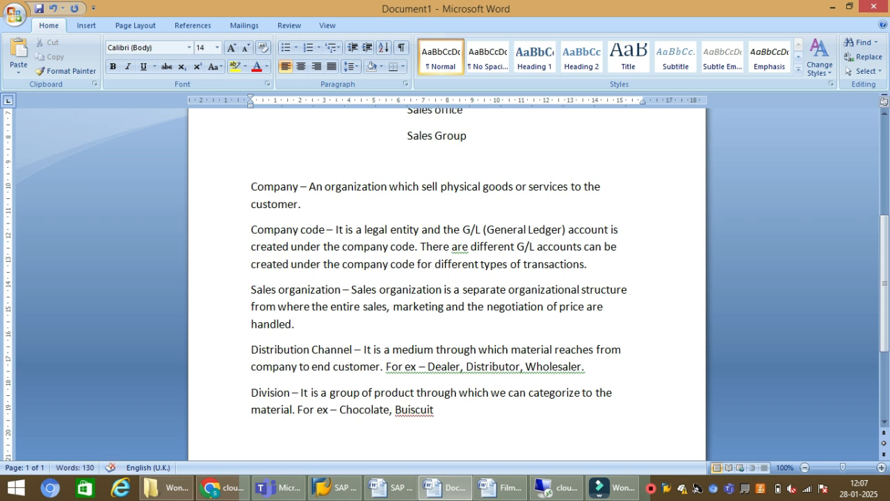
pyautogui.write('Sales Area')
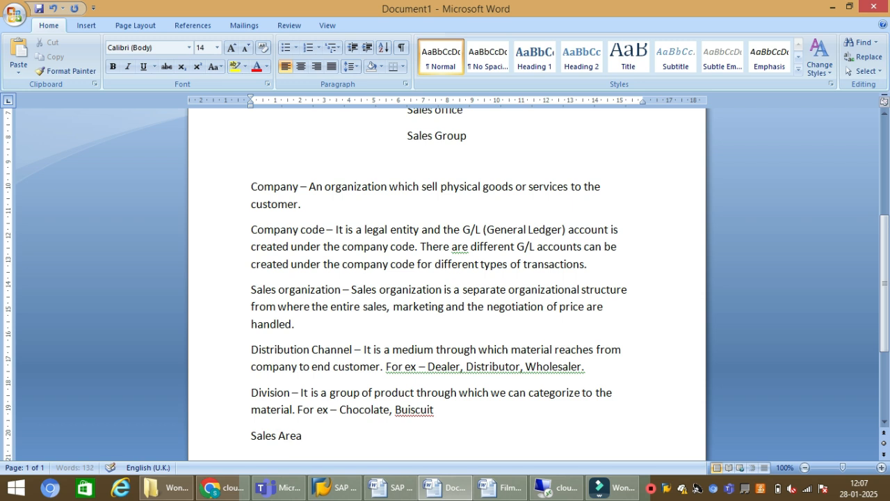
pyautogui.write(' - It is a combinatio')
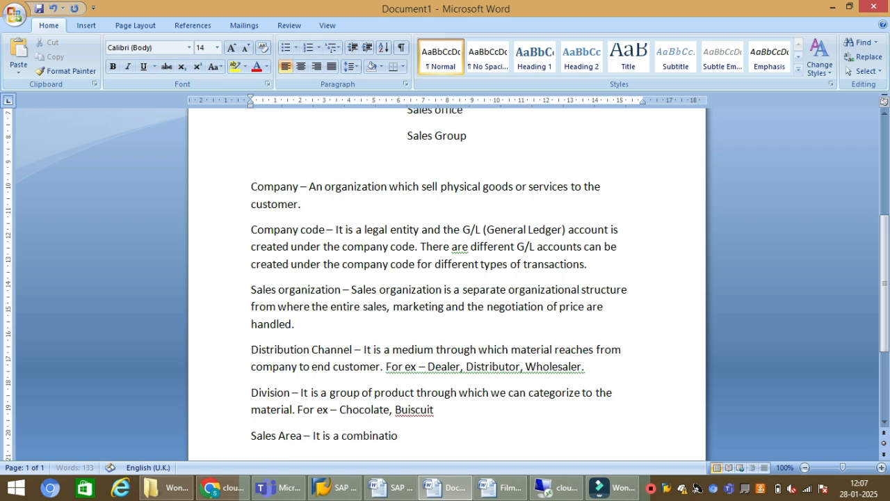
pyautogui.write('n of Sales organizat')
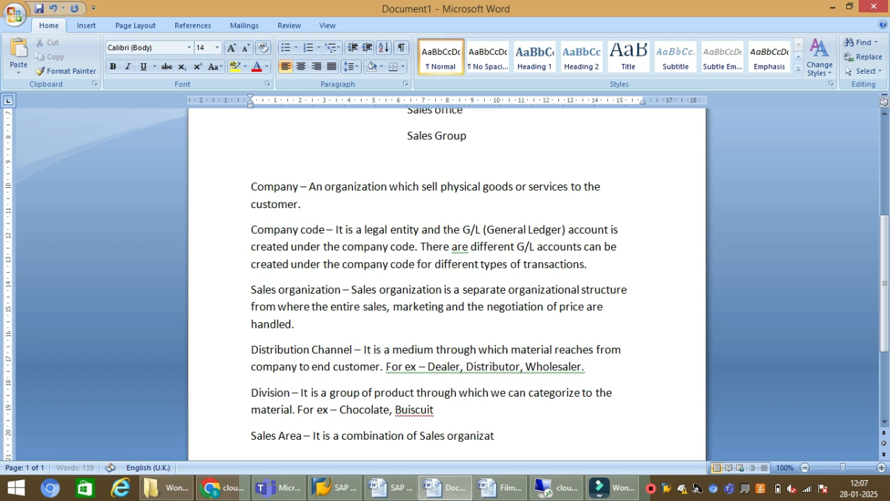
pyautogui.write('ion, distribution Channel')
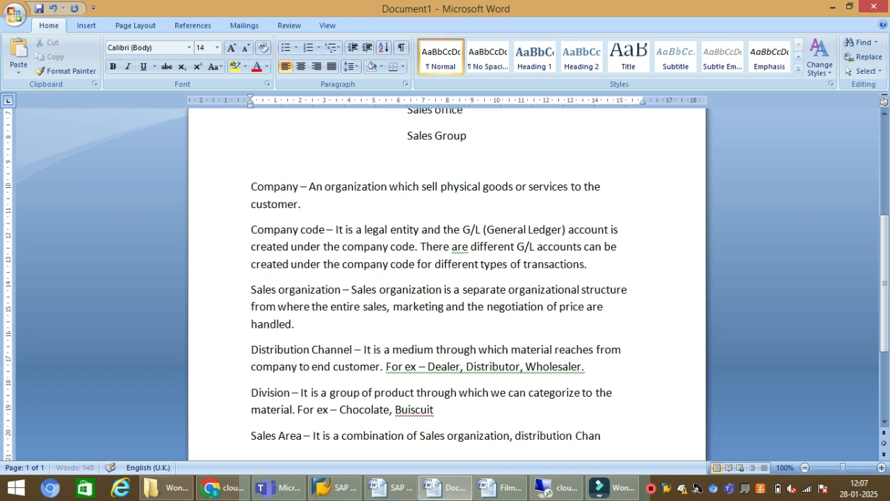
# Capitalize the first letter of "distribution" in the Sales Area definition so it reads "Distribution Channel".
pyautogui.press('Left')
pyautogui.press('Left')
pyautogui.press('Left')
pyautogui.press('Left')
pyautogui.press('Left')
pyautogui.press('Left')
pyautogui.press('Left')
pyautogui.press('Left')
pyautogui.press('Left')
pyautogui.press('Left')
pyautogui.press('Left')
pyautogui.press('Left')
pyautogui.press('Left')
pyautogui.press('Left')
pyautogui.press('Left')
pyautogui.press('Left')
pyautogui.press('Left')
pyautogui.press('Left')
pyautogui.press('Left')
pyautogui.press('Left')
pyautogui.press('Delete')
pyautogui.write('D')
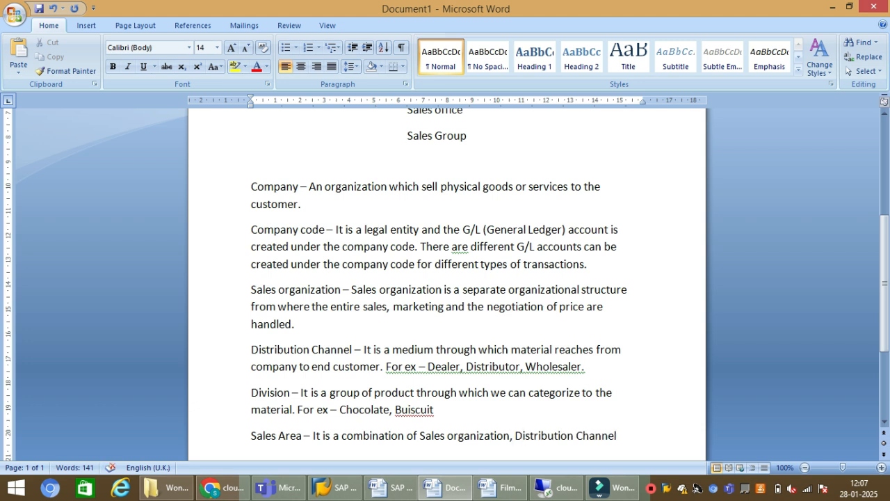
# Complete the Sales Area definition with "and Division.".
pyautogui.press('End')
pyautogui.write('and ')
pyautogui.write('Division')
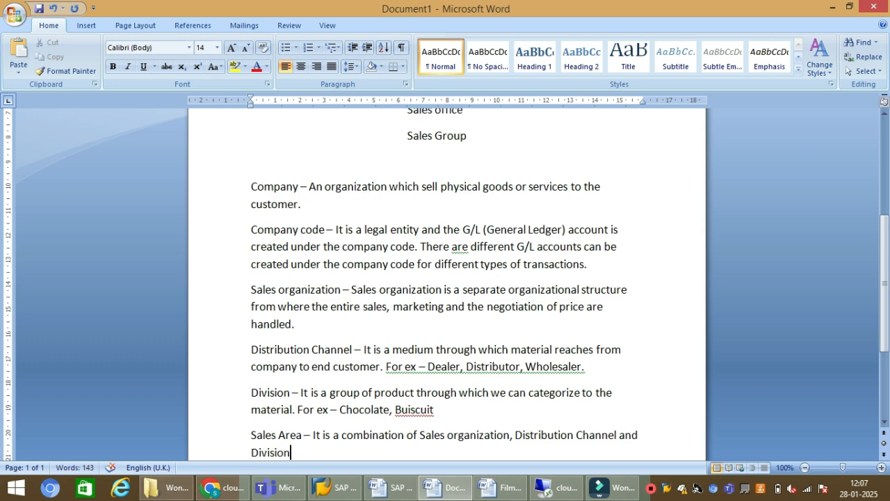
pyautogui.write('.')
# Start a new paragraph reading "Sales office – Sales office is a place from where the sales".
pyautogui.press('Return')
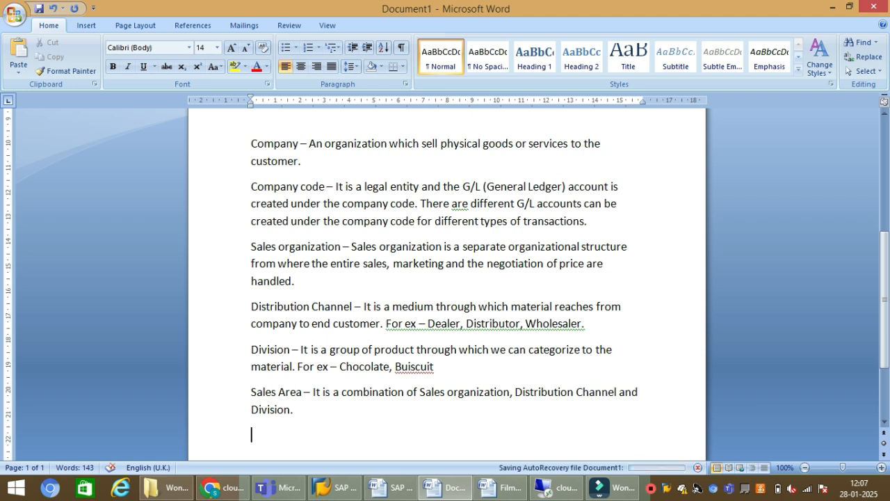
pyautogui.write('S')
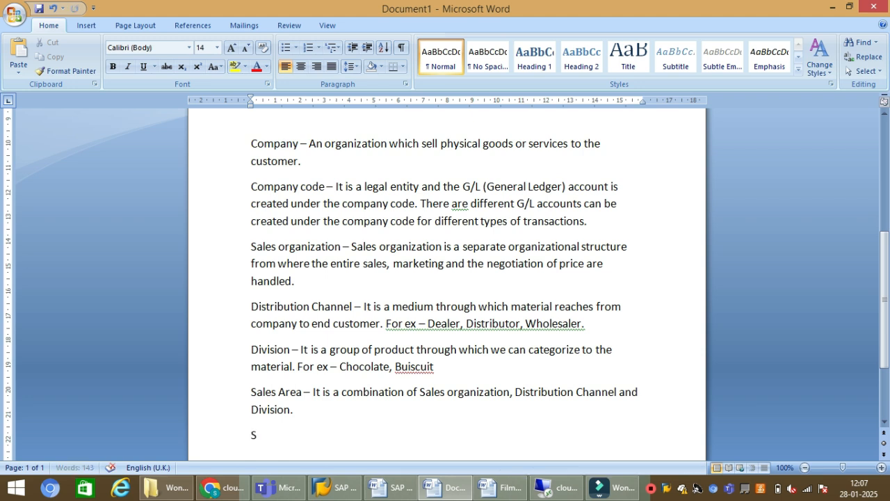
pyautogui.write('ales offi')
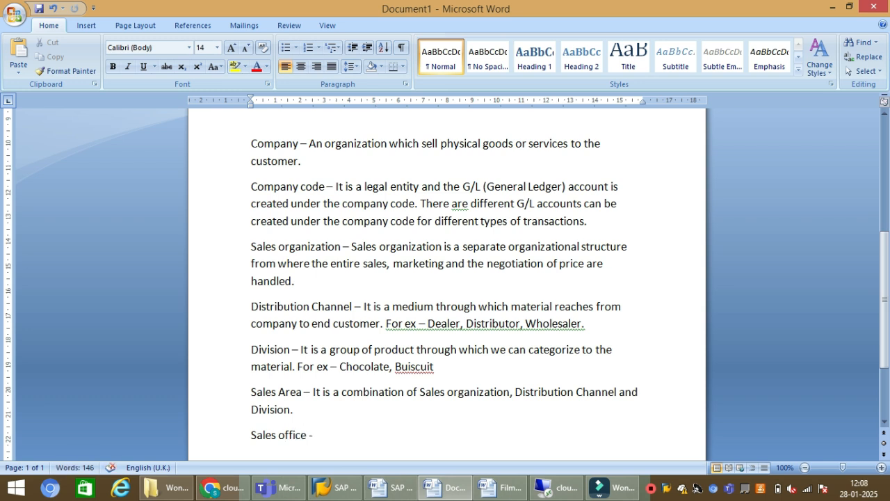
pyautogui.write('ce - Sales offi')
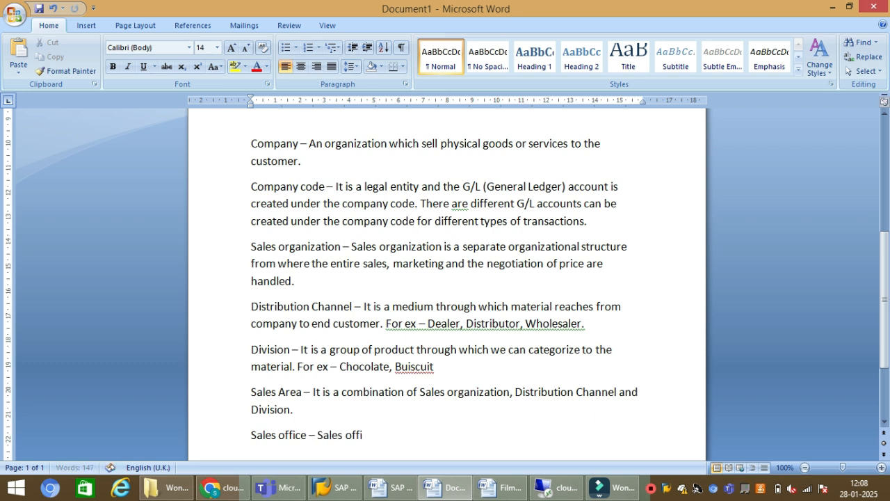
pyautogui.write('ce is a place')
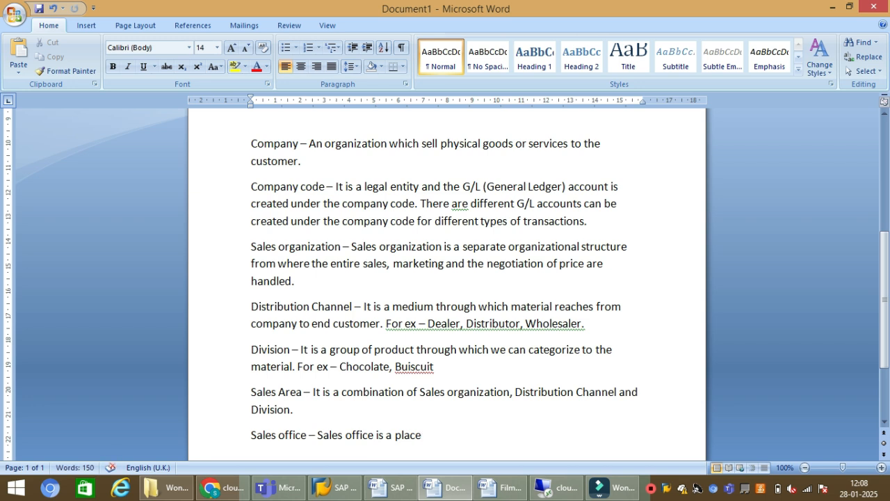
pyautogui.write(' from where the sales')
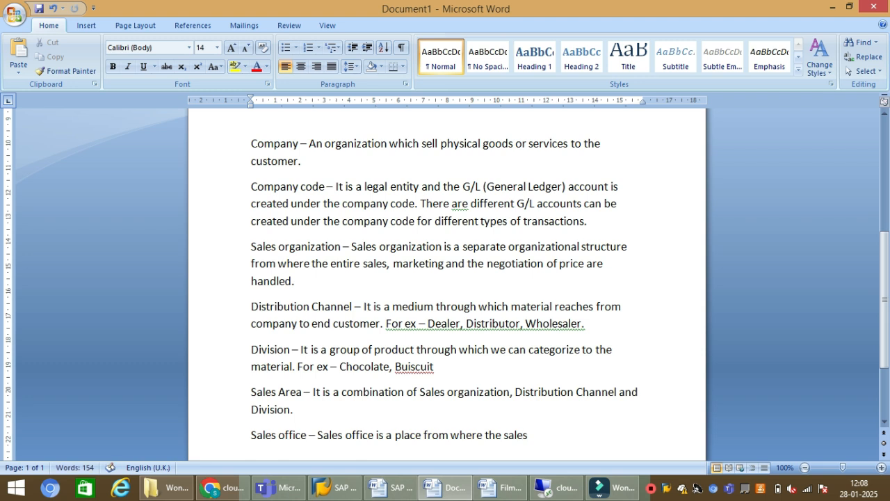
pyautogui.write(' persona')
# Continue the Sales office definition with "person handling the sales terriroty wise".
pyautogui.press('BackSpace')
pyautogui.write('h')
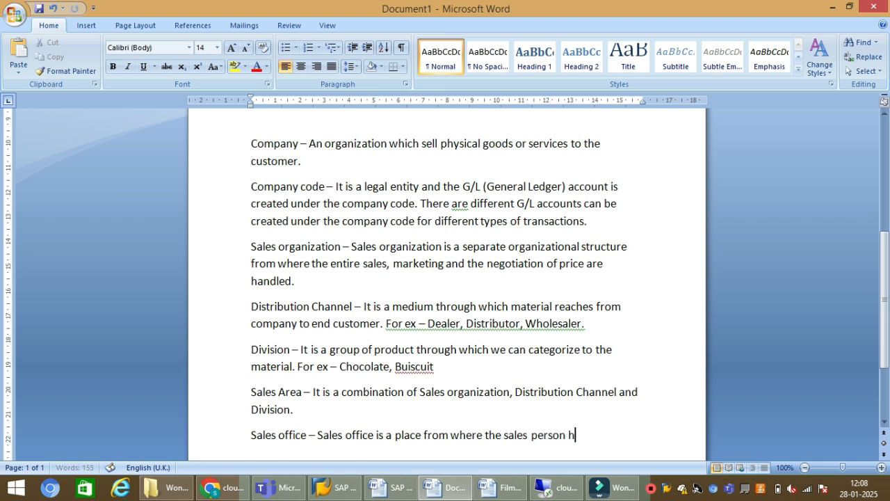
pyautogui.write('andling the sale')
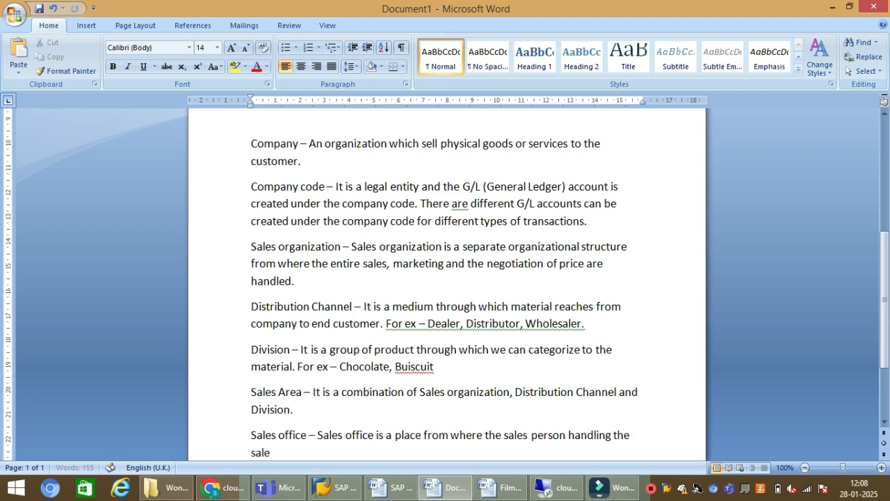
pyautogui.write('s terriroty wise')
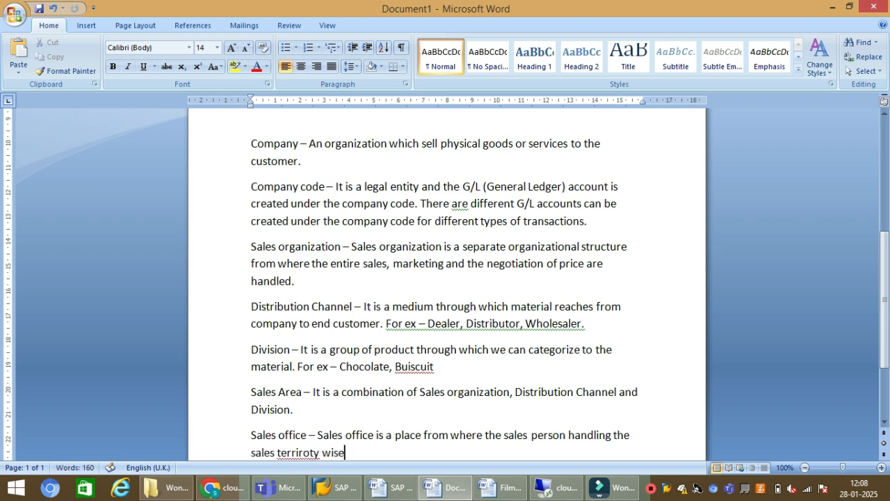
# Correct "terriroty" to "territory" in the Sales office definition and end the sentence with a period.
pyautogui.press('Left')
pyautogui.press('Left')
pyautogui.press('Left')
pyautogui.press('Left')
pyautogui.press('Left')
pyautogui.press('Left')
pyautogui.press('Left')
pyautogui.press('Left')
pyautogui.press('BackSpace')
pyautogui.write('t')
pyautogui.press('Delete')
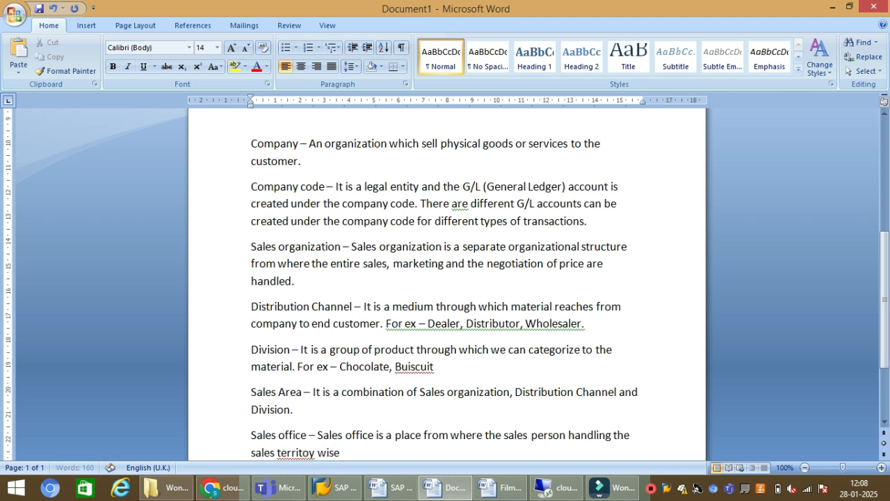
pyautogui.write('r')
pyautogui.press('End')
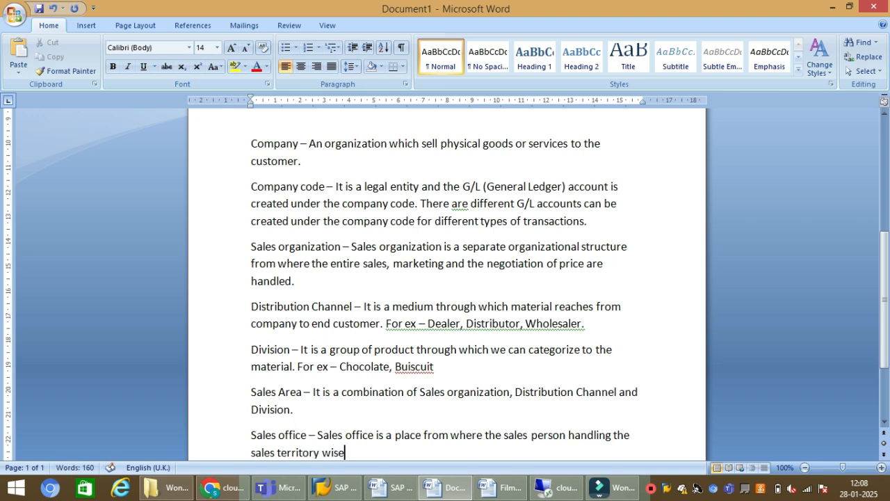
pyautogui.write('.')
# End the Division examples with a period and correct "Buiscuit" to the suggested spelling "Biscuit".
pyautogui.press('Up')
pyautogui.press('Up')
pyautogui.press('Up')
pyautogui.press('End')
pyautogui.write('.')
pyautogui.hotkey('shift', 'F10')
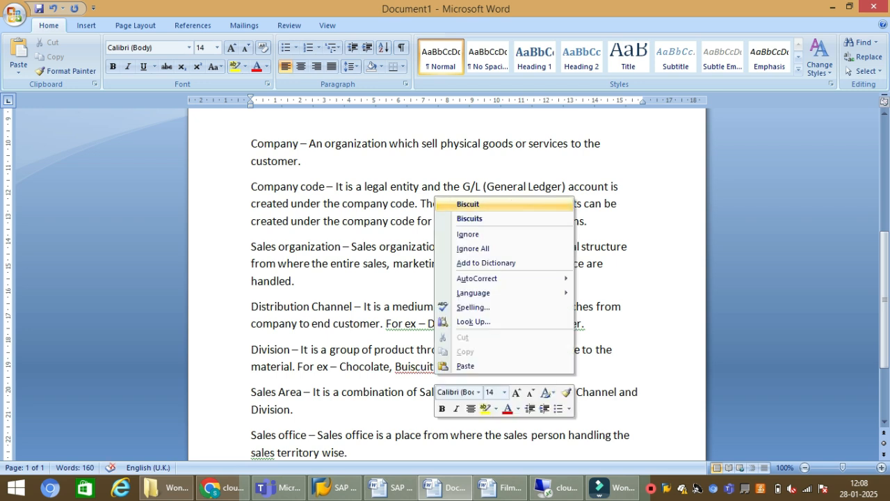
pyautogui.press('Return')
pyautogui.scroll(-2, 446, 284)
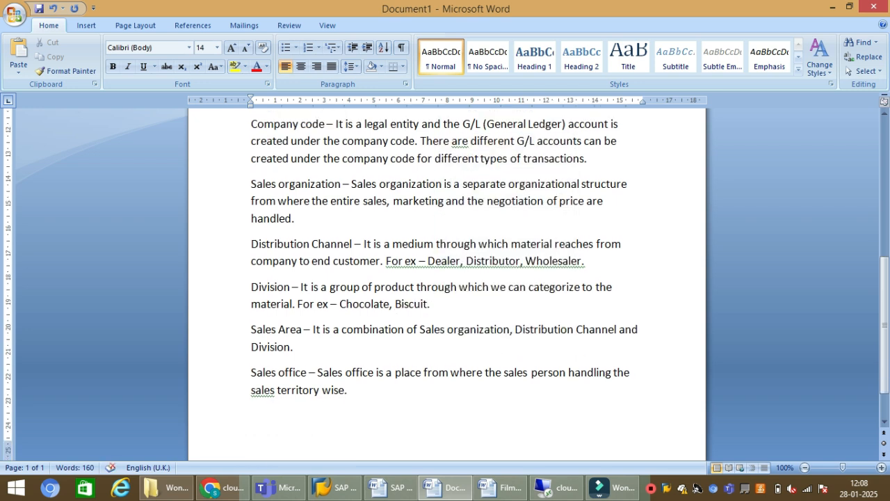
pyautogui.press('Left')
pyautogui.press('Left')
pyautogui.press('End')
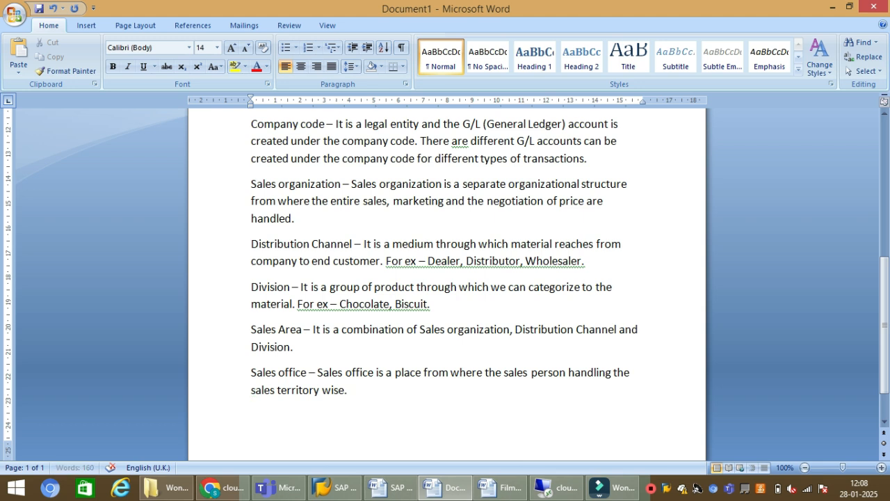
# Start a new paragraph below the Sales office definition with the term "Sales group –".
pyautogui.press('Return')
pyautogui.write('Sales Gr')
pyautogui.press('BackSpace')
pyautogui.press('BackSpace')
pyautogui.write('group -')
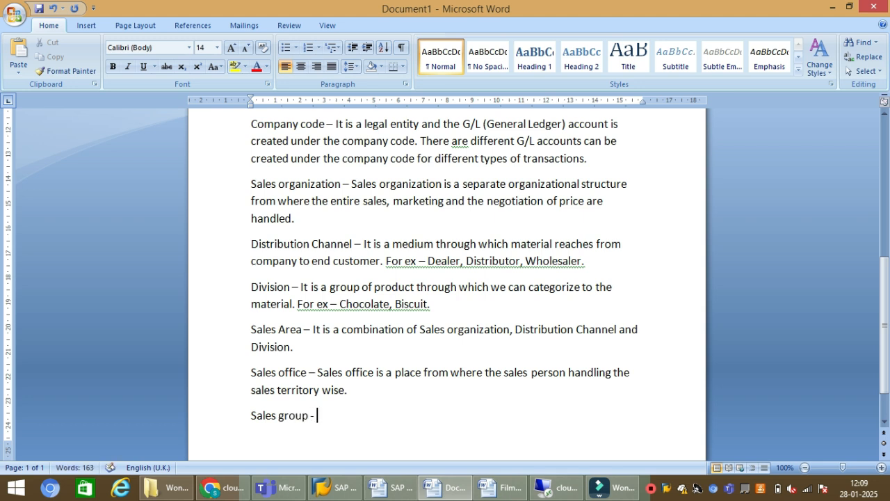
pyautogui.write(' A team who is')
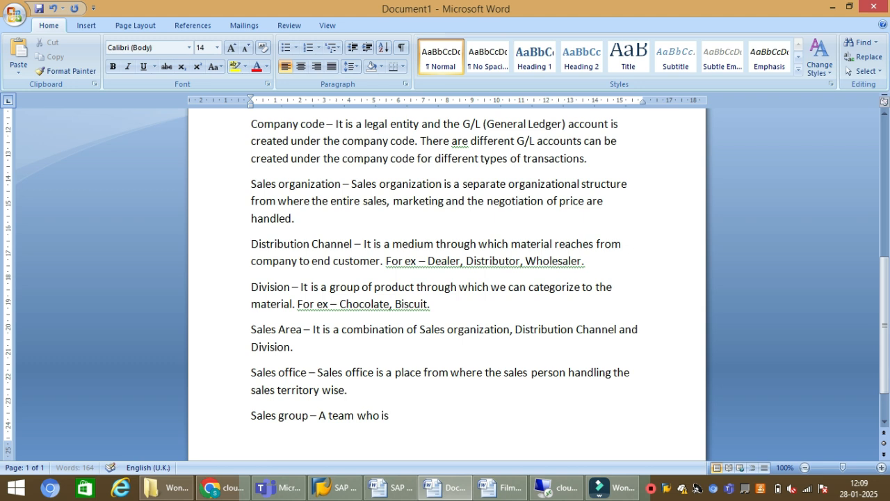
pyautogui.write(' handling thes')
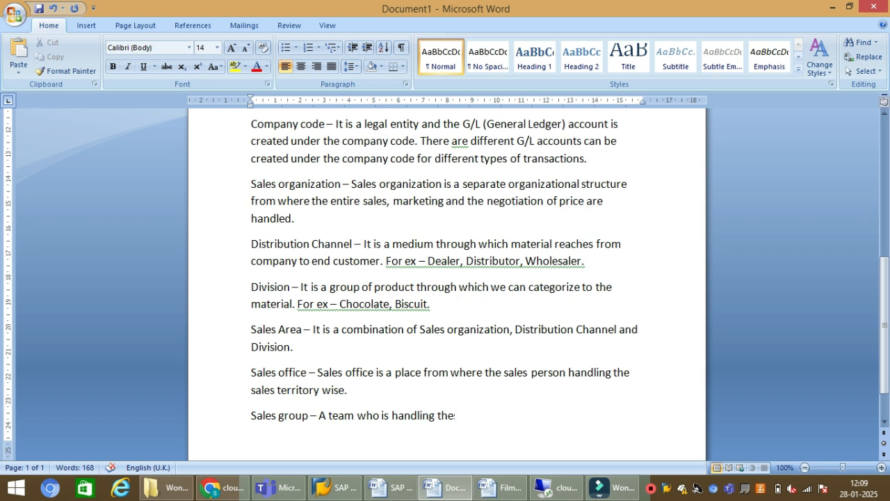
# Define the Sales group as "A team who is handling the sales is called as Sales group.".
pyautogui.press('BackSpace')
pyautogui.write('sales is called')
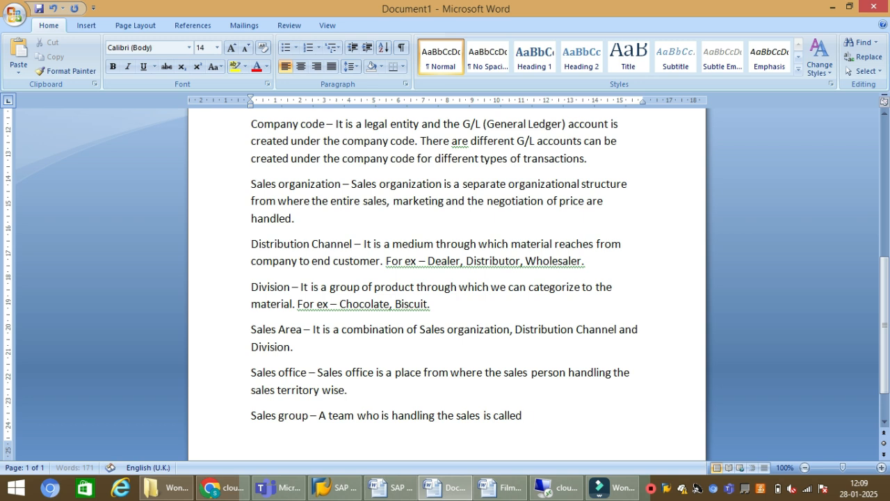
pyautogui.write(' as Sales group.')
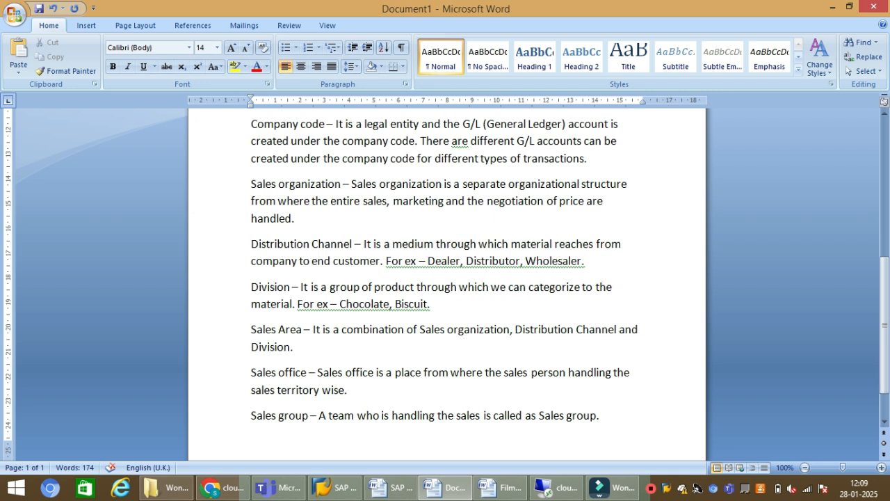
# Insert a page break after the Sales group definition and begin the new page with "Plant – It is a place where the manufacturing".
pyautogui.hotkey('ctrl', 'Return')
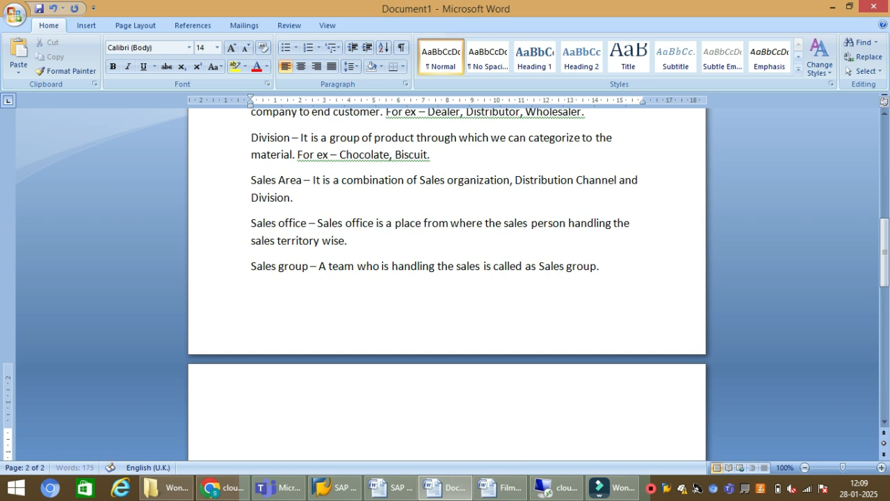
pyautogui.write('Plant')
pyautogui.write(' - ')
pyautogui.write('It is')
pyautogui.write(' a place')
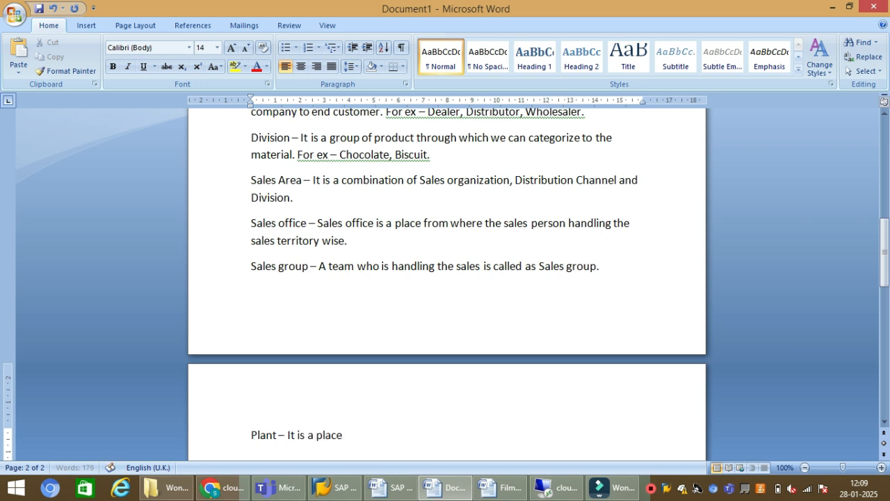
pyautogui.write('w')
pyautogui.press('BackSpace')
pyautogui.write('h')
pyautogui.press('BackSpace')
pyautogui.write('where the manufactur')
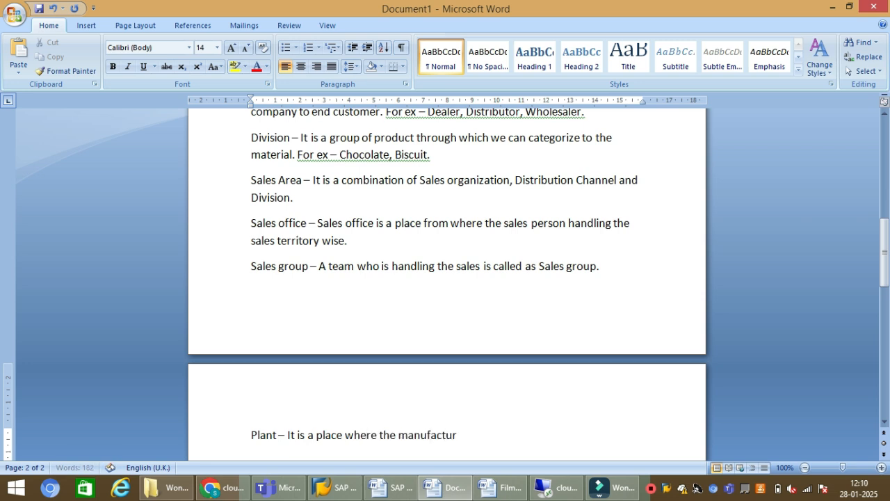
pyautogui.write('ing of rod')
# Complete the Plant definition with "of product is done.".
pyautogui.press('BackSpace')
pyautogui.press('BackSpace')
pyautogui.press('BackSpace')
pyautogui.write('pr')
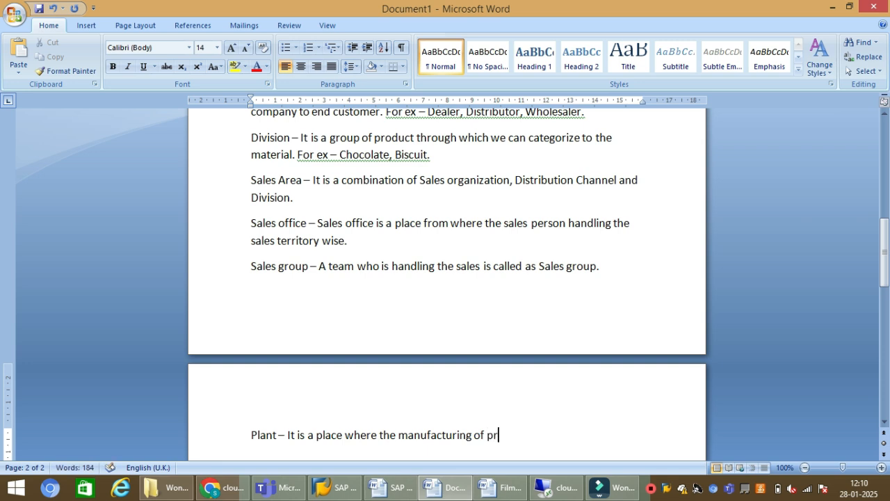
pyautogui.write('oduct is done.')
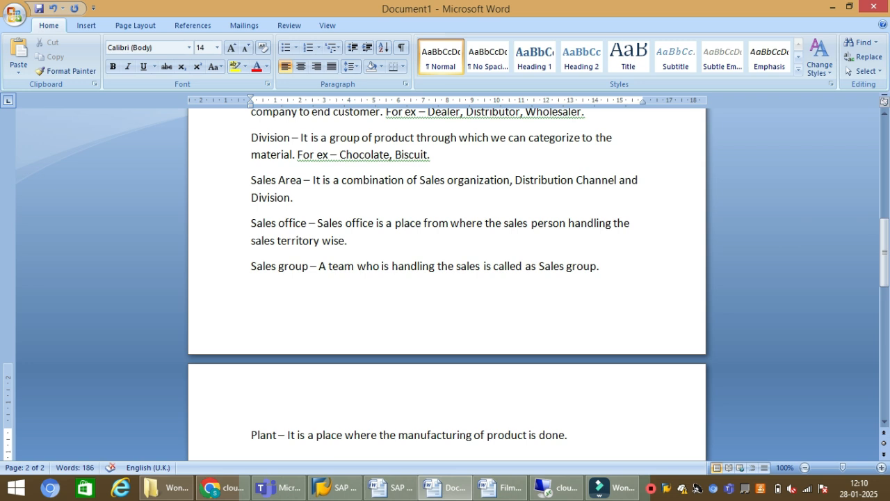
# Start a new paragraph reading "Storage location – It is a place where the manufactured product".
pyautogui.press('Return')
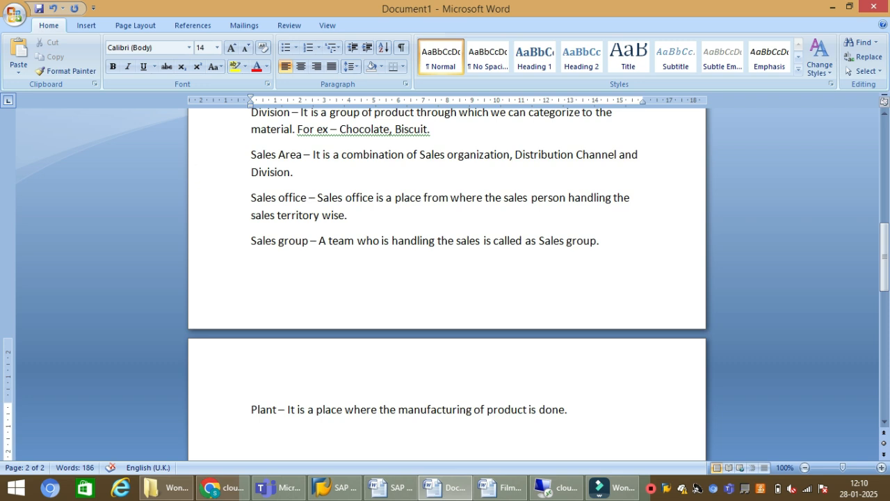
pyautogui.write('Storage locat')
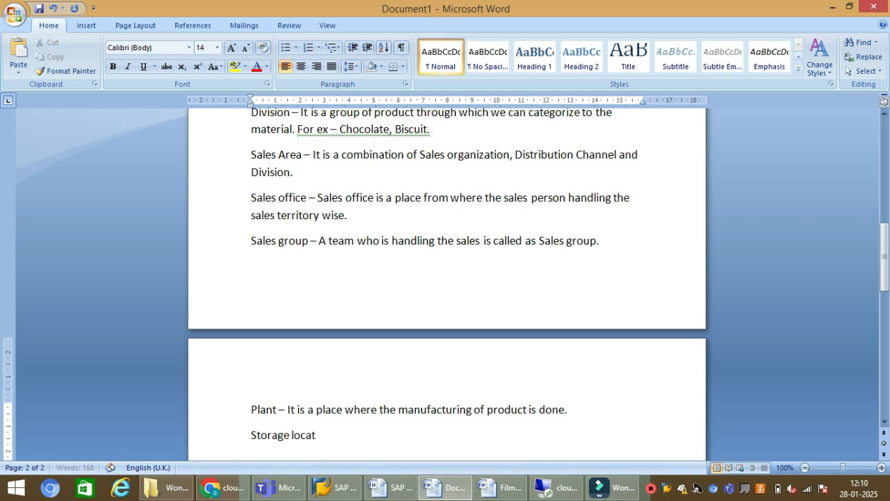
pyautogui.write('ion - ')
pyautogui.write('It is')
pyautogui.write(' a place')
pyautogui.write(' w')
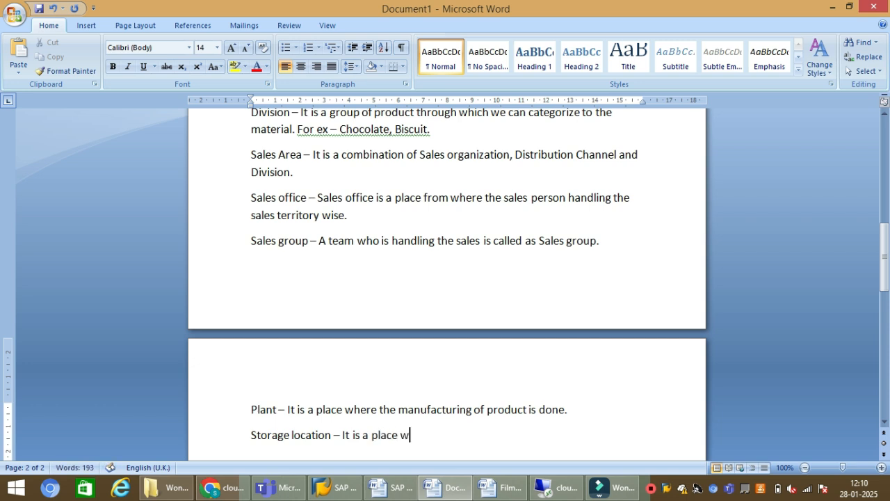
pyautogui.write('here the man')
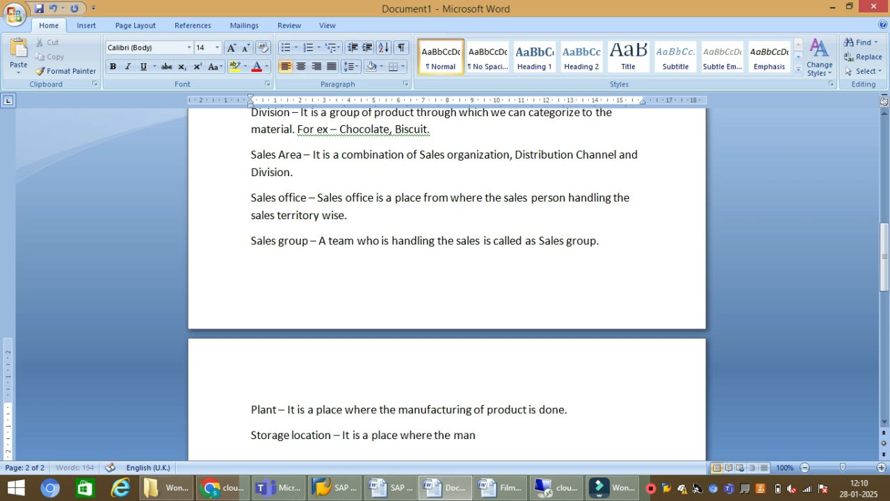
pyautogui.write('ufactured ro')
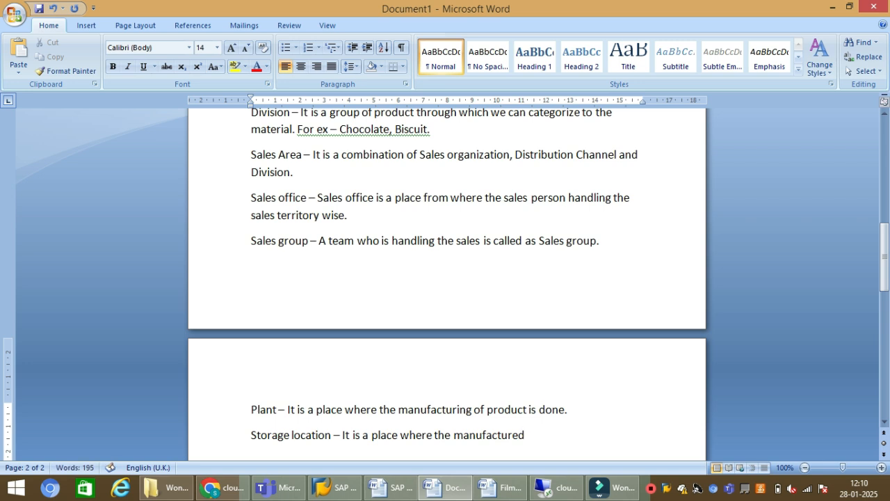
pyautogui.press('BackSpace')
pyautogui.press('BackSpace')
pyautogui.write('product, finish')
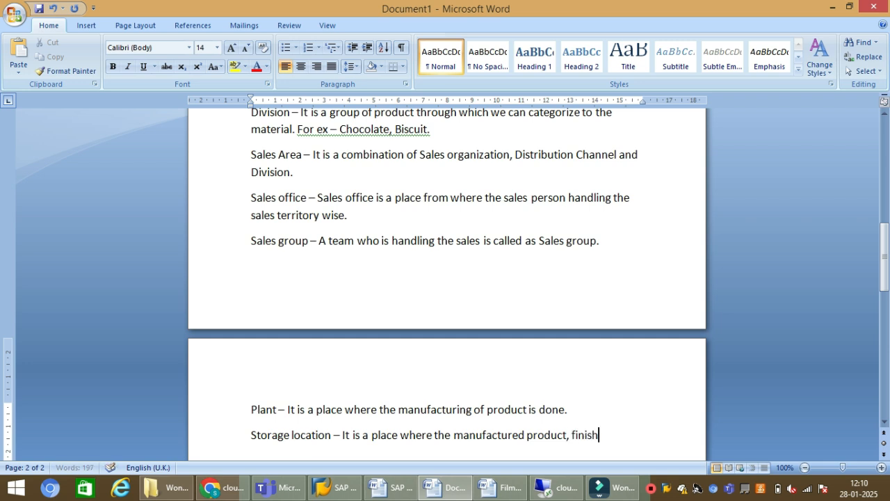
pyautogui.write('ed goods or raw')
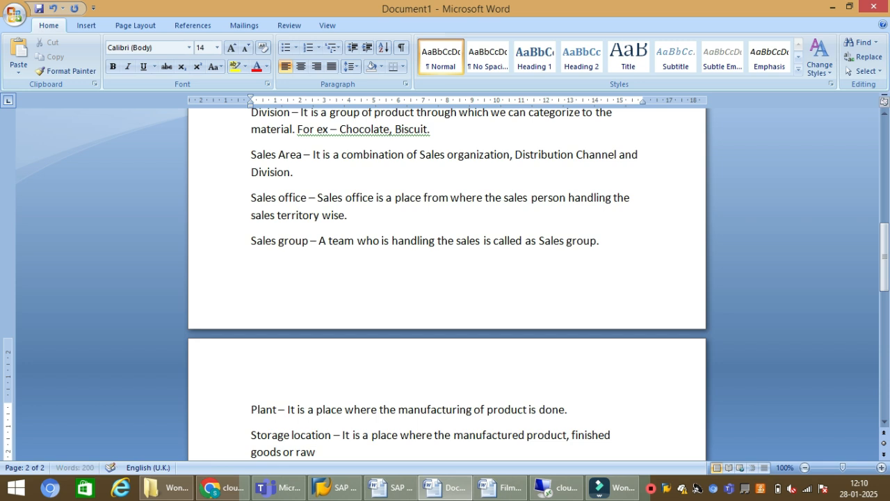
pyautogui.write(' materials are stored.')
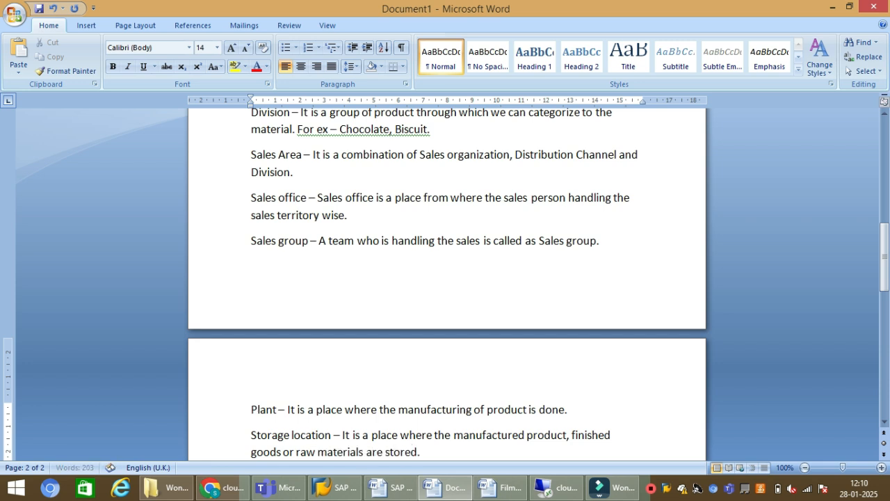
# Start a new paragraph reading "Shipping point – It is a separate organizational structure".
pyautogui.press('Return')
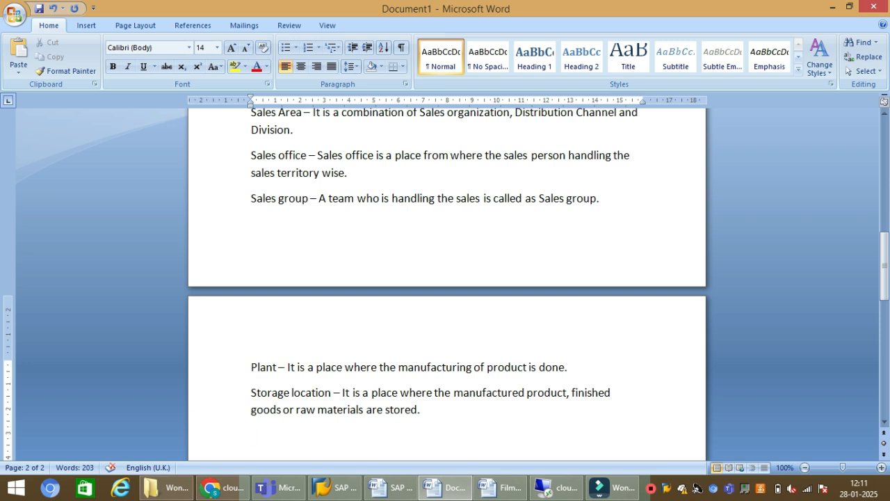
pyautogui.write('Shipping poin')
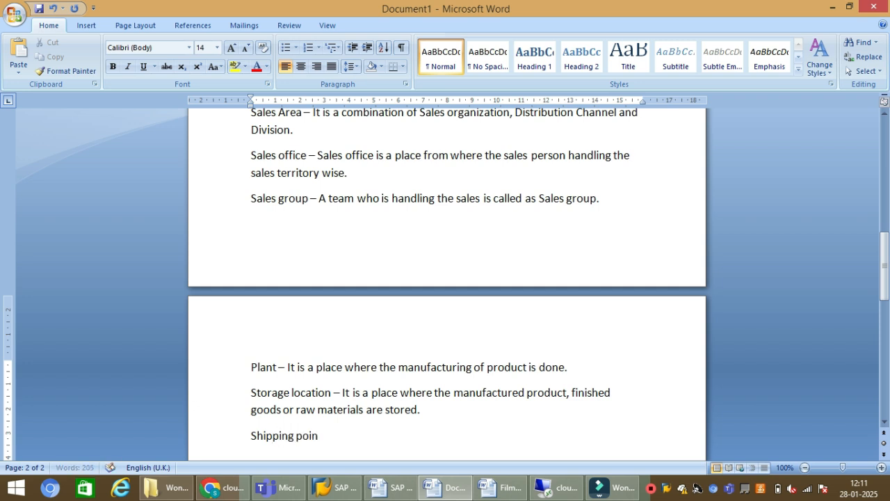
pyautogui.write('t')
pyautogui.write('- It is a separate organiza')
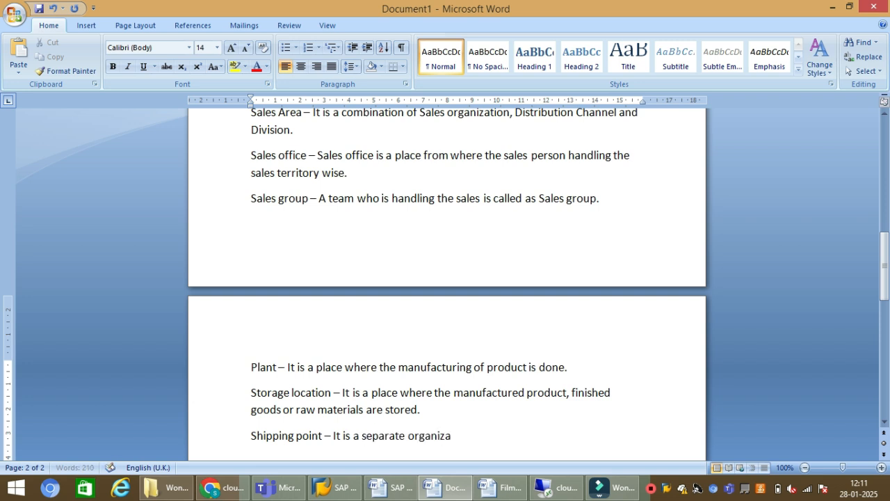
pyautogui.write('tional structure')
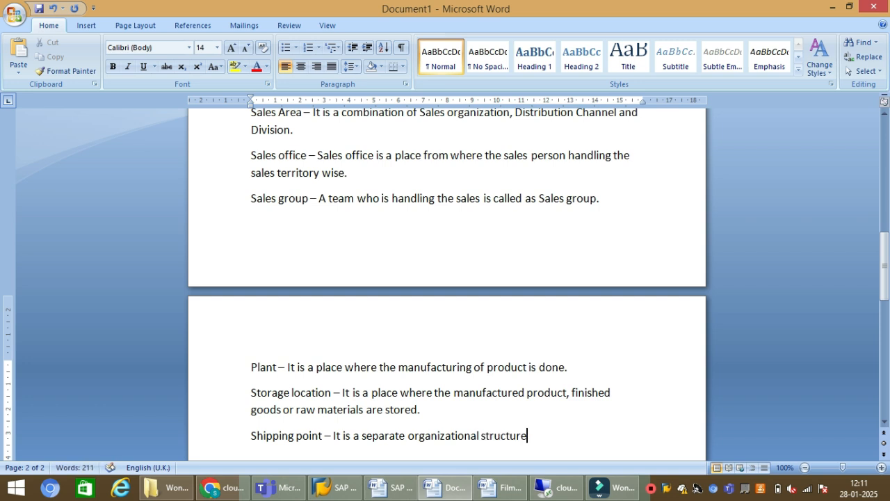
pyautogui.write(' from where the mate')
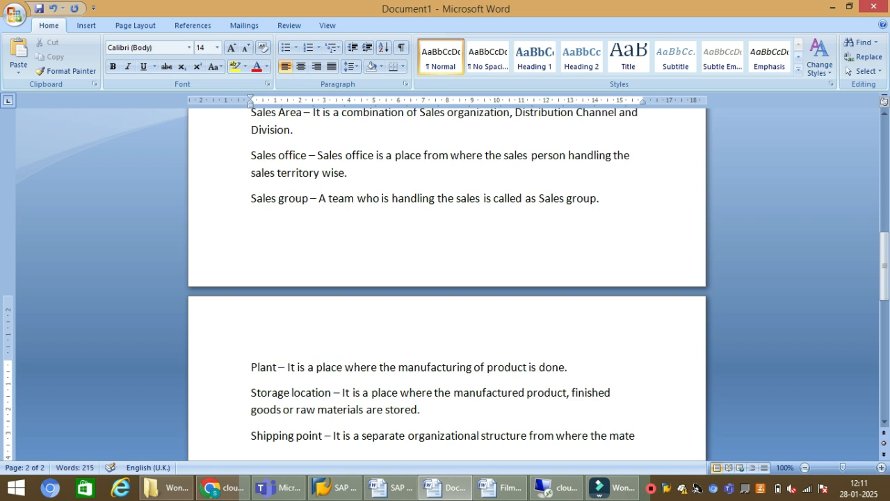
pyautogui.write('rials ')
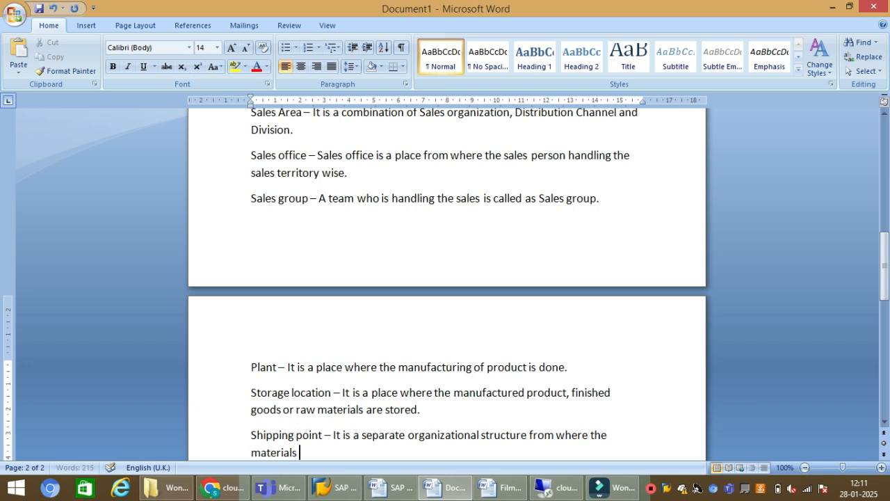
pyautogui.write('are dispat')
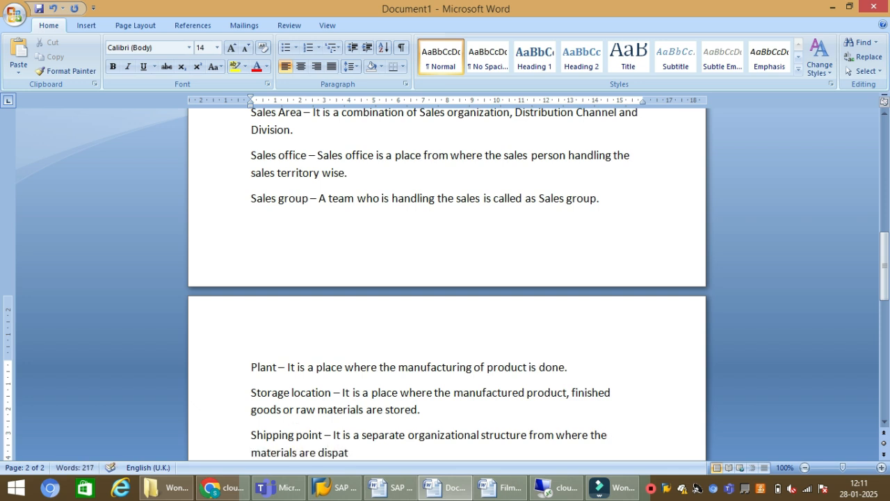
pyautogui.write('ched for')
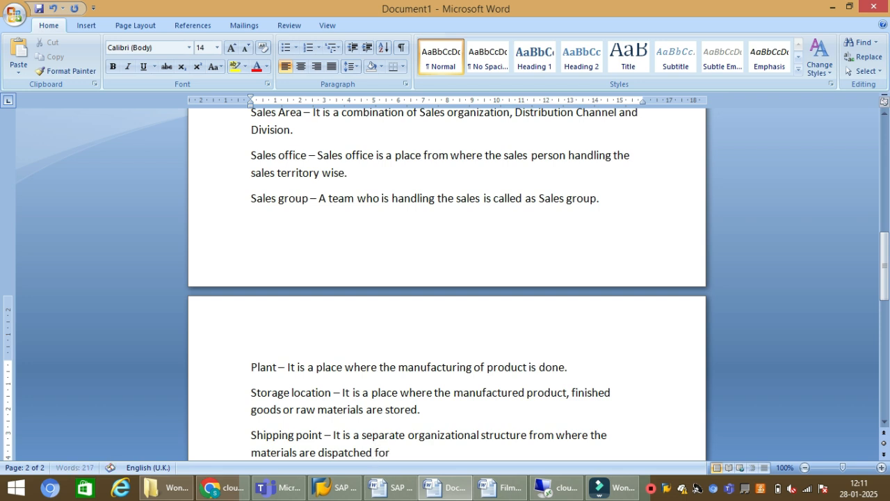
pyautogui.write(' the deliver')
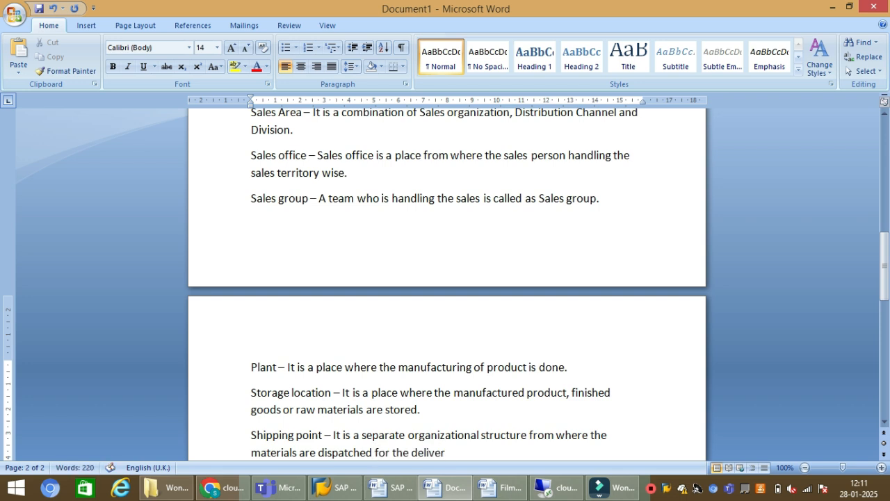
pyautogui.write(' of the produ')
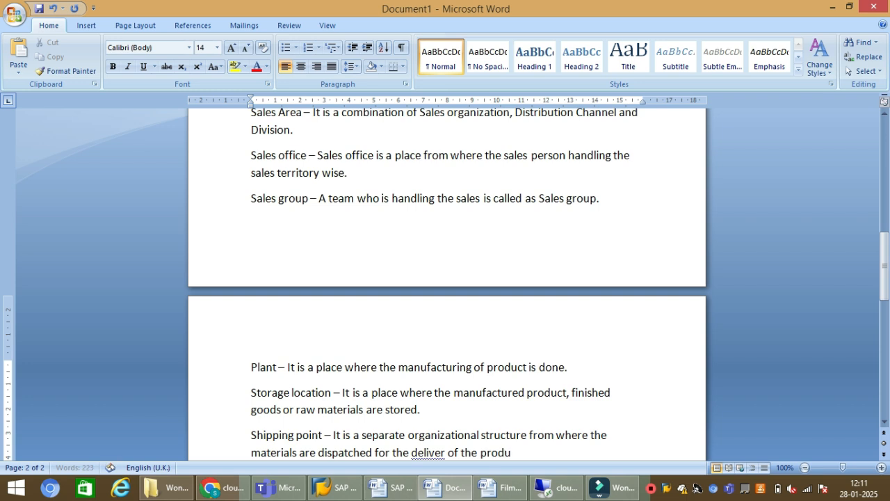
pyautogui.write('ct.')
# Correct "deliver" to "delivery" in the Shipping point definition.
pyautogui.press('Left')
pyautogui.press('Left')
pyautogui.press('Left')
pyautogui.press('Left')
pyautogui.press('Left')
pyautogui.press('Left')
pyautogui.press('Left')
pyautogui.press('Left')
pyautogui.press('Left')
pyautogui.press('Left')
pyautogui.press('Left')
pyautogui.press('Left')
pyautogui.press('Left')
pyautogui.press('Left')
pyautogui.press('Left')
pyautogui.press('Left')
pyautogui.write('y')
pyautogui.press('Right')
pyautogui.press('Right')
pyautogui.press('Right')
pyautogui.press('Right')
pyautogui.press('Right')
pyautogui.press('Right')
pyautogui.press('Right')
pyautogui.press('Right')
pyautogui.press('Right')
pyautogui.press('Right')
pyautogui.press('Right')
pyautogui.press('Right')
pyautogui.press('Right')
pyautogui.press('Right')
pyautogui.press('Right')
pyautogui.press('Right')
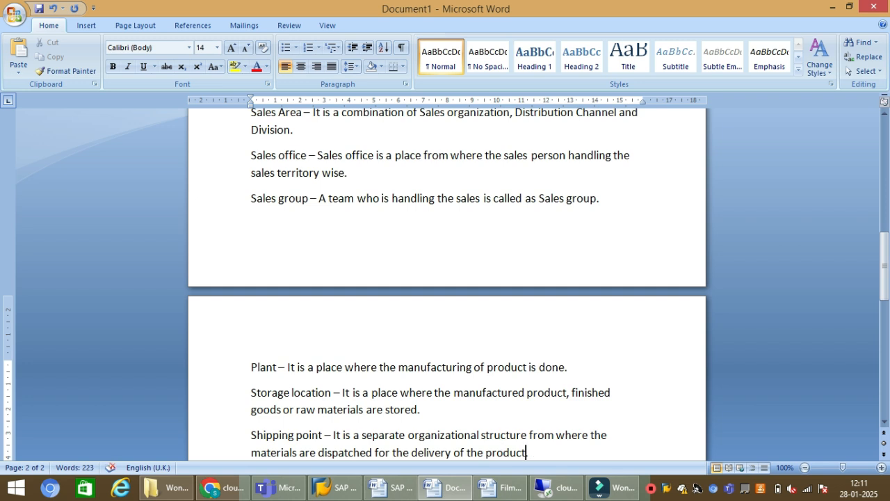
# Add the examples "For ex- Rail, road, etc" at the end of the Shipping point definition.
pyautogui.press('Right')
pyautogui.write('For ex- Rail')
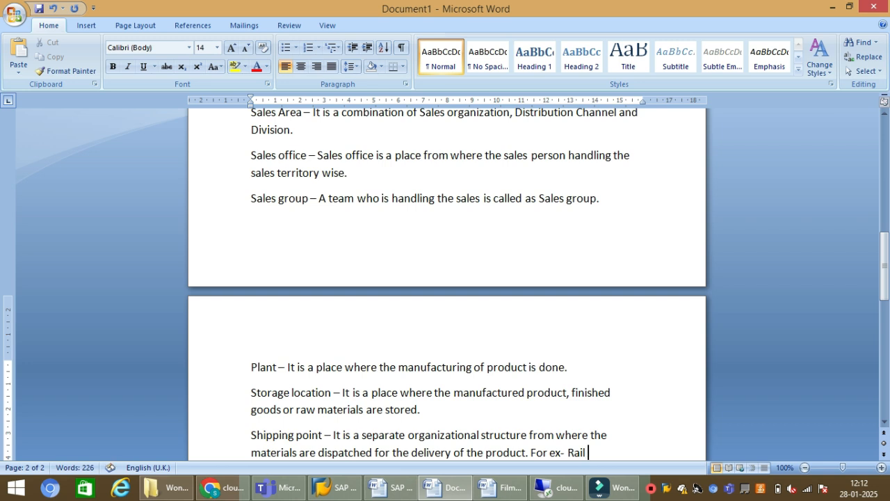
pyautogui.write(', road,A')
pyautogui.press('BackSpace')
pyautogui.write('etc')
# Leave an empty paragraph below the Shipping point definition and add the line "Company code is assigned to company".
pyautogui.scroll(12, 446, 278)
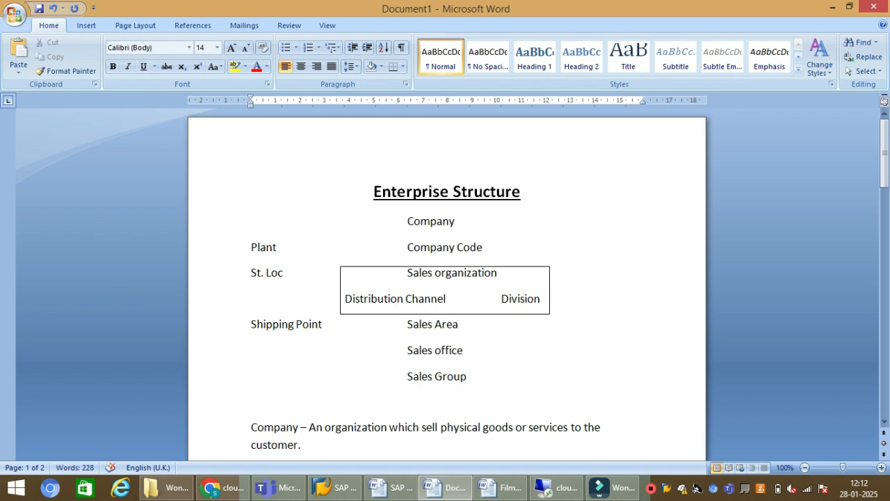
pyautogui.scroll(-12, 447, 278)
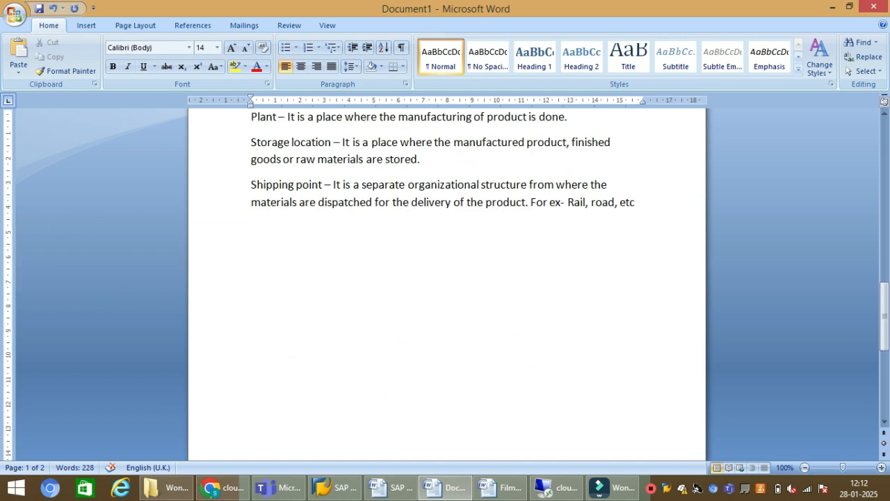
pyautogui.click(267, 202)
pyautogui.click(636, 201)
pyautogui.press('Return')
pyautogui.press('Return')
pyautogui.write('Company')
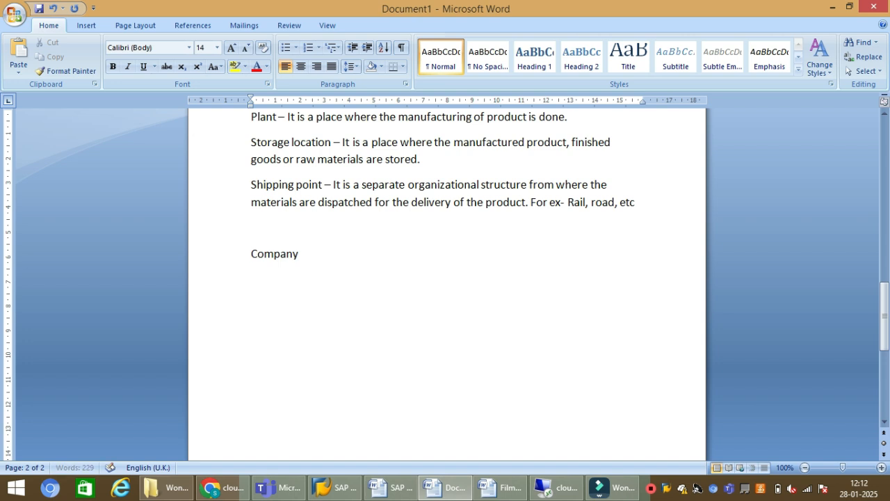
pyautogui.write(' code is assigned to com')
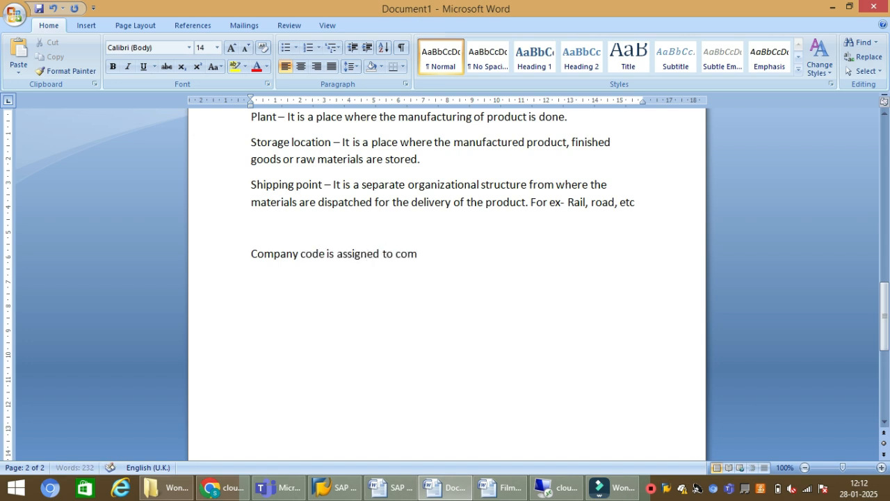
pyautogui.write('pany')
# Capitalize the last word of the assignment line so it reads "Company".
pyautogui.press('Left')
pyautogui.press('Left')
pyautogui.press('Left')
pyautogui.press('Left')
pyautogui.press('Left')
pyautogui.press('Left')
pyautogui.press('BackSpace')
pyautogui.write('C')
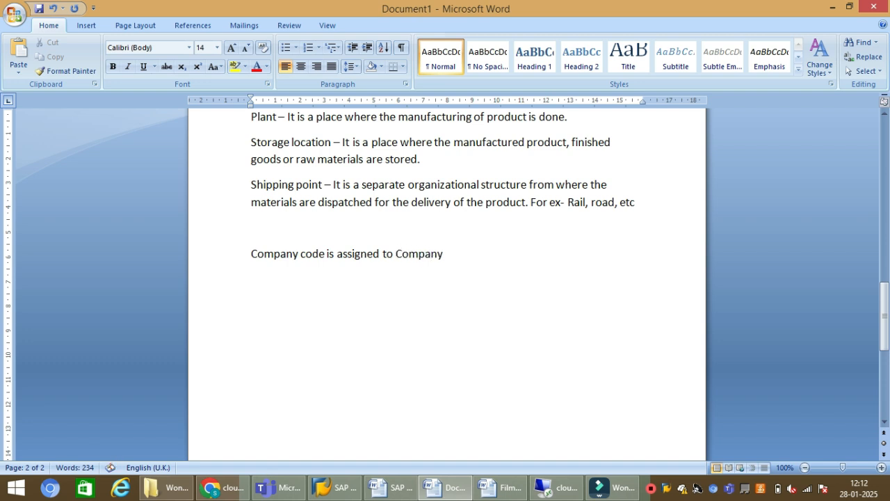
# Add the line "Sales organization is assigned to Company Code" below the company code assignment line.
pyautogui.press('Right')
pyautogui.press('Right')
pyautogui.press('Right')
pyautogui.press('Right')
pyautogui.press('Right')
pyautogui.press('Right')
pyautogui.press('Return')
pyautogui.write('Sales org')
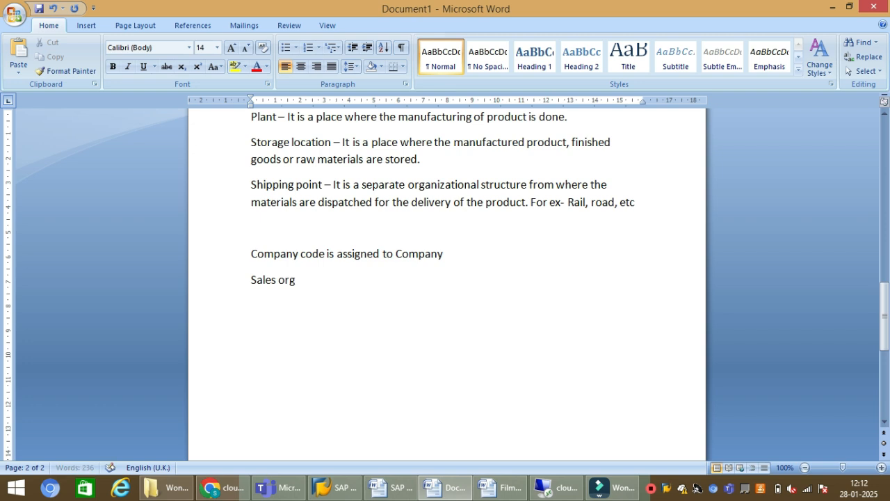
pyautogui.write('anization is assign')
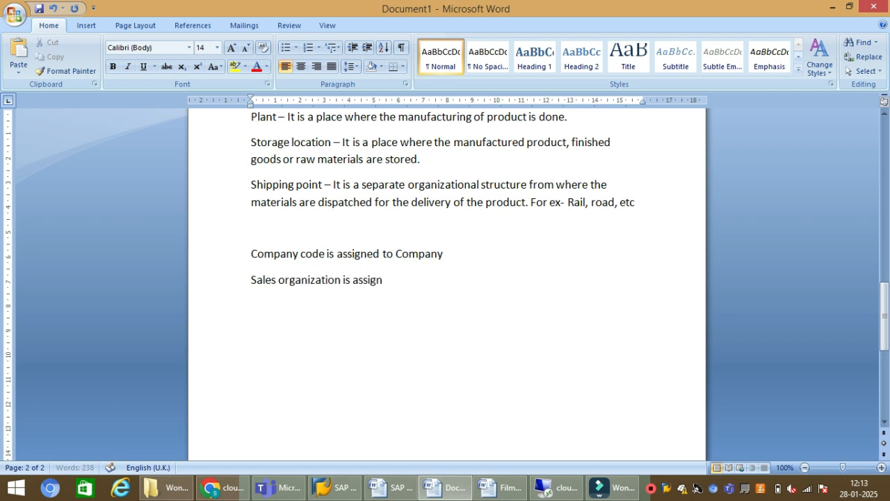
pyautogui.write('ed to Com')
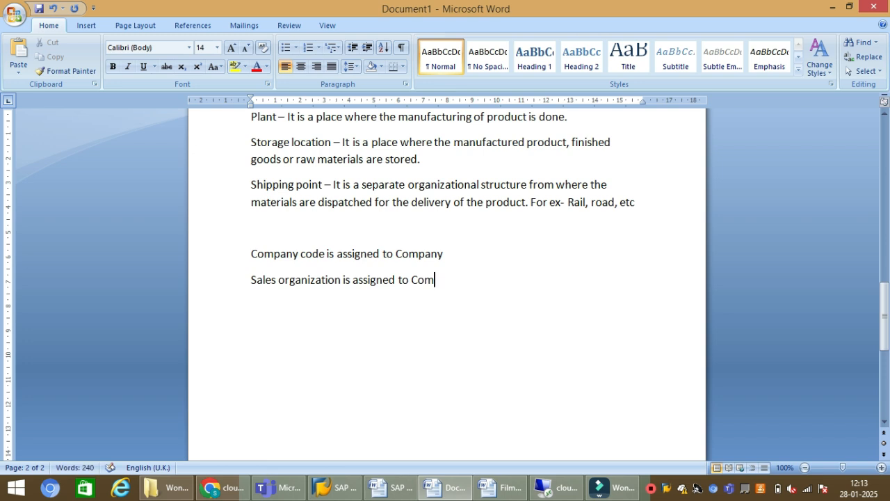
pyautogui.write('pany')
pyautogui.write(' Code ')
pyautogui.write('Distribut')
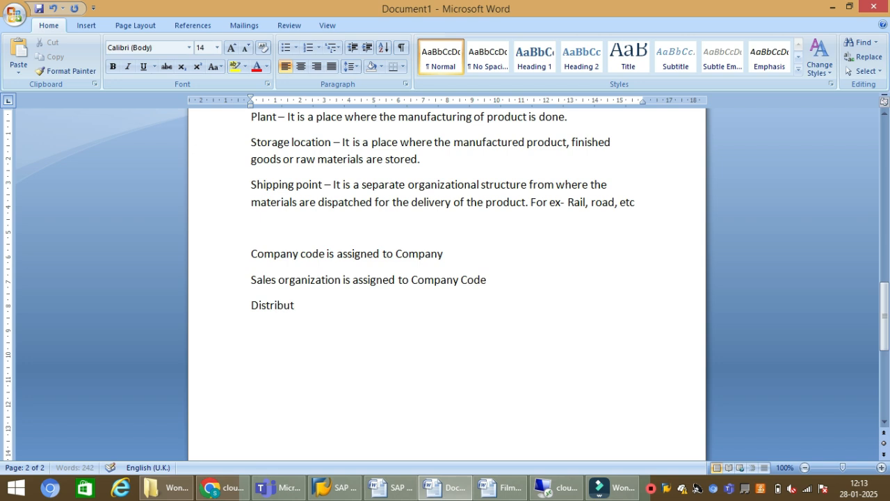
pyautogui.write('ion Channel is assigned')
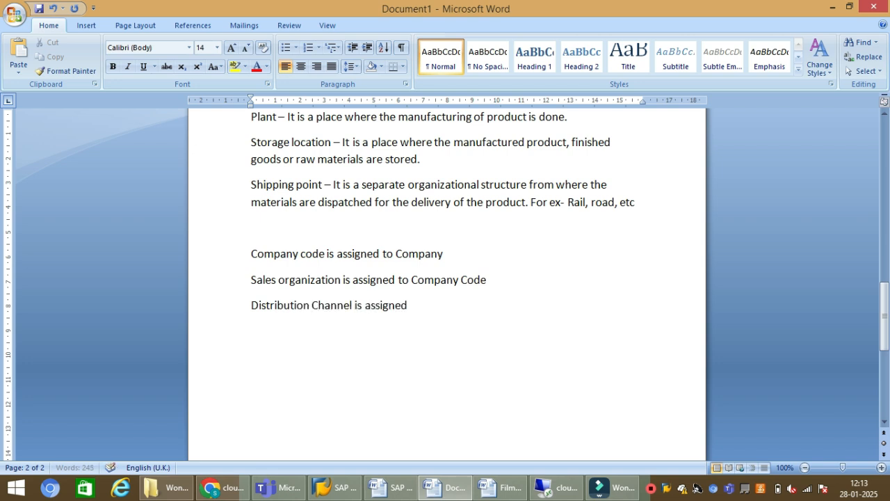
pyautogui.write(' to Sales organization')
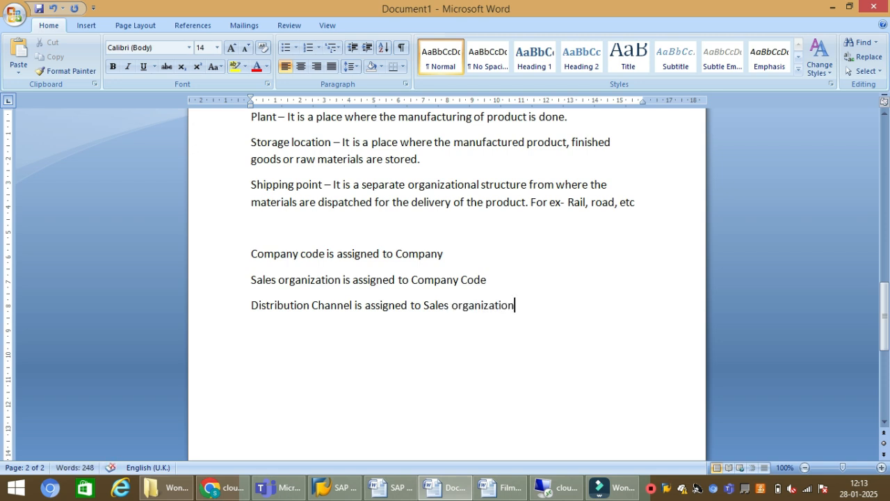
# Add the line "Division is assigned to Sales organization" below the distribution channel assignment line.
pyautogui.press('Return')
pyautogui.write('Division is as')
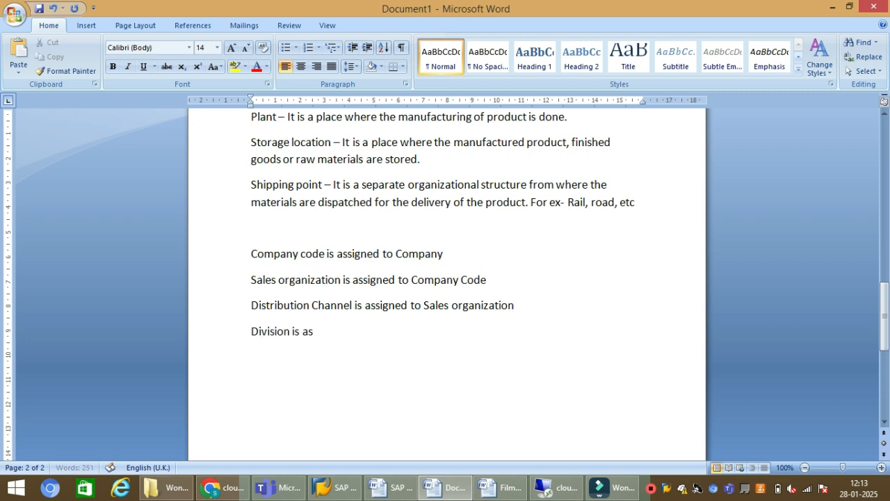
pyautogui.write('signed to ')
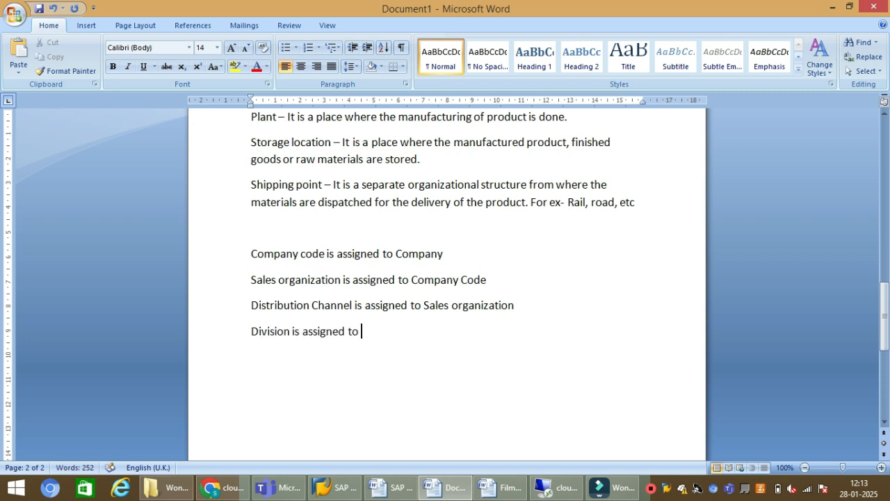
pyautogui.write('Sales org')
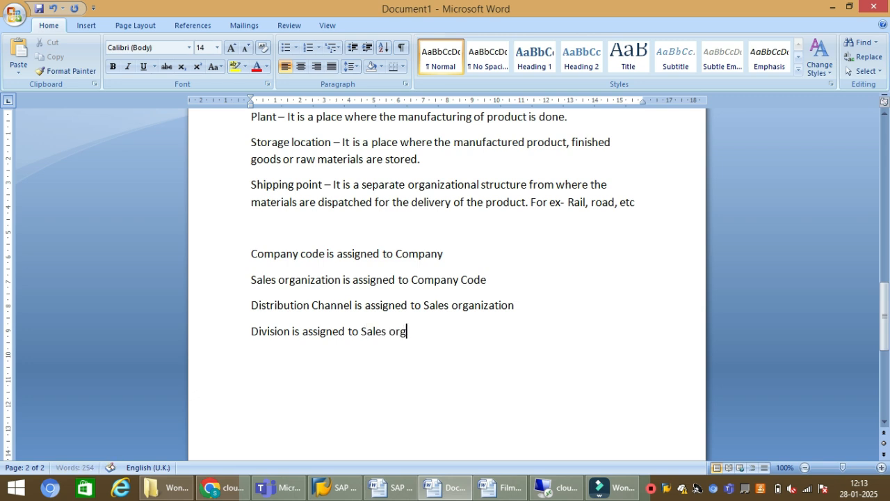
pyautogui.write('anization')
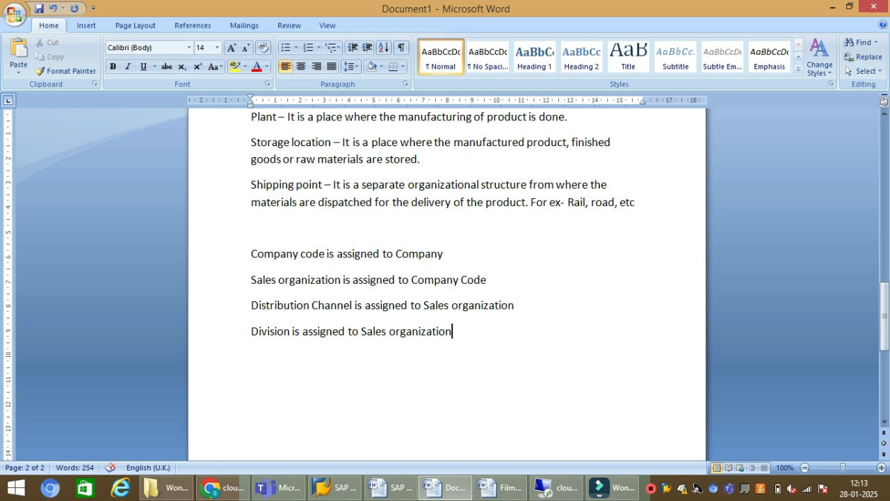
# Go back to the Enterprise Structure layout on the first page and place the cursor in "Distribution Channel" to review the hierarchy.
pyautogui.scroll(18, 449, 285)
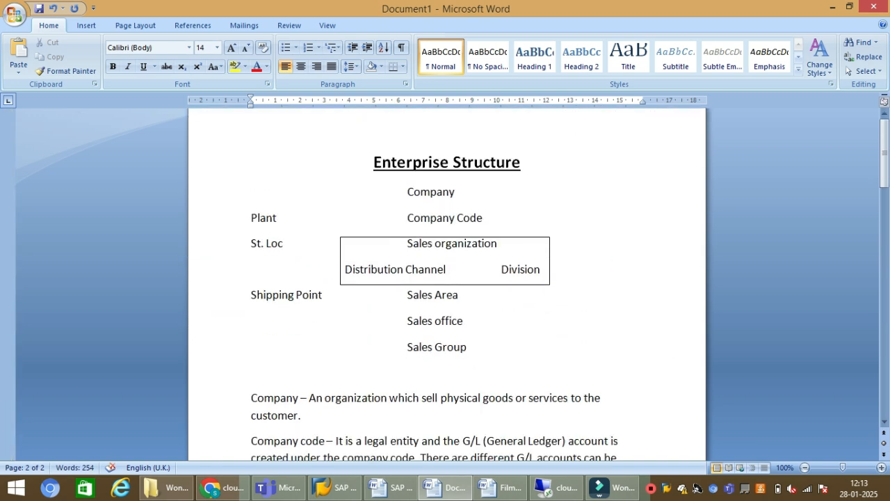
pyautogui.scroll(-1, 449, 285)
pyautogui.click(369, 238)
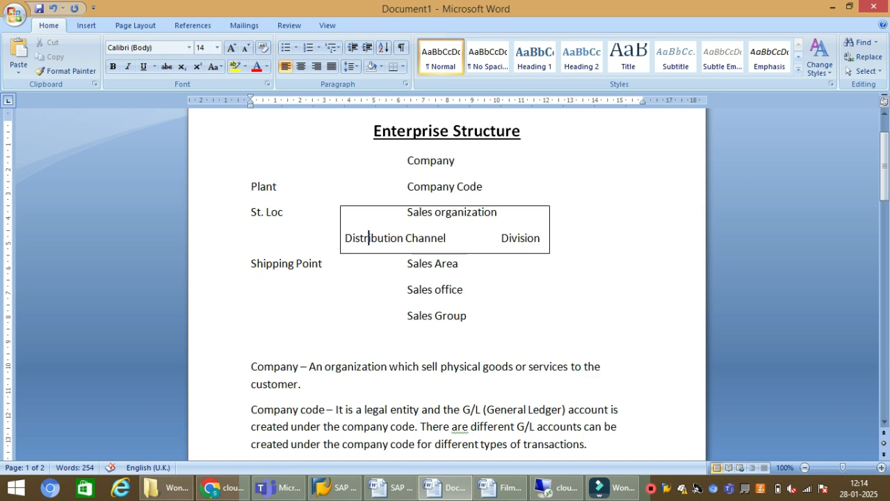
# Add the line "Sales area is a combination of Sales organization, Distribution channel and Division." below the division assignment line.
pyautogui.scroll(-20, 445, 278)
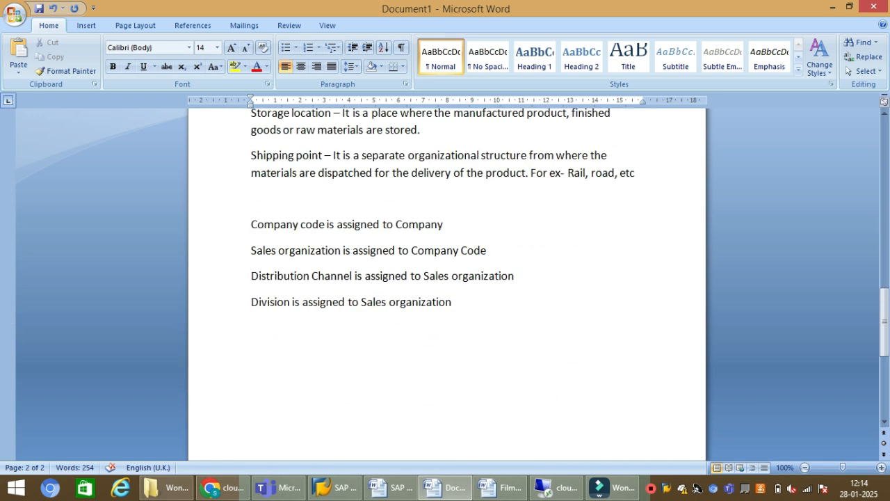
pyautogui.click(278, 302)
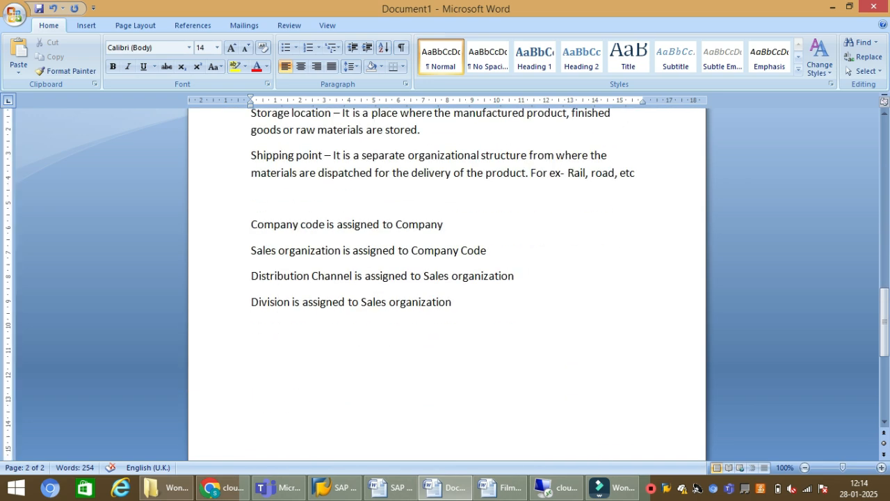
pyautogui.click(252, 327)
pyautogui.write('Sales area is a comb')
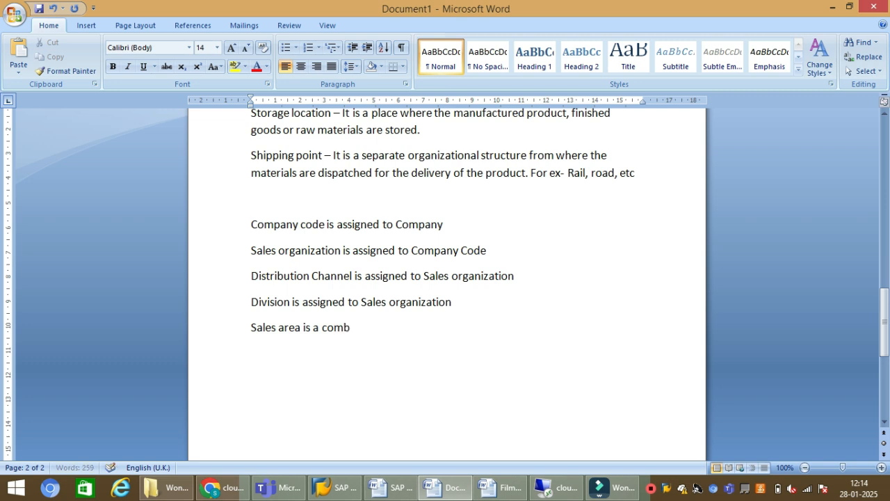
pyautogui.write('ination of Sales orga')
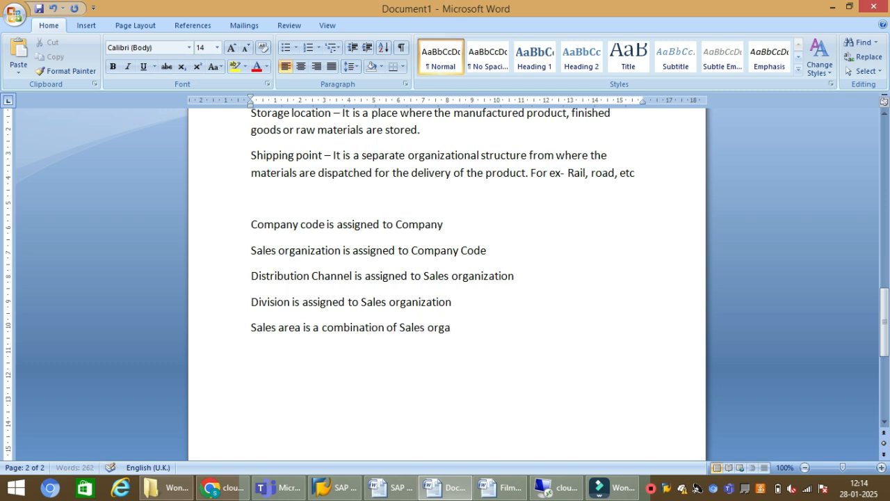
pyautogui.write('nization, Distributio')
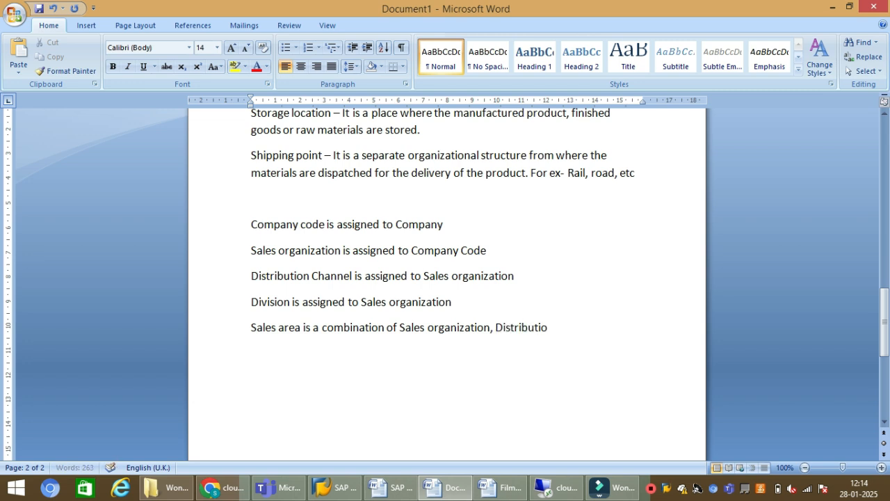
pyautogui.write('n channel and')
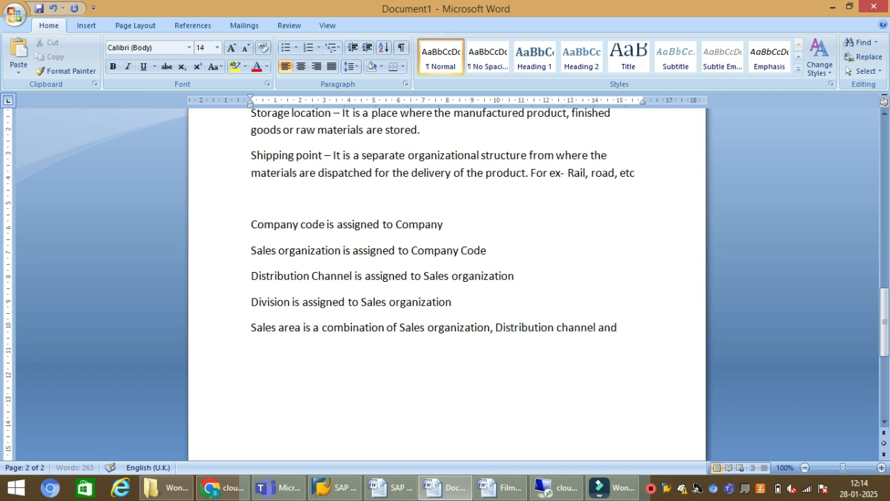
pyautogui.write(' Division.')
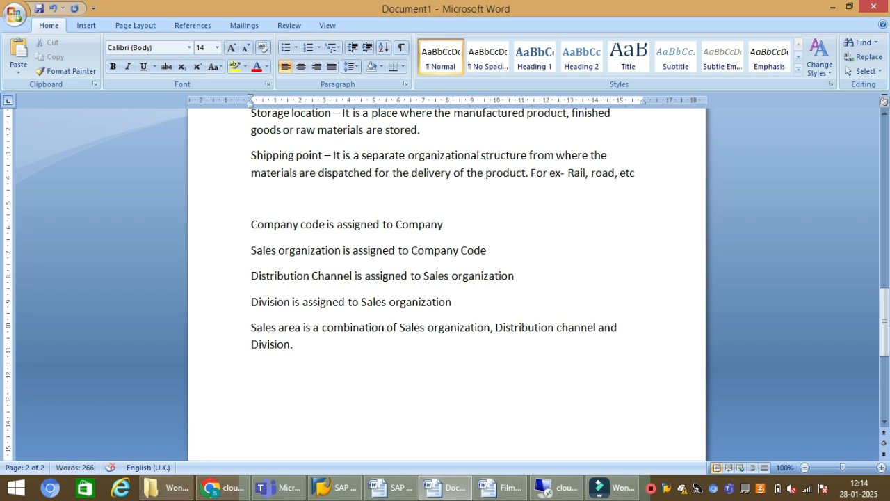
# Add the line "Sales office is assigned to Sales area." below the sales area line.
pyautogui.press('Return')
pyautogui.write('Sales office')
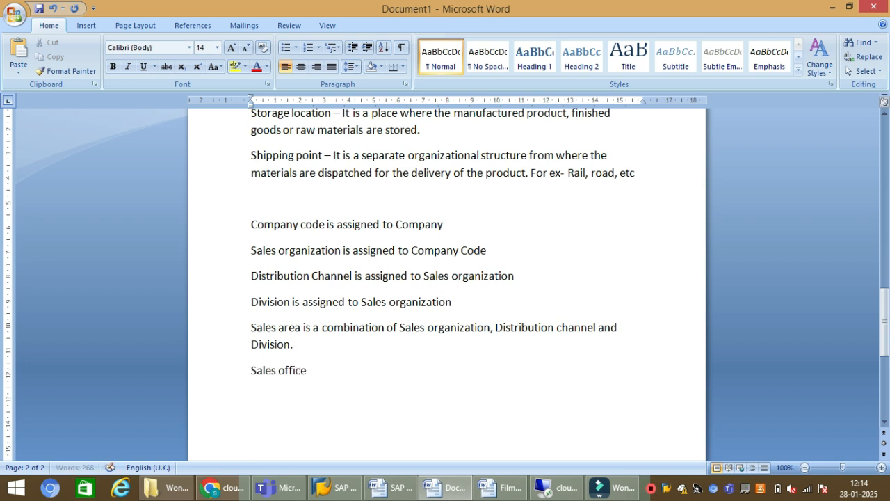
pyautogui.write(' is assigned to Sales are')
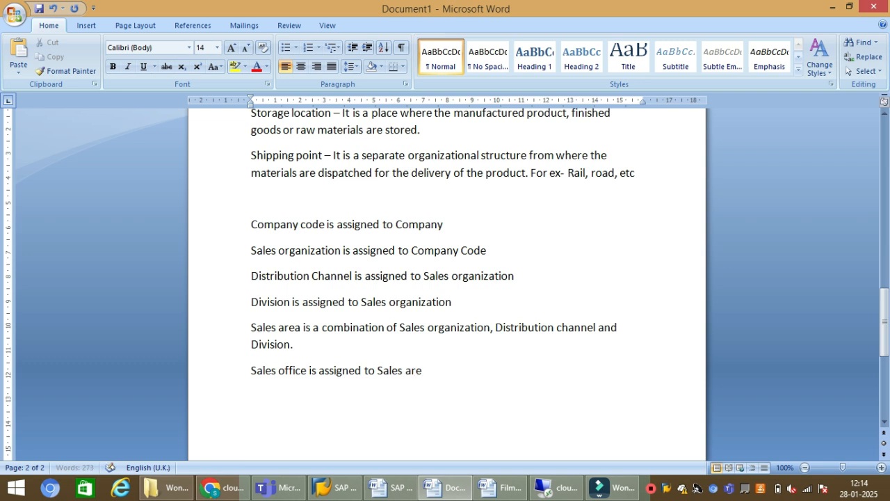
pyautogui.write('a.')
# Add the line "Sales group is assigned to Sales office" below the sales office assignment line.
pyautogui.press('Return')
pyautogui.write('Sales group')
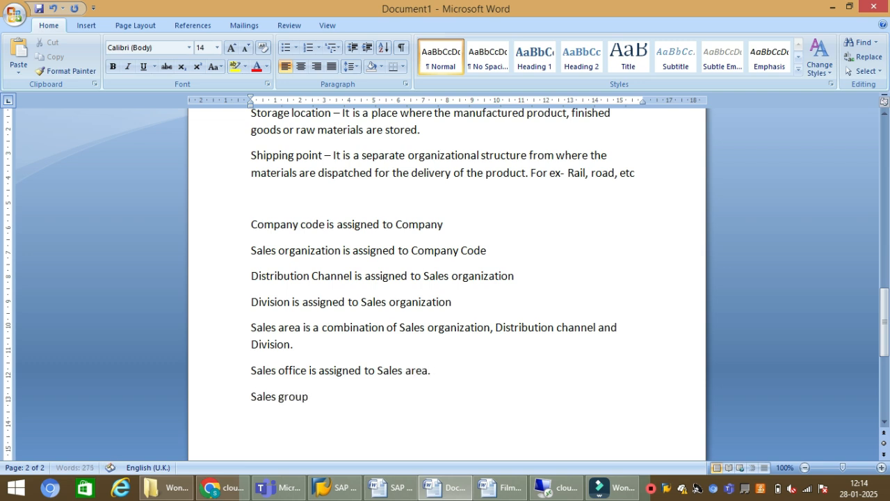
pyautogui.write(' is assigned to Sales of')
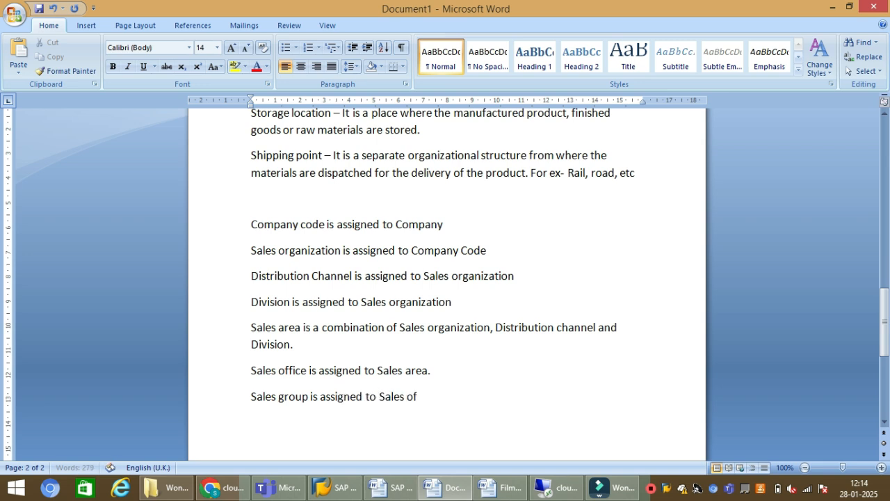
pyautogui.write('fice')
# Add the line "Plant is assigned to company code." below the sales group assignment line.
pyautogui.press('Return')
pyautogui.write('Plant is assigne')
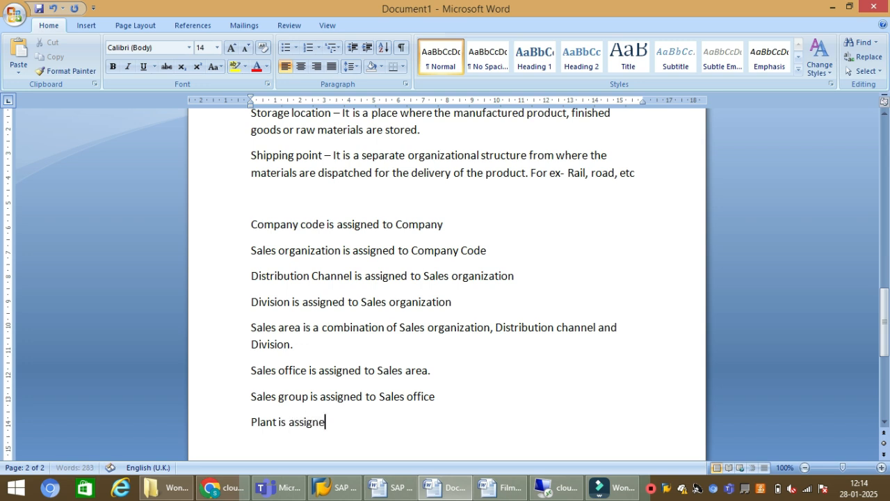
pyautogui.write('d to company code.')
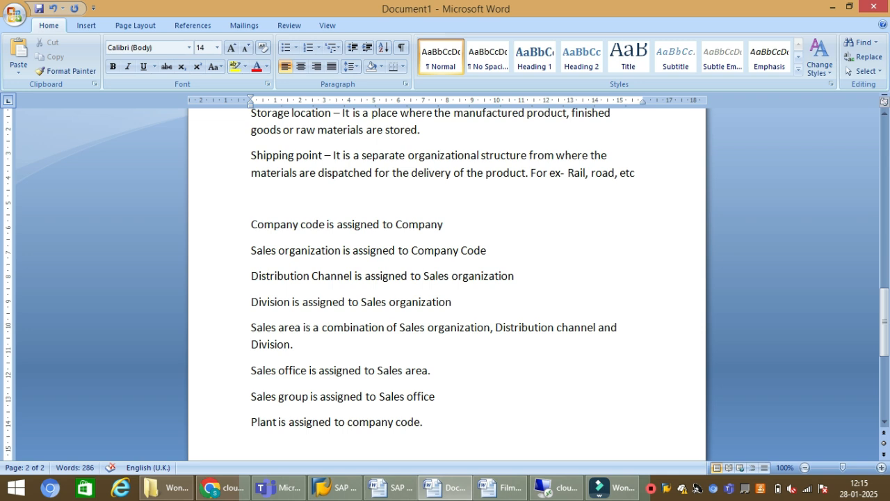
# Add a second plant line reading "Plant is assigned to combination of Sales organization and distribution channel.".
pyautogui.press('Return')
pyautogui.write('Plant i')
pyautogui.write('s a')
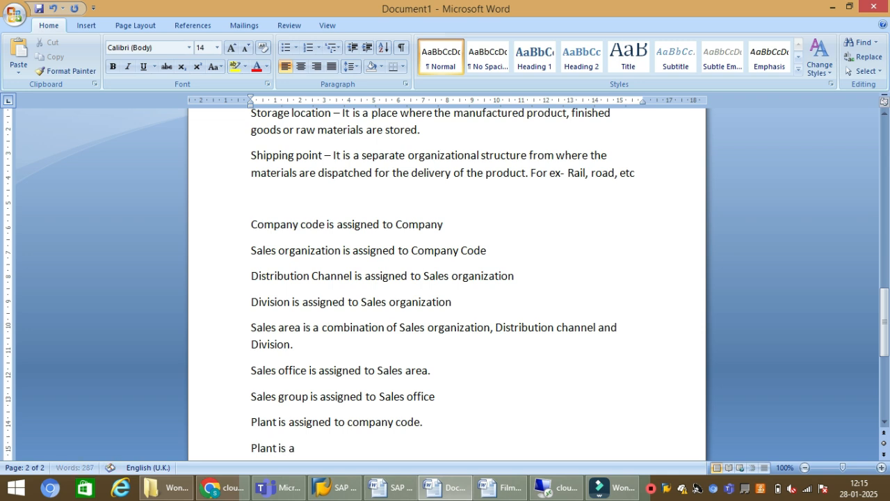
pyautogui.write('ssigned to combinat')
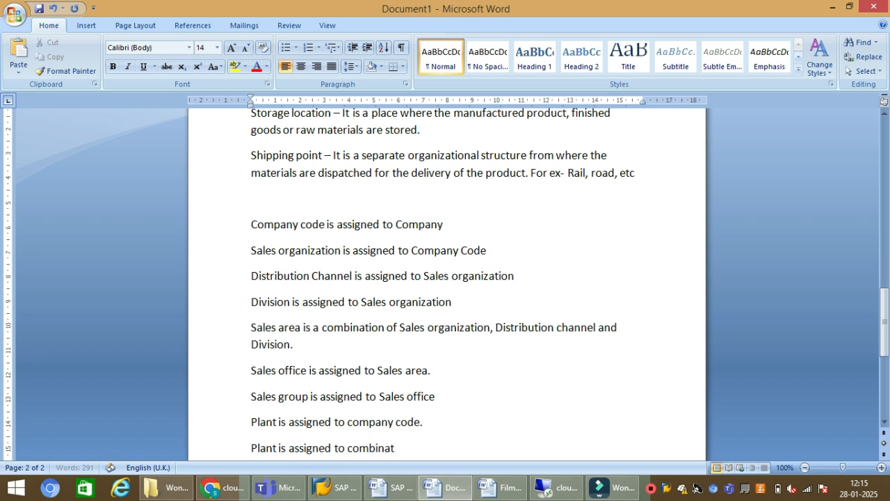
pyautogui.write('ion of Sales organiza')
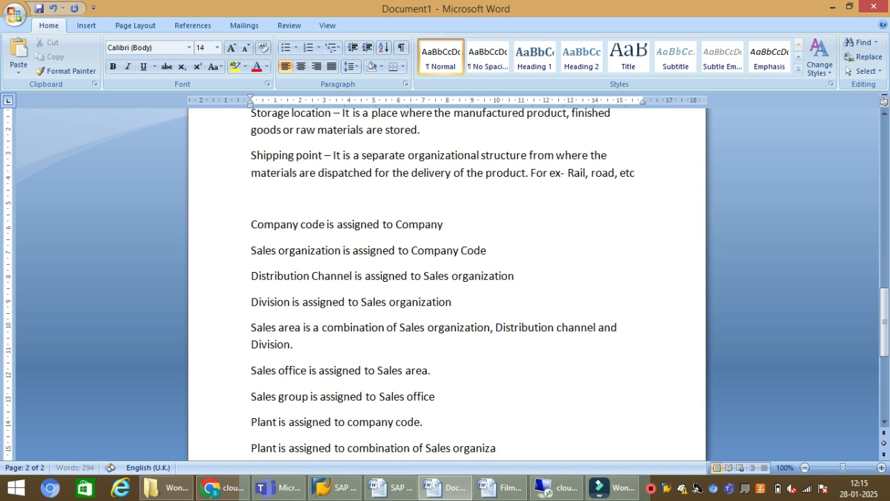
pyautogui.write('tion and distribution channel')
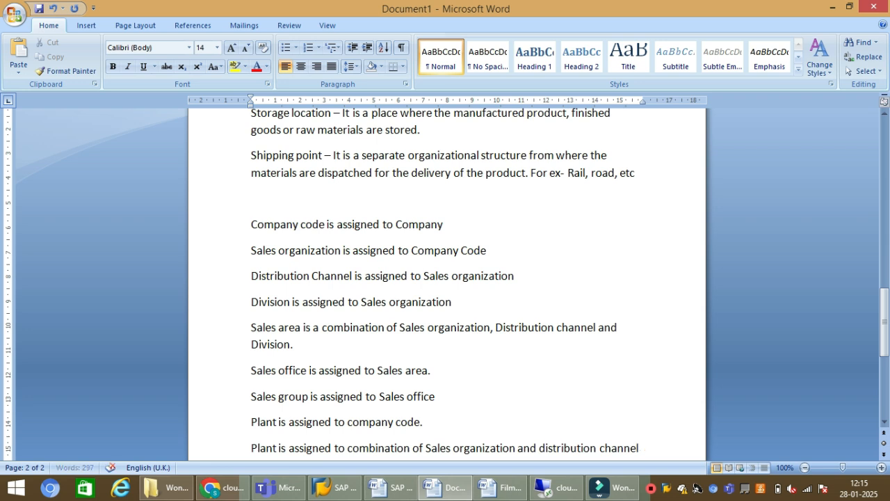
pyautogui.press('BackSpace')
pyautogui.write('.')
# Review how Plant, Sales organization and Distribution Channel relate in the Enterprise Structure layout on the first page.
pyautogui.scroll(15, 446, 279)
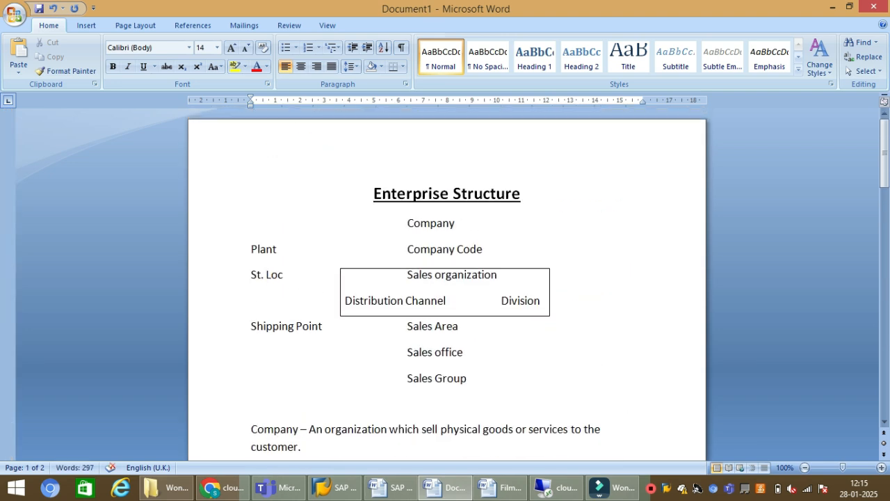
pyautogui.scroll(-2, 447, 278)
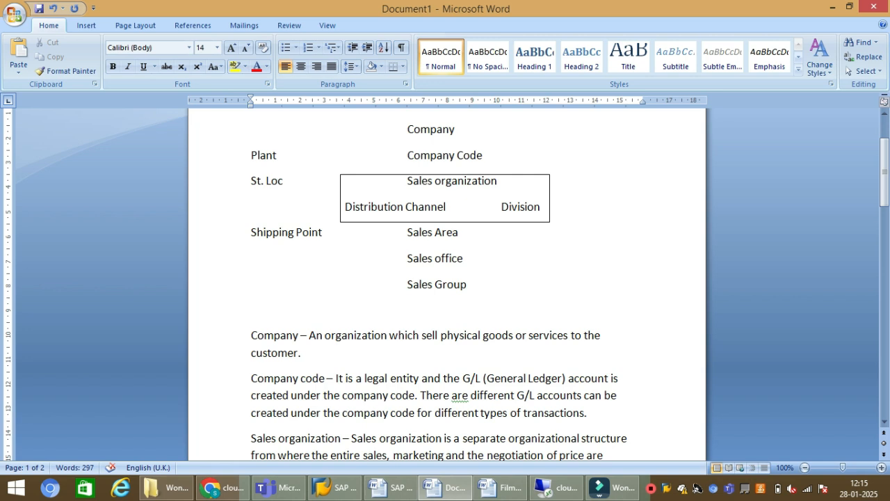
pyautogui.click(447, 181)
pyautogui.click(404, 207)
pyautogui.click(436, 181)
pyautogui.click(260, 155)
pyautogui.click(378, 207)
# Add the line "Storage location is created with reference to plant only." below the last plant assignment line.
pyautogui.scroll(-5, 445, 278)
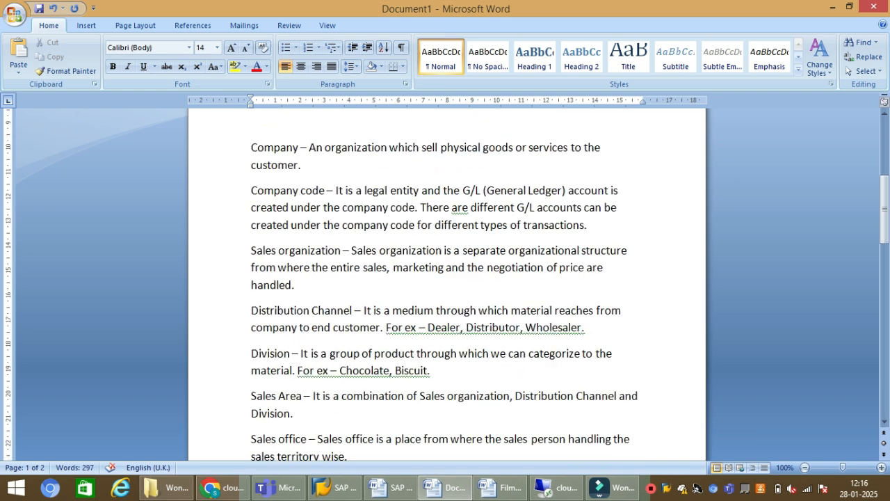
pyautogui.scroll(-10, 445, 278)
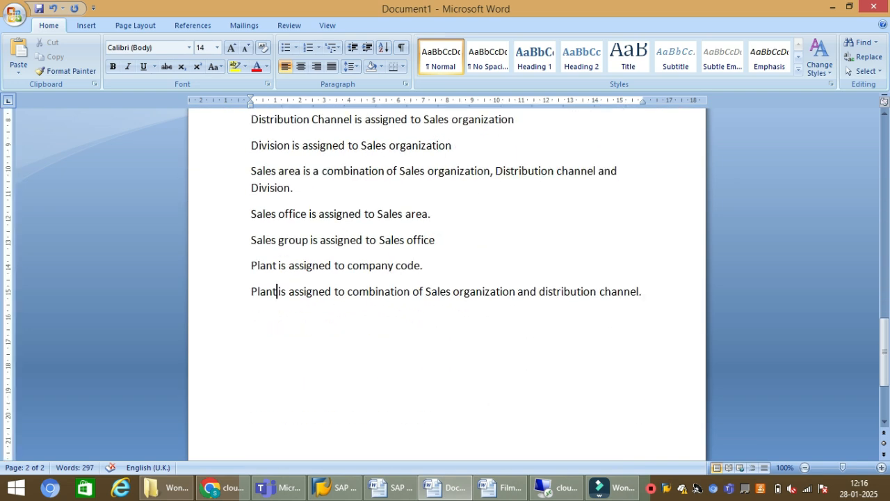
pyautogui.press('End')
pyautogui.press('Return')
pyautogui.write('Storage')
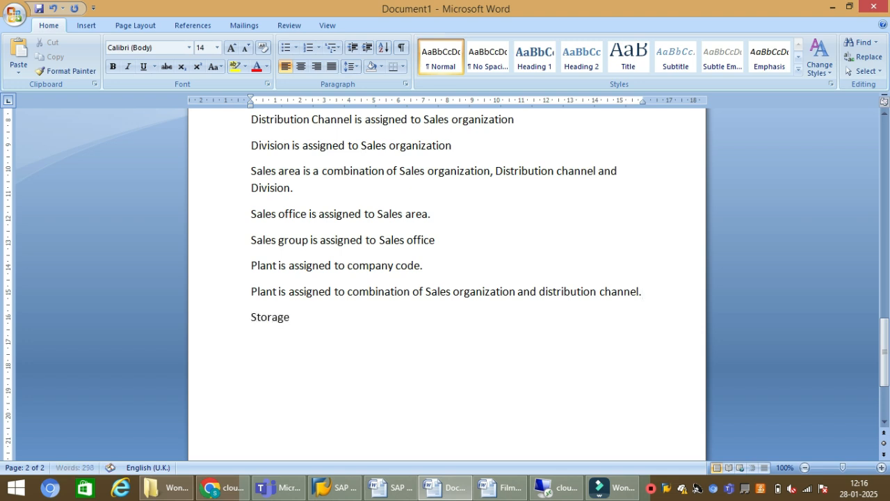
pyautogui.write(' location is create')
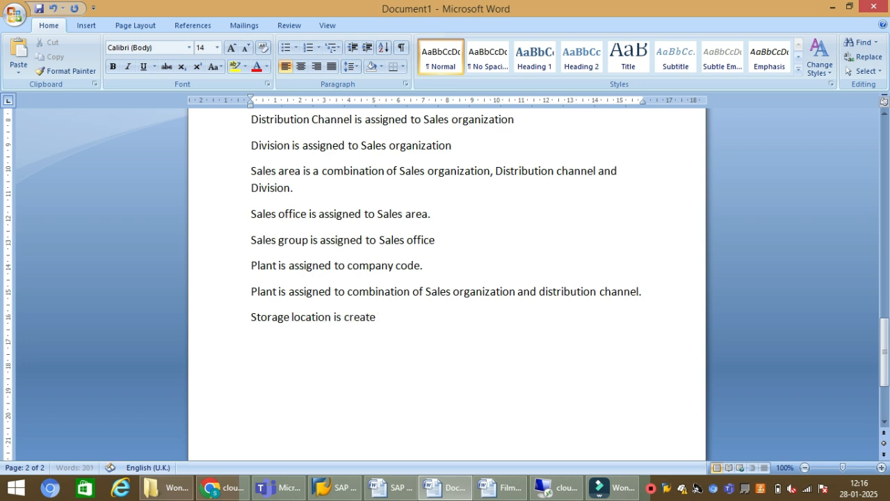
pyautogui.write('d with ref')
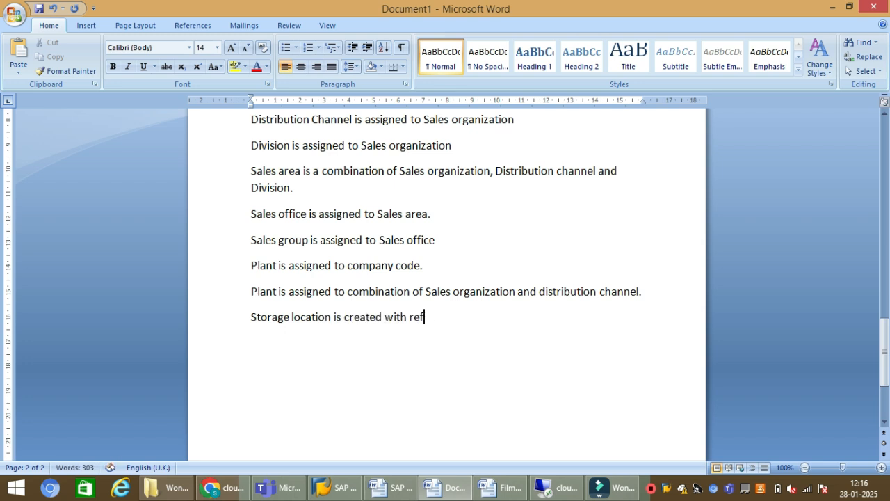
pyautogui.write('erence to pl')
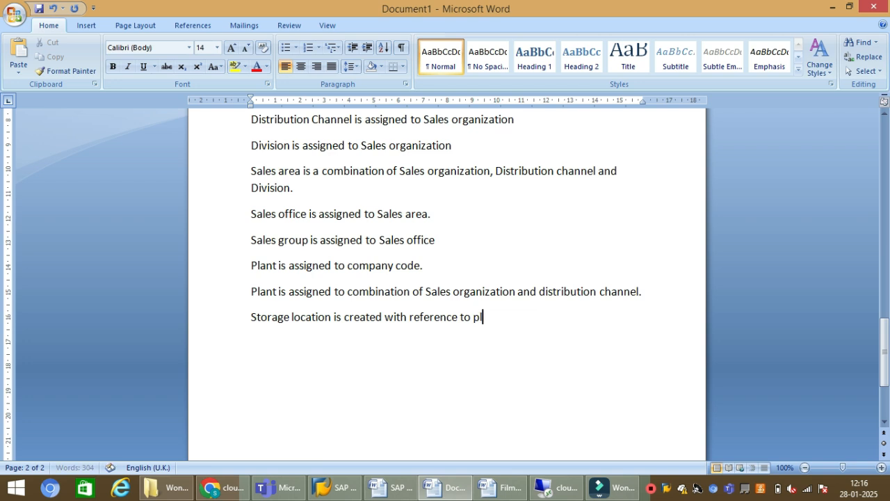
pyautogui.write('ant only.')
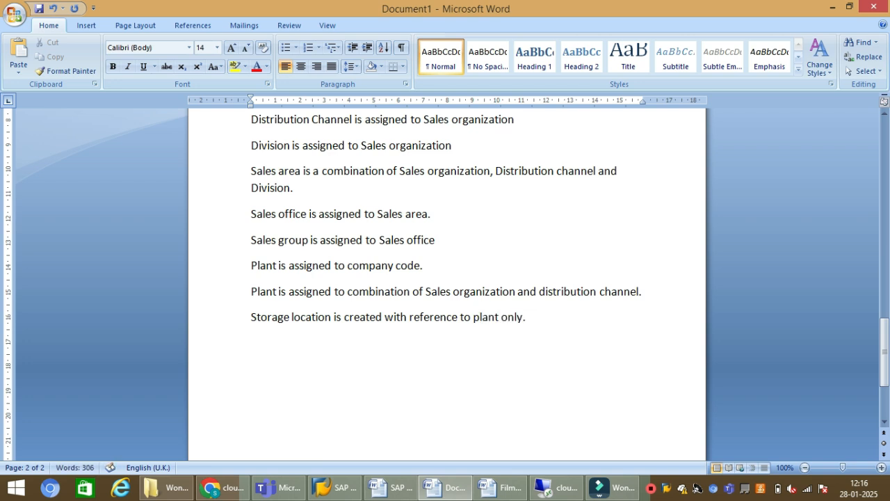
# Add the line "Shipping point is assigned to plant." below the storage location line, followed by a new empty line.
pyautogui.press('Return')
pyautogui.write('Shipping point is a')
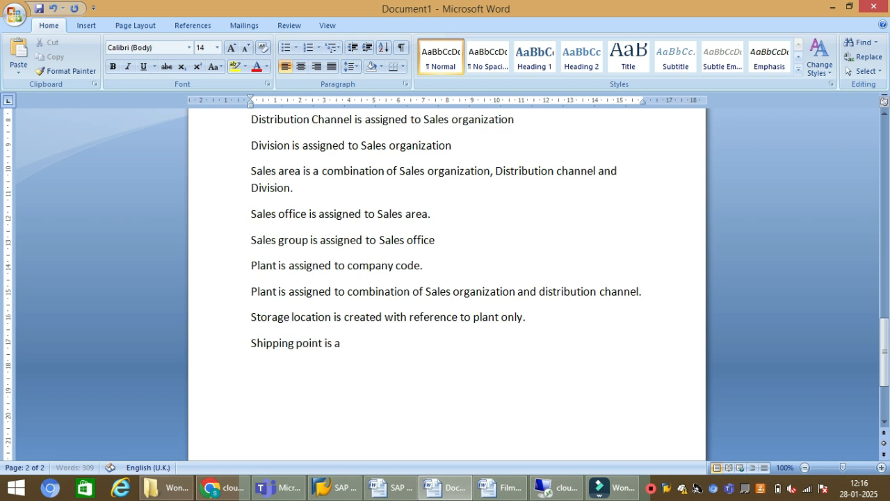
pyautogui.write('ssigned to plant.')
pyautogui.press('Return')
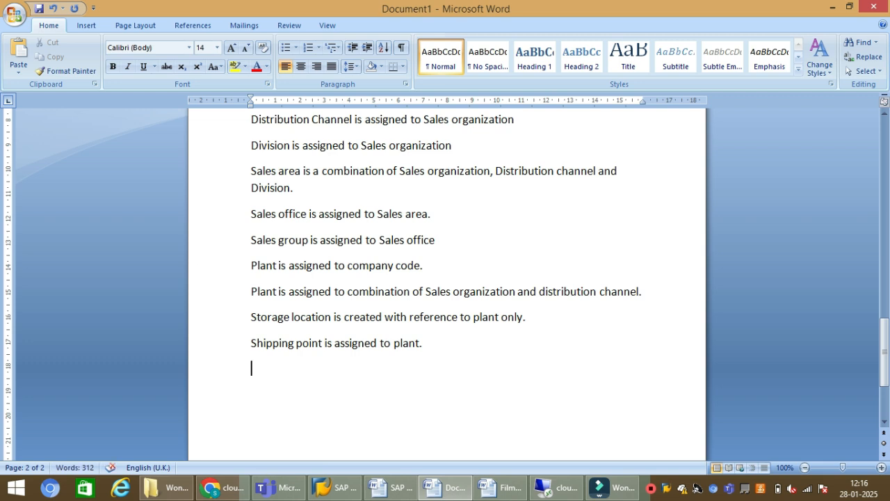
# Apply the No Spacing style to all the assignment lines, from the company code line through the shipping point line.
pyautogui.scroll(-2, 447, 278)
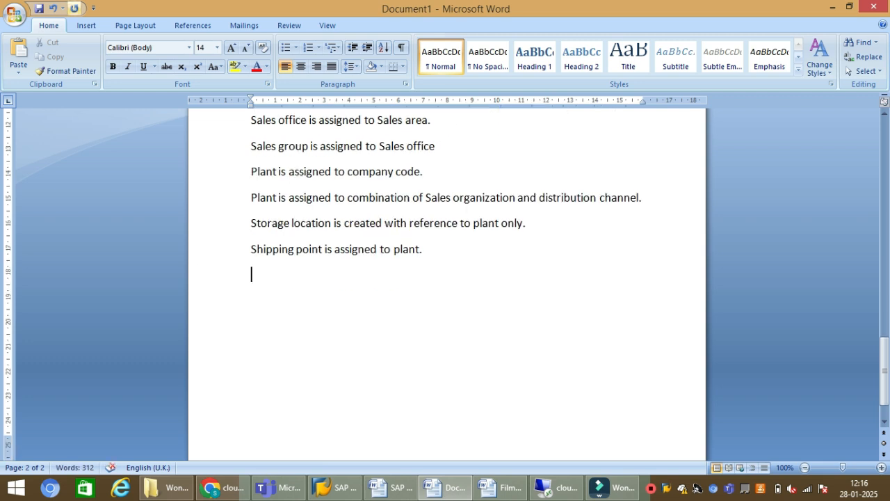
pyautogui.scroll(6, 447, 278)
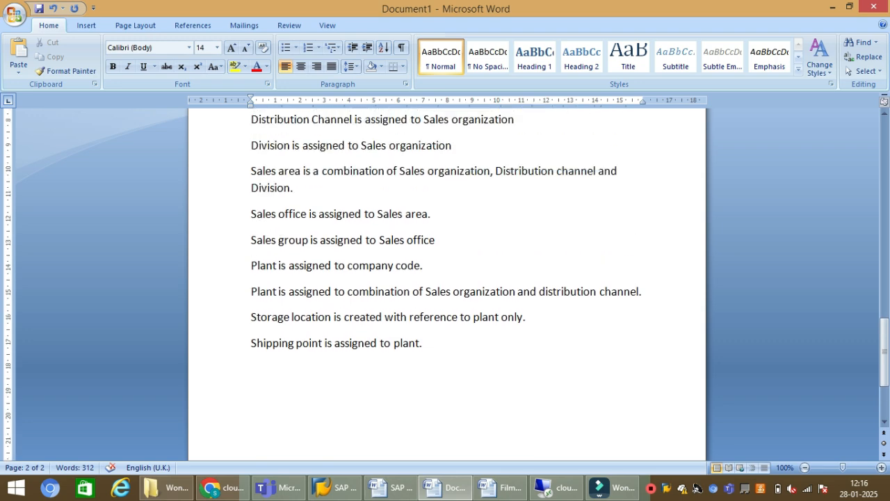
pyautogui.moveTo(252, 256); pyautogui.dragTo(419, 397)
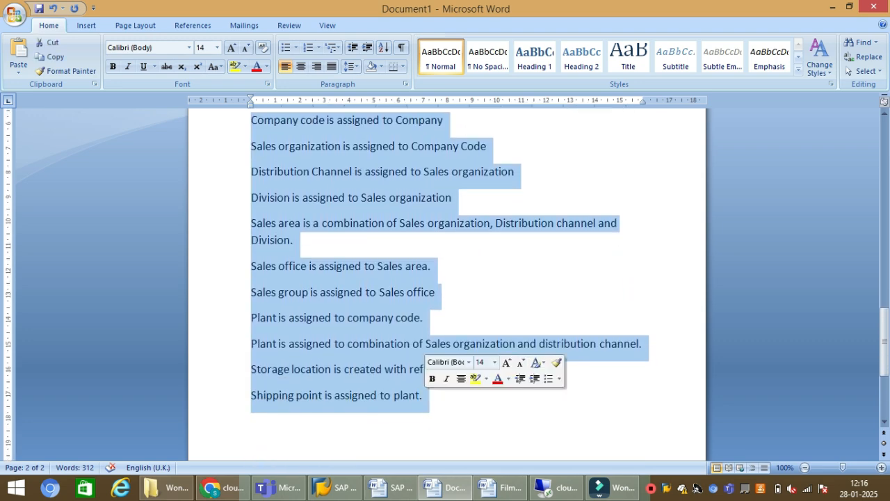
pyautogui.click(488, 55)
pyautogui.scroll(2, 447, 278)
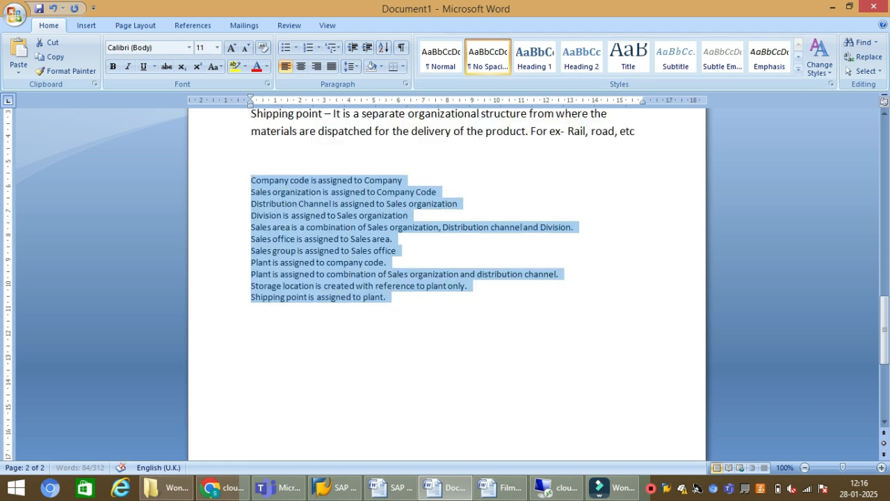
pyautogui.click(252, 311)
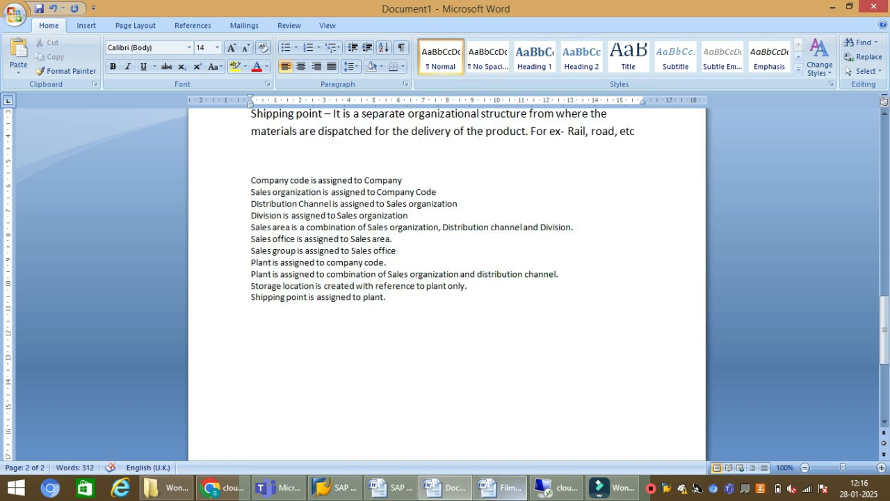
# Switch to the cloudaccesss.com remote desktop and launch SAP Logon to reach the S/4 HANA OP 2022 logon screen.
pyautogui.click(556, 488)
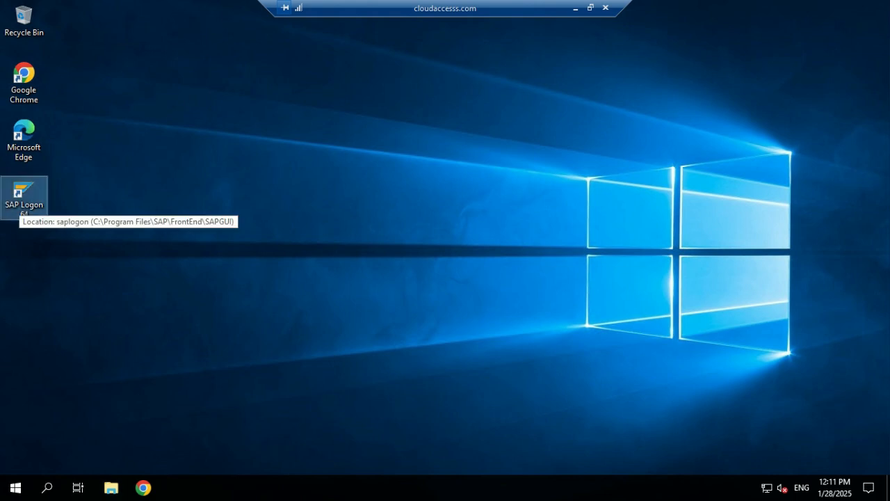
pyautogui.doubleClick(23, 195)
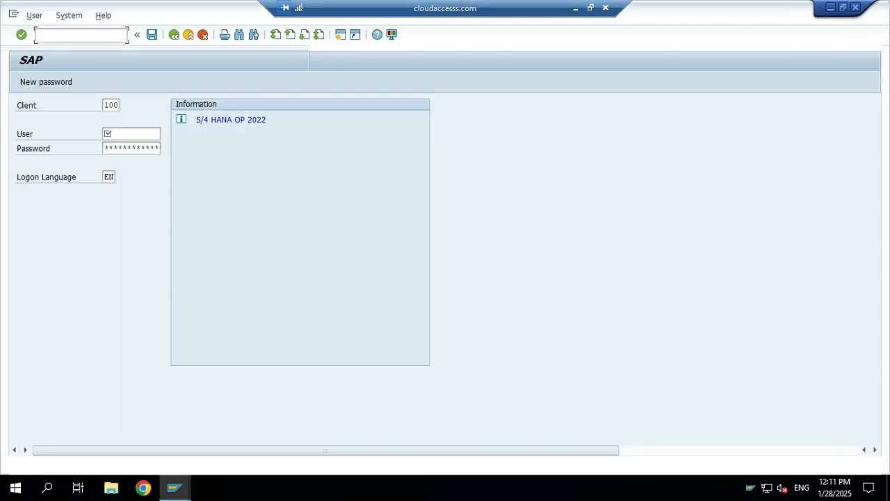
# Log on to client 100 by entering the user ID and the account password.
pyautogui.write('s22usr1')
pyautogui.press('Down')
pyautogui.press('Tab')
pyautogui.click(105, 148)
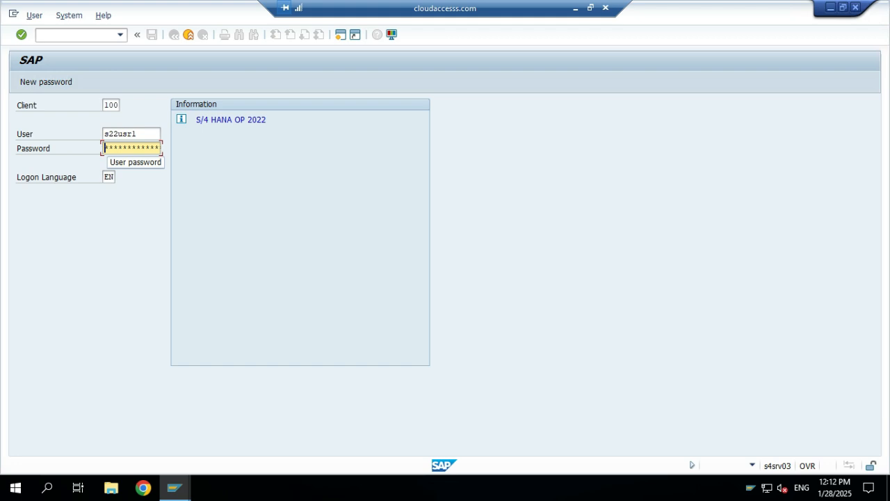
pyautogui.write('******')
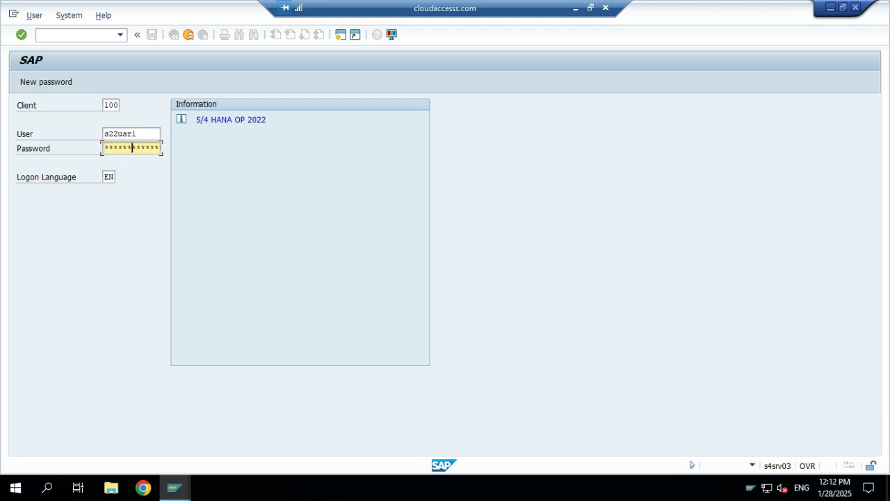
pyautogui.write('*****')
pyautogui.press('Return')
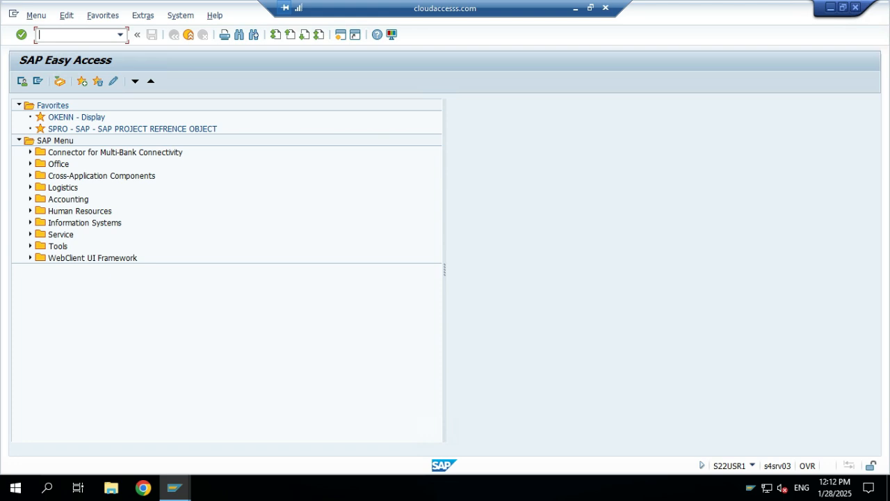
# Run transaction SPRO and display the SAP Reference IMG.
pyautogui.write('spro')
pyautogui.press('Return')
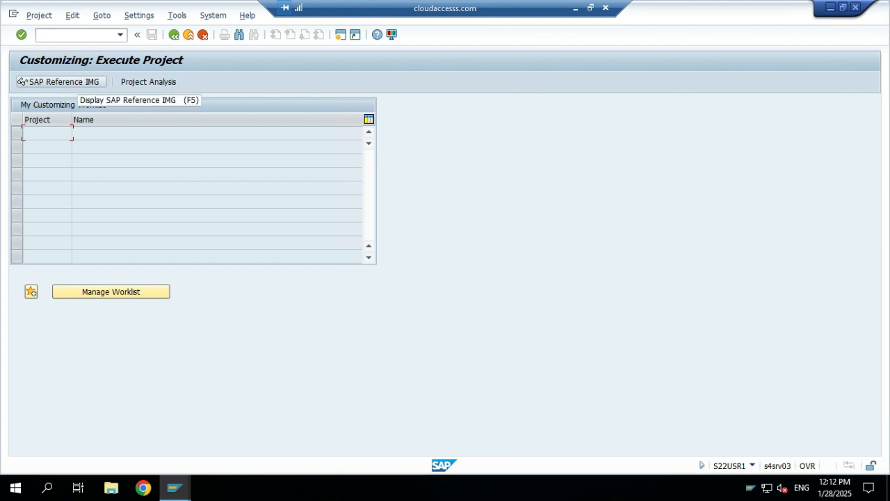
pyautogui.click(21, 81)
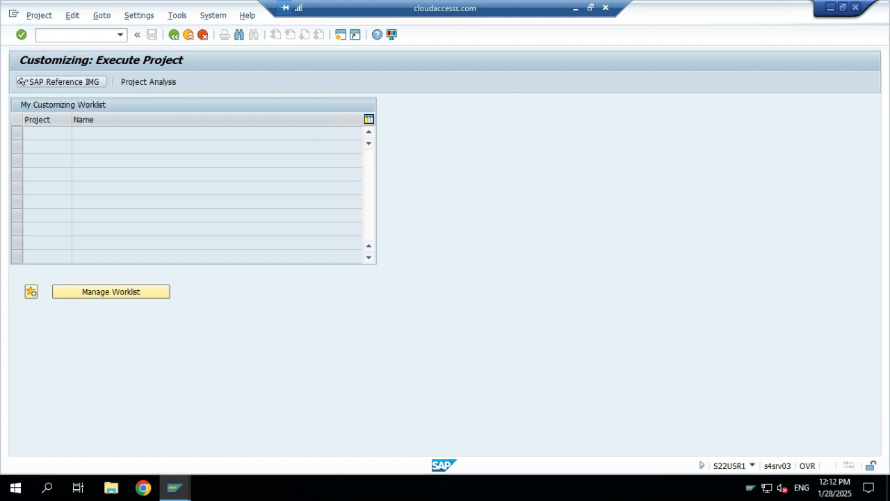
# Expand the Enterprise Structure node of the implementation guide and its Definition subnode.
pyautogui.click(101, 176)
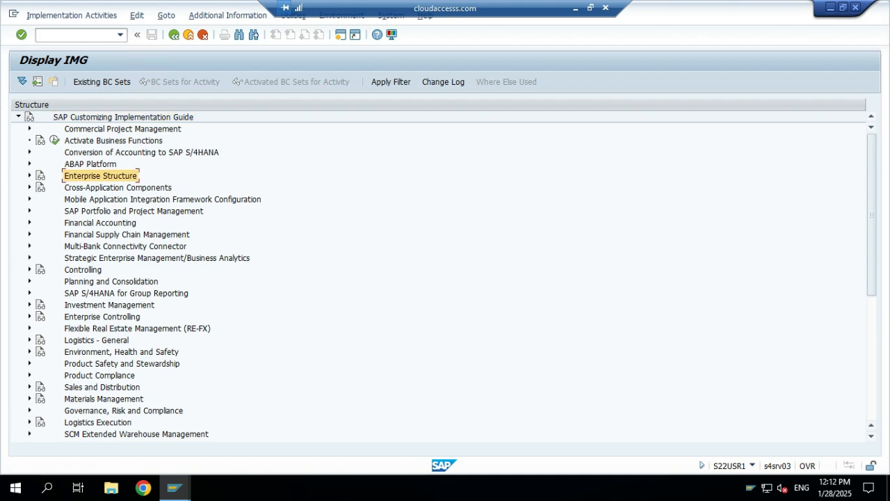
pyautogui.click(29, 176)
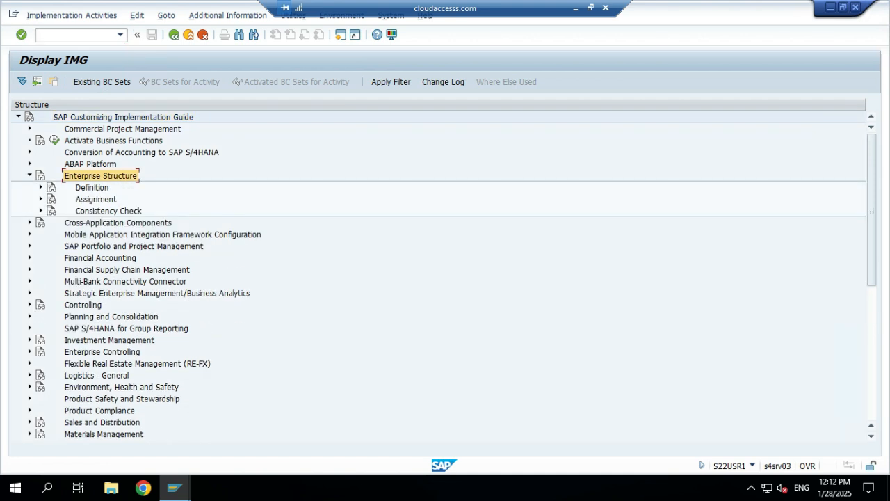
pyautogui.click(29, 176)
pyautogui.click(29, 176)
pyautogui.click(92, 188)
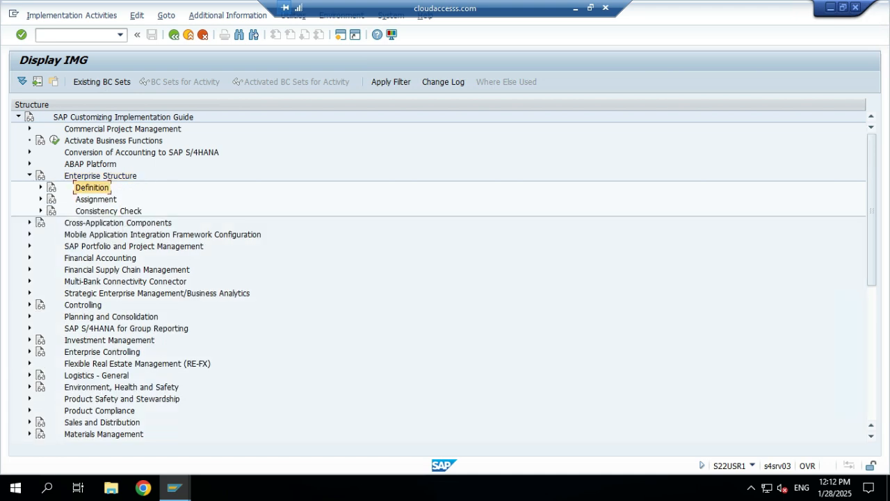
pyautogui.click(96, 200)
pyautogui.click(91, 188)
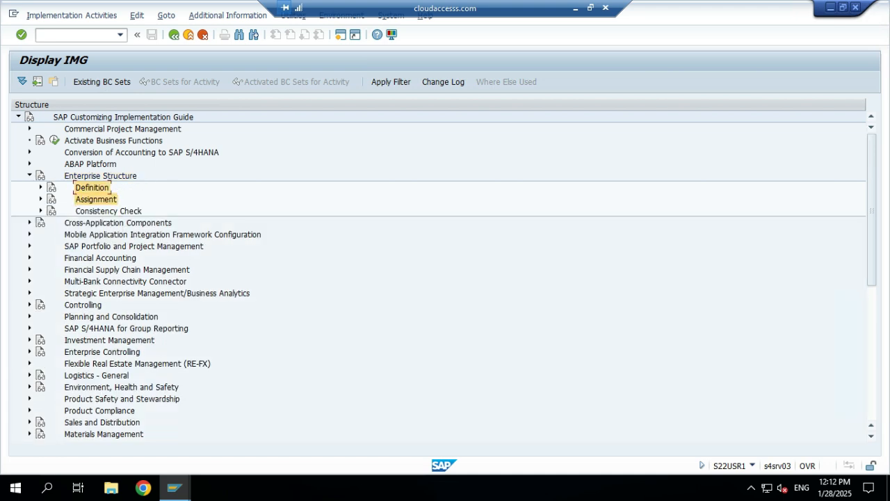
pyautogui.click(96, 200)
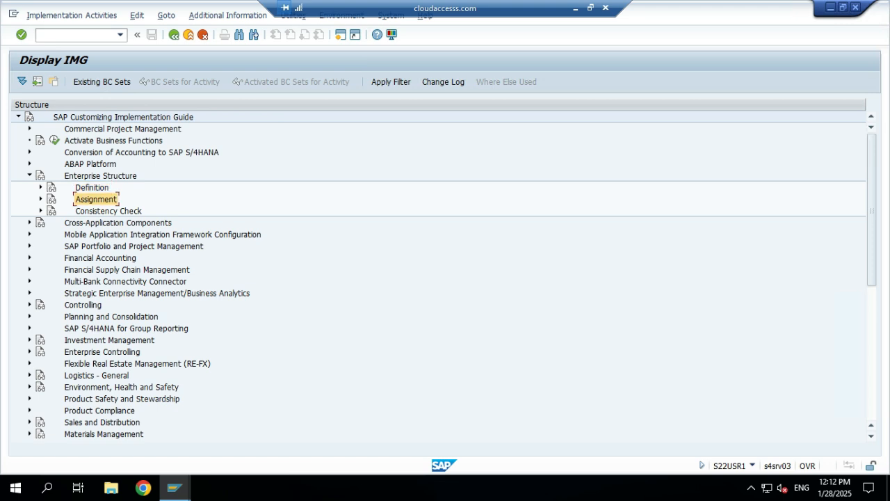
pyautogui.click(92, 187)
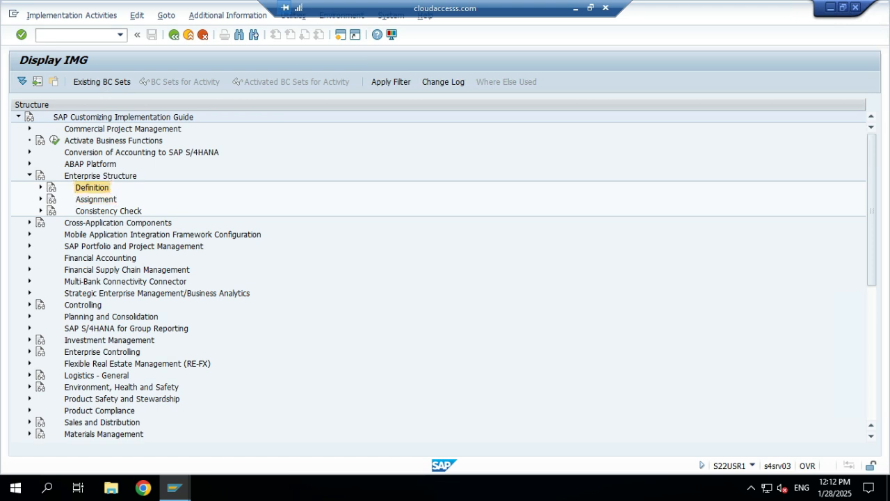
pyautogui.click(40, 187)
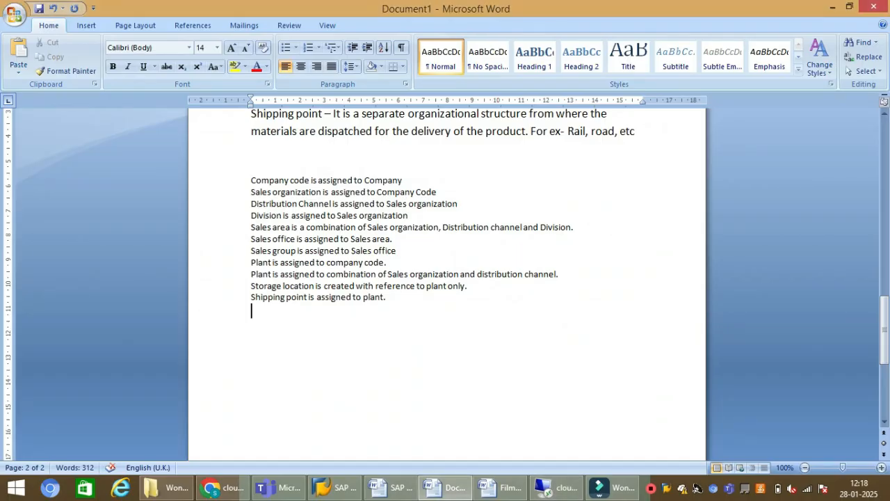
# Review the enterprise structure diagram, definitions and assignment lines in the Word document, then return to the SAP remote desktop.
pyautogui.scroll(15, 445, 279)
pyautogui.scroll(10, 445, 278)
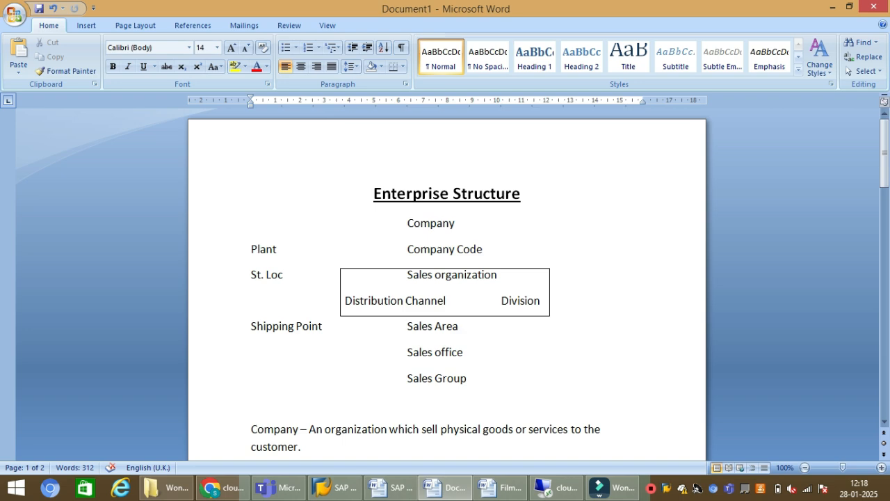
pyautogui.scroll(-20, 696, 487)
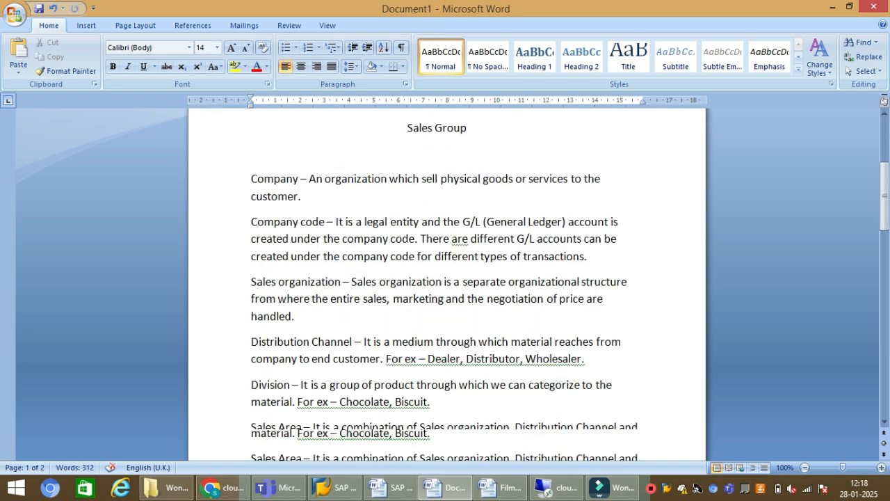
pyautogui.scroll(-3, 695, 487)
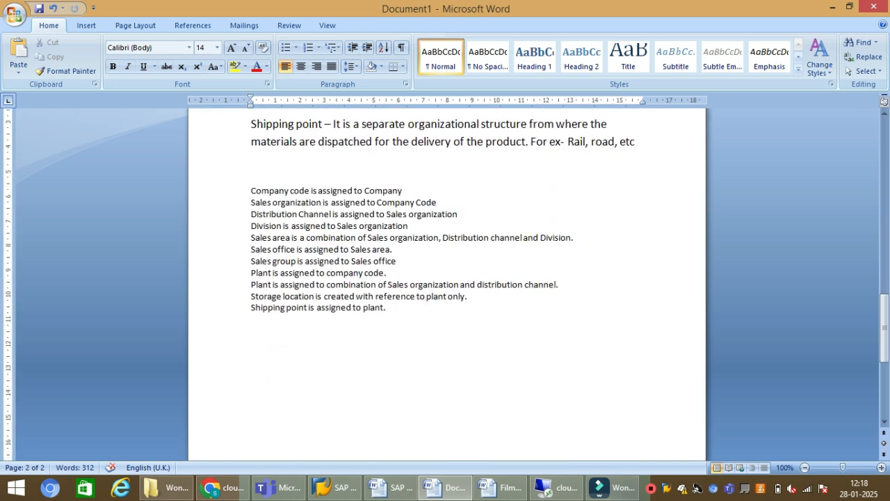
pyautogui.click(556, 487)
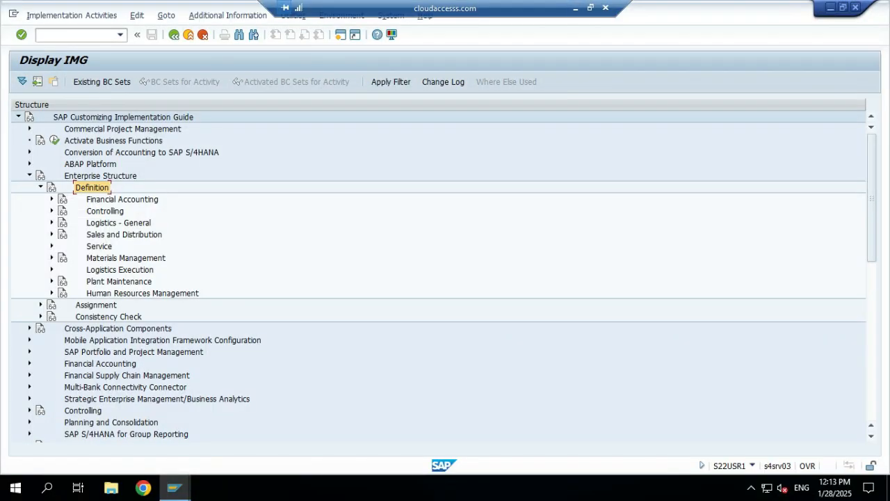
# Expand Financial Accounting under Definition and execute the Define company activity to view the existing companies.
pyautogui.click(51, 200)
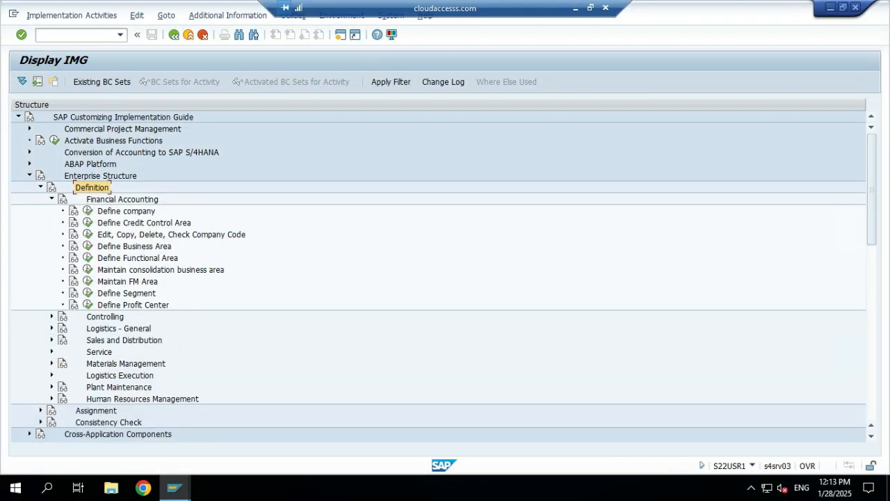
pyautogui.click(120, 211)
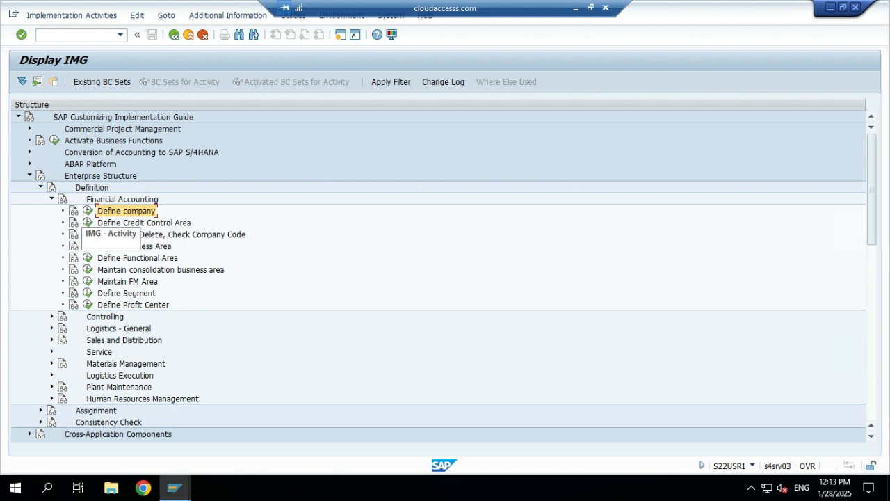
pyautogui.click(88, 211)
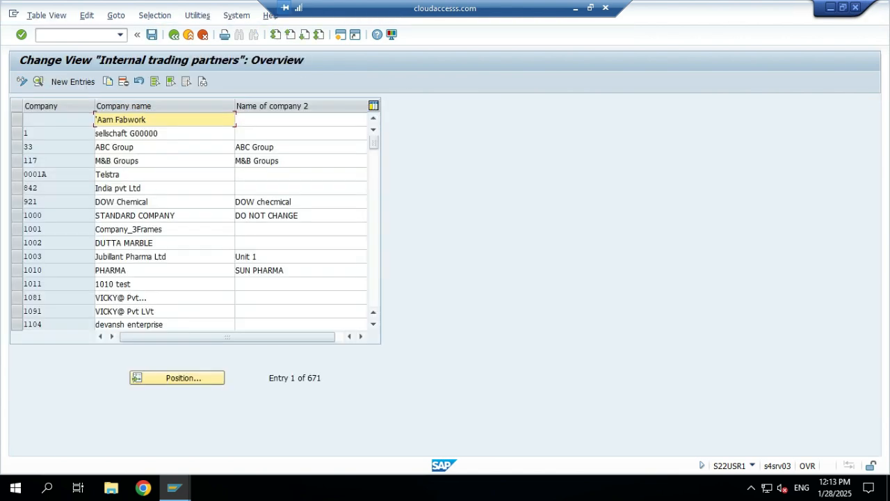
pyautogui.click(59, 133)
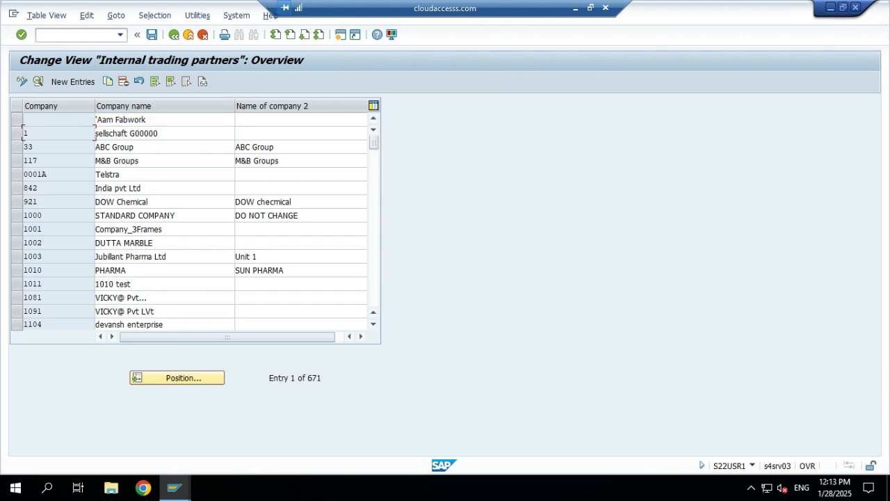
pyautogui.click(58, 147)
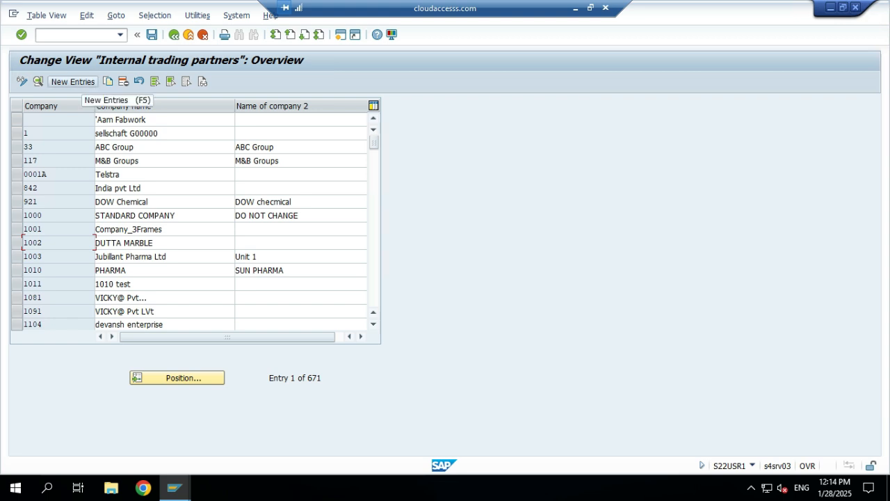
# Start a new company entry with company code 1005 and the company name ABC India Pvt Ltd.
pyautogui.click(72, 81)
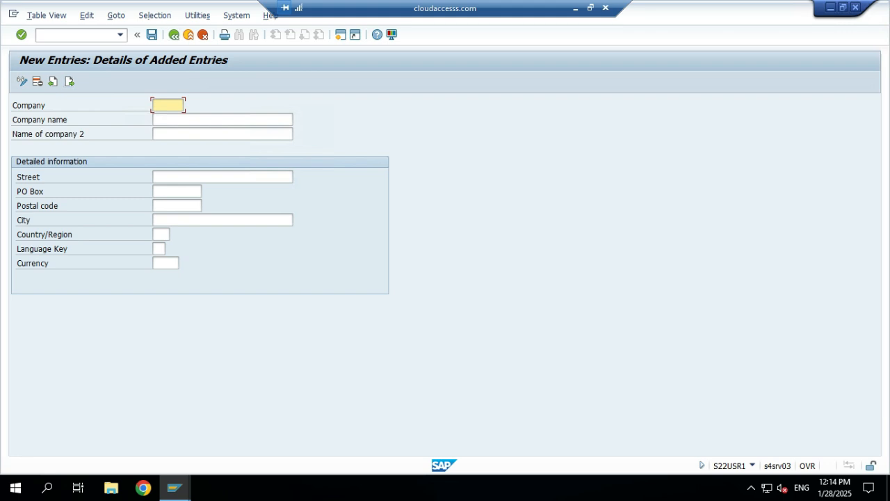
pyautogui.write('11005')
pyautogui.press('BackSpace')
pyautogui.press('BackSpace')
pyautogui.press('BackSpace')
pyautogui.press('BackSpace')
pyautogui.write('005')
pyautogui.press('Tab')
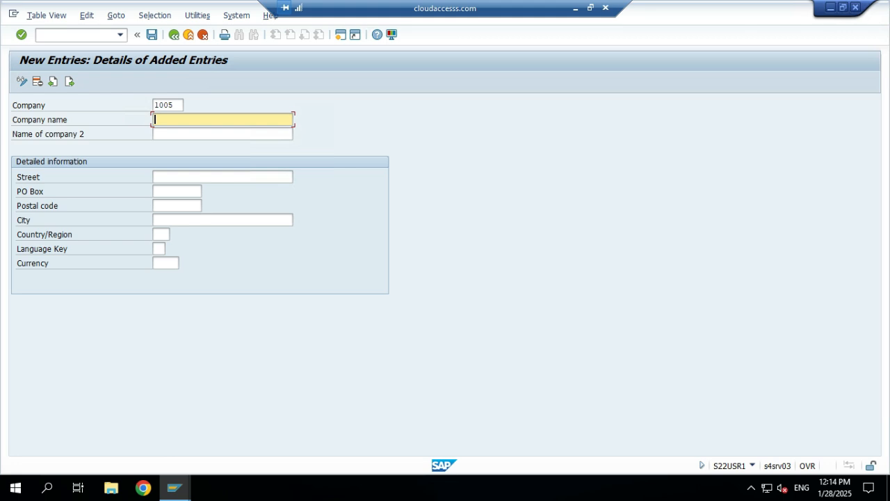
pyautogui.write('ABC India Pvt Ltd')
# Fill in the company's street, PO box and postal code, and set the city to Pune.
pyautogui.click(188, 177)
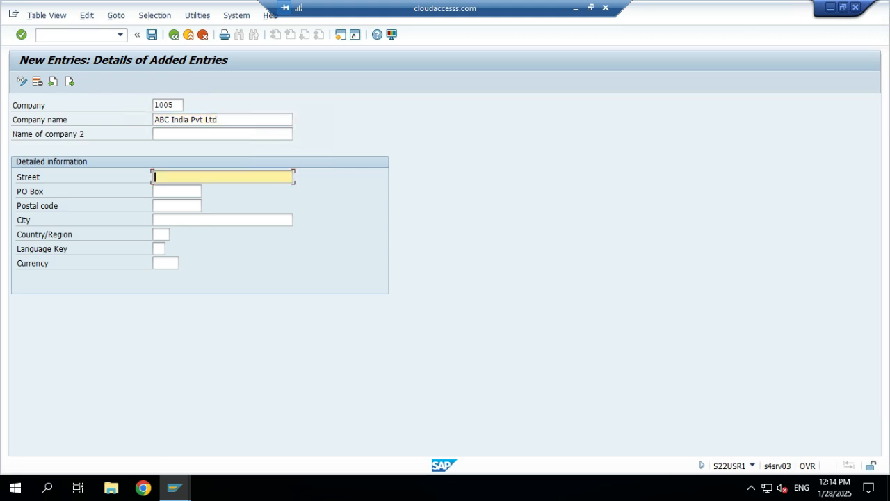
pyautogui.write('111')
pyautogui.click(176, 191)
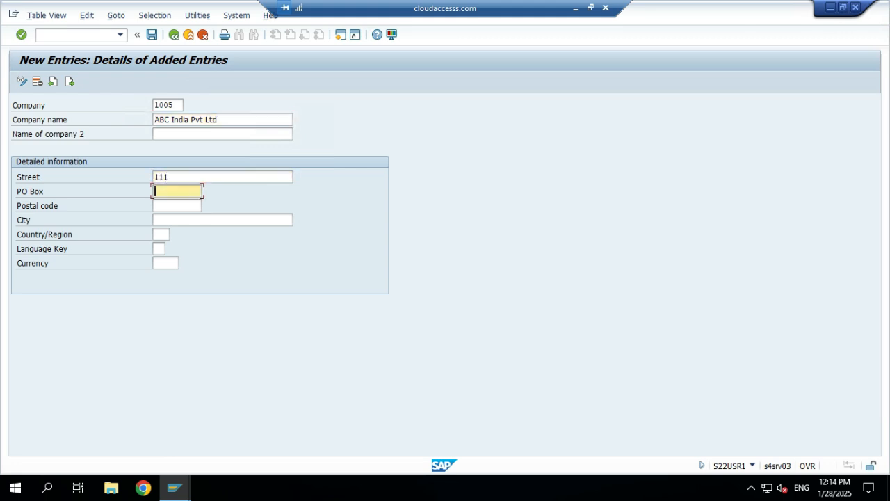
pyautogui.write('Pune')
pyautogui.press('Tab')
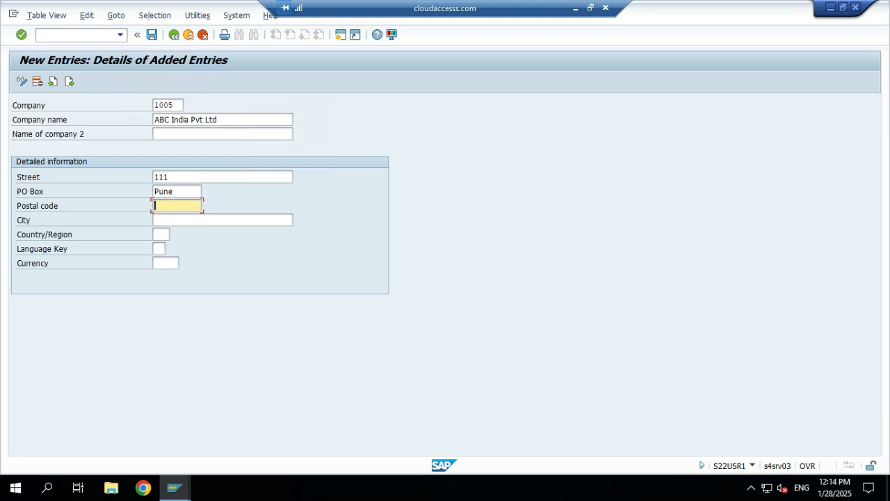
pyautogui.write('411019')
pyautogui.press('Tab')
pyautogui.write('Pune')
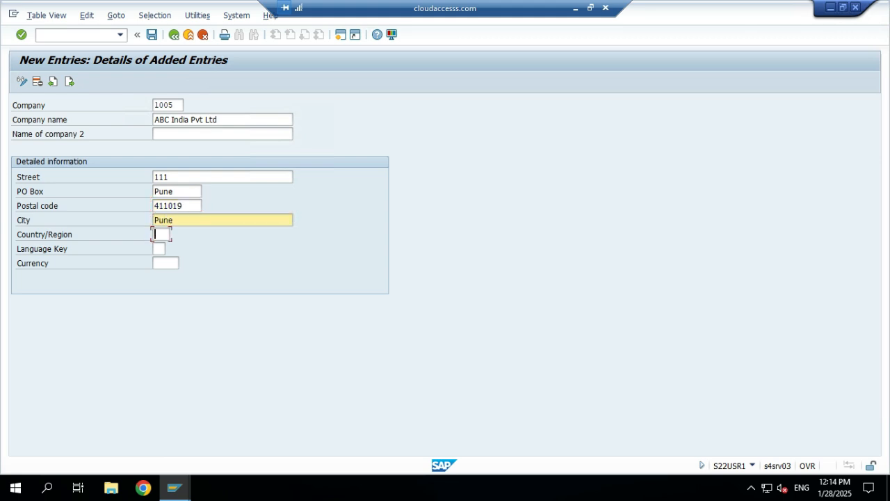
# Look up India in the country list and set the company's country/region to IN.
pyautogui.click(157, 234)
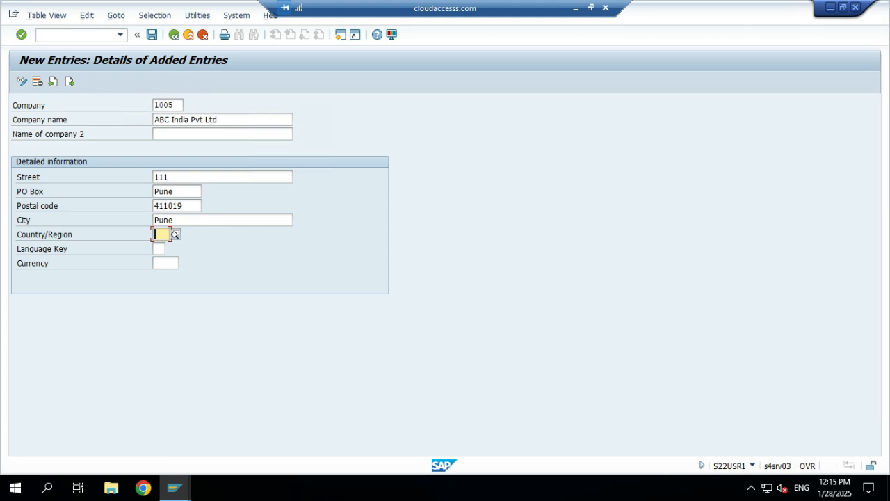
pyautogui.press('Return')
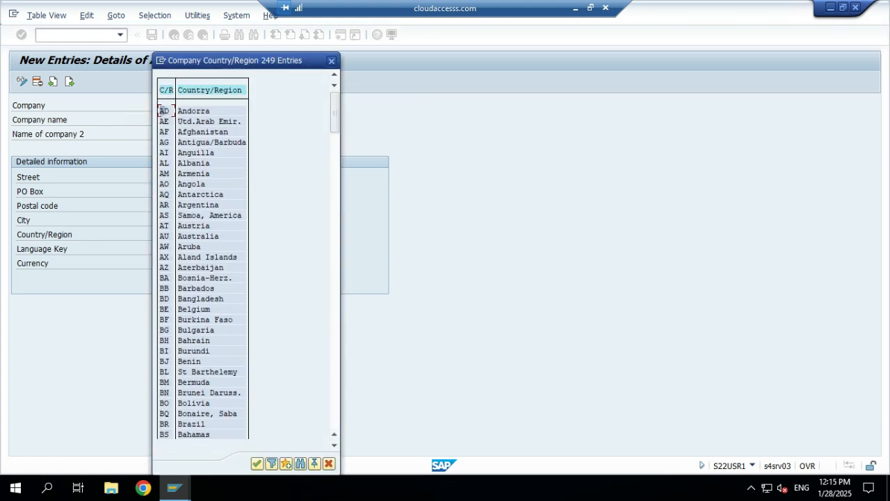
pyautogui.scroll(-4, 202, 271)
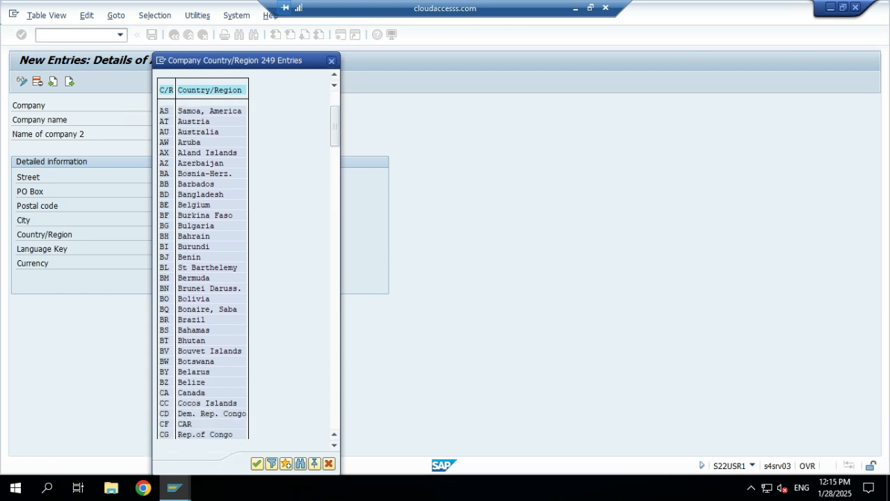
pyautogui.scroll(-4, 201, 271)
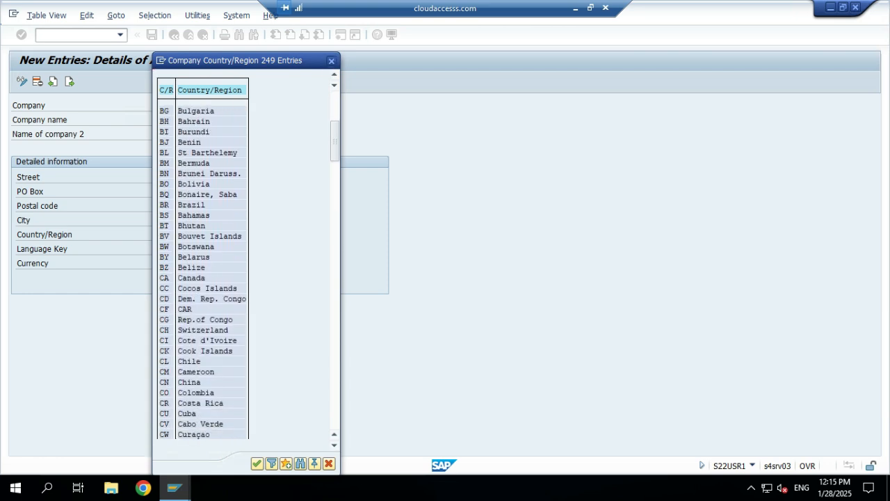
pyautogui.scroll(-1, 201, 271)
pyautogui.scroll(-2, 201, 272)
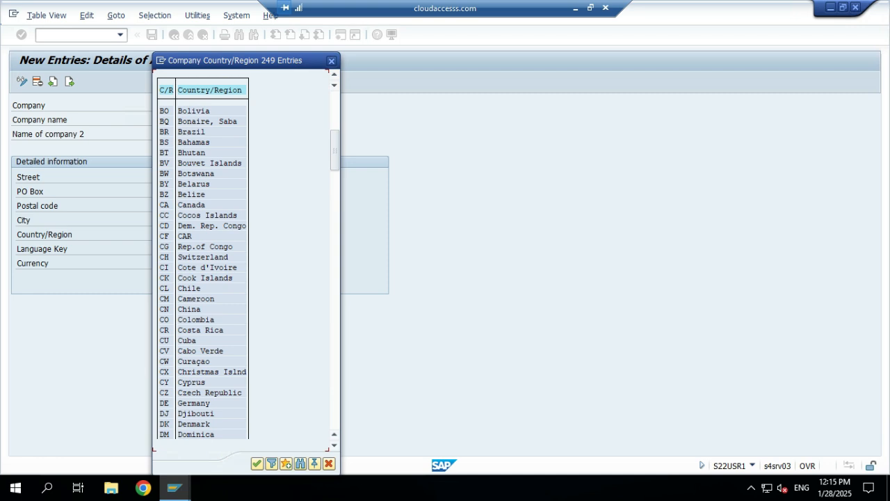
pyautogui.click(300, 463)
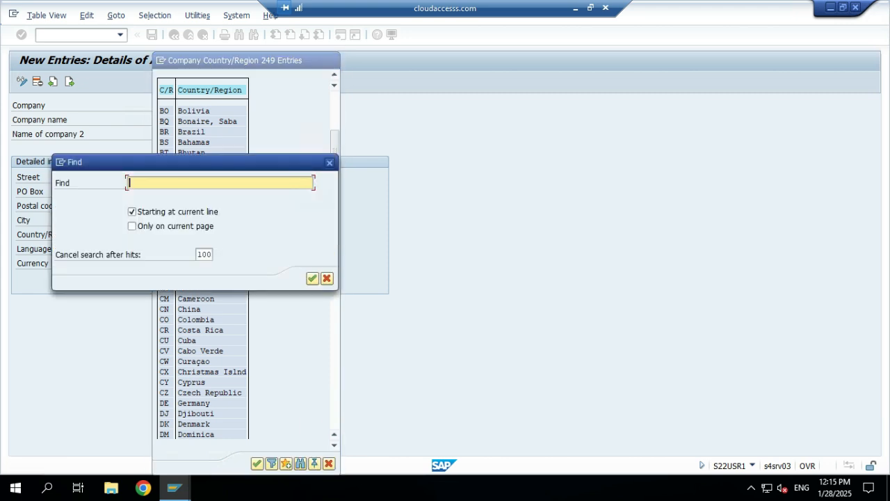
pyautogui.write('India')
pyautogui.press('Return')
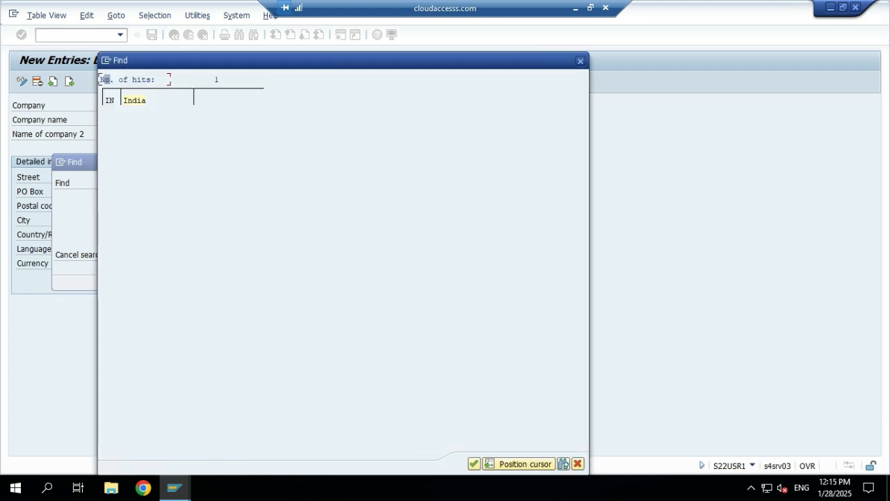
pyautogui.press('Return')
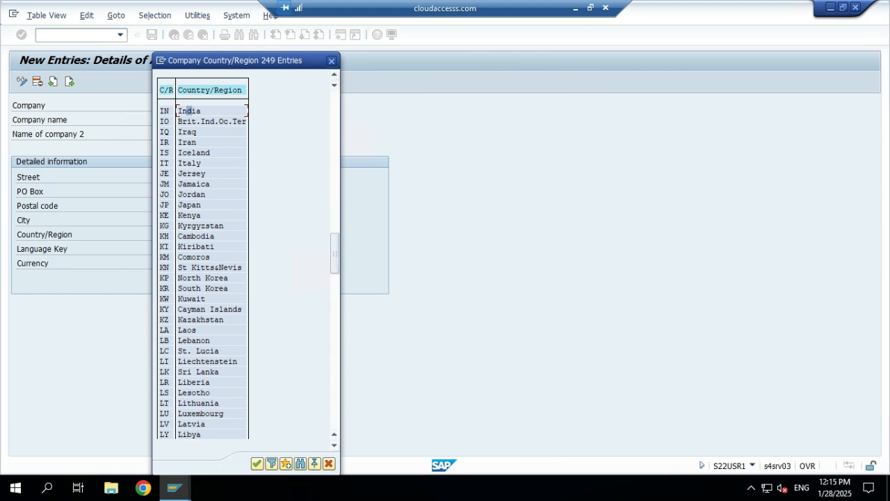
pyautogui.press('Return')
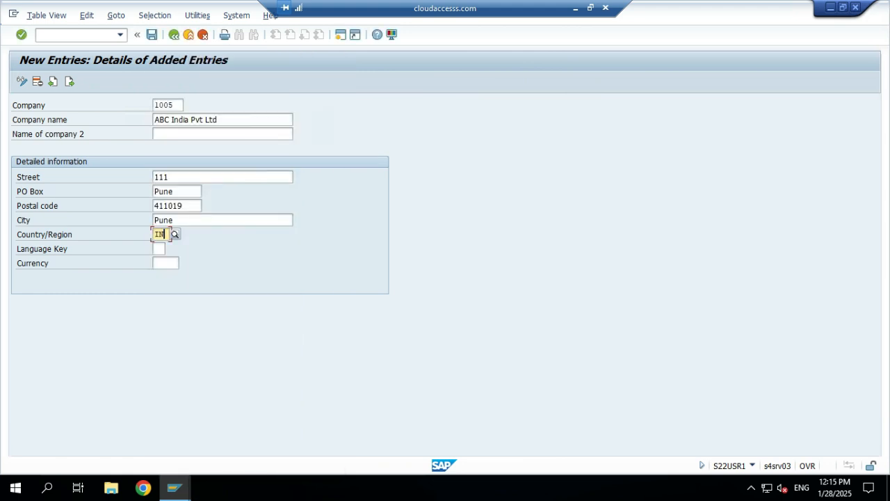
# Search the language list for English and set the company's language key to EN.
pyautogui.click(160, 249)
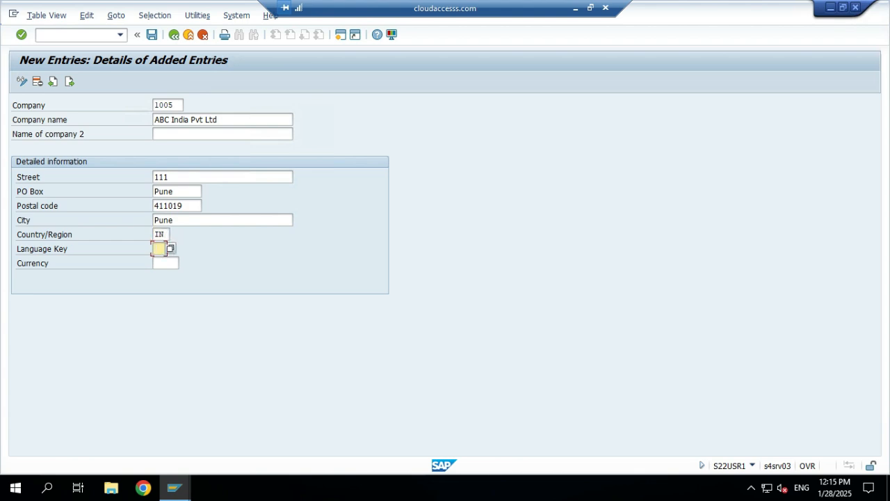
pyautogui.press('F4')
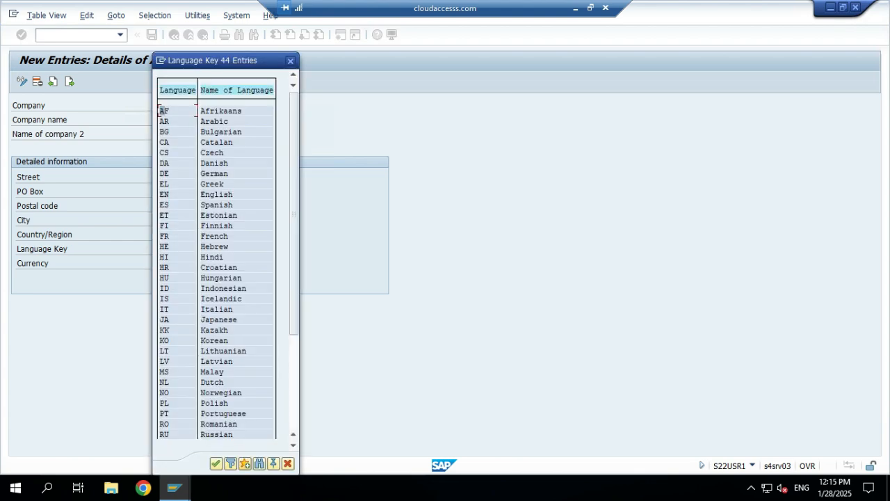
pyautogui.click(259, 463)
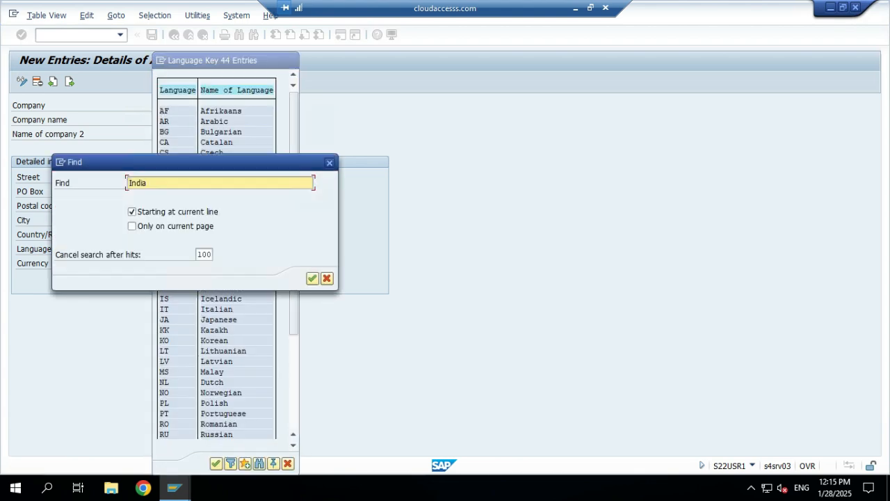
pyautogui.press('BackSpace')
pyautogui.press('BackSpace')
pyautogui.press('BackSpace')
pyautogui.press('BackSpace')
pyautogui.press('BackSpace')
pyautogui.write('english')
pyautogui.press('Return')
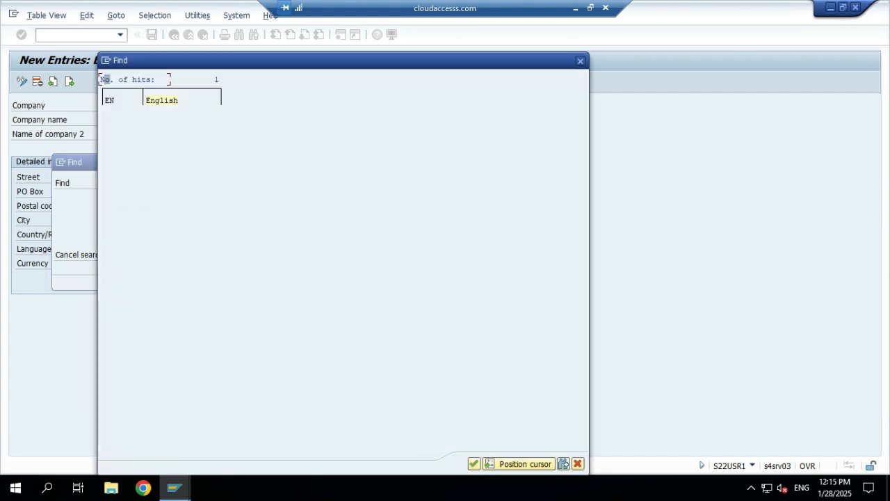
pyautogui.click(153, 100)
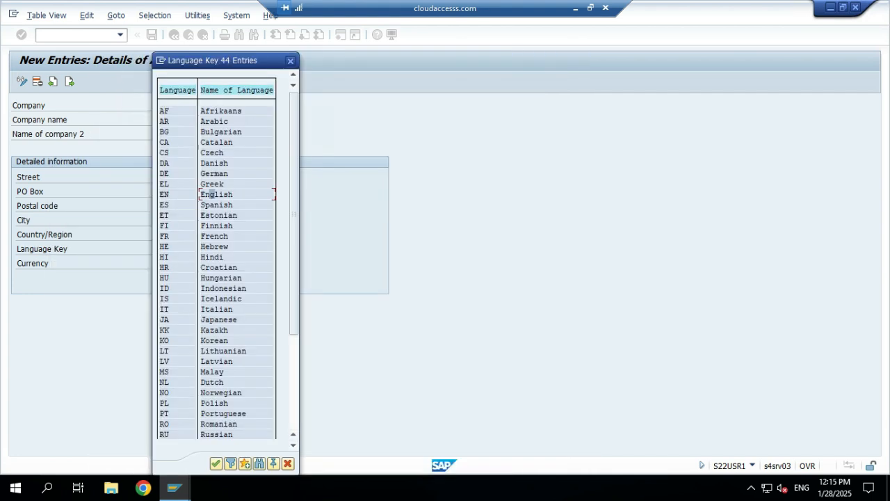
pyautogui.doubleClick(165, 194)
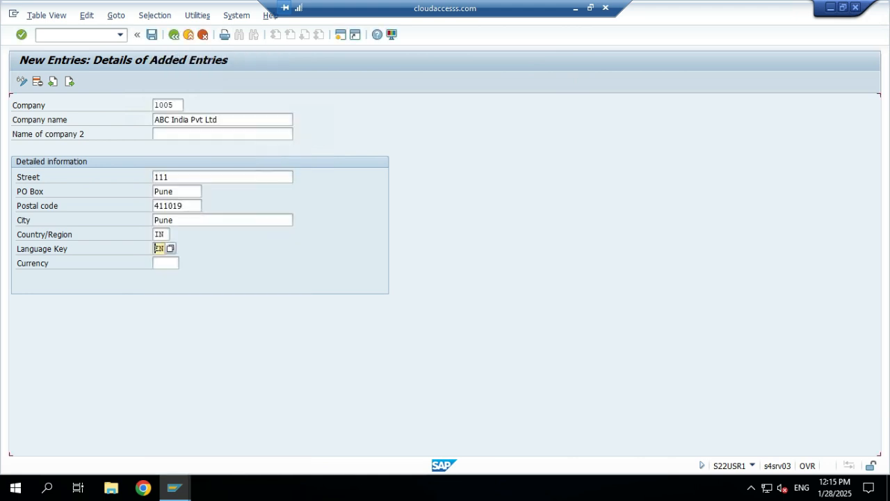
# Find INR in the currency list, set it as the company's currency, and save the new entry.
pyautogui.click(165, 263)
pyautogui.click(183, 263)
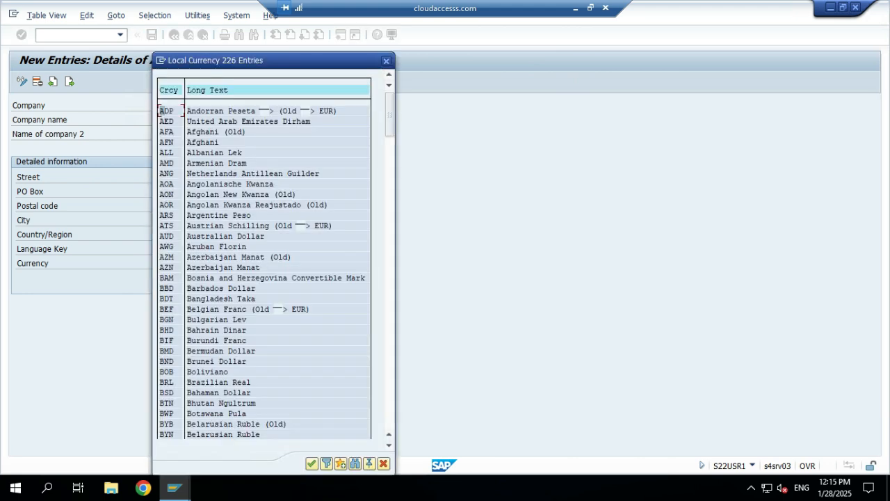
pyautogui.click(356, 463)
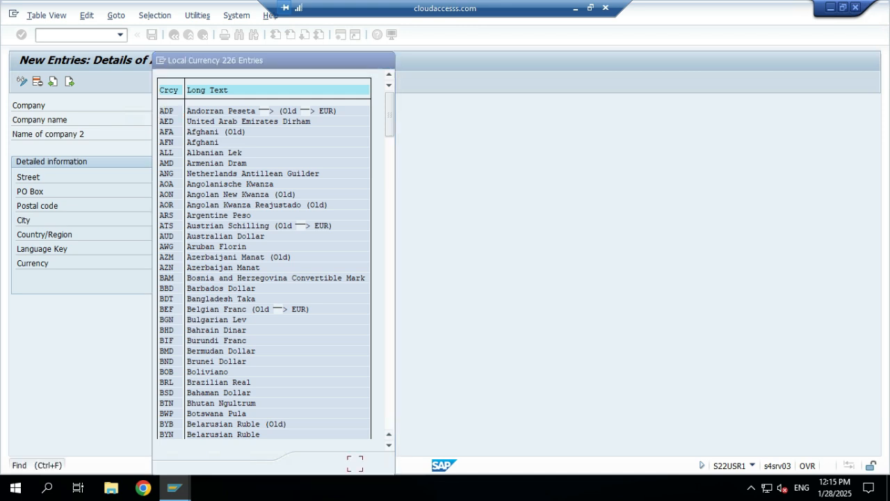
pyautogui.write('INRish')
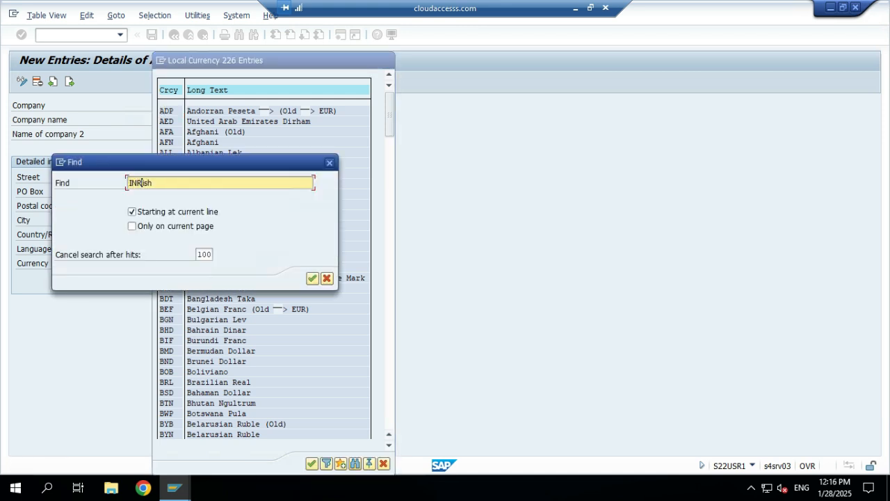
pyautogui.press('Delete')
pyautogui.press('Delete')
pyautogui.press('Delete')
pyautogui.press('Return')
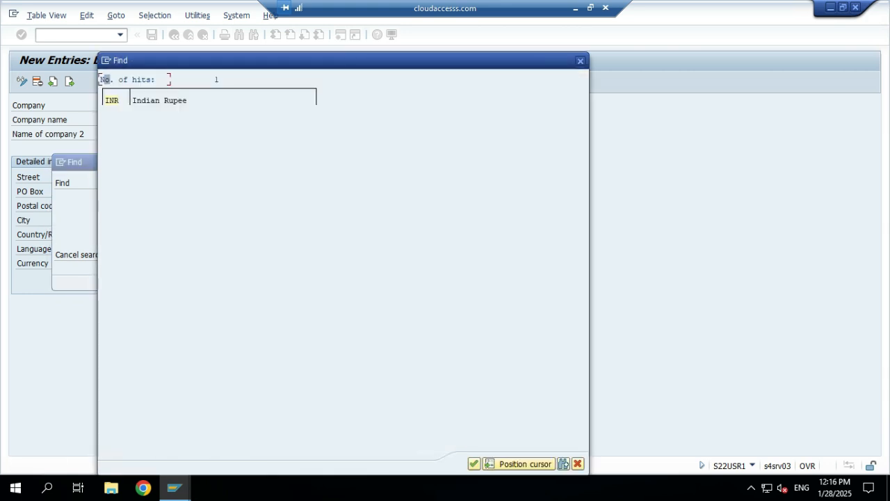
pyautogui.press('Return')
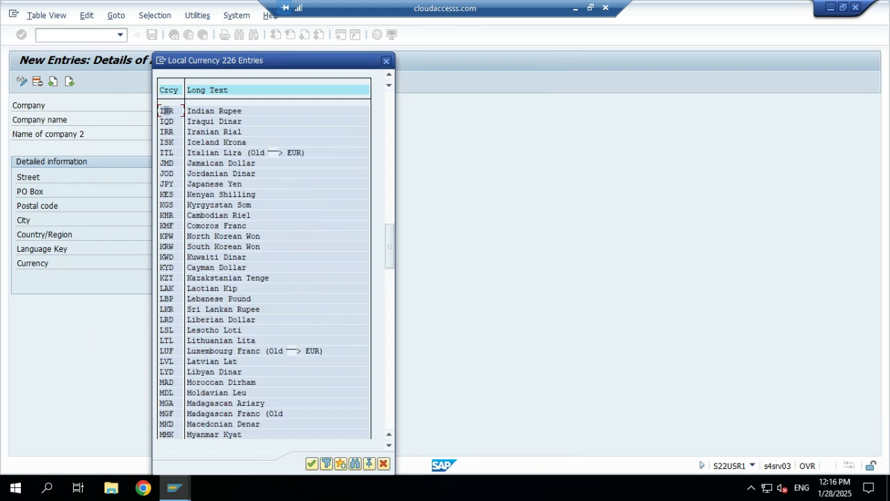
pyautogui.click(311, 464)
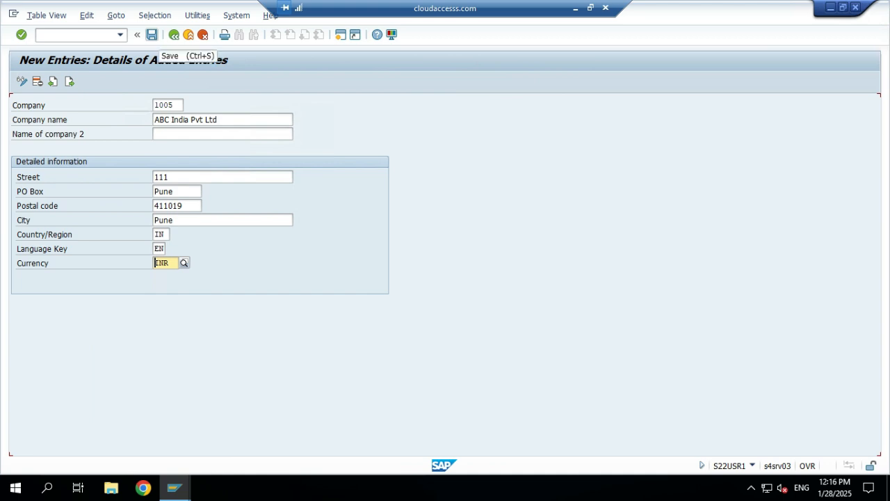
pyautogui.click(151, 35)
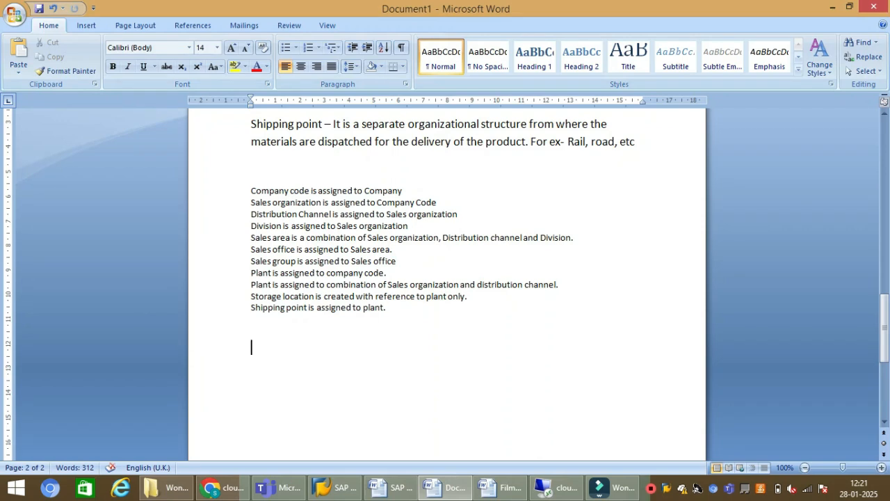
# Add the line "TR – Transfer Request -" below the assignment lines in the Word document, and return to the SAP remote desktop.
pyautogui.write('TR')
pyautogui.write('- Transfer')
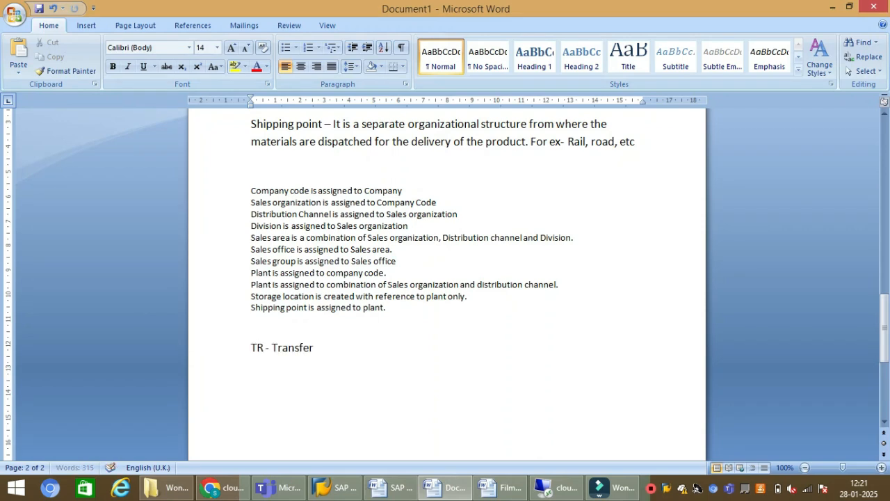
pyautogui.write(' Request -')
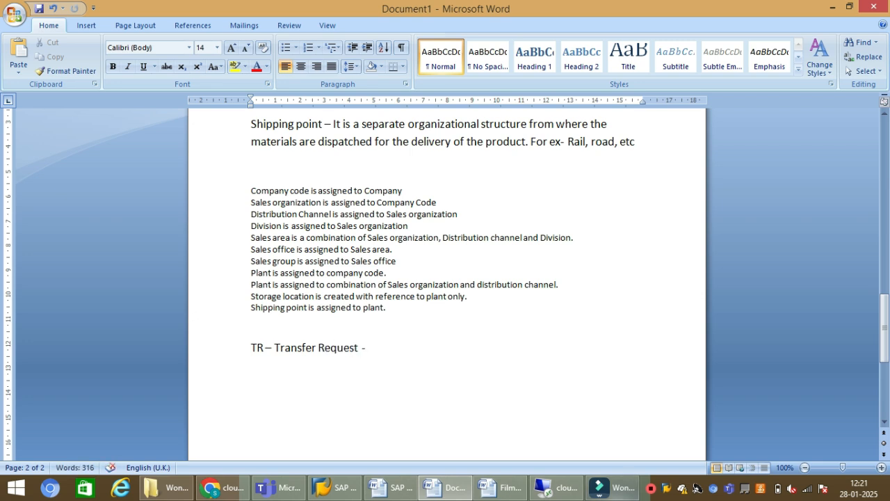
pyautogui.click(612, 487)
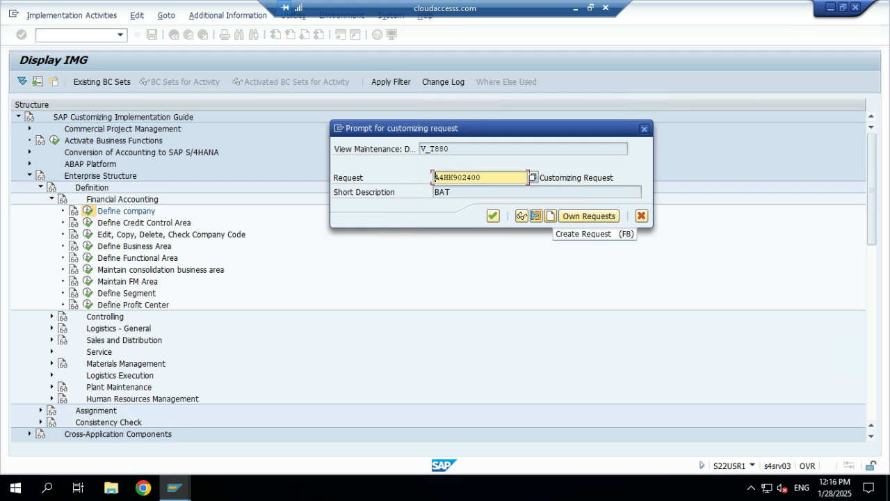
# Create a new customizing request with the short description Practice Session and save it.
pyautogui.click(551, 215)
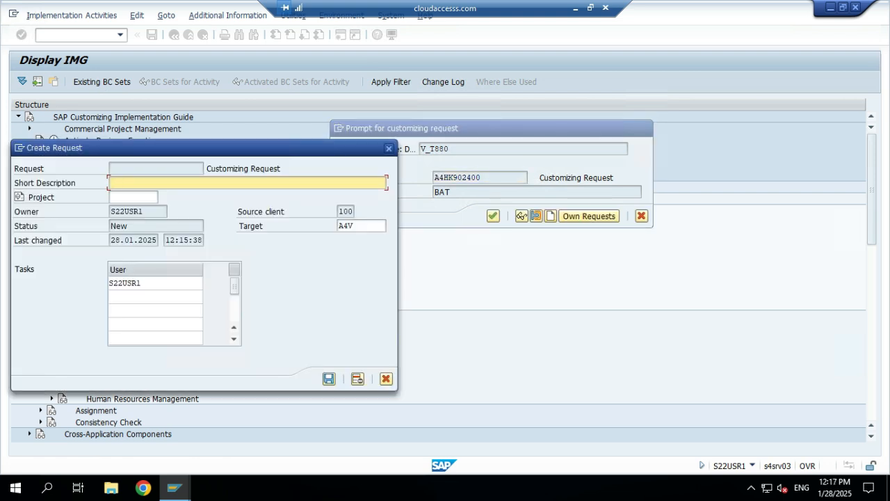
pyautogui.moveTo(139, 148); pyautogui.dragTo(190, 226)
pyautogui.click(190, 261)
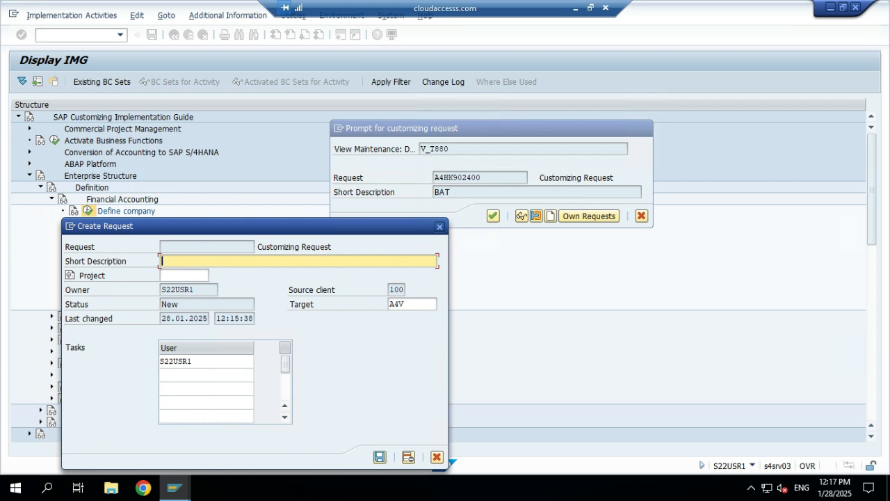
pyautogui.write('Practice Session')
pyautogui.click(380, 457)
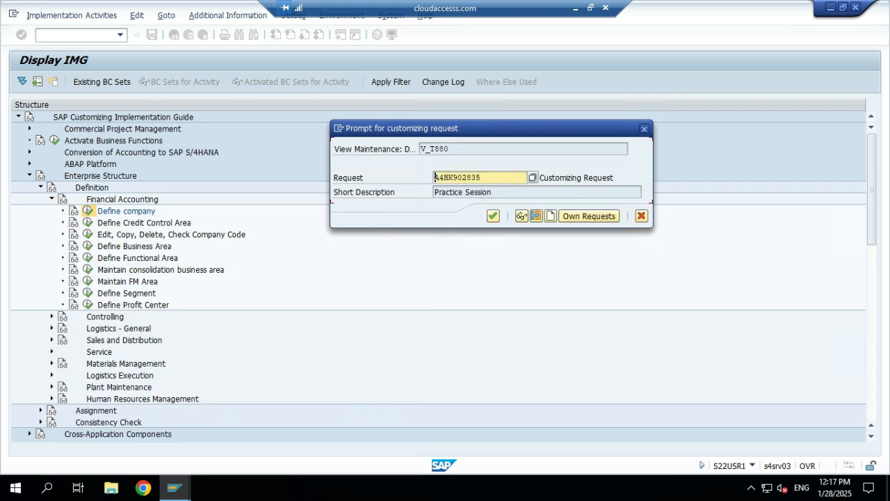
# Try to copy the new customizing request number and paste it after the Transfer Request note in the Word document.
pyautogui.moveTo(482, 178); pyautogui.dragTo(433, 178)
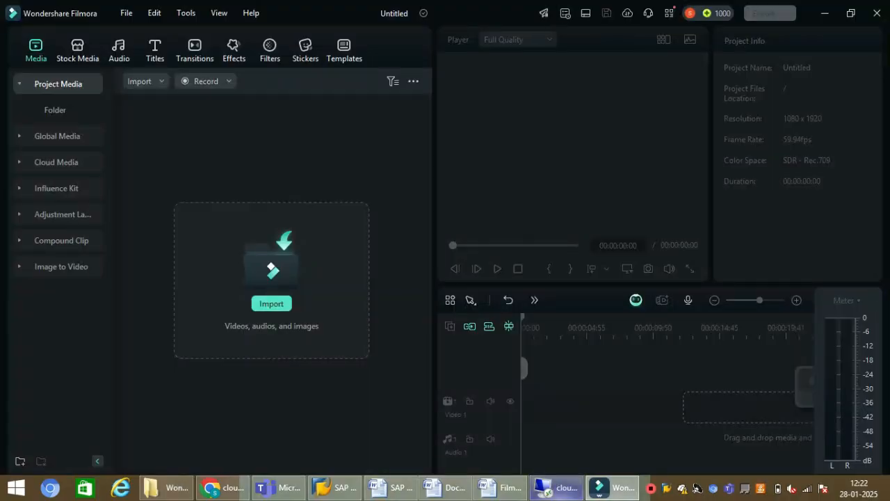
pyautogui.click(500, 488)
pyautogui.click(445, 487)
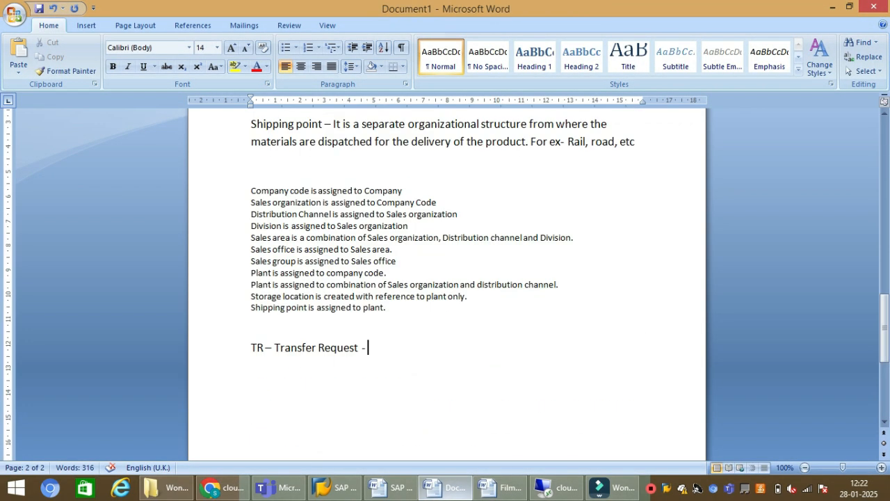
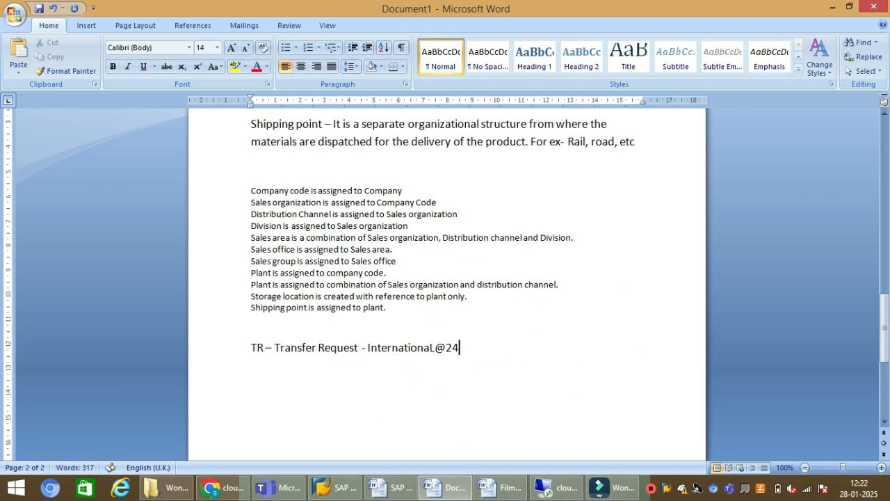
# Switch back to the SAP remote desktop, confirm the Practice Session request to save company 1005, and go back to the company overview.
pyautogui.moveTo(613, 488)
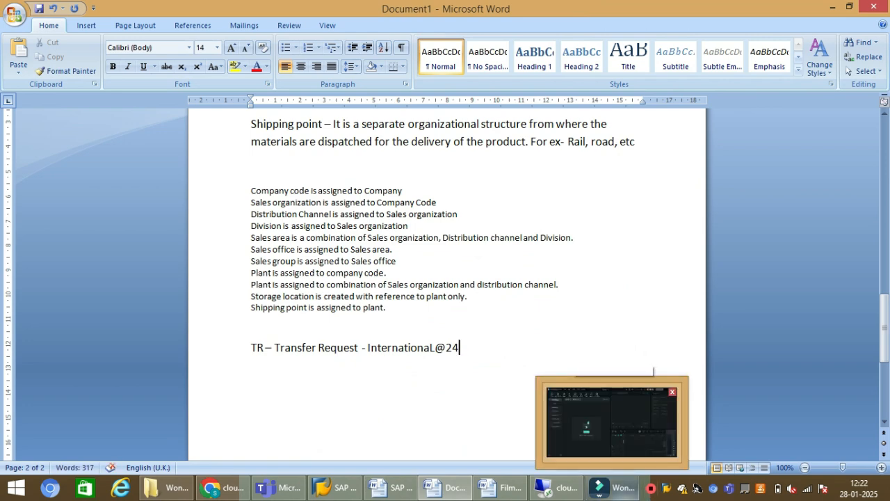
pyautogui.click(556, 487)
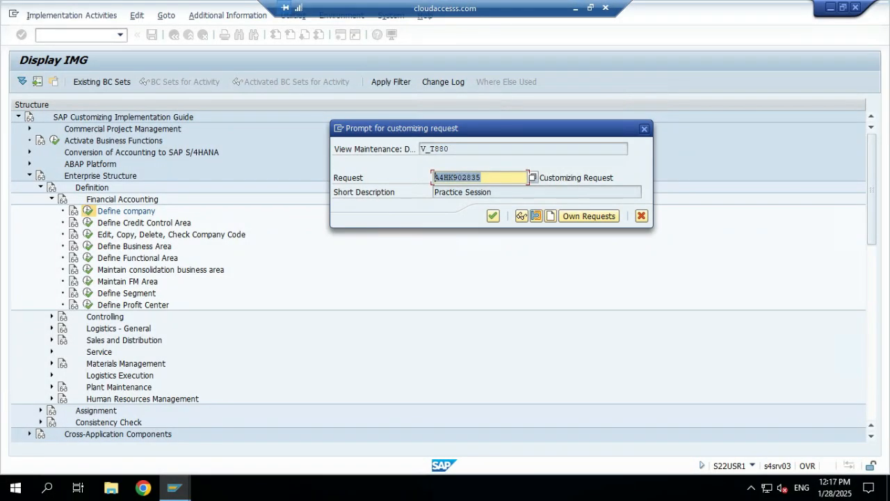
pyautogui.click(494, 216)
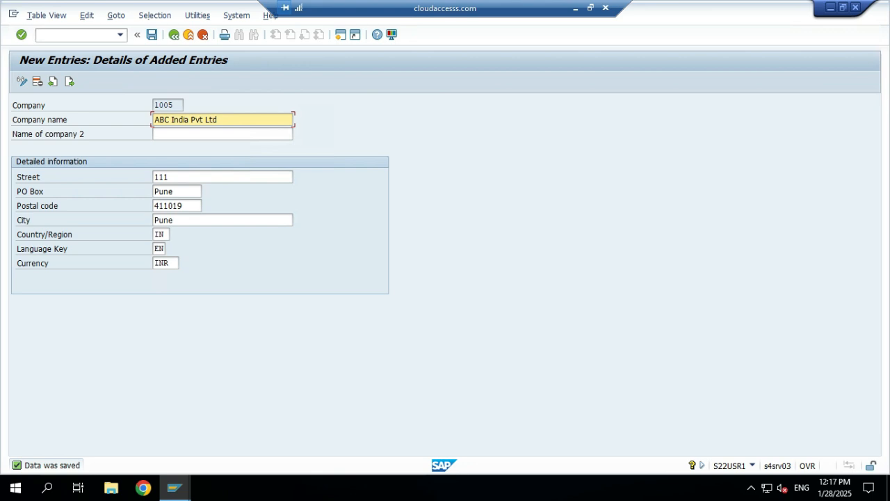
pyautogui.click(174, 35)
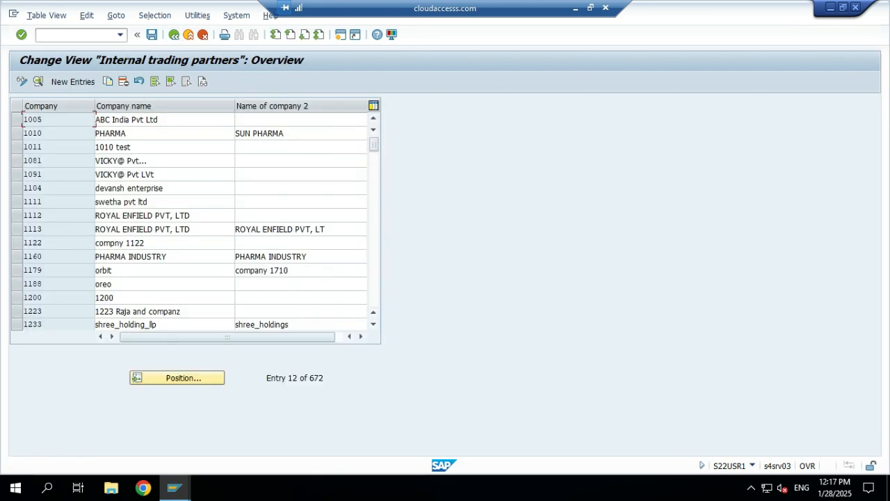
# Return to the implementation guide, select the Edit, Copy, Delete, Check Company Code activity, and switch to the Word document.
pyautogui.click(174, 35)
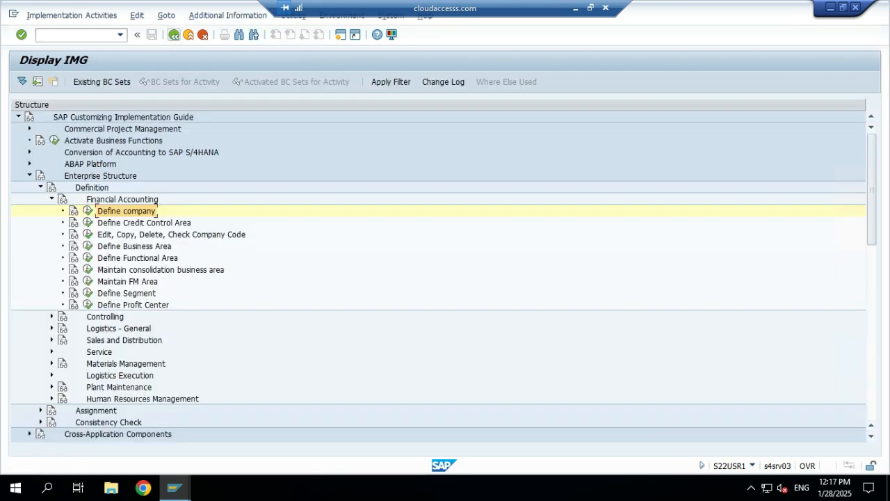
pyautogui.click(89, 234)
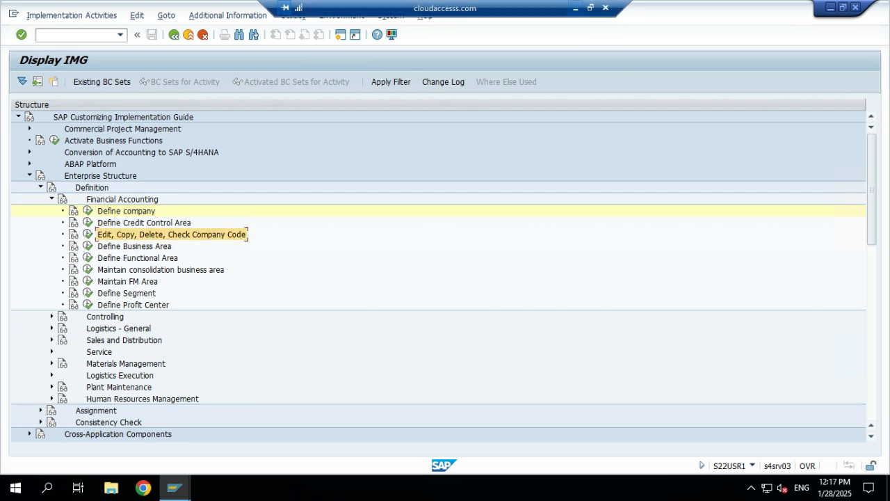
pyautogui.click(575, 9)
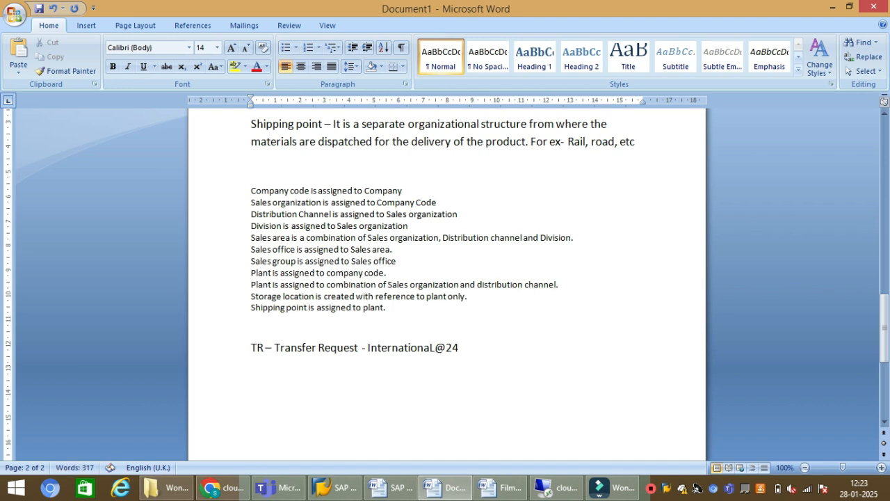
# Add the line "Company – 1005 – ABC India Pvt Ltd" below the transfer request line.
pyautogui.press('Return')
pyautogui.press('Return')
pyautogui.write('Company -')
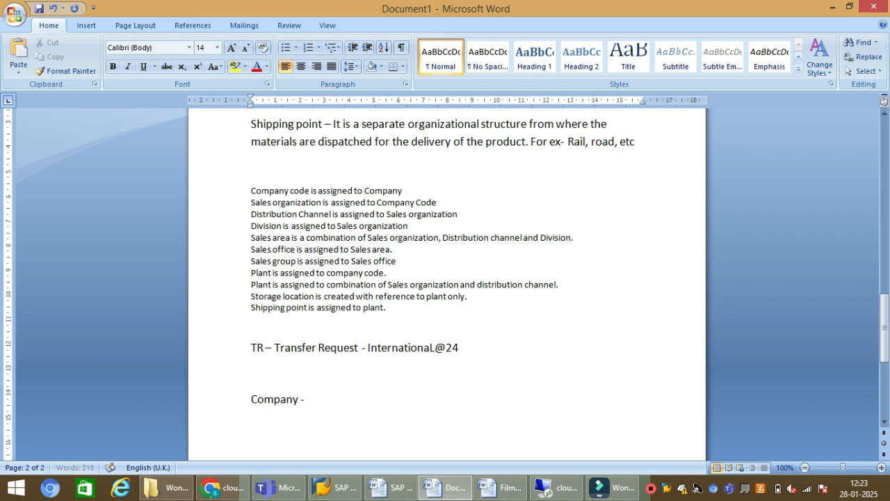
pyautogui.write(' 1005 - AB')
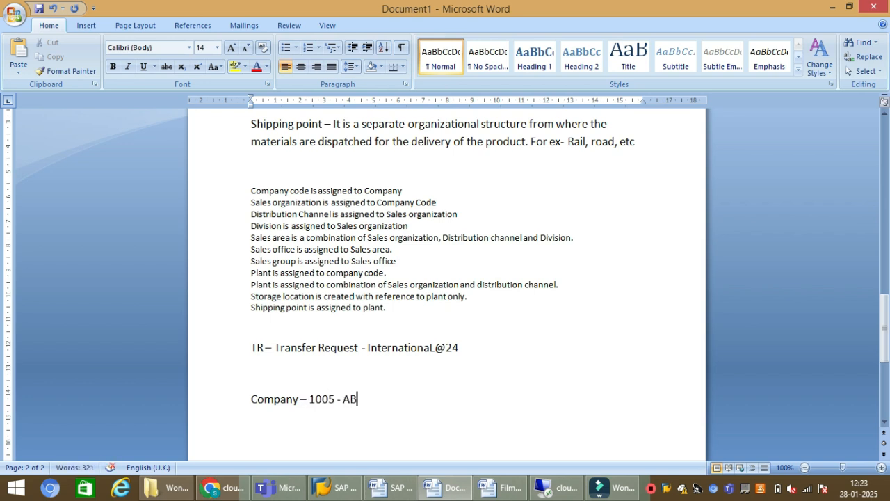
pyautogui.write('C India ')
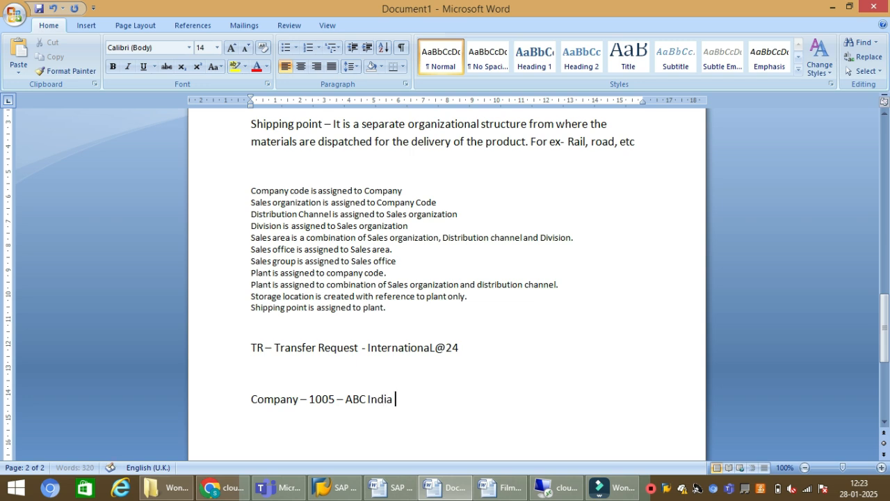
pyautogui.write('Pvt Ltd')
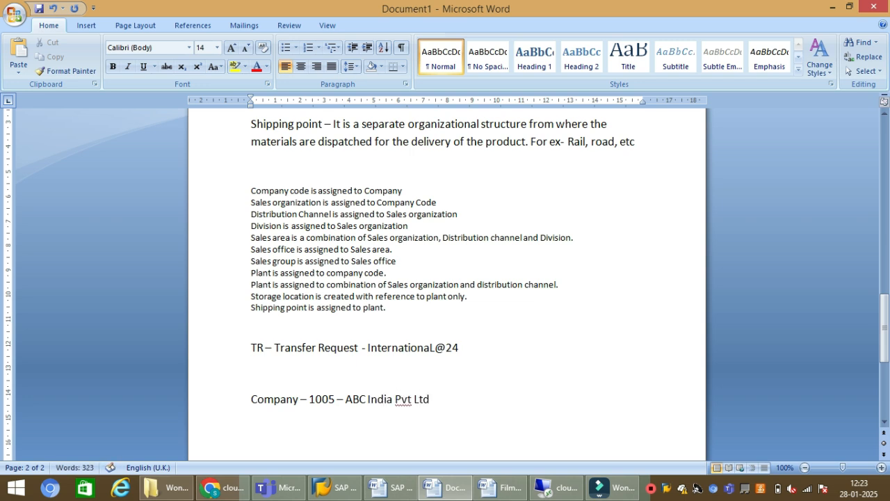
pyautogui.press('Return')
pyautogui.press('BackSpace')
# Apply the No Spacing style to the Company line and set its font size to 14.
pyautogui.click(489, 57)
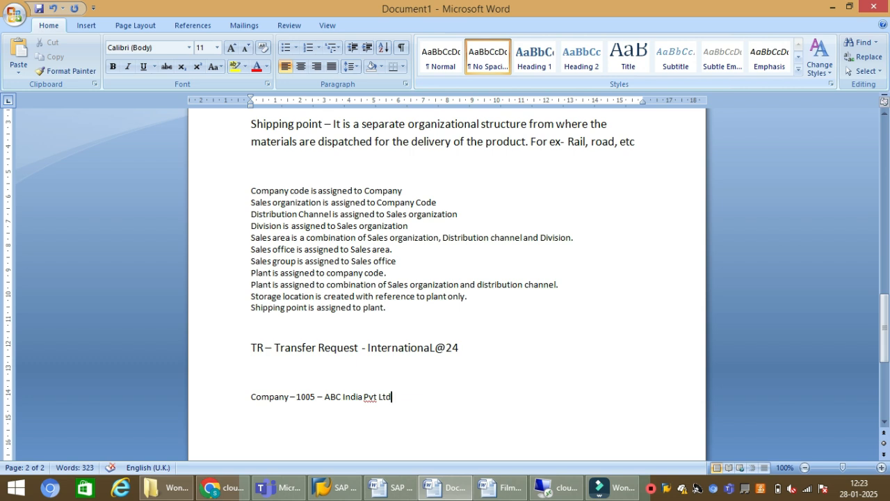
pyautogui.moveTo(393, 397); pyautogui.dragTo(251, 397)
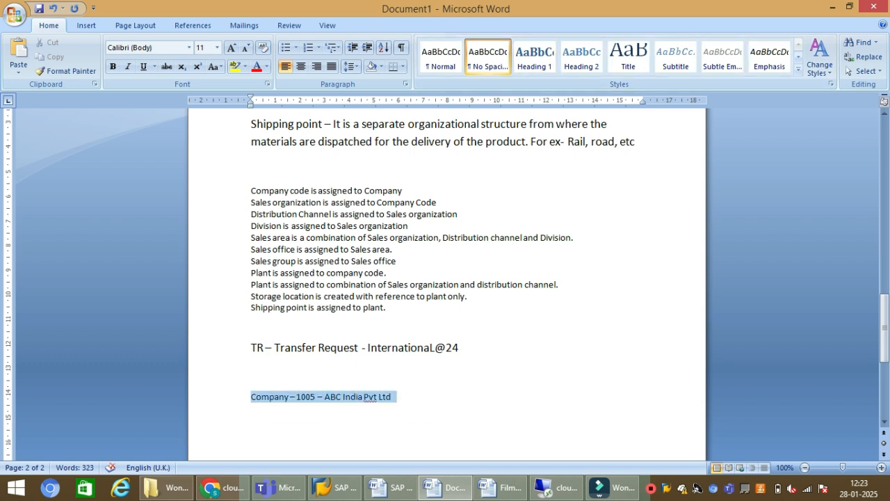
pyautogui.click(217, 48)
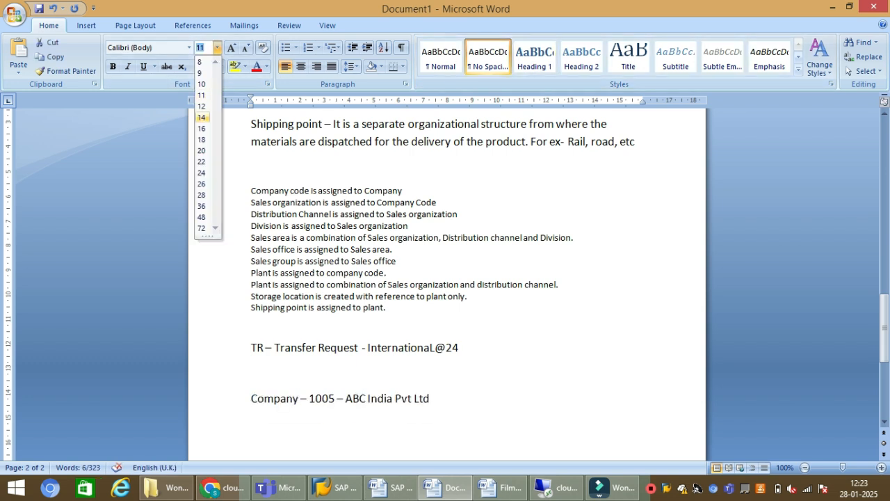
pyautogui.click(201, 117)
pyautogui.press('End')
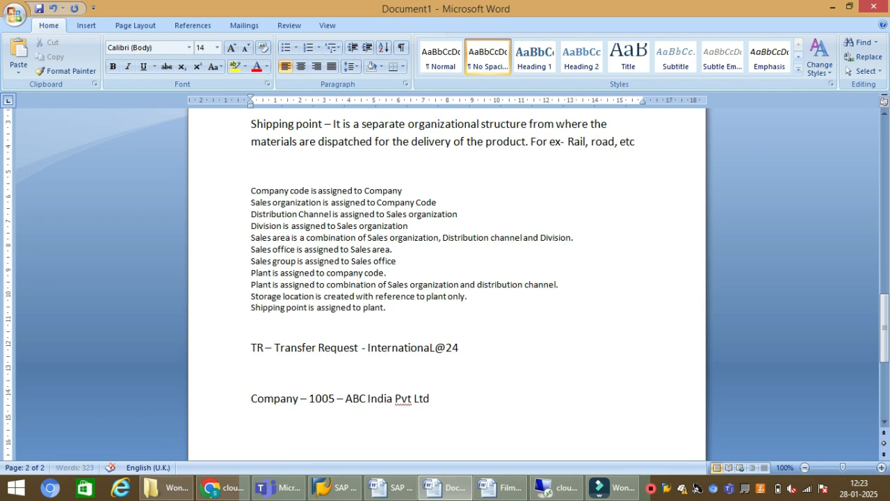
# Add the line "Company Code -" below the Company line and switch back to the SAP remote desktop.
pyautogui.press('Return')
pyautogui.write('Company Code -')
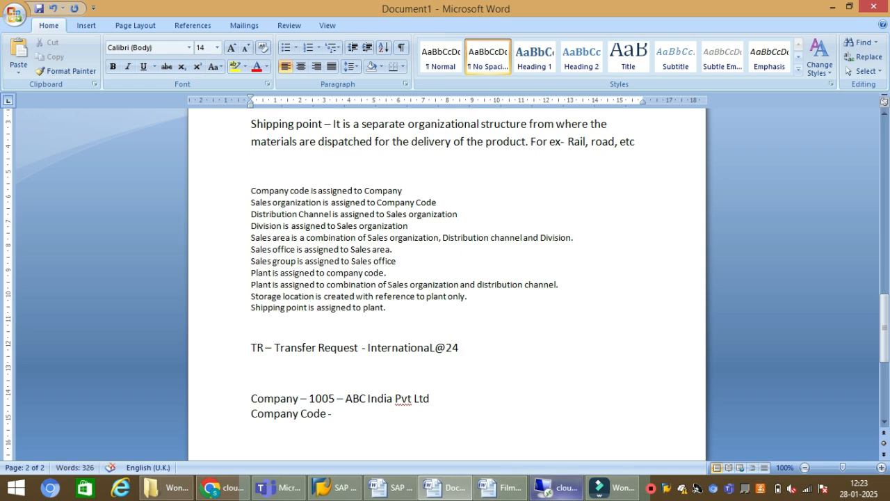
pyautogui.click(556, 488)
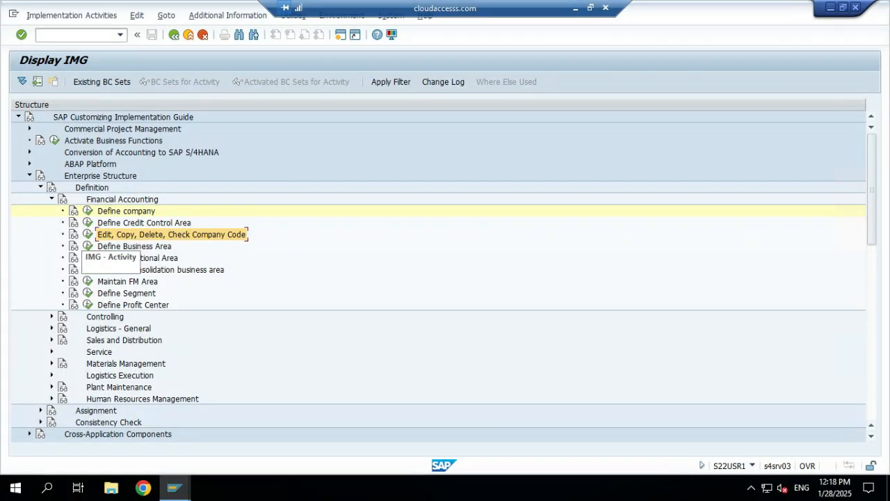
# Open the Edit Company Code Data activity and look up company code 1005 in the overview list.
pyautogui.click(87, 234)
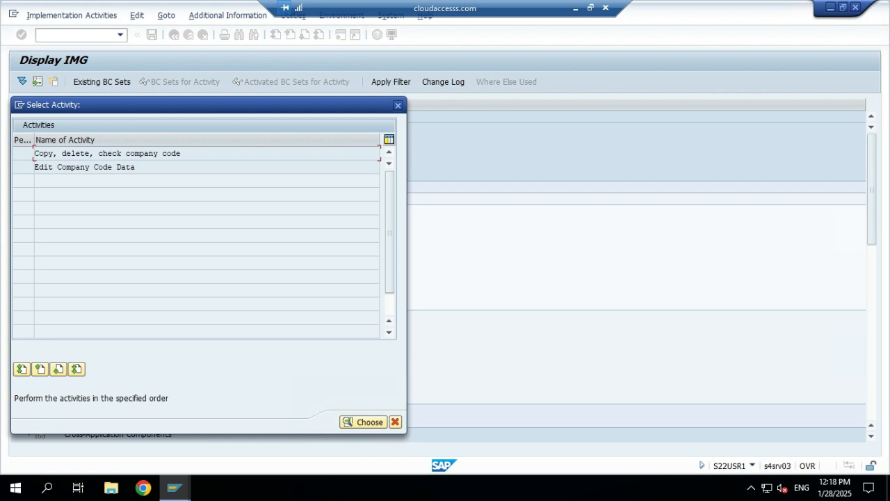
pyautogui.doubleClick(85, 167)
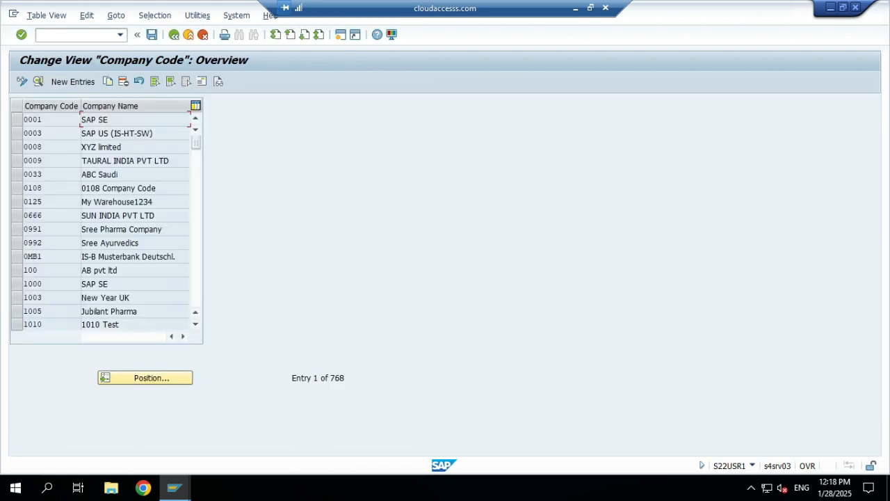
pyautogui.scroll(-1, 85, 270)
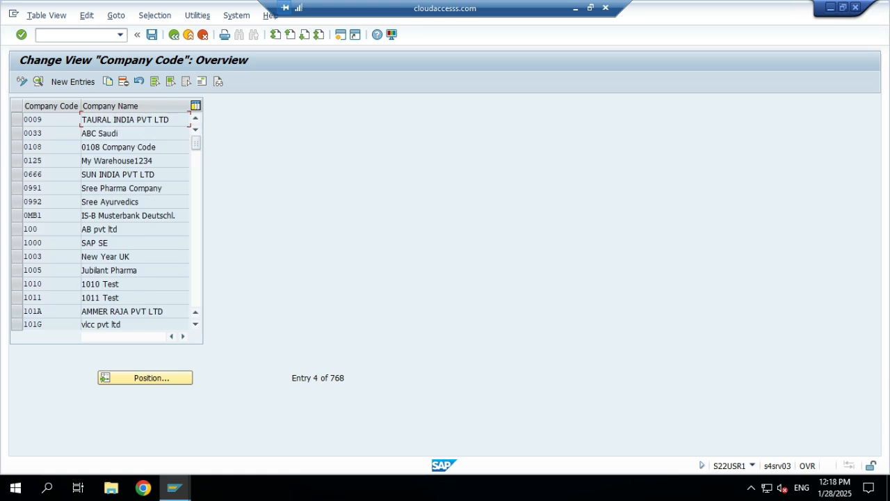
pyautogui.click(85, 270)
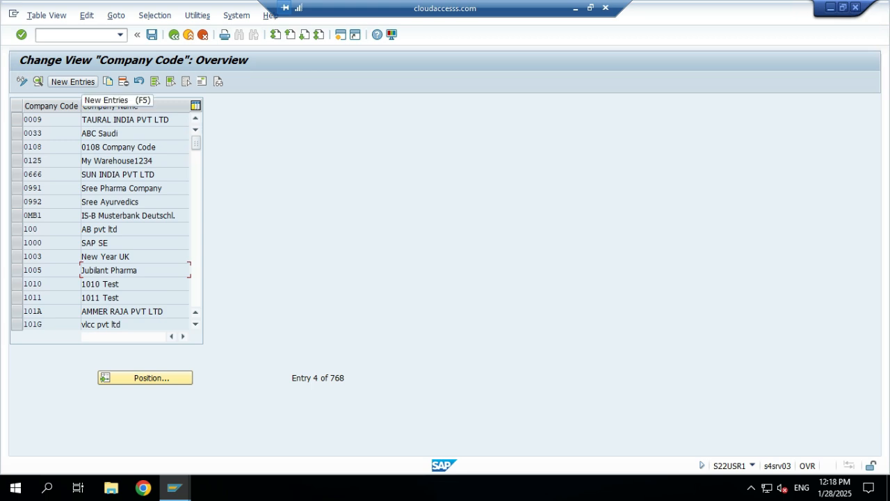
# Create a new company code entry 1006 with the company name ABC Com Code.
pyautogui.click(73, 81)
pyautogui.write('1')
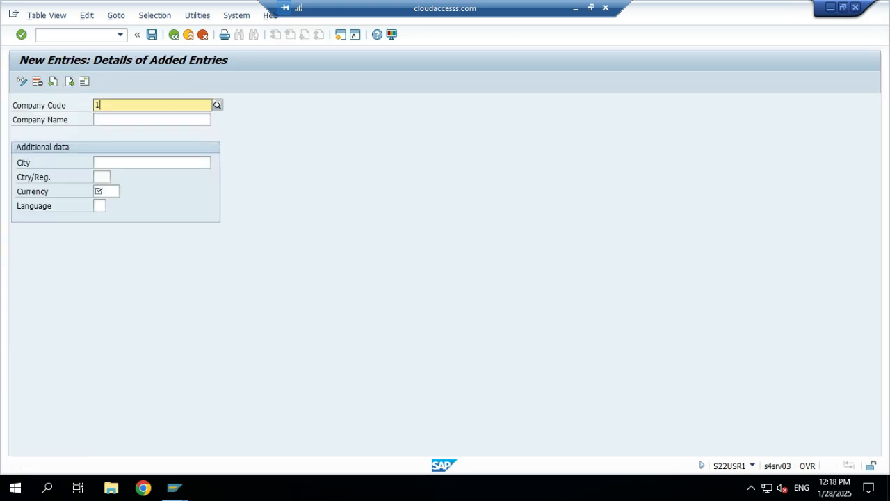
pyautogui.write('006')
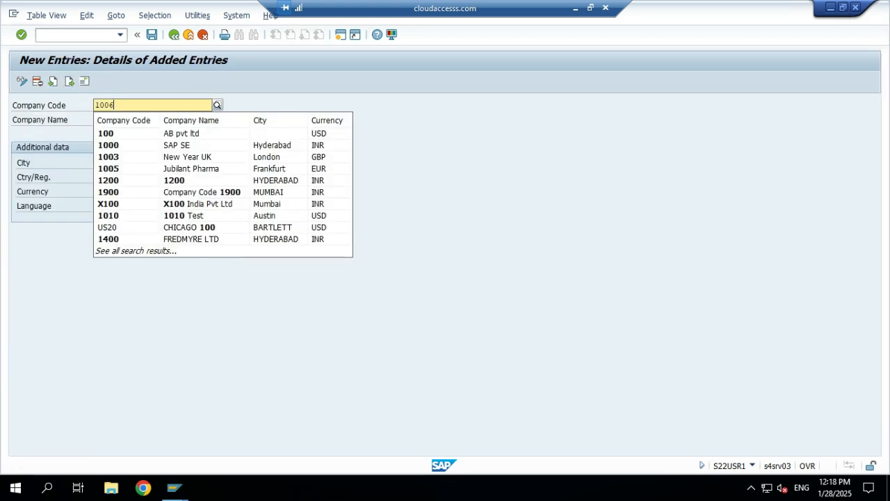
pyautogui.press('Return')
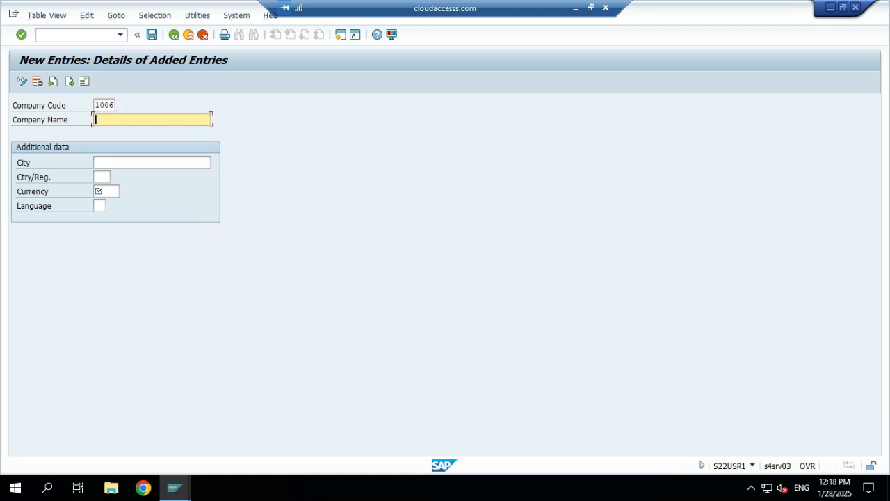
pyautogui.write('ABC Com Code')
# Set the city of company code 1006 to Pun and its country to IN.
pyautogui.press('Tab')
pyautogui.write('Pun')
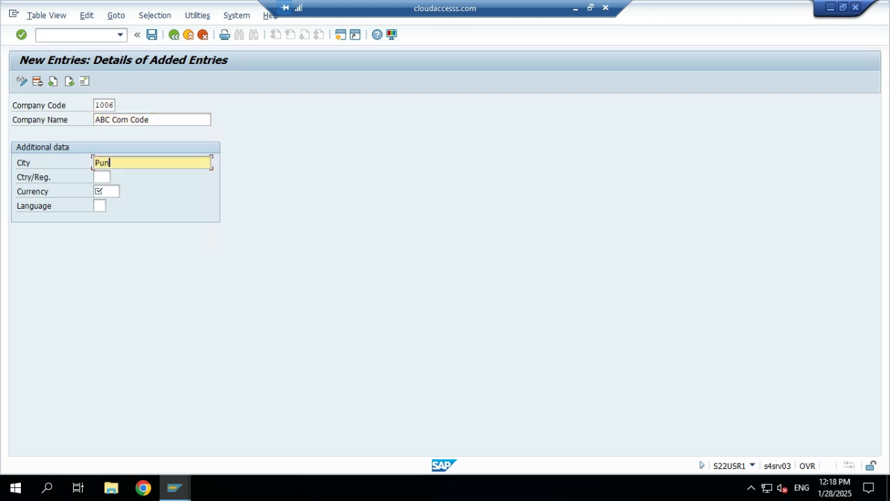
pyautogui.press('Tab')
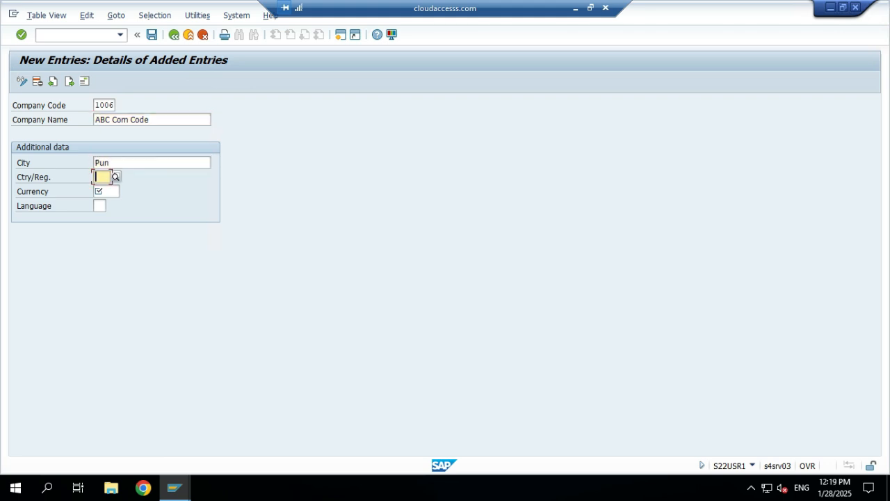
pyautogui.write('IN')
pyautogui.press('Down')
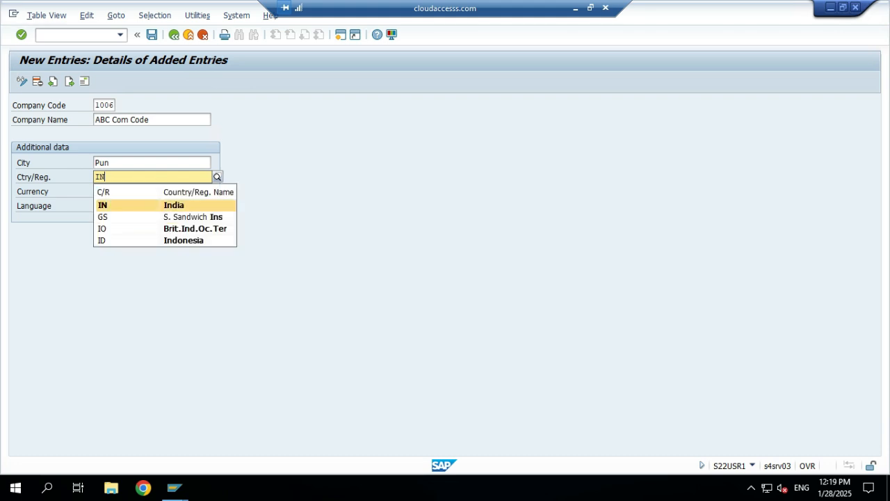
pyautogui.press('Return')
pyautogui.press('Tab')
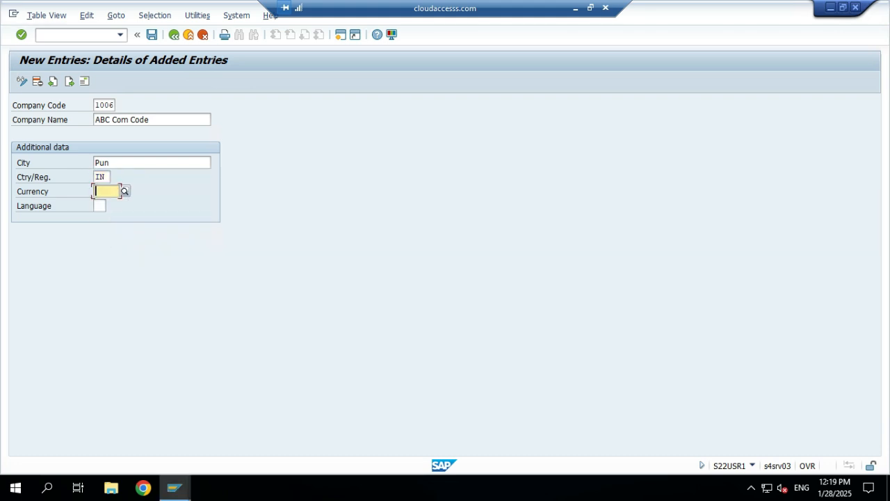
# Set the currency of company code 1006 to INR and its language to EN.
pyautogui.write('INR')
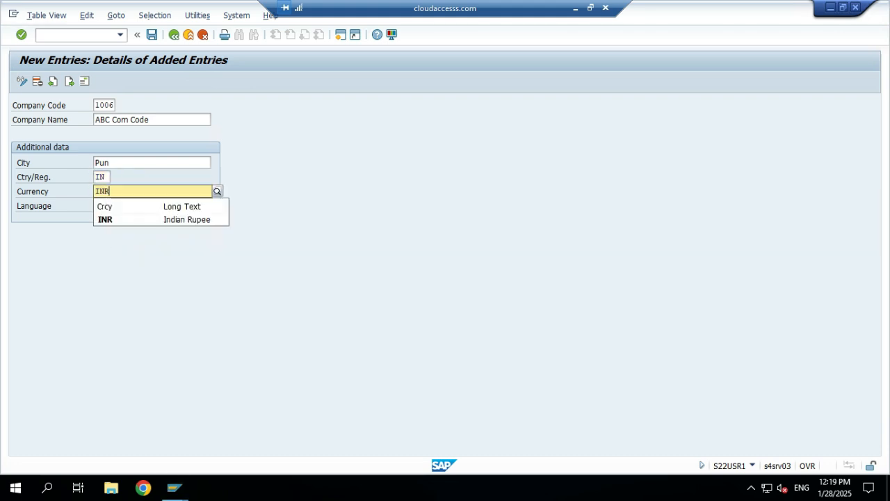
pyautogui.press('Down')
pyautogui.press('Return')
pyautogui.press('Tab')
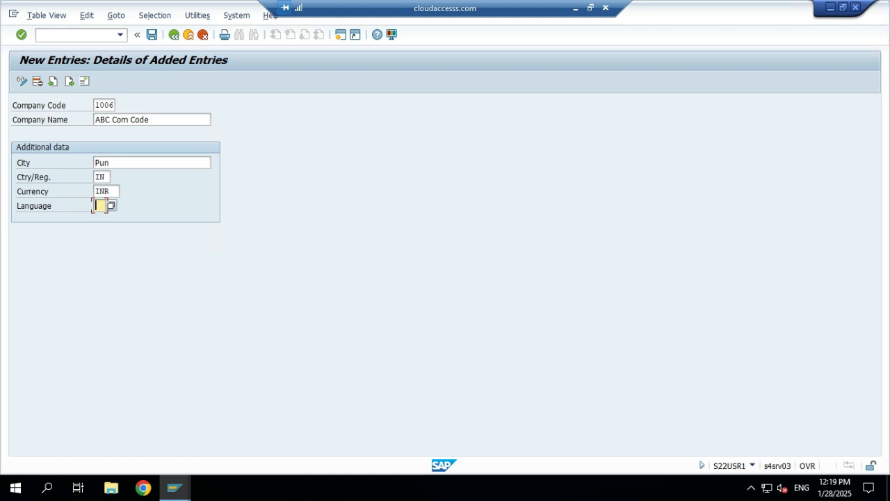
pyautogui.write('EN')
# Try to save company code 1006 with its currency cleared, and re-enter INR as the currency.
pyautogui.click(119, 191)
pyautogui.press('BackSpace')
pyautogui.press('BackSpace')
pyautogui.press('BackSpace')
pyautogui.click(102, 177)
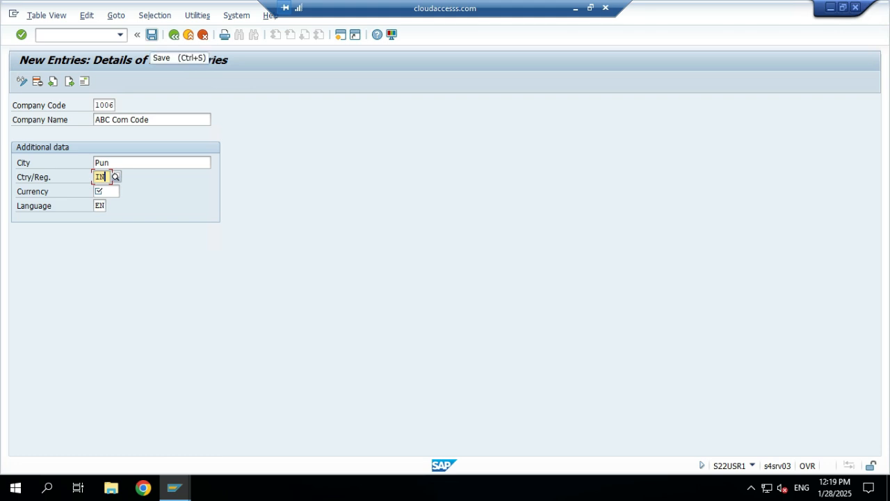
pyautogui.click(152, 35)
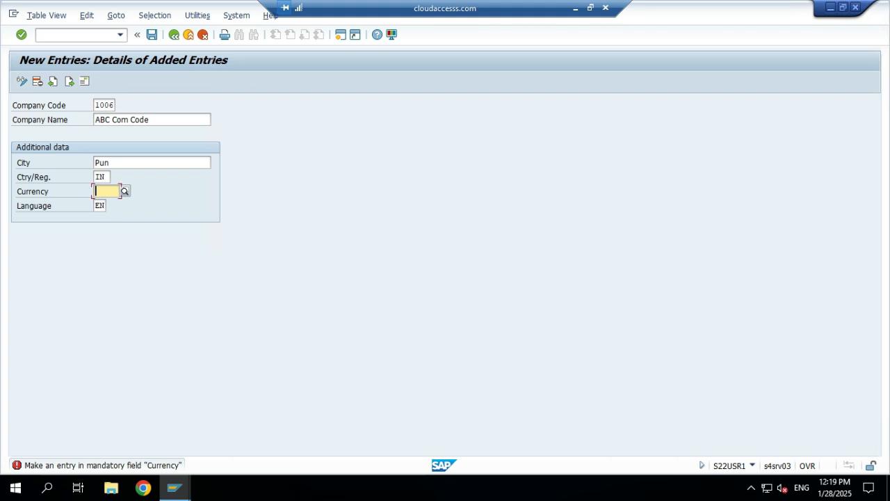
pyautogui.write('INR')
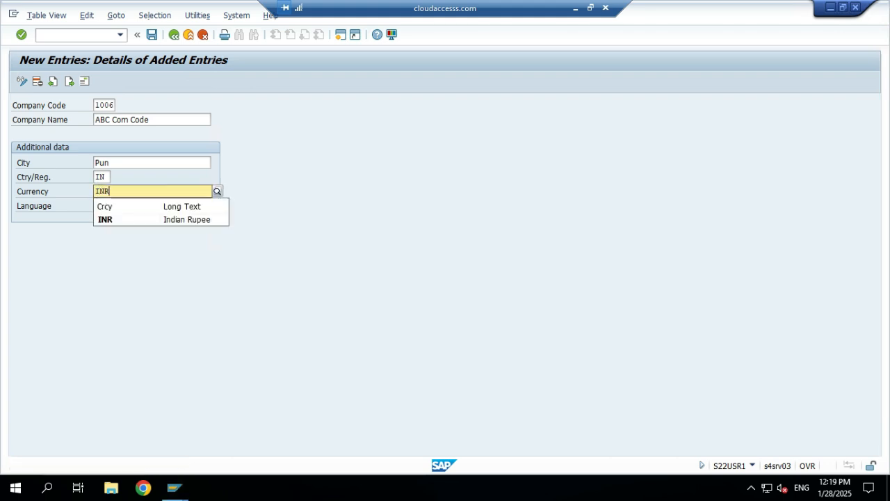
pyautogui.press('Return')
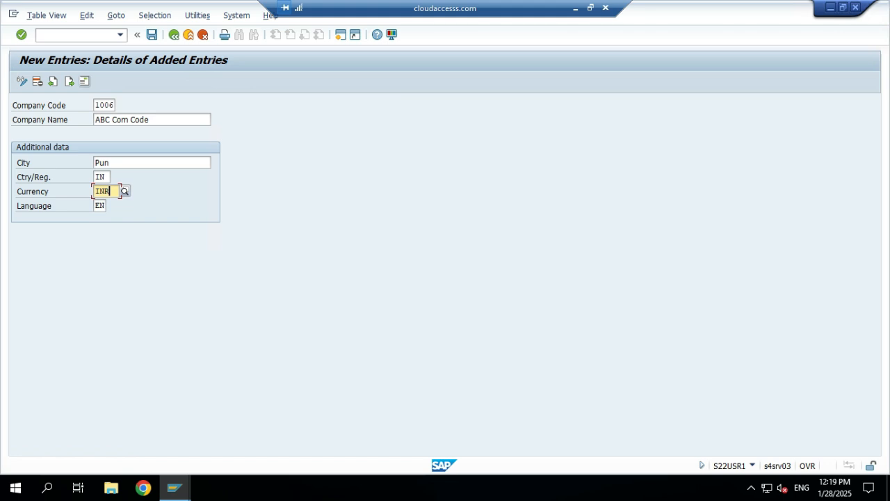
# Open the address details of company code 1006 and enter ABC Com Code as the name.
pyautogui.click(84, 81)
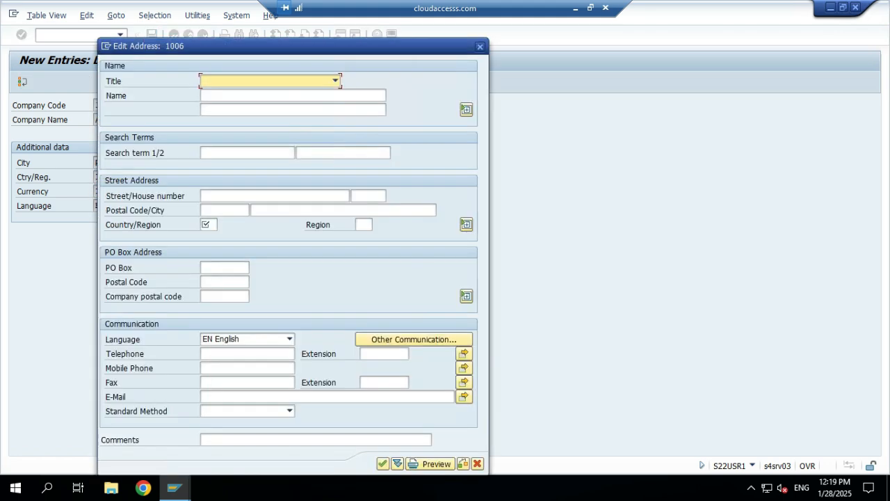
pyautogui.moveTo(240, 46); pyautogui.dragTo(559, 53)
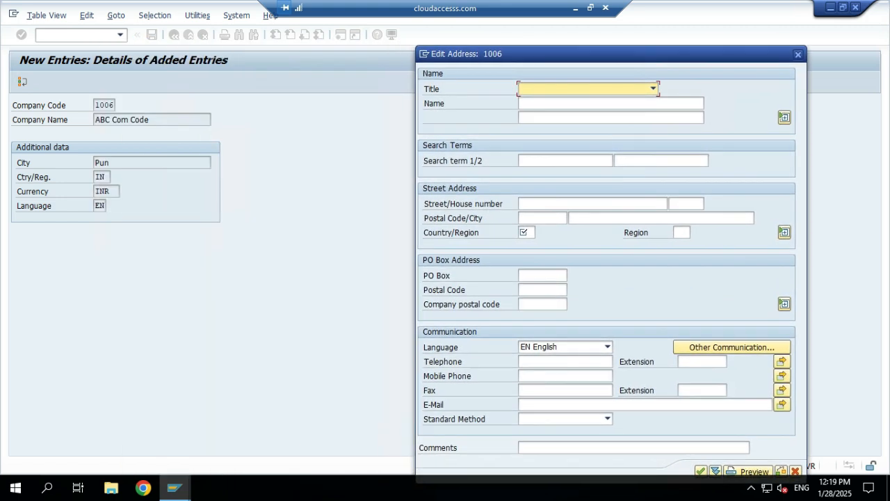
pyautogui.click(611, 103)
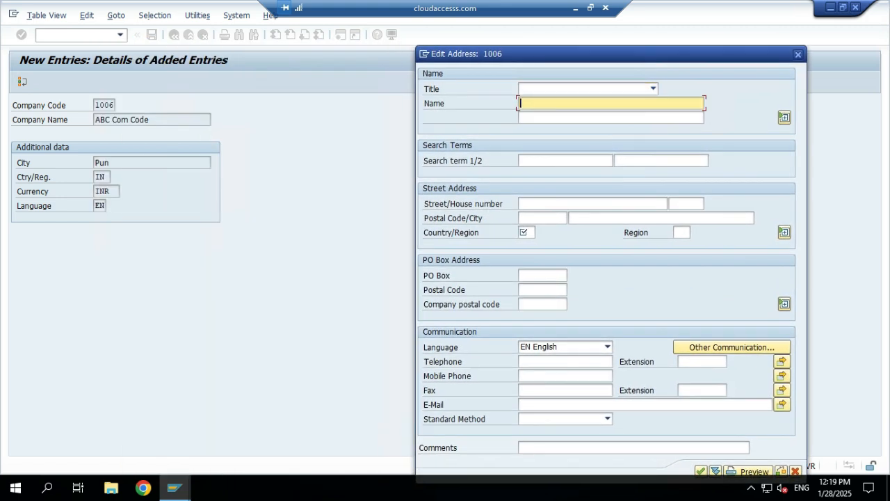
pyautogui.write('ABC Com Code')
# Enter postal code 411019 and city Punr in the street address of company code 1006.
pyautogui.click(542, 218)
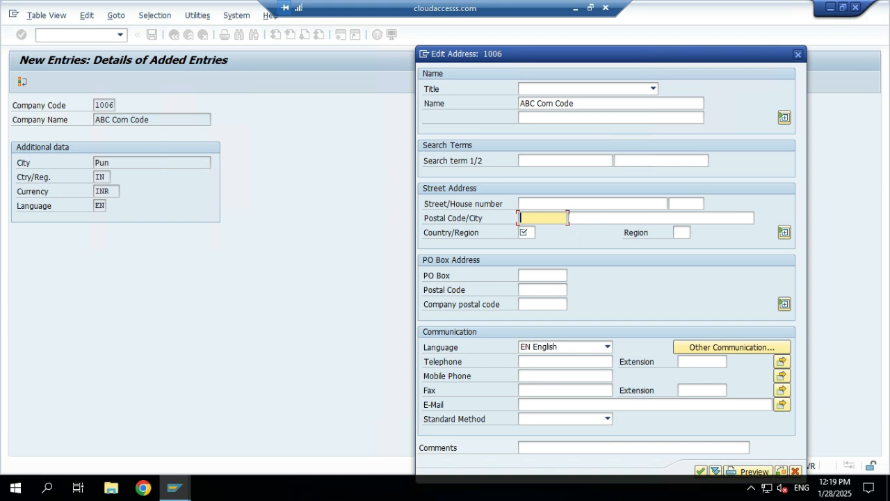
pyautogui.write('411019')
pyautogui.press('Tab')
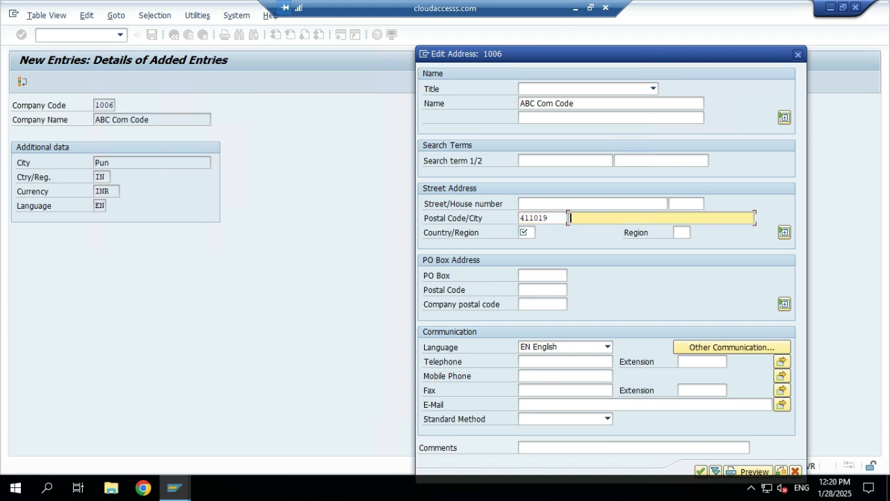
pyautogui.write('Punr')
pyautogui.press('Tab')
# Set the country to IN and the region to 13 in company code 1006's street address.
pyautogui.write('IN')
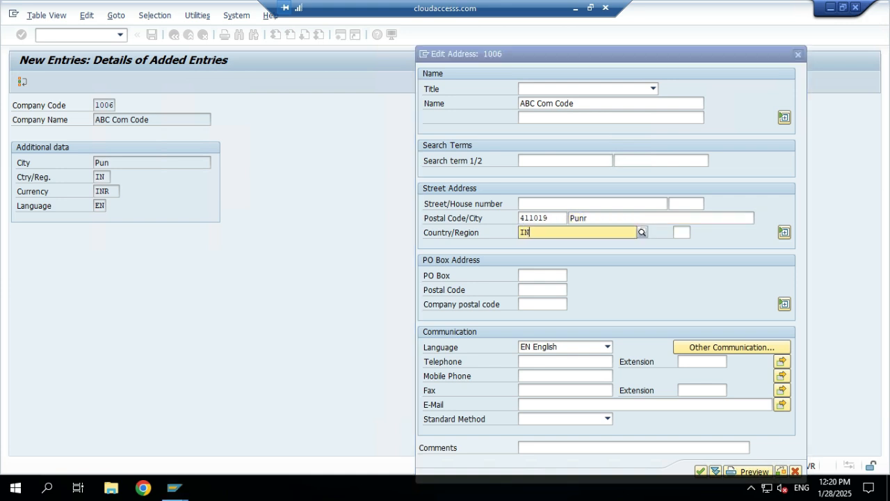
pyautogui.press('Tab')
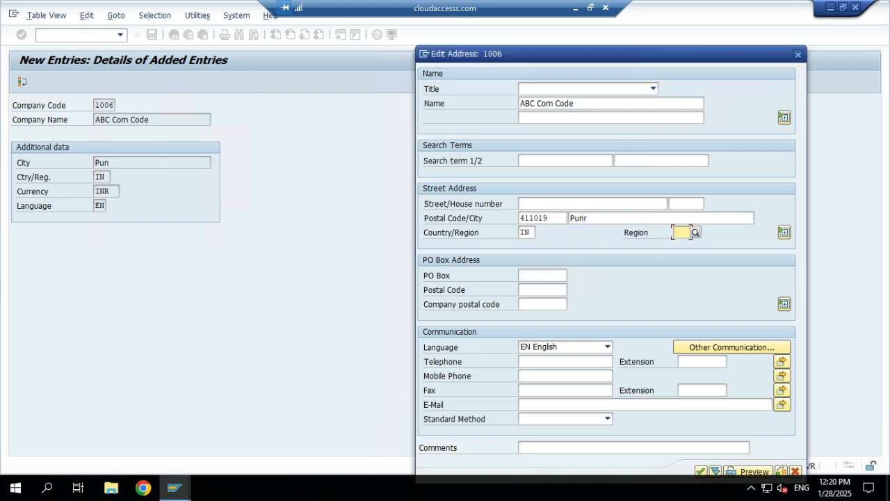
pyautogui.write('13')
pyautogui.press('Return')
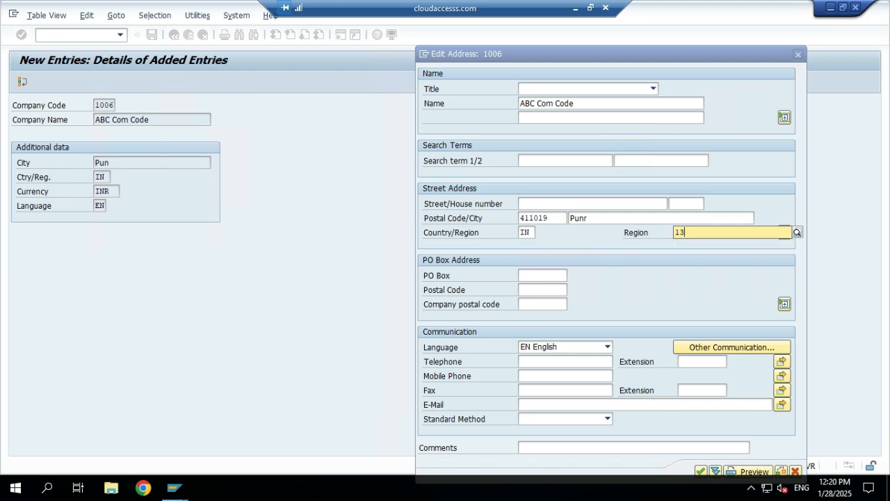
pyautogui.press('Tab')
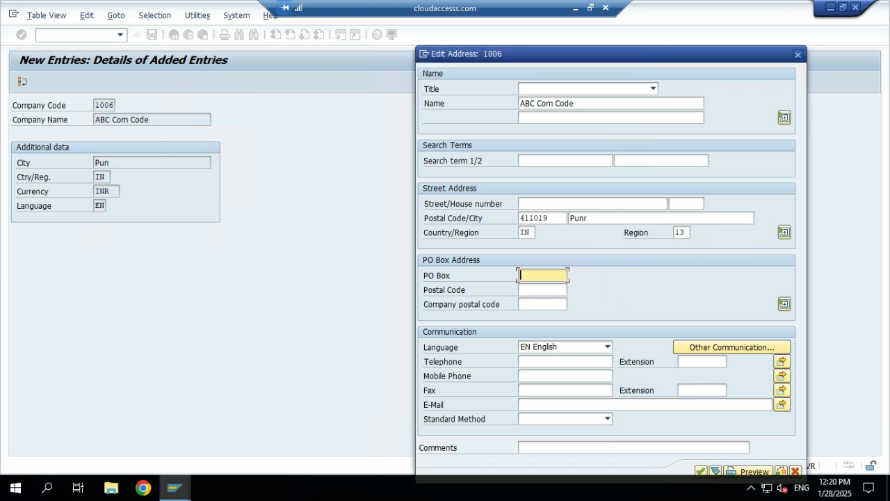
# Enter PO box Pune with postal code 411019, then confirm the address and save company code 1006 under the Practice Session customizing request.
pyautogui.write('Pune')
pyautogui.press('Tab')
pyautogui.write('411')
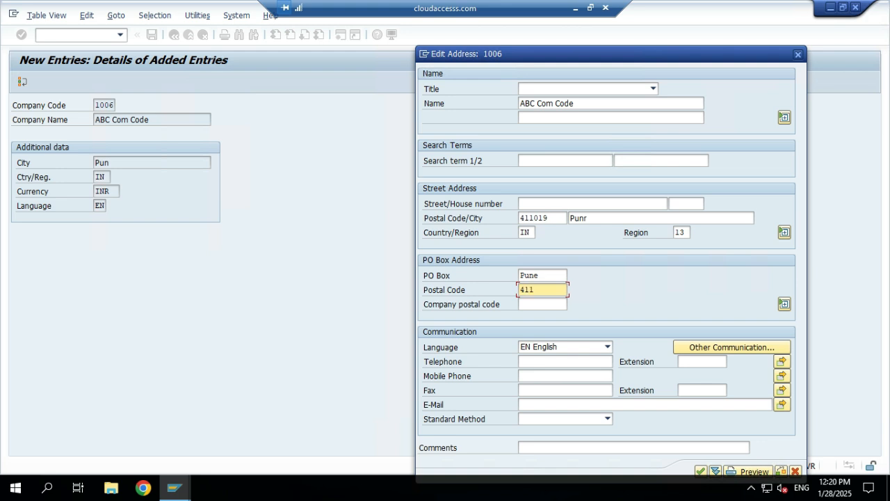
pyautogui.write('019')
pyautogui.press('Return')
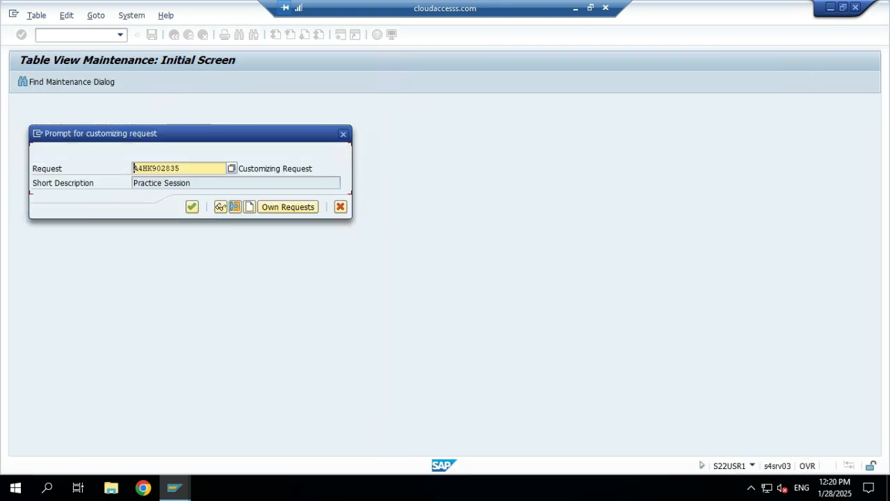
pyautogui.press('Return')
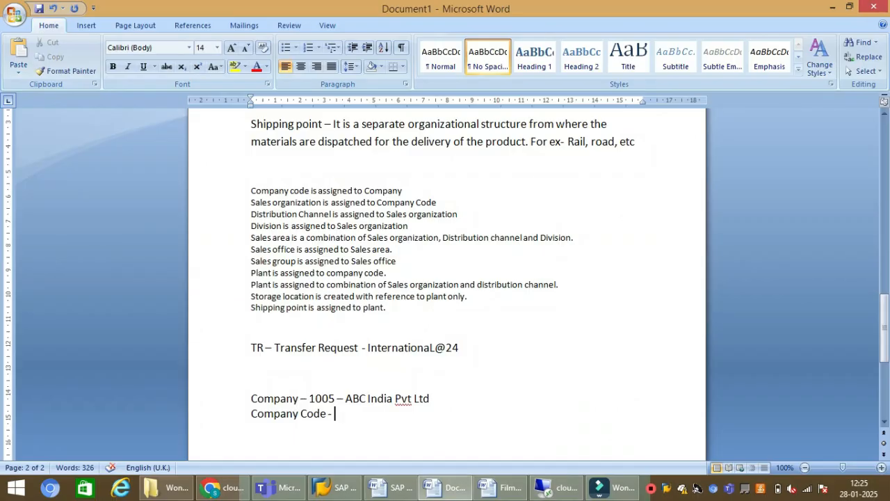
# In the Word document, complete the Company Code line with "1006 – ABC Comp Code" and start a "Sales organization -" line below.
pyautogui.write('1006 - ABC Comp Code')
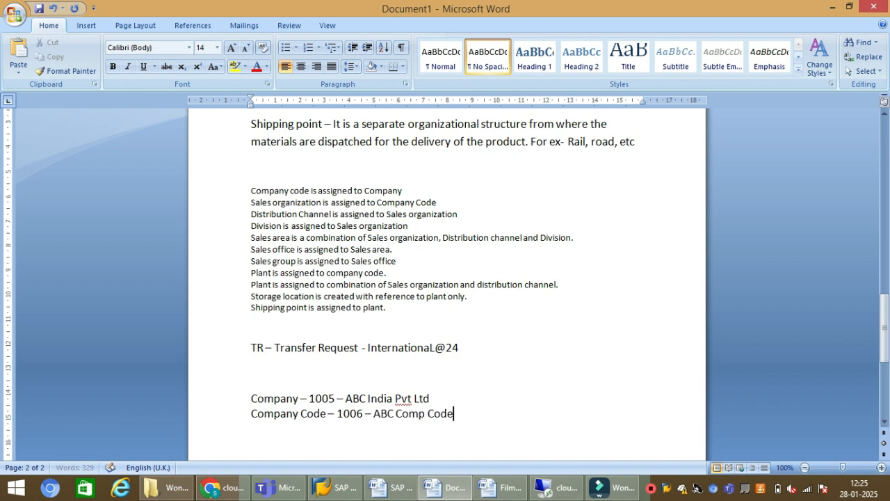
pyautogui.press('Return')
pyautogui.write('Sales organi')
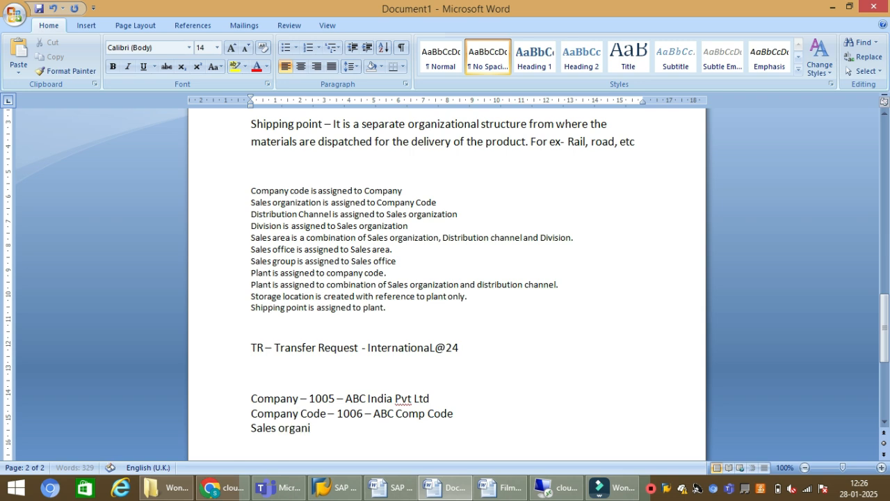
pyautogui.write('zation -')
# Switch back to the remote SAP session, leave company code maintenance and collapse Financial Accounting in the implementation guide.
pyautogui.click(556, 488)
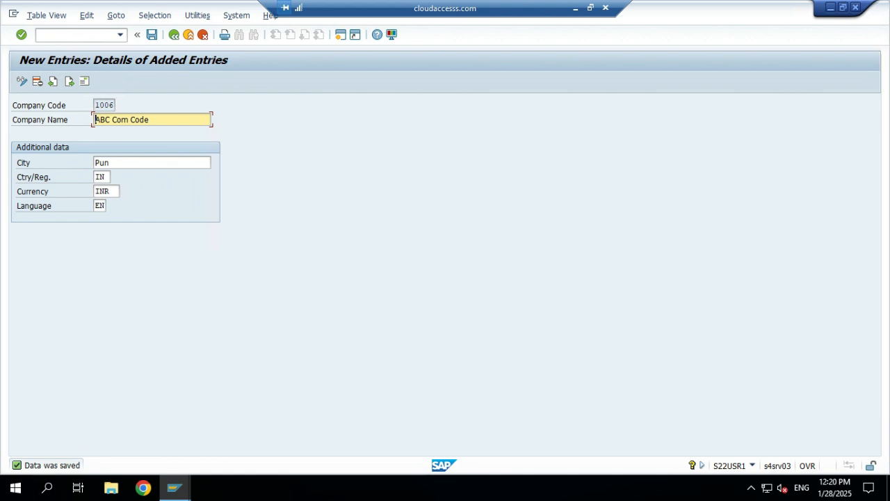
pyautogui.click(174, 34)
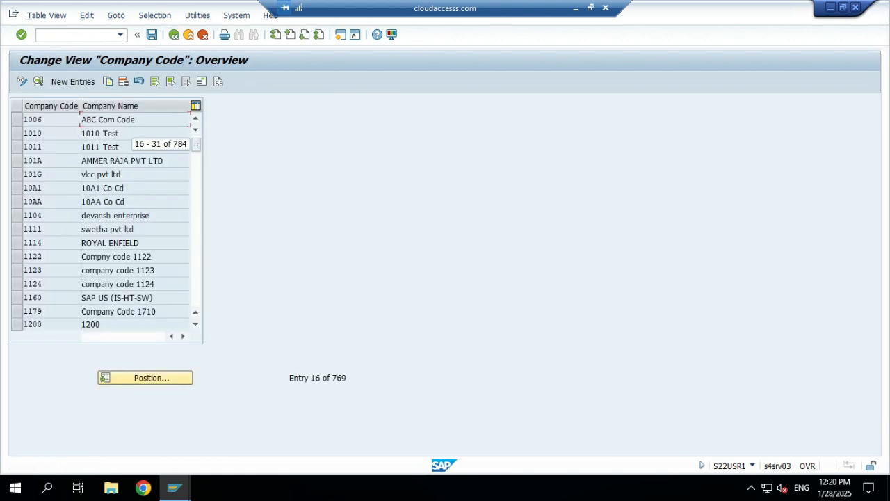
pyautogui.click(174, 34)
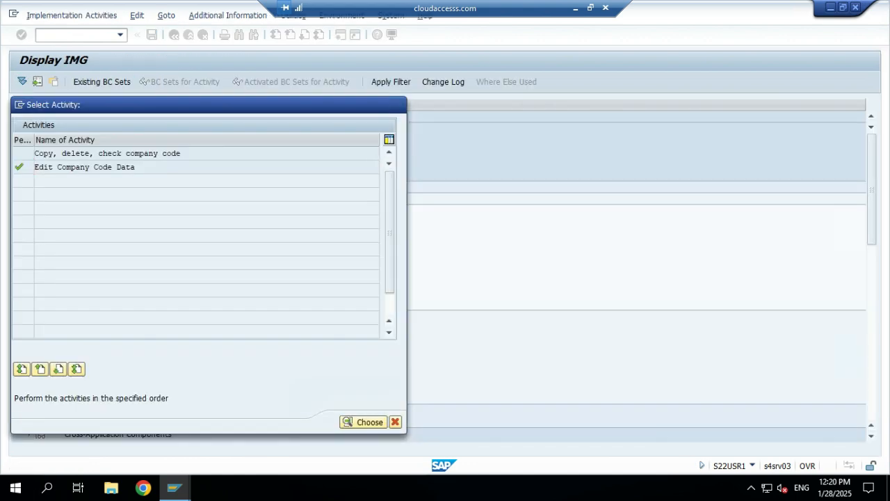
pyautogui.click(398, 105)
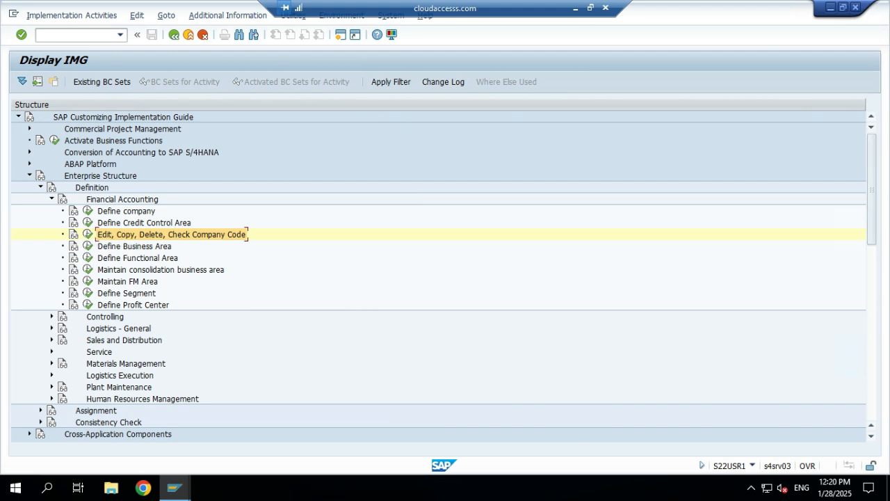
pyautogui.click(51, 198)
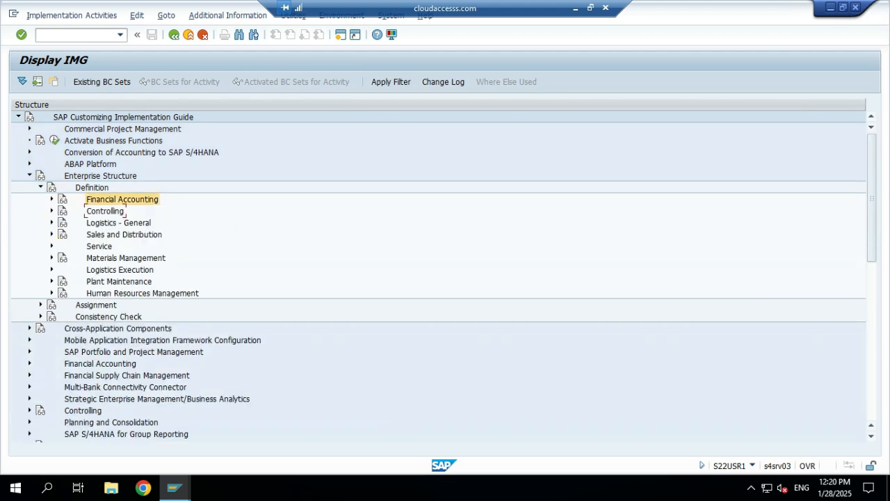
# Open the Define Sales Organization activity under the Sales and Distribution definitions of the enterprise structure.
pyautogui.click(123, 235)
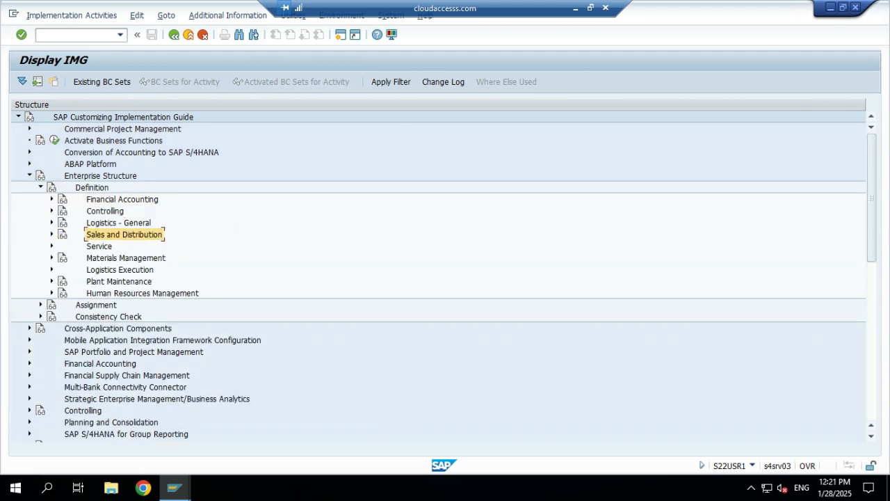
pyautogui.click(51, 234)
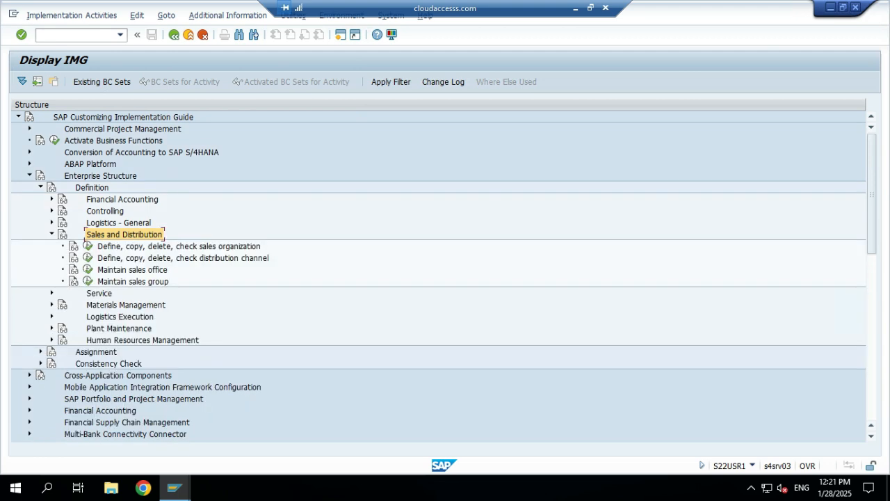
pyautogui.click(179, 246)
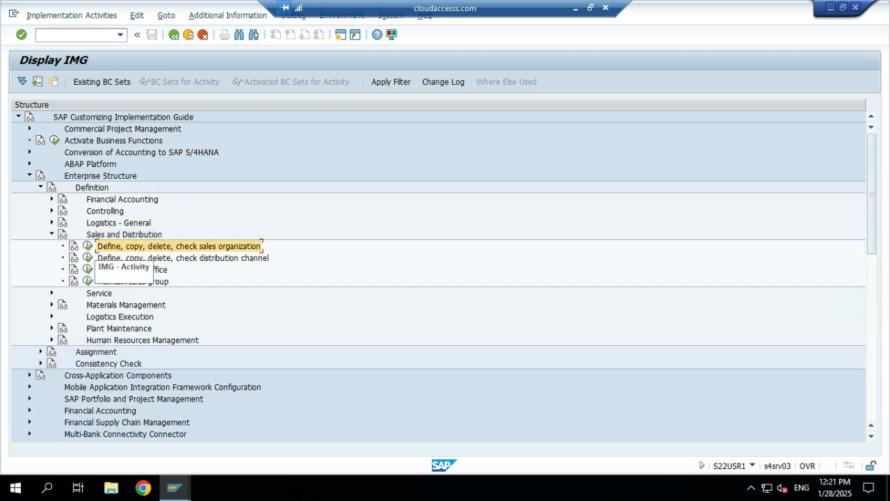
pyautogui.click(88, 247)
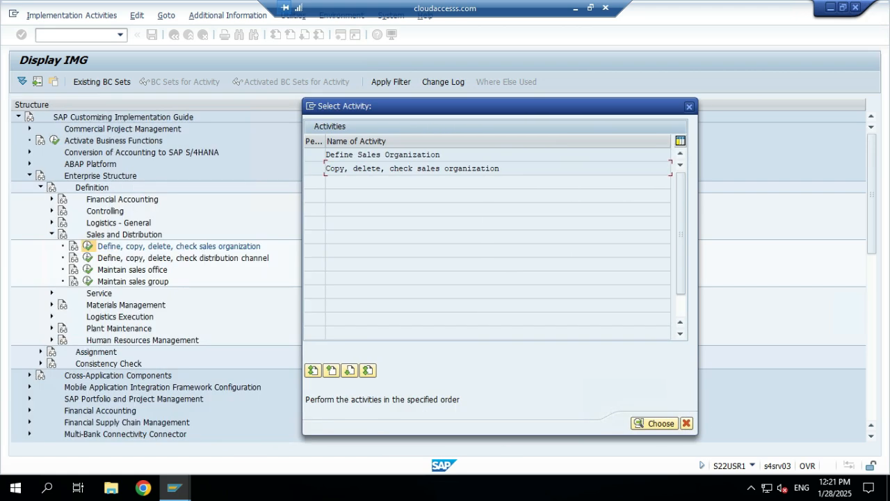
pyautogui.doubleClick(382, 154)
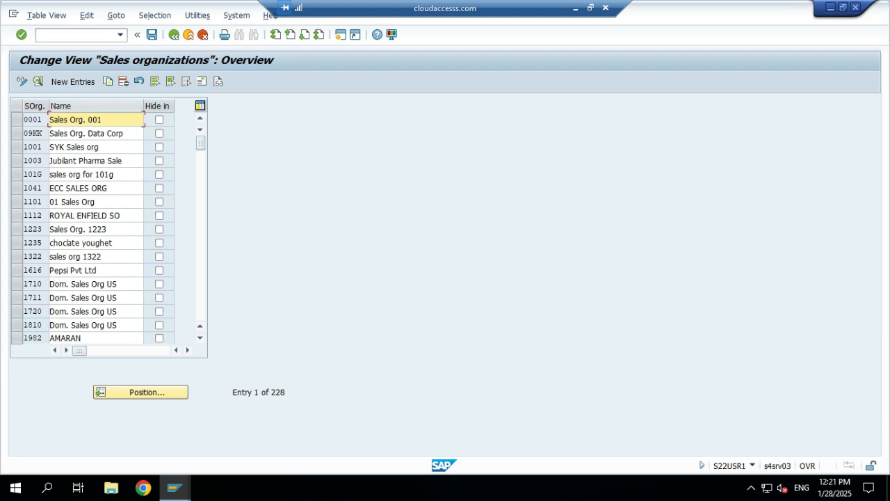
# Create a new sales organization entry with code 1006 and the name ABC Sales Org.
pyautogui.click(72, 82)
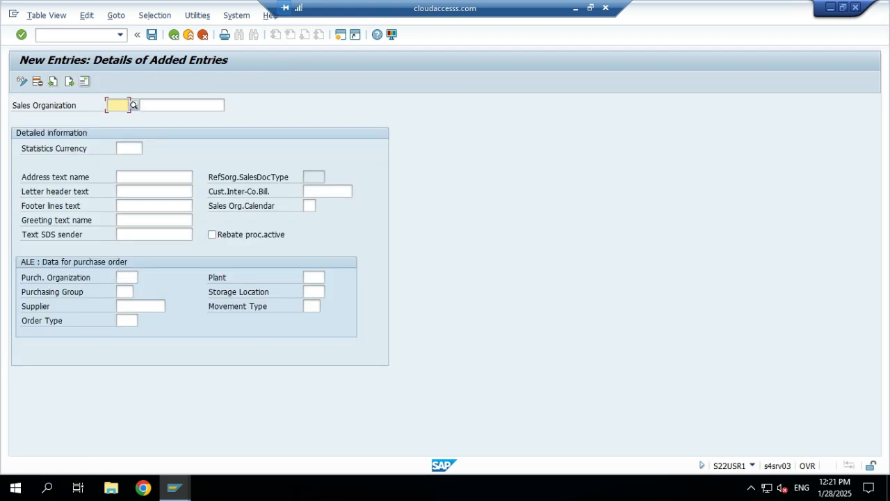
pyautogui.write('100')
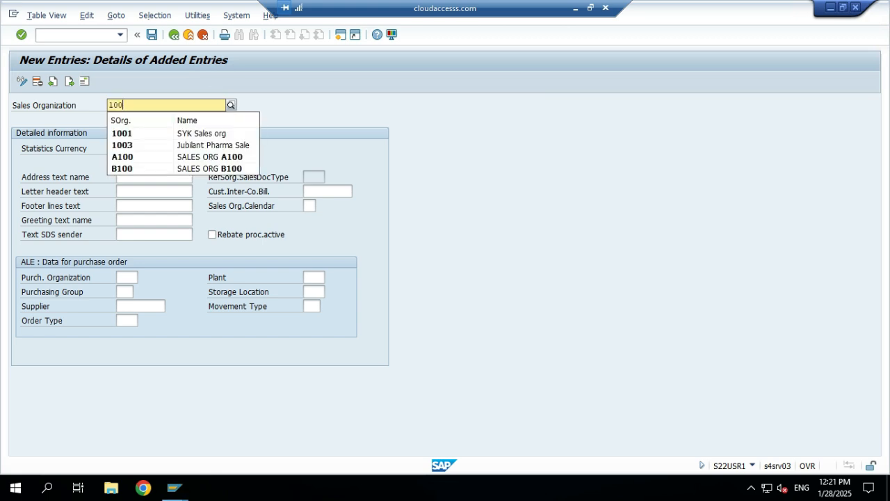
pyautogui.write('6')
pyautogui.press('Tab')
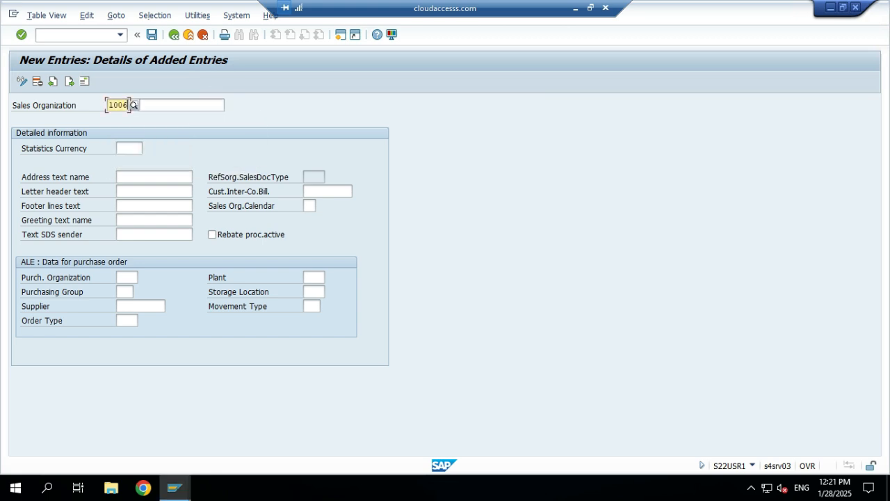
pyautogui.write('AB')
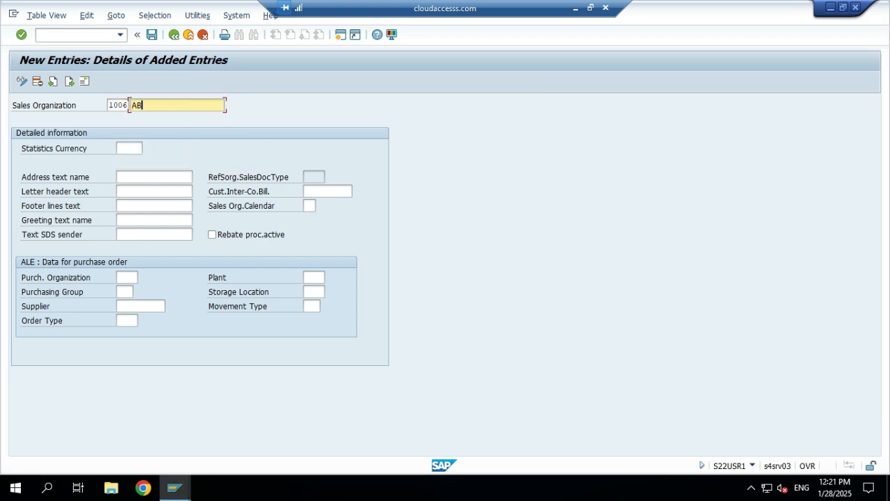
pyautogui.write('C Sales Org')
pyautogui.hotkey('shift', 'Tab')
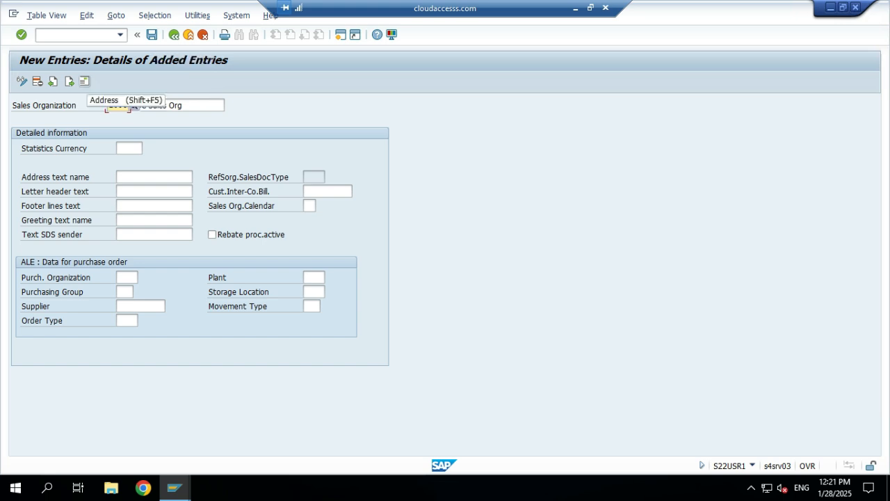
# Open the address details of sales organization 1006 and enter the name ABC Sales Org and search term ABCSO.
pyautogui.click(85, 81)
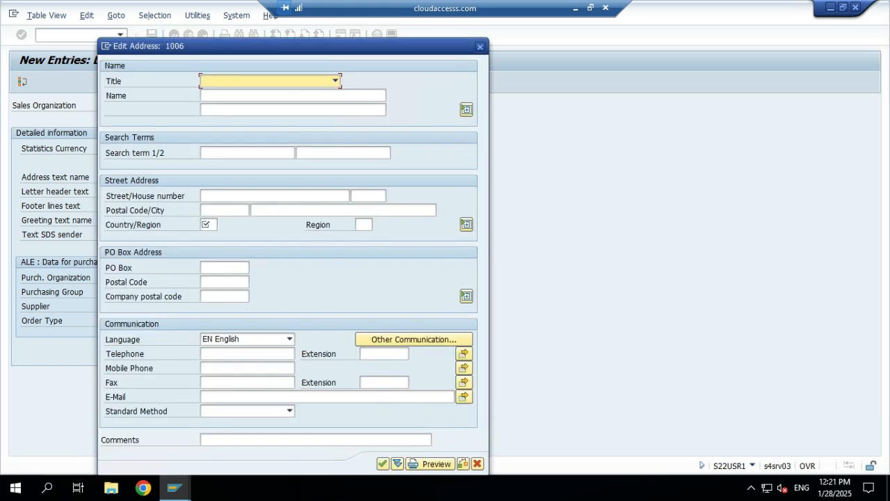
pyautogui.moveTo(264, 46); pyautogui.dragTo(573, 63)
pyautogui.click(570, 113)
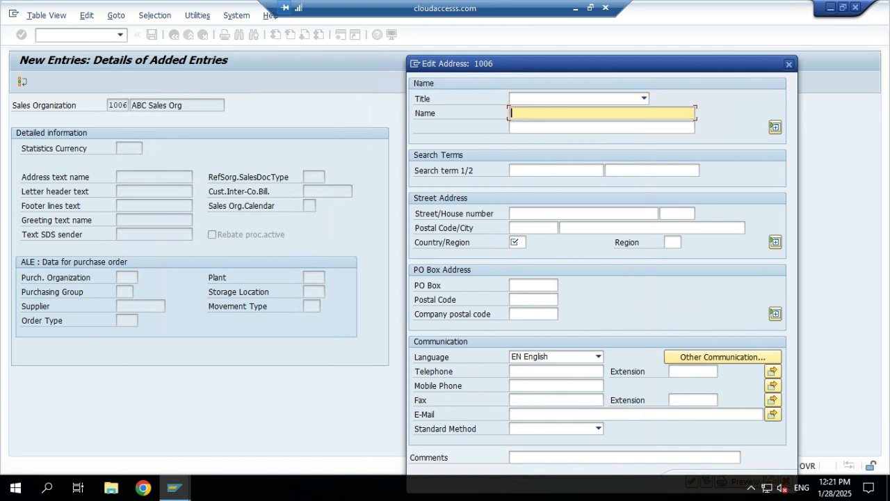
pyautogui.write('ABC Sales Org')
pyautogui.click(556, 171)
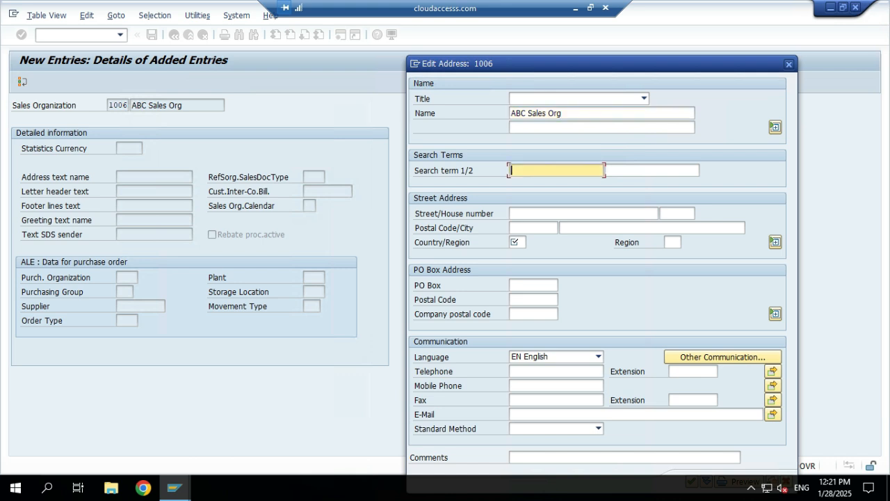
pyautogui.write('ABCSO')
# Enter postal code 411019 and city Pune in the street address of sales organization 1006.
pyautogui.click(533, 228)
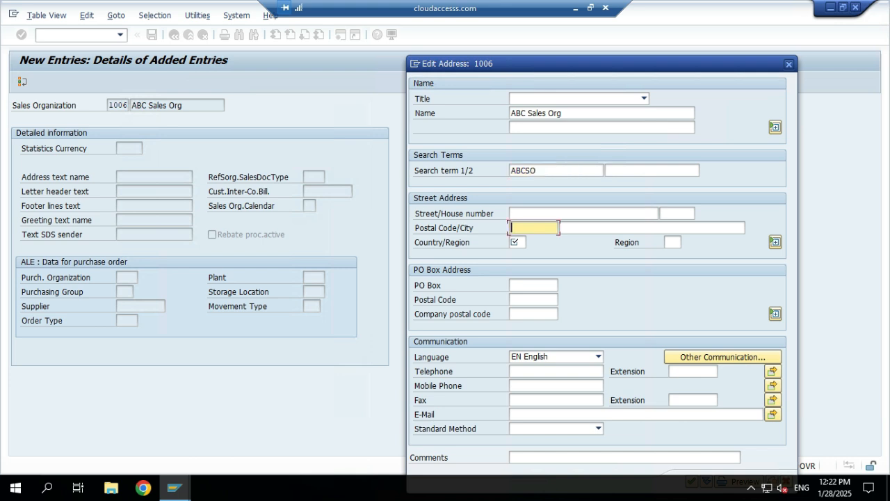
pyautogui.write('411019')
pyautogui.press('Tab')
pyautogui.write('Punr')
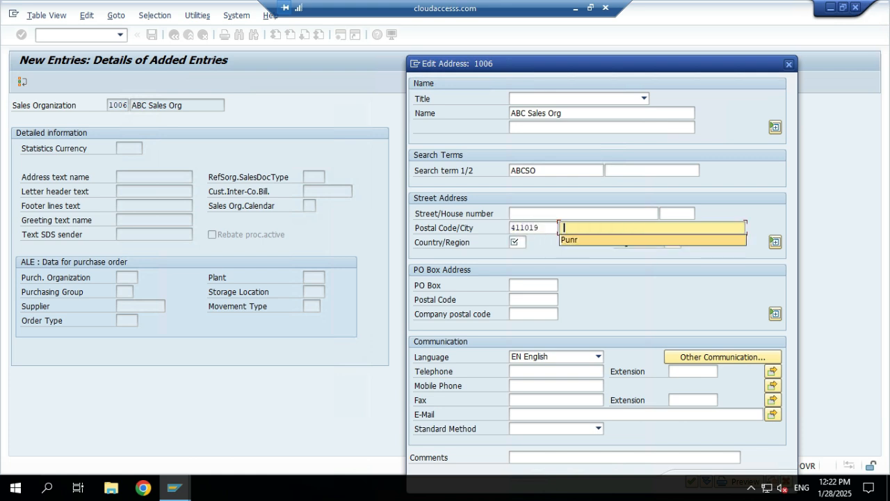
pyautogui.press('BackSpace')
pyautogui.write('e')
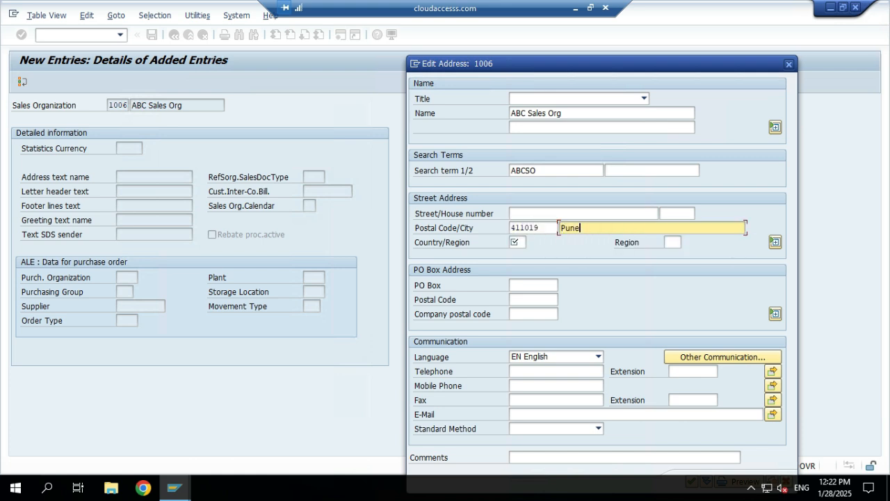
# Set the country to IN and the region to 13 in sales organization 1006's street address.
pyautogui.click(516, 242)
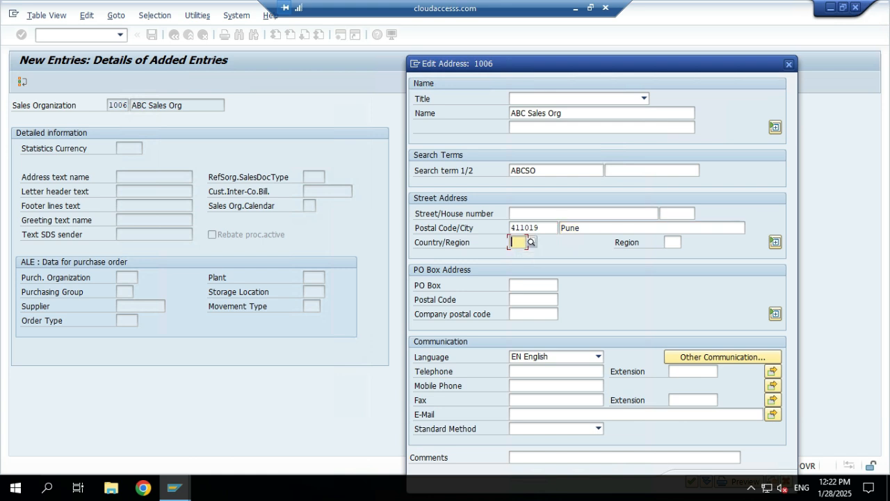
pyautogui.write('IN')
pyautogui.press('Return')
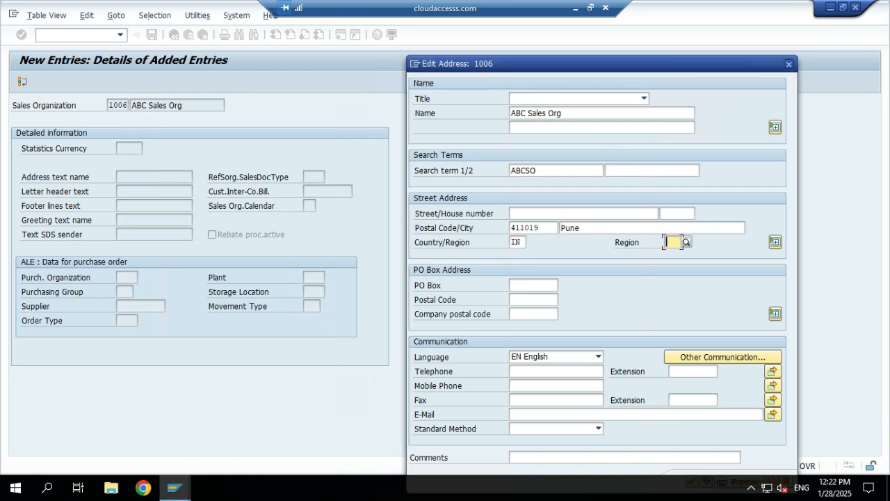
pyautogui.write('13')
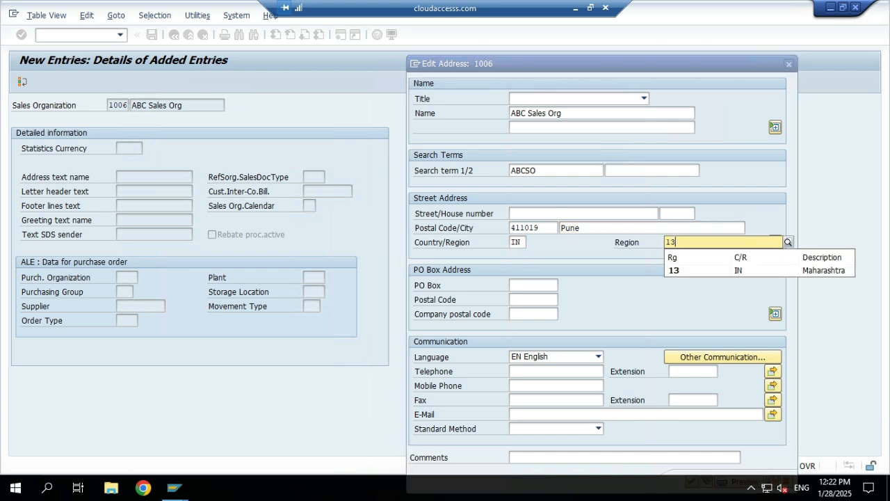
# Enter PO box Pune and PO box postal code 411019 in the address of sales organization 1006.
pyautogui.press('Return')
pyautogui.press('Tab')
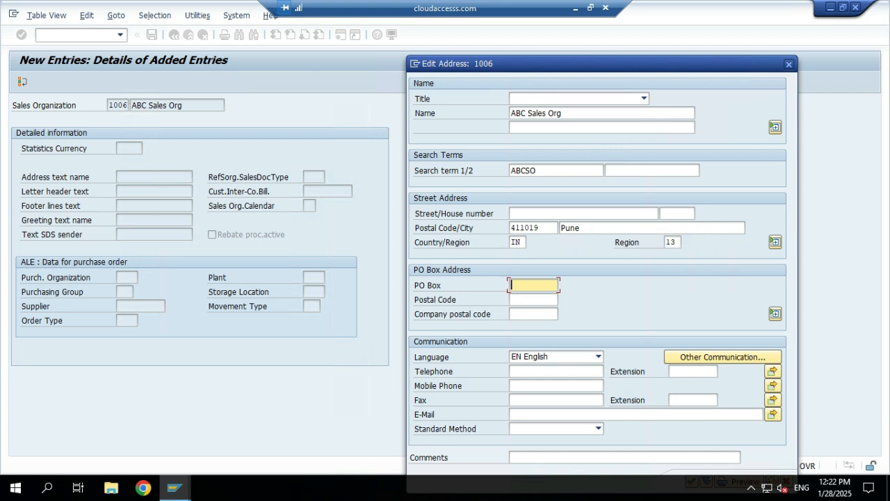
pyautogui.press('space')
pyautogui.press('Down')
pyautogui.press('Return')
pyautogui.press('Tab')
pyautogui.press('space')
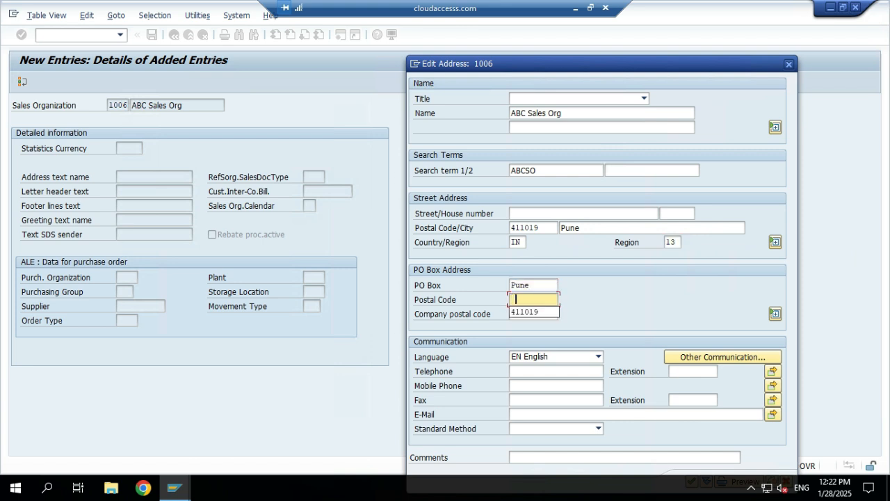
pyautogui.press('Down')
pyautogui.press('Return')
# Confirm the address and save sales organization 1006 under the Practice Session customizing request.
pyautogui.moveTo(591, 63); pyautogui.dragTo(603, 21)
pyautogui.click(703, 439)
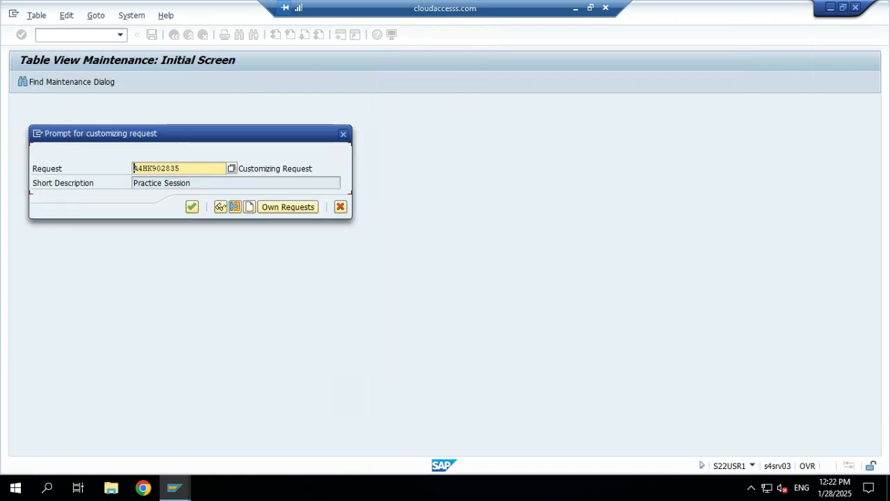
pyautogui.press('Return')
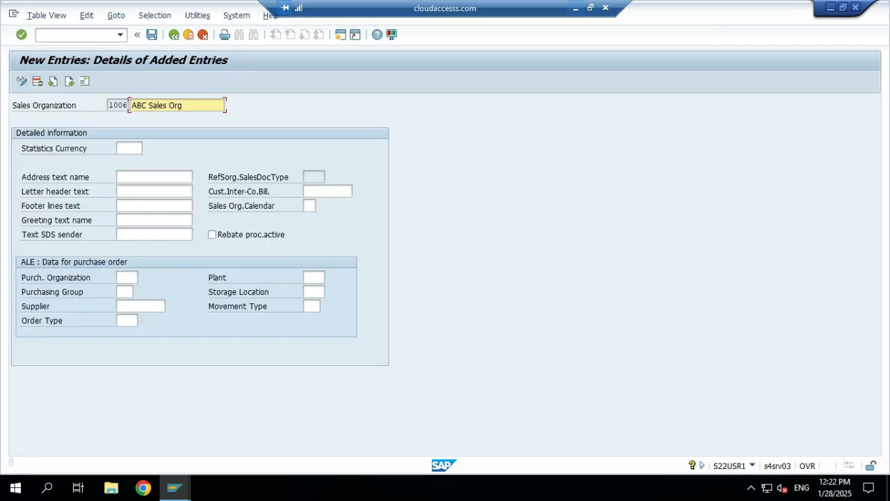
# Switch to Word and complete the Sales organization line with 1006 – ABC Sales Org.
pyautogui.moveTo(182, 105); pyautogui.dragTo(131, 105)
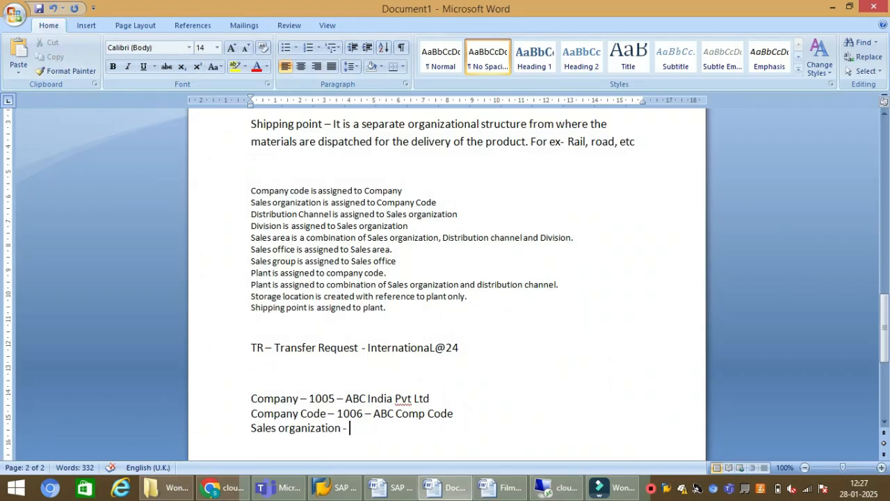
pyautogui.write('1006 -')
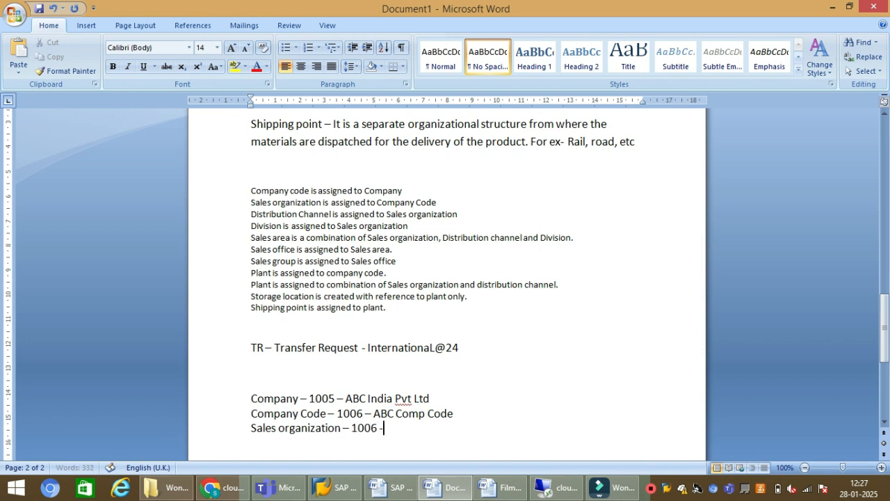
pyautogui.hotkey('ctrl', 'v')
pyautogui.press('Return')
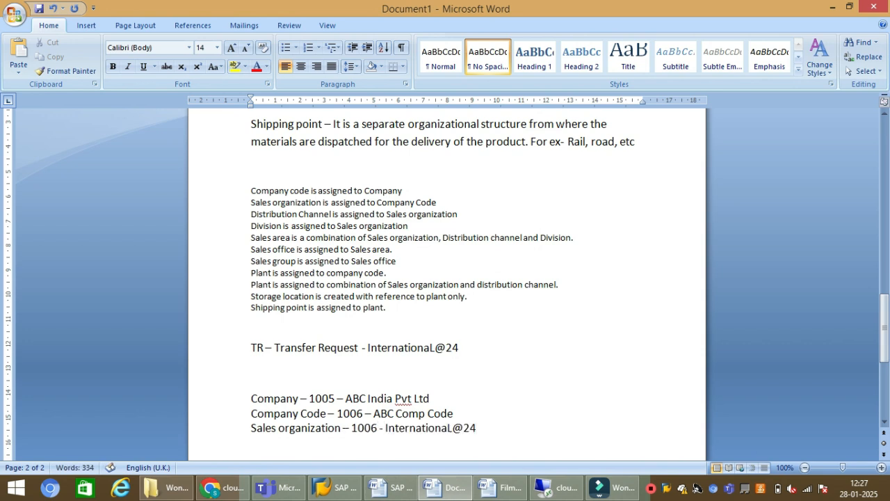
pyautogui.moveTo(477, 428); pyautogui.dragTo(388, 428)
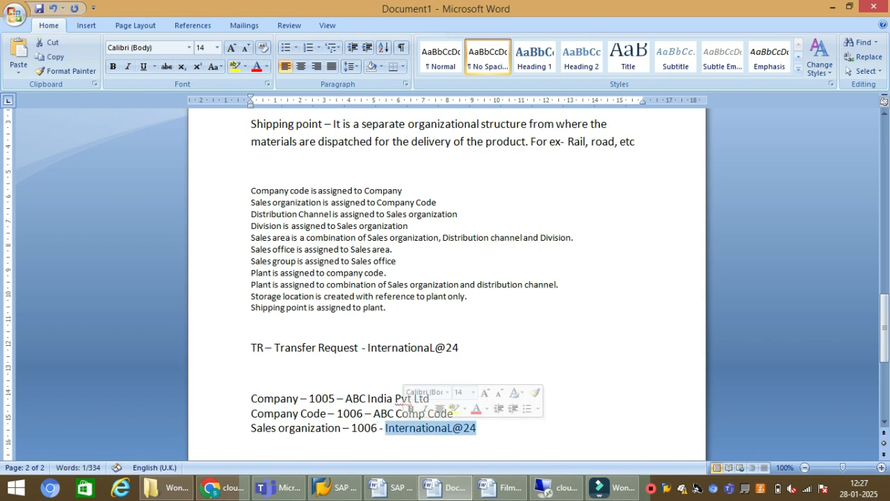
pyautogui.write('ABC Sa')
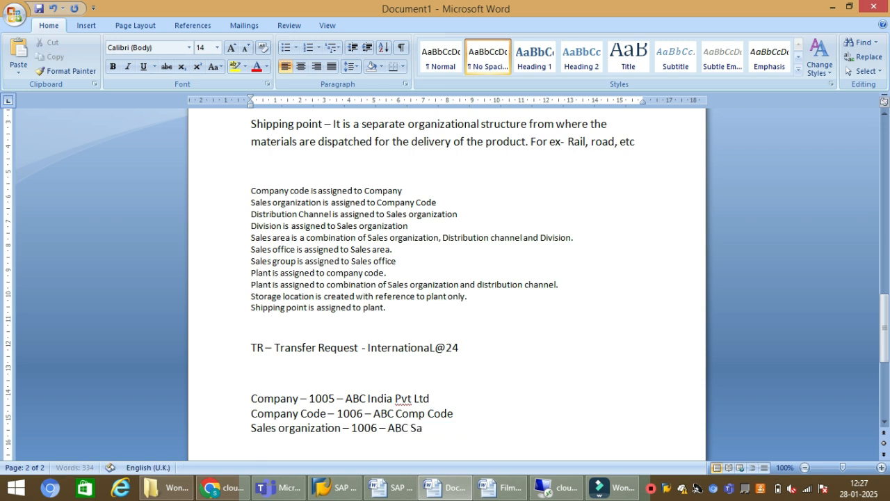
pyautogui.write('les Org')
pyautogui.press('Return')
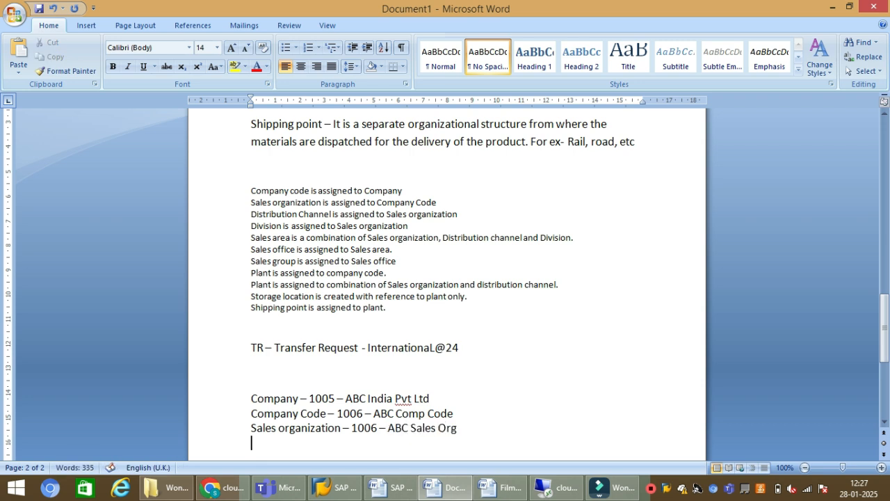
# Add a line labelled Distribution Channel - below the Sales organization line.
pyautogui.write('Distrib')
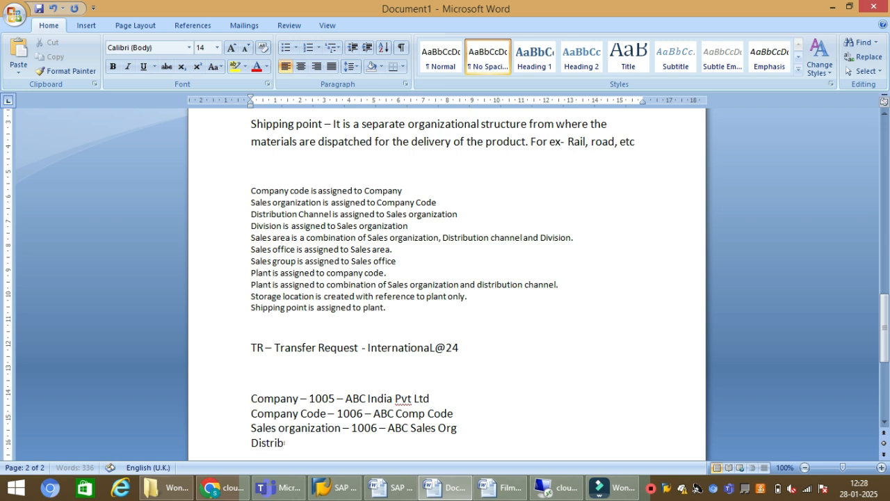
pyautogui.write('ution Channel -')
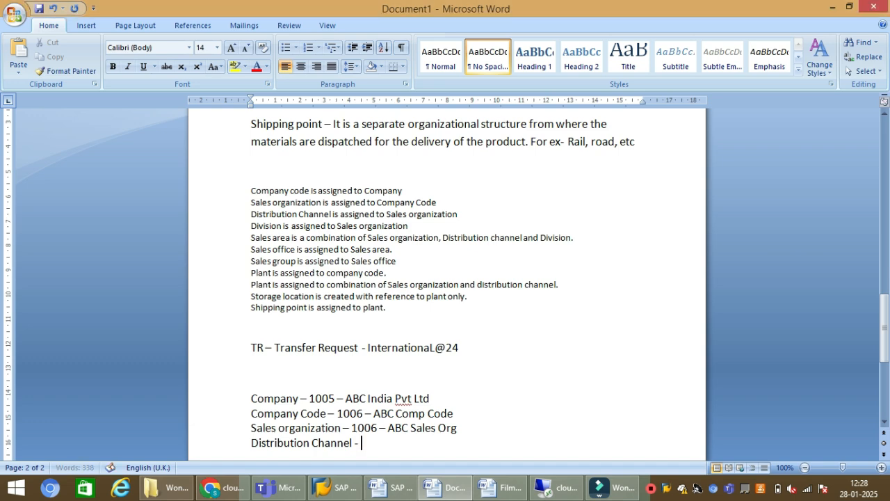
# Switch back to SAP and leave the sales organization activity to return to the IMG structure.
pyautogui.click(556, 487)
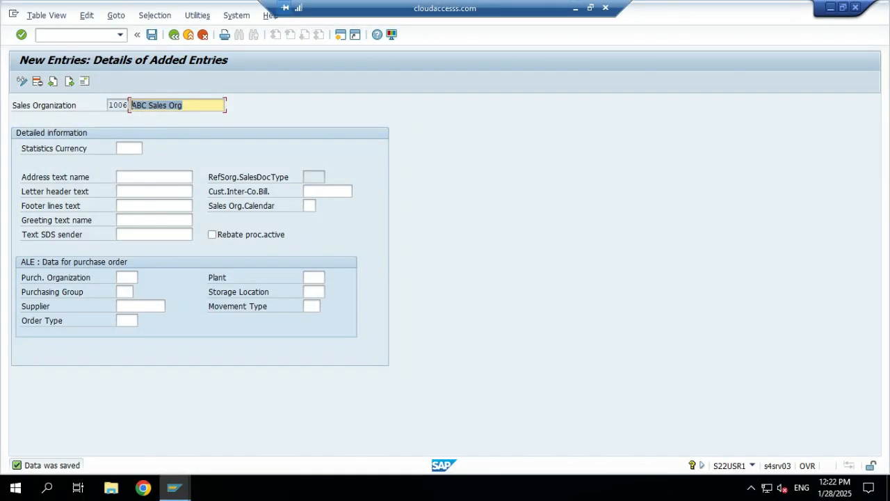
pyautogui.click(174, 34)
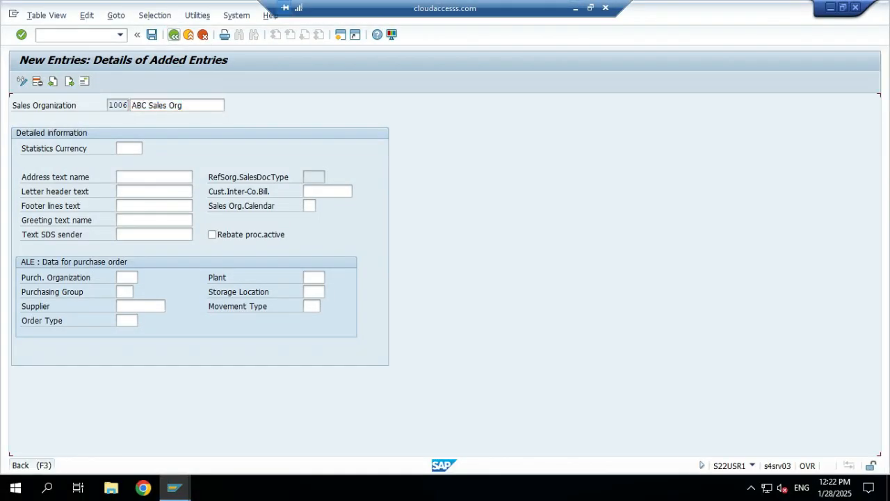
pyautogui.click(174, 34)
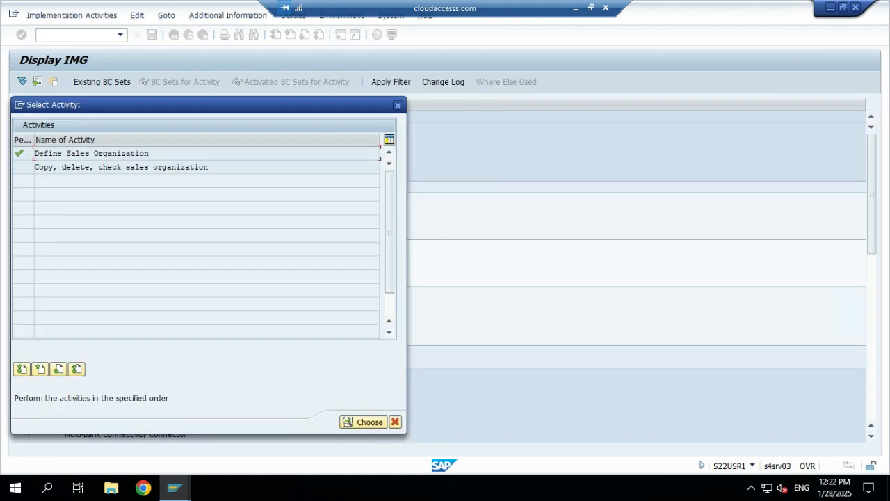
pyautogui.press('Escape')
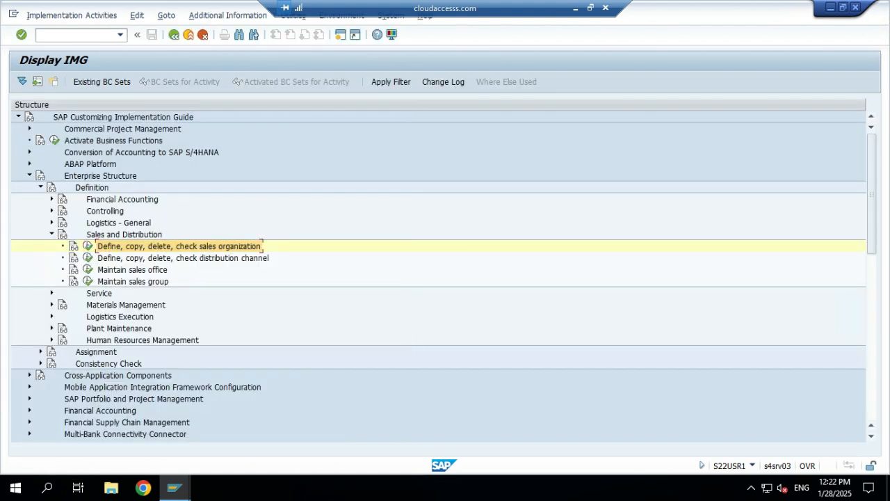
# Open the Define distribution channel activity under Sales and Distribution in the enterprise structure definition.
pyautogui.click(182, 258)
pyautogui.click(88, 258)
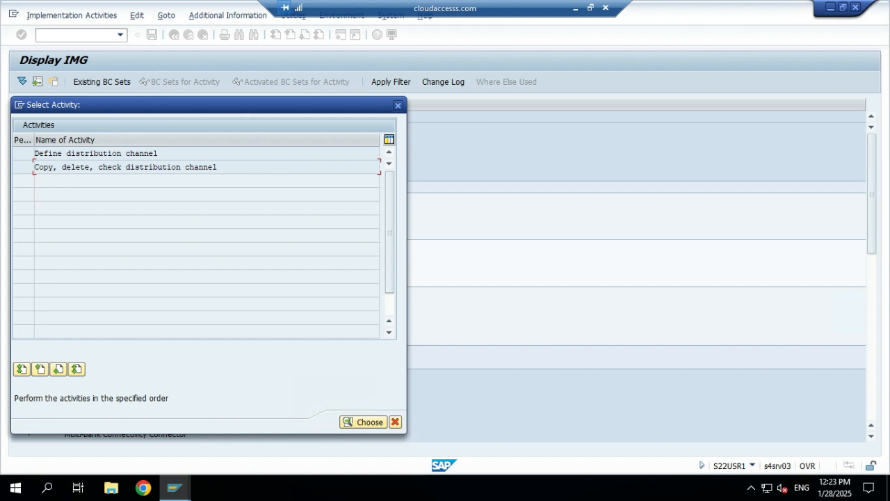
pyautogui.doubleClick(96, 154)
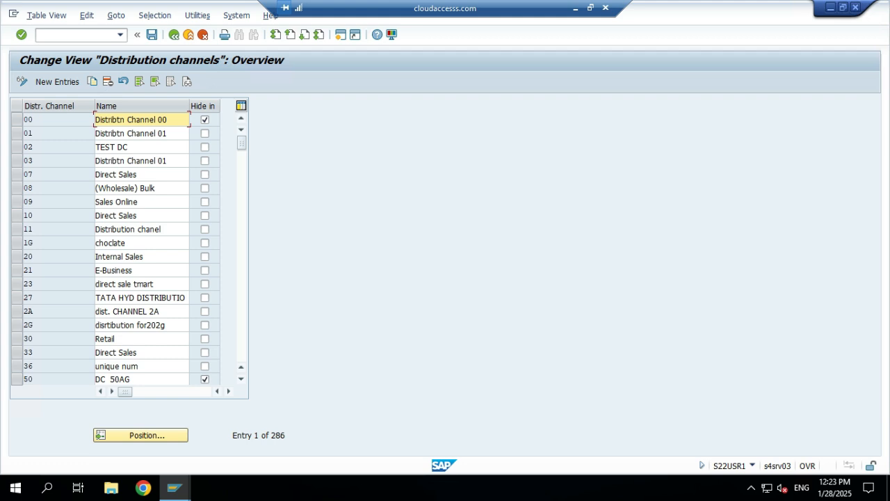
# Start new distribution channel entries and enter the codes 05 and 06.
pyautogui.click(56, 82)
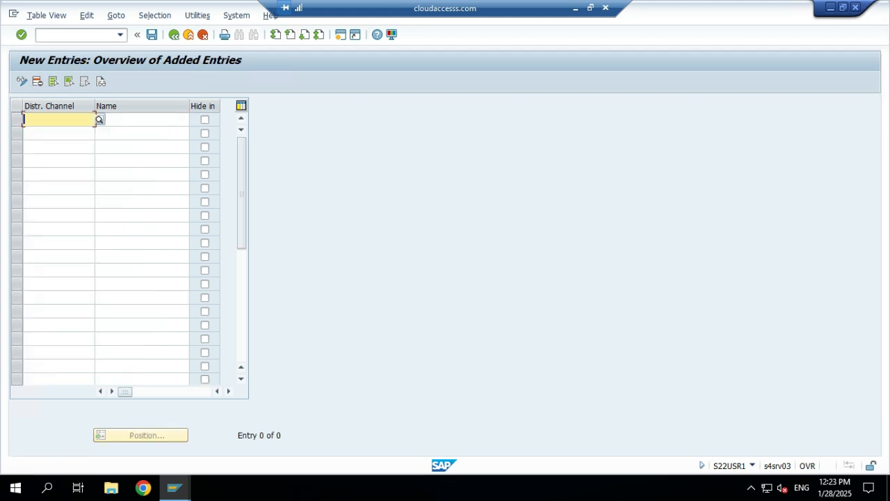
pyautogui.write('05')
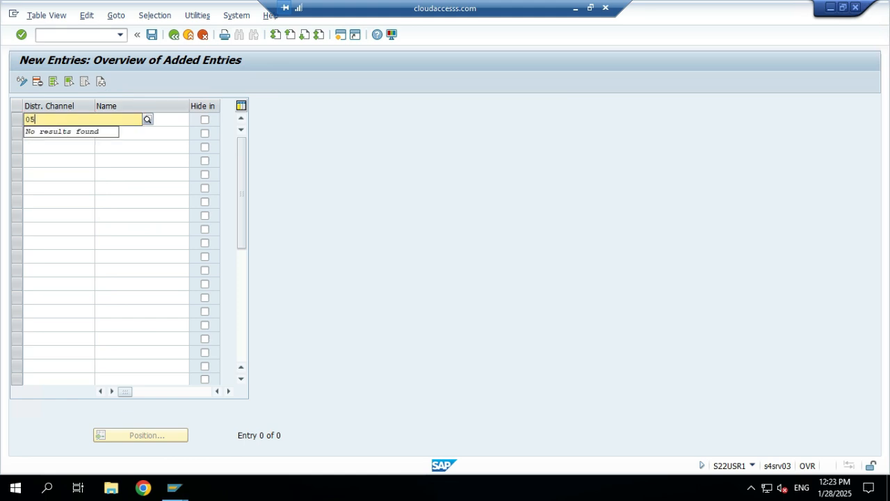
pyautogui.press('Down')
pyautogui.press('Down')
pyautogui.press('Up')
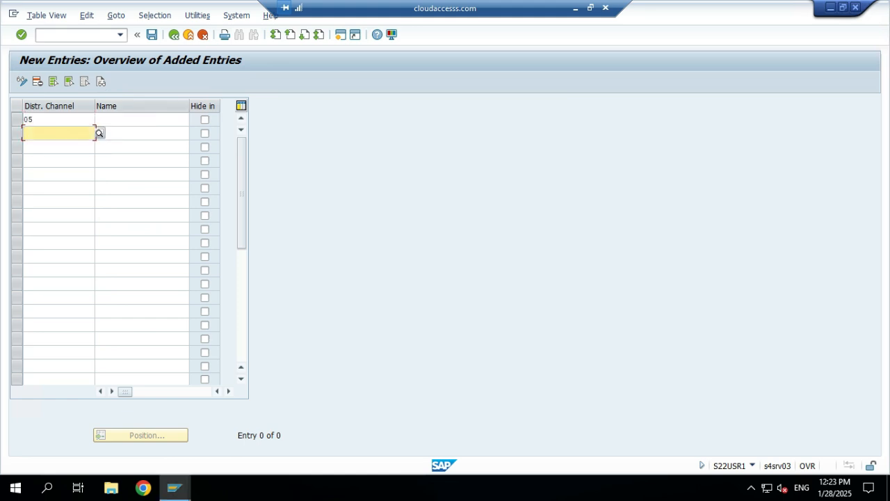
pyautogui.write('06')
pyautogui.press('Return')
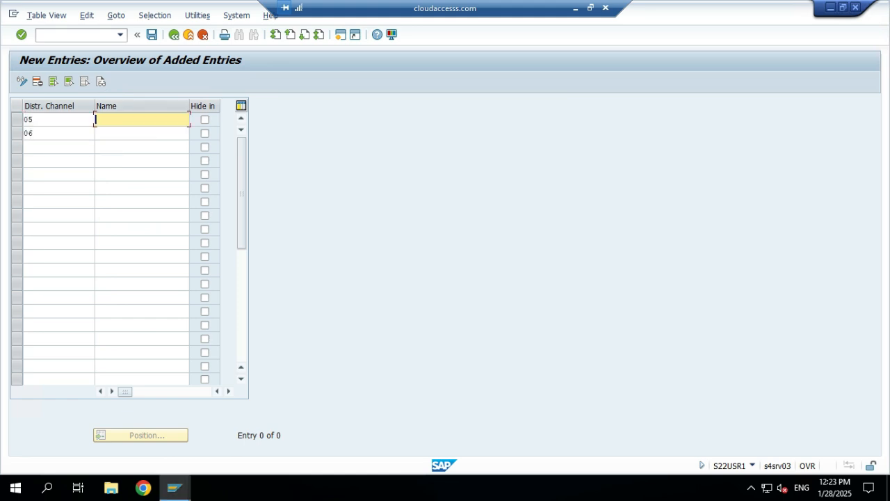
# Name distribution channel 05 Dealer and 06 Amazon, and save both entries to the customizing request.
pyautogui.write('Dealer')
pyautogui.click(142, 133)
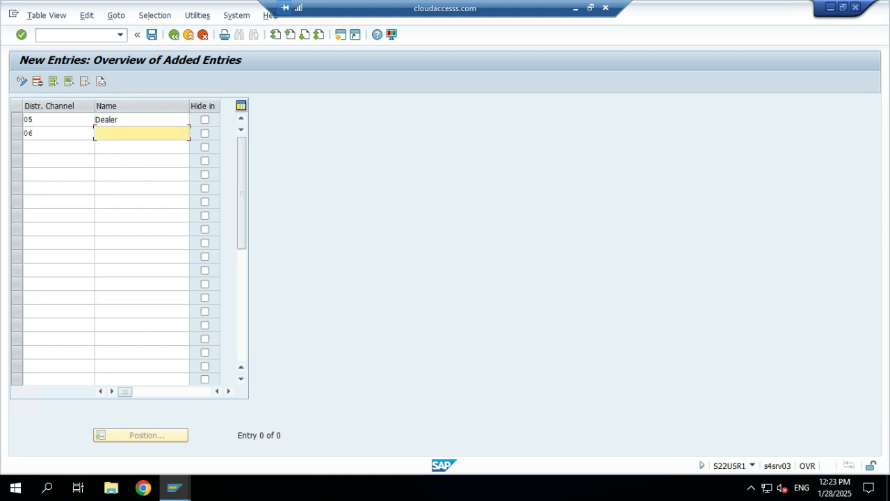
pyautogui.write('Amazon')
pyautogui.click(142, 161)
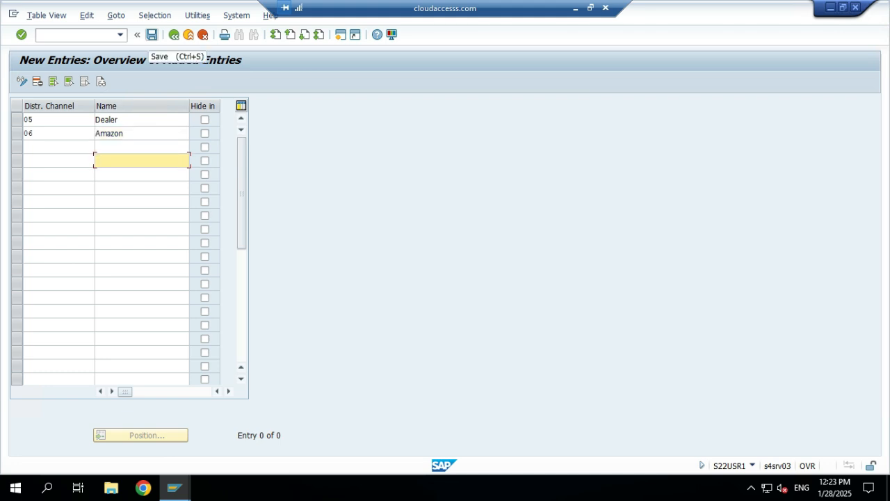
pyautogui.click(152, 34)
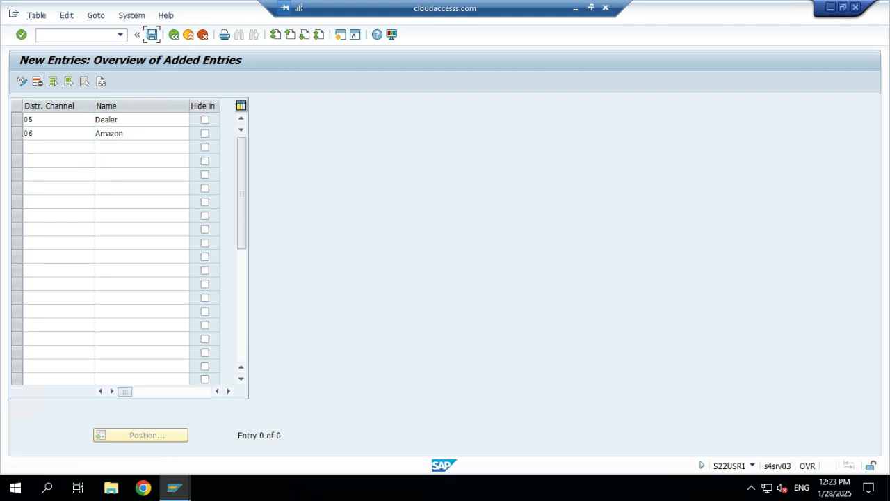
pyautogui.press('Return')
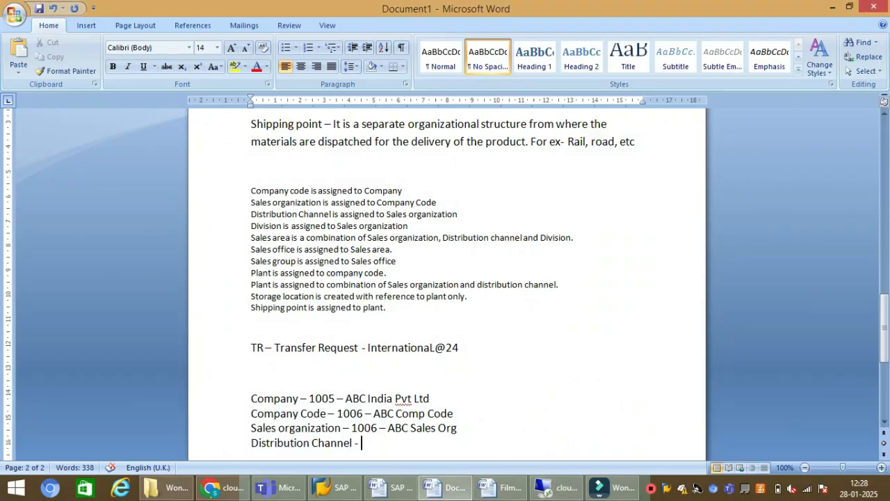
# Switch to Word and complete the Distribution Channel line with 05 (Dealer), 06(Amazon).
pyautogui.write('05 (Deale')
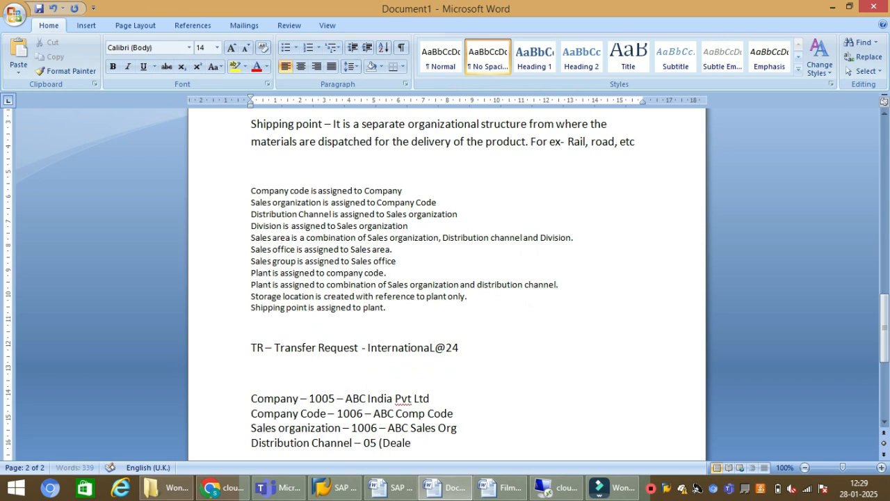
pyautogui.write('r), 06(Amazo')
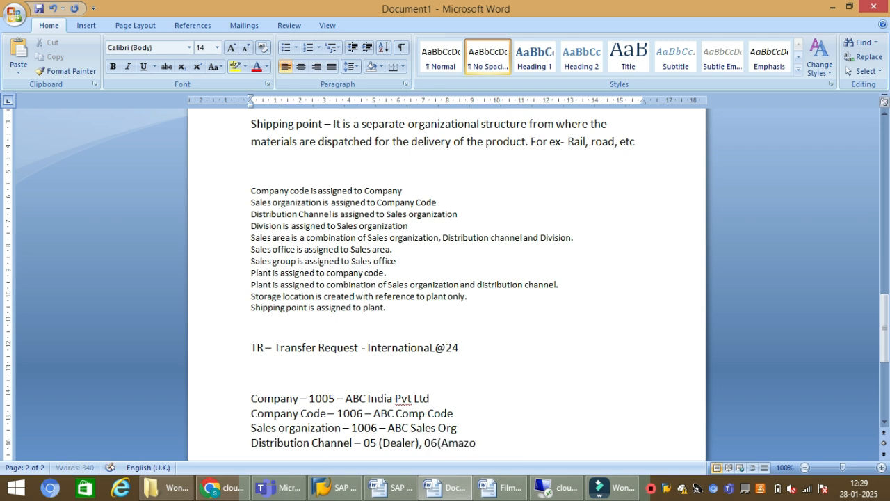
pyautogui.write('n)')
pyautogui.press('Return')
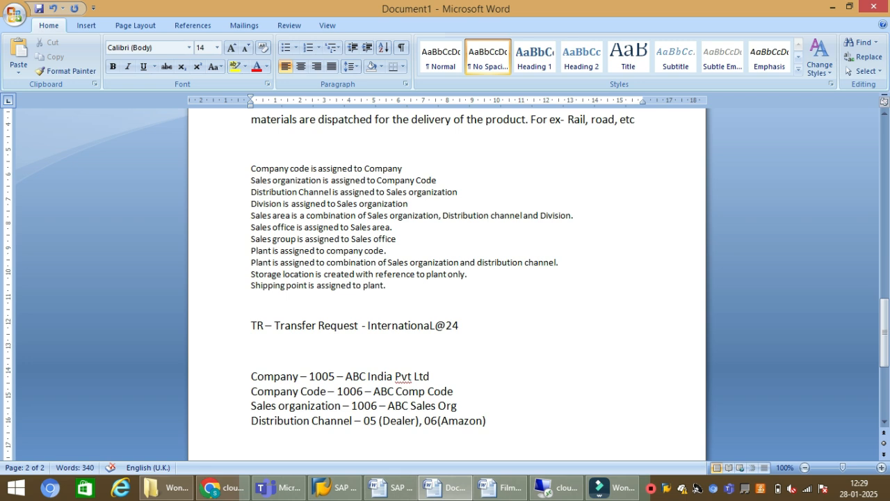
# Add lines labelled Division –, Sales Office – and Sales Group - below the Distribution Channel line.
pyautogui.write('Sale')
pyautogui.press('BackSpace')
pyautogui.press('BackSpace')
pyautogui.press('BackSpace')
pyautogui.press('BackSpace')
pyautogui.write('Division -')
pyautogui.press('Return')
pyautogui.write('Sale')
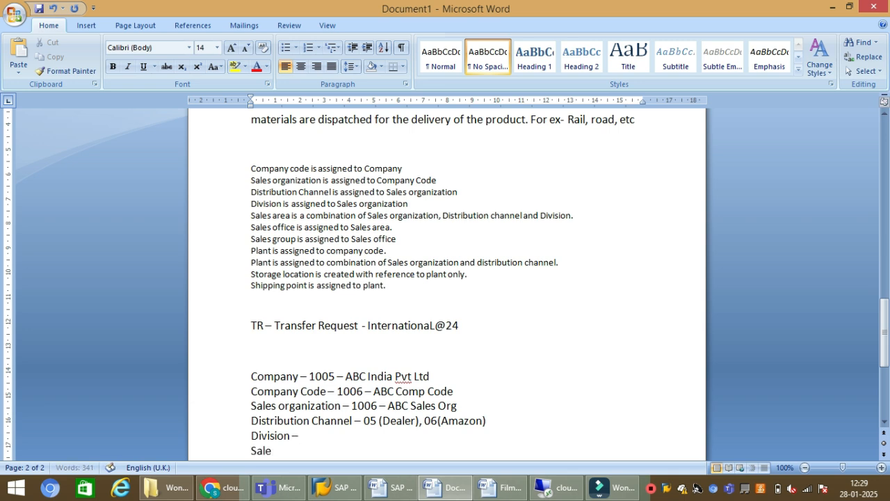
pyautogui.write('s Office -')
pyautogui.press('Return')
pyautogui.write('Sales')
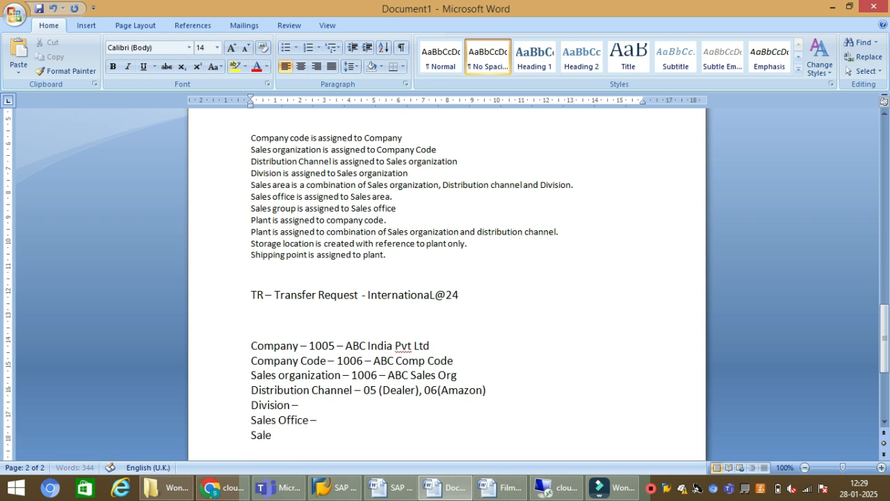
pyautogui.write(' Group -')
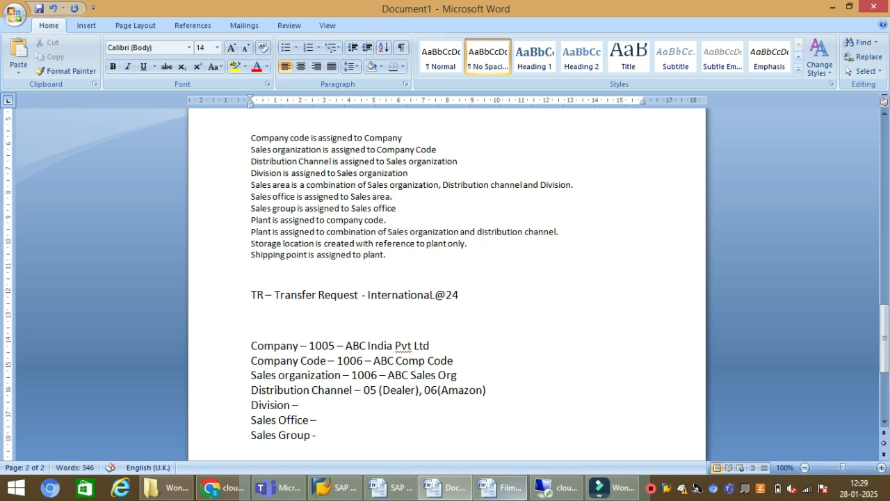
# Switch back to SAP, leave the distribution channel activity and open Maintain sales office under Sales and Distribution.
pyautogui.click(556, 486)
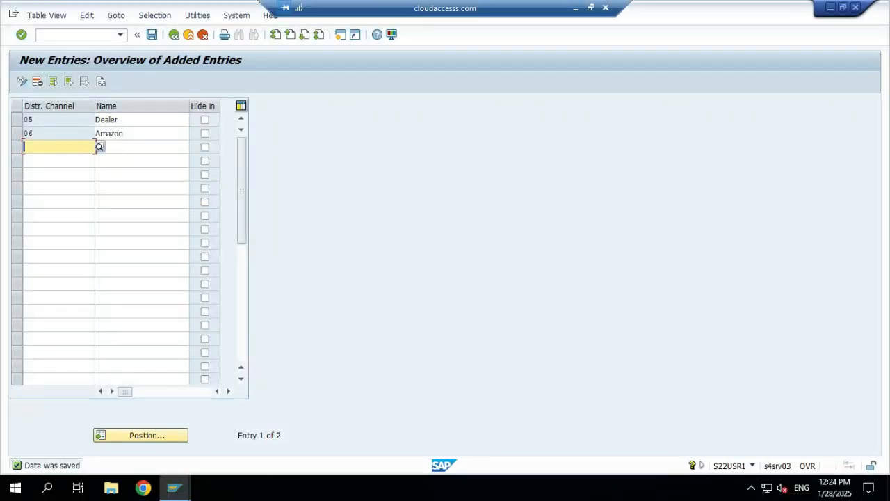
pyautogui.click(174, 34)
pyautogui.click(174, 34)
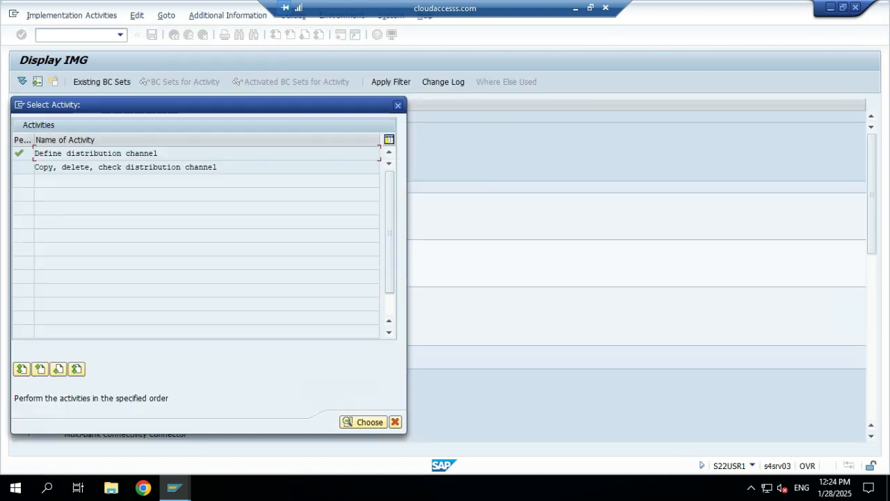
pyautogui.click(398, 105)
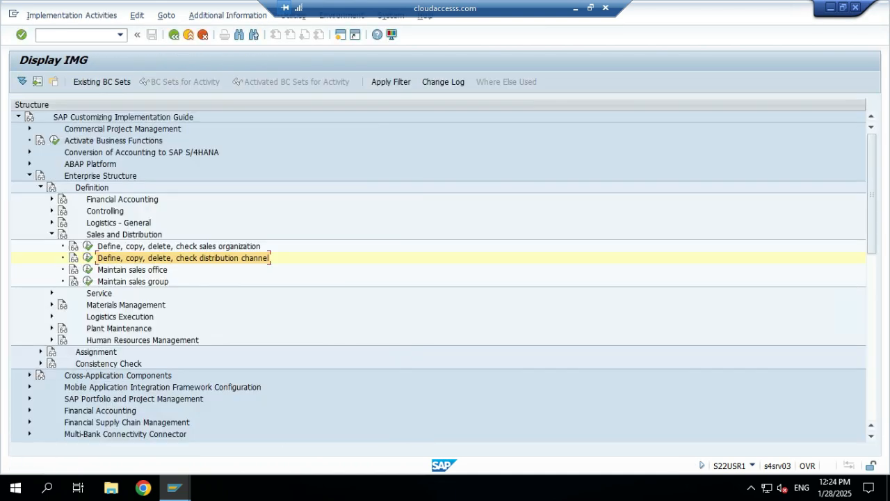
pyautogui.click(133, 270)
pyautogui.click(88, 269)
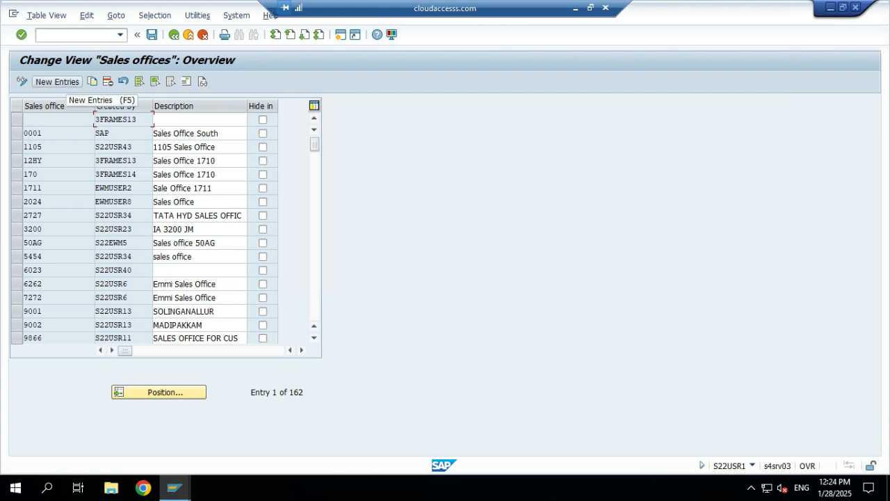
# Create a new sales office entry 1005 with the description ABC Pune Office and save it to bring up its address form.
pyautogui.click(57, 82)
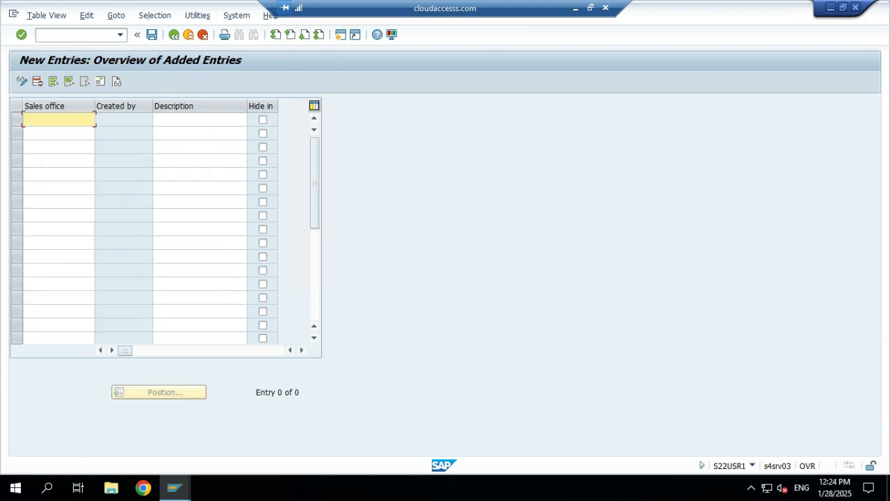
pyautogui.write('110')
pyautogui.write('0')
pyautogui.press('BackSpace')
pyautogui.press('BackSpace')
pyautogui.press('BackSpace')
pyautogui.write('00')
pyautogui.press('Tab')
pyautogui.write('ABC')
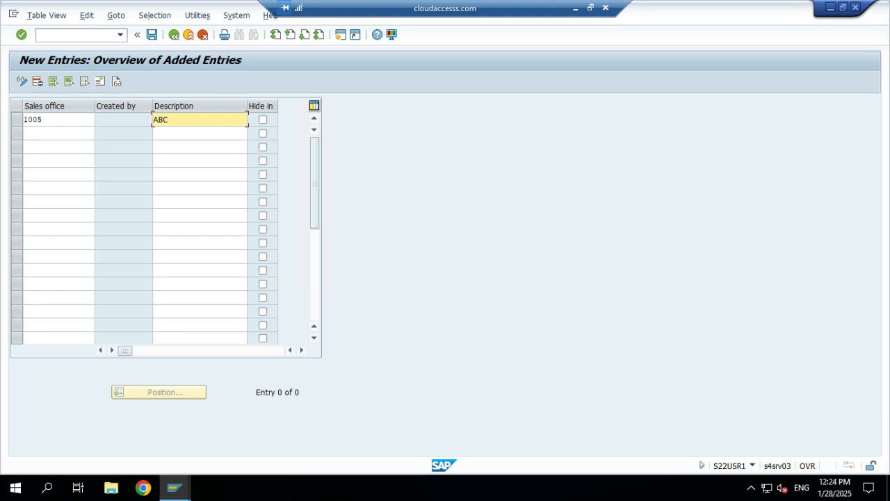
pyautogui.write(' Pune Office')
pyautogui.click(152, 34)
# In the address of sales office 1005, enter the name ABC Pune Office and the search term ABCPO.
pyautogui.click(310, 95)
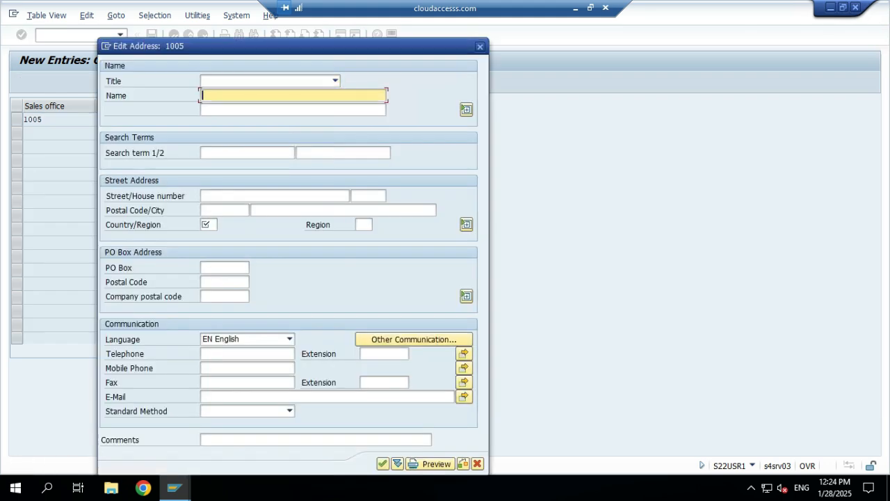
pyautogui.write('ABC')
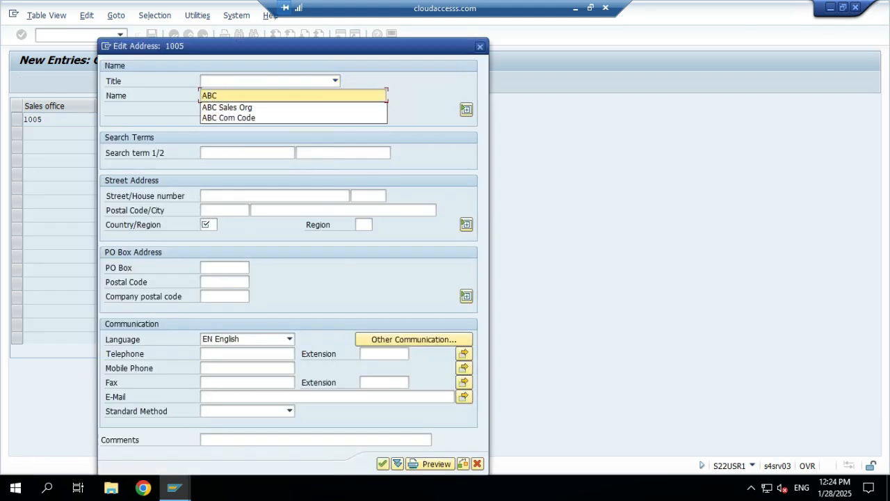
pyautogui.write(' Pune Offic')
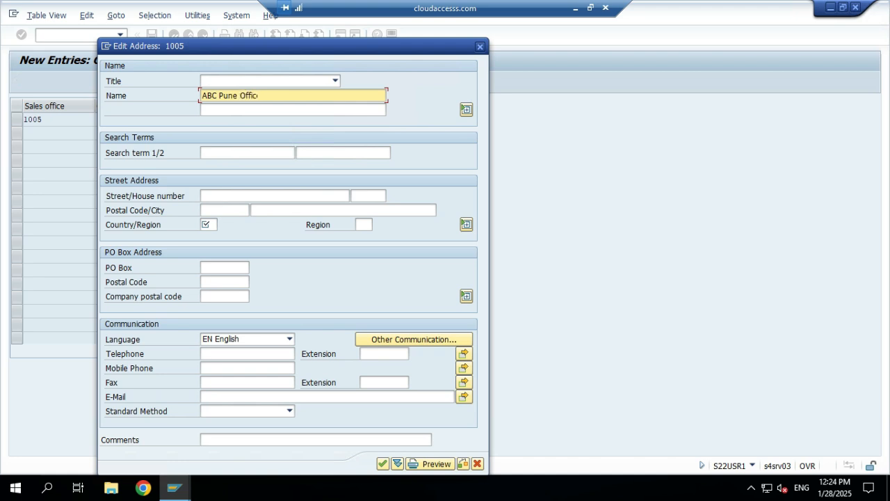
pyautogui.write('e')
pyautogui.click(247, 153)
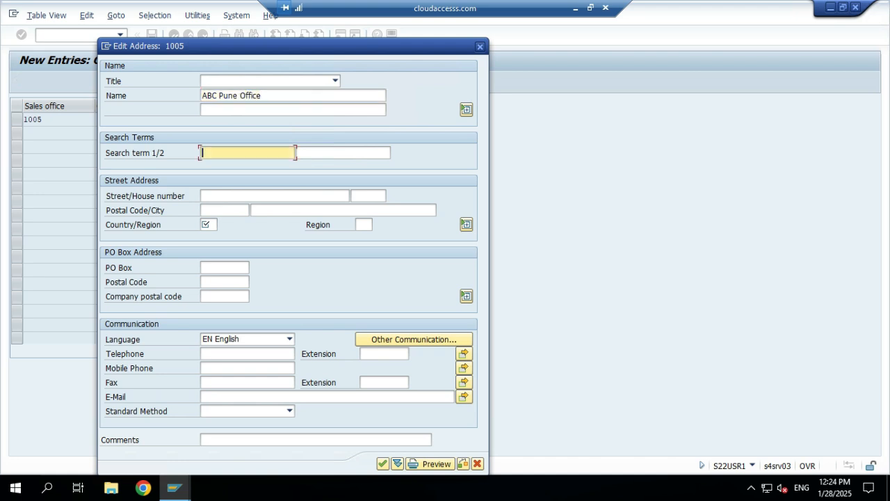
pyautogui.write('ABCPO')
# Fill in the sales office's street-address postal code and city, with country IN and region 13.
pyautogui.click(225, 210)
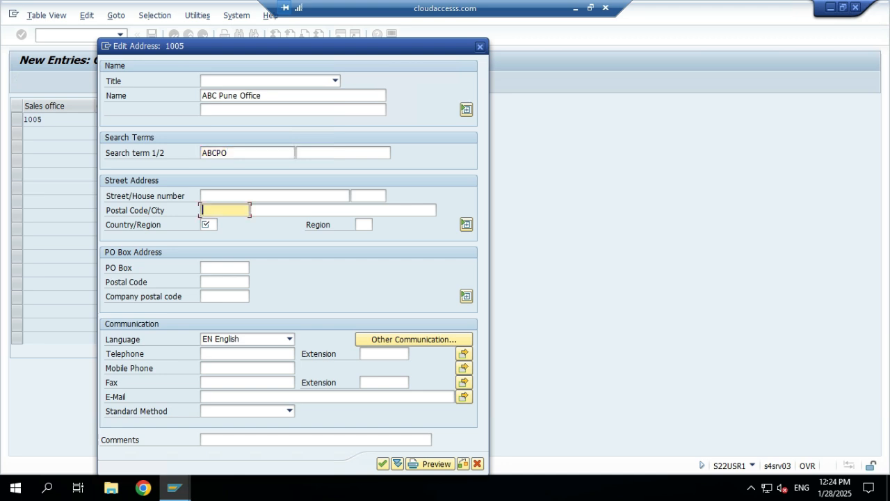
pyautogui.write('411019')
pyautogui.press('Tab')
pyautogui.write('PUNE')
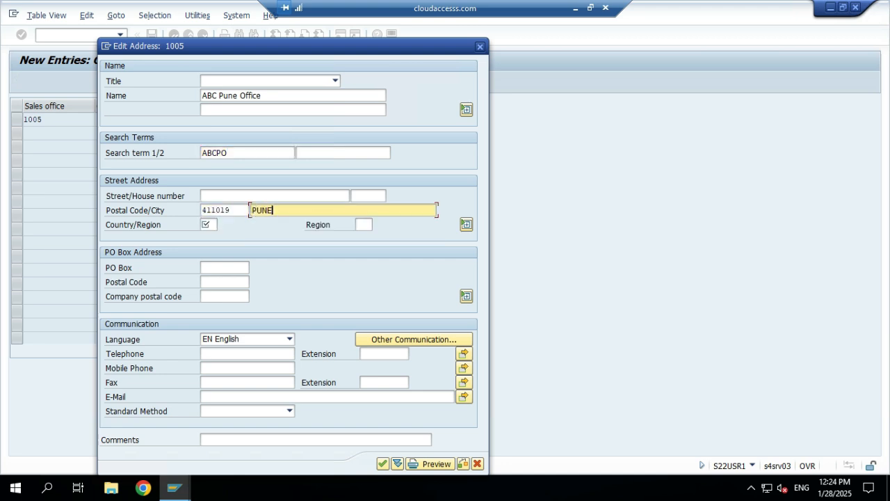
pyautogui.press('Tab')
pyautogui.write('I')
pyautogui.press('BackSpace')
pyautogui.write('IN')
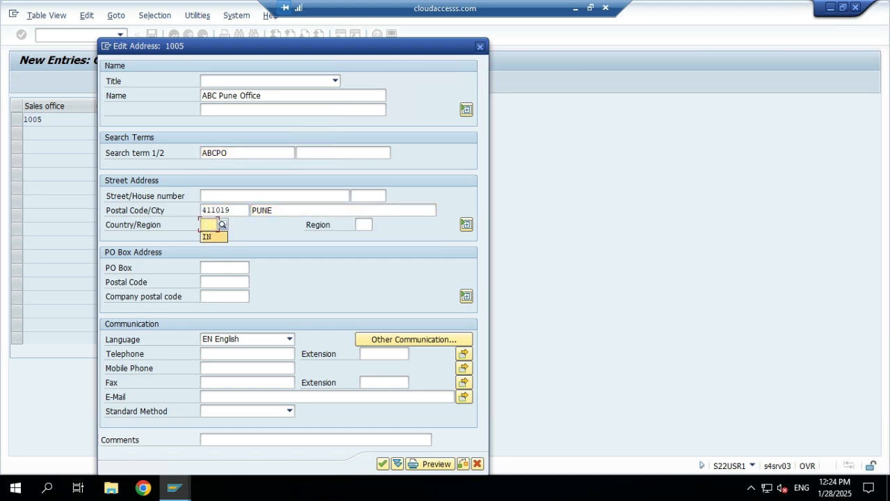
pyautogui.press('Tab')
pyautogui.write('13')
pyautogui.press('Tab')
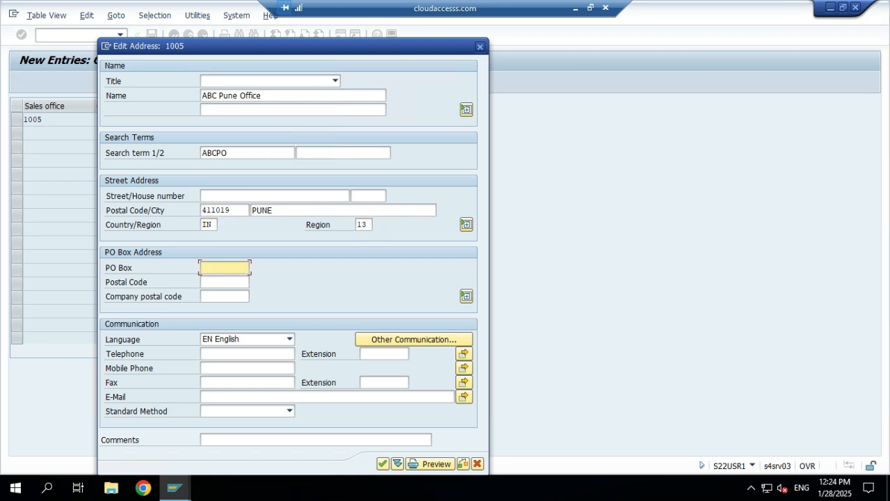
# Fill in the PO box and its postal code, confirm the address and accept the Practice Session customizing request.
pyautogui.write('Pune')
pyautogui.press('Tab')
pyautogui.write('411019')
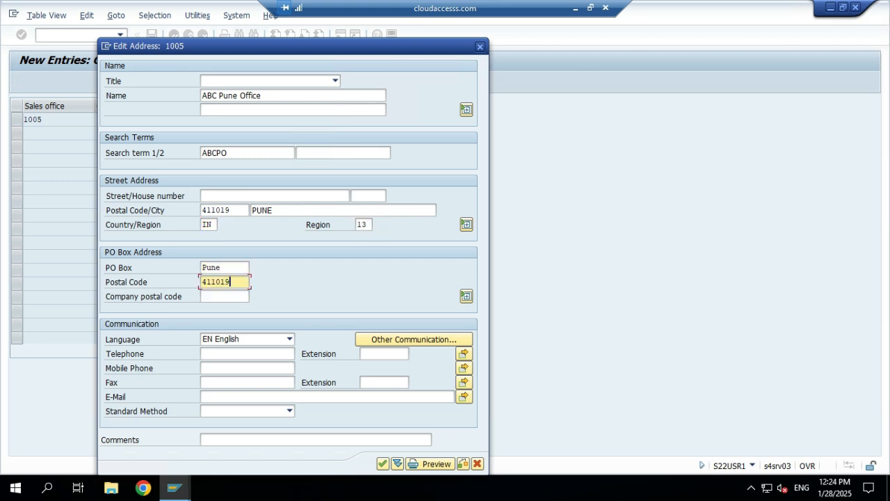
pyautogui.press('Return')
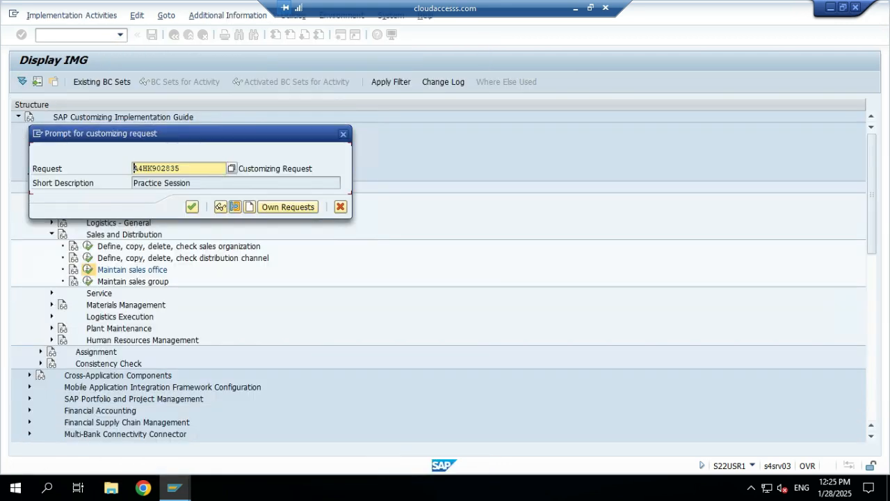
pyautogui.press('Return')
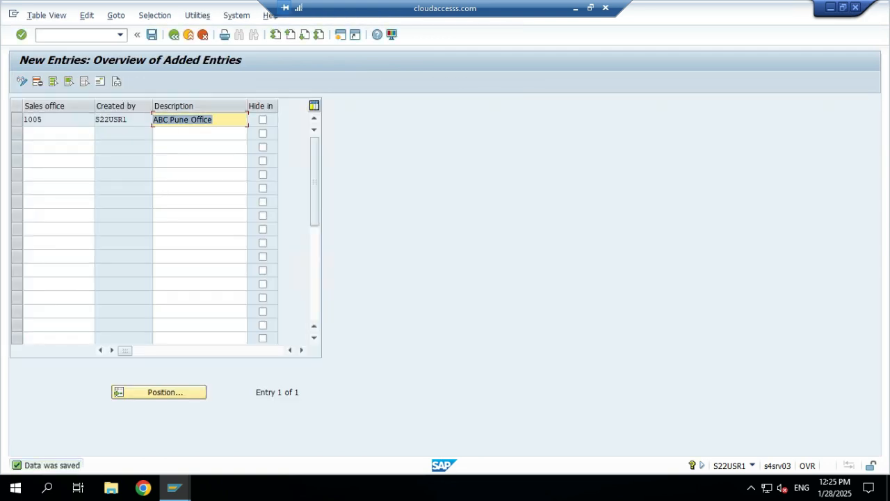
# Copy the sales office description, complete Word's Sales Office line with 1005 - ABC Pune Office, and return to SAP.
pyautogui.click(201, 120)
pyautogui.click(576, 8)
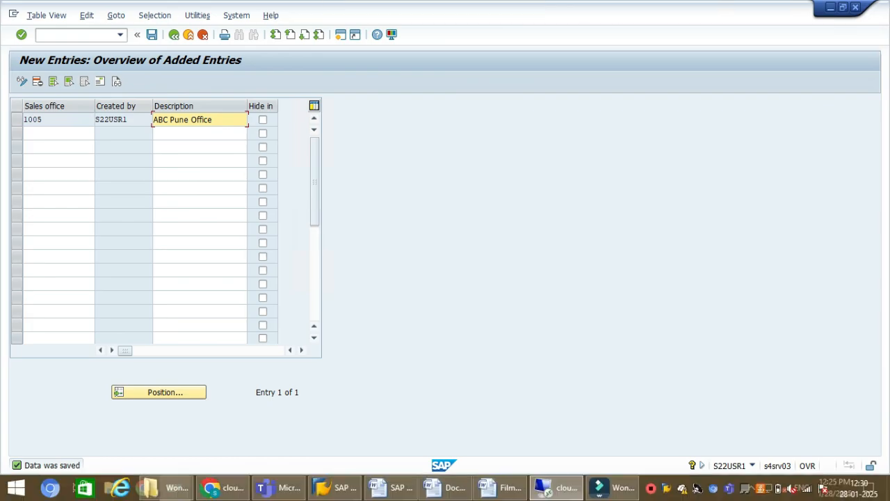
pyautogui.click(320, 420)
pyautogui.write('1005 -')
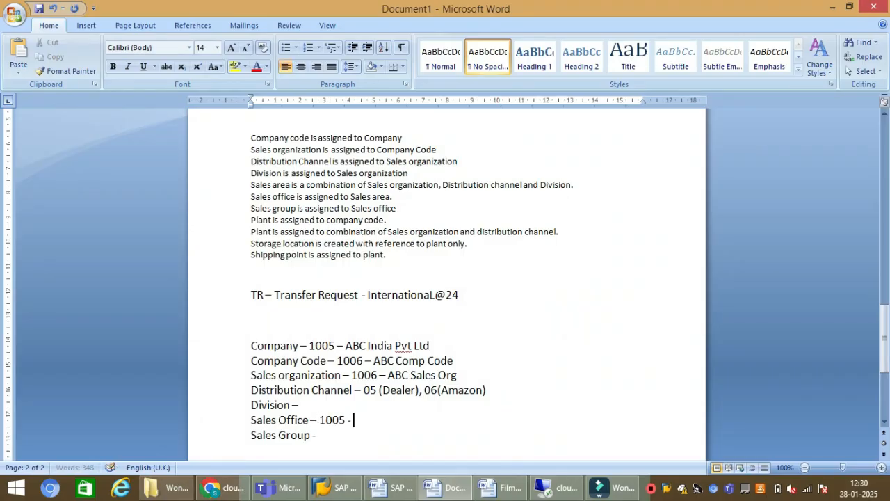
pyautogui.write('ABC Pune Office')
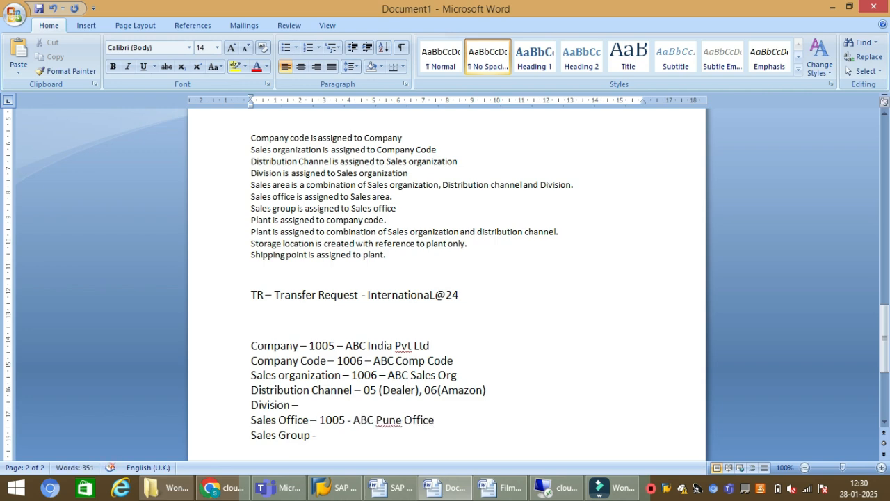
pyautogui.click(556, 488)
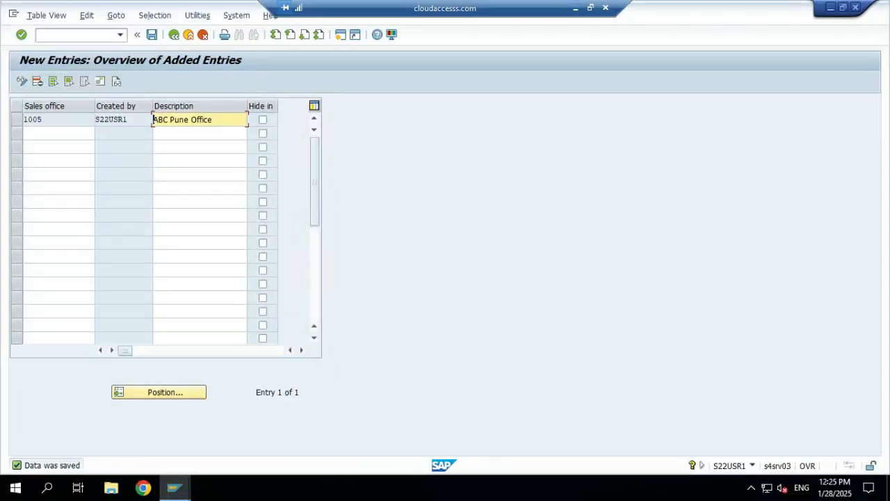
# Create sales group 105 with the description ABC Pune Team and save it under the Practice Session customizing request.
pyautogui.click(173, 35)
pyautogui.click(173, 35)
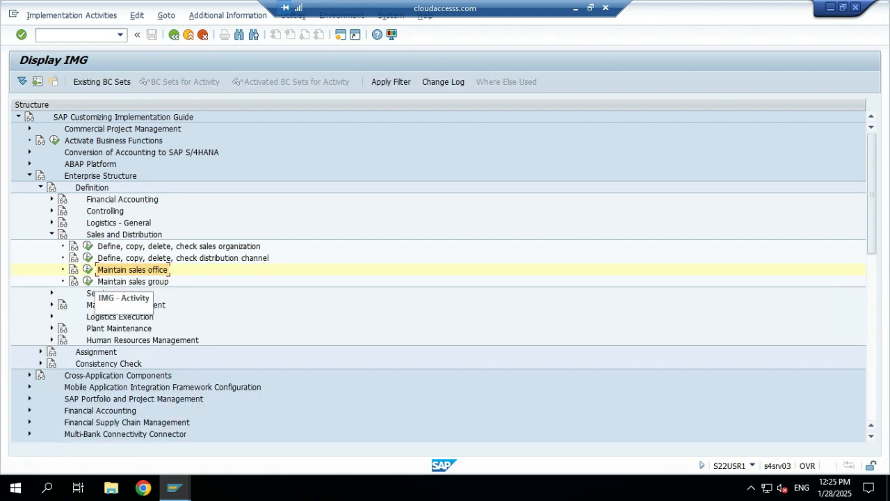
pyautogui.click(88, 281)
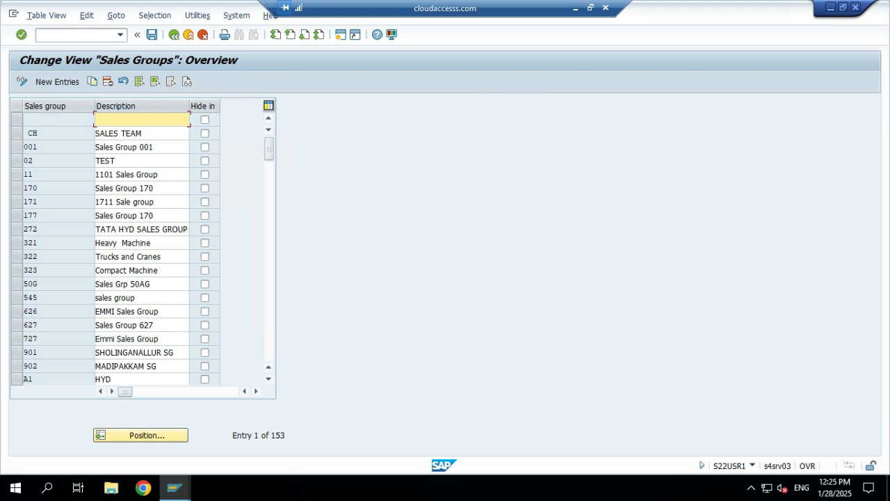
pyautogui.click(57, 81)
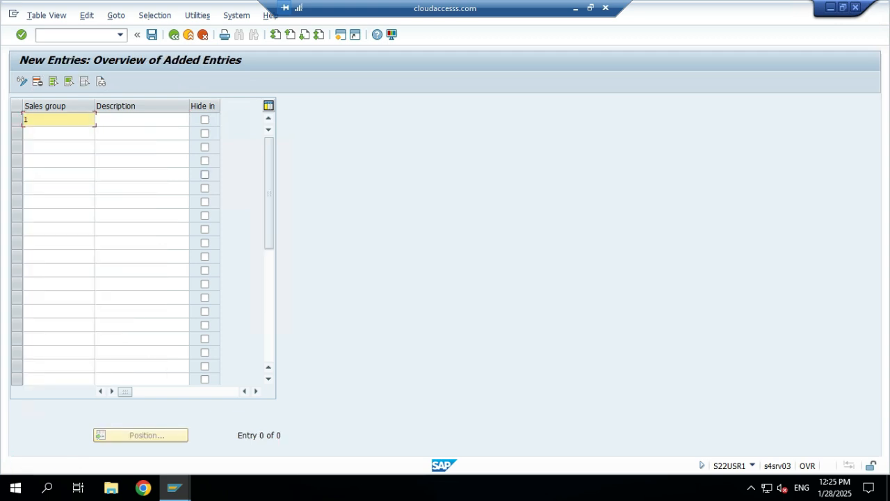
pyautogui.press('Tab')
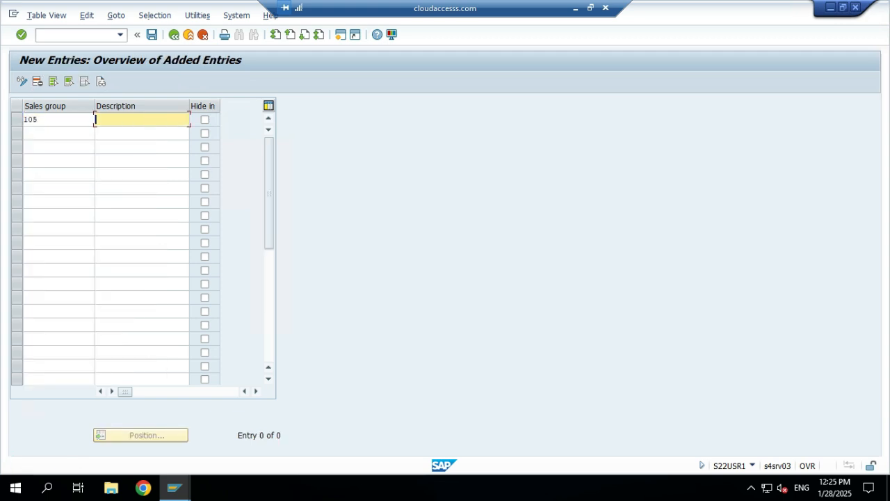
pyautogui.write('ABC Pune Team')
pyautogui.press('Return')
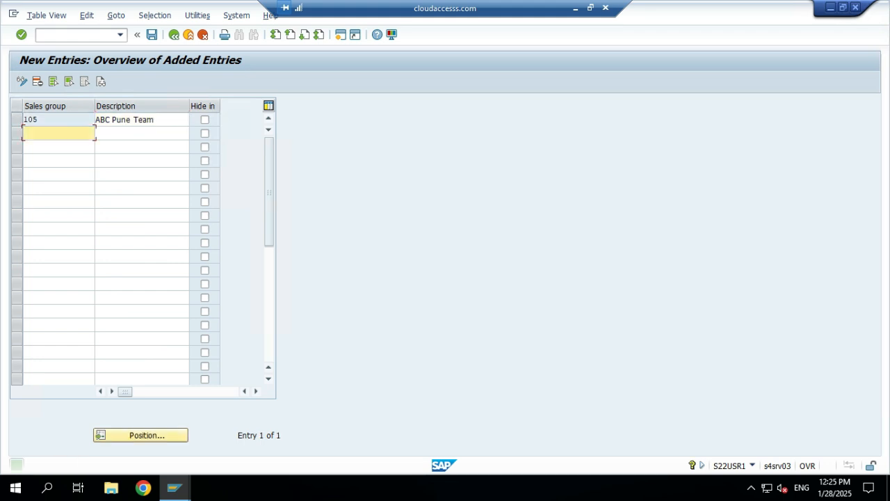
pyautogui.hotkey('ctrl', 's')
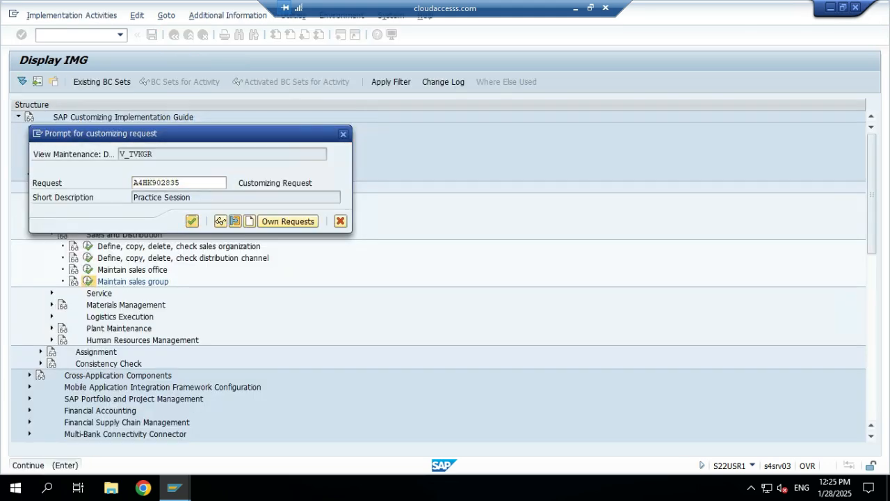
pyautogui.press('Return')
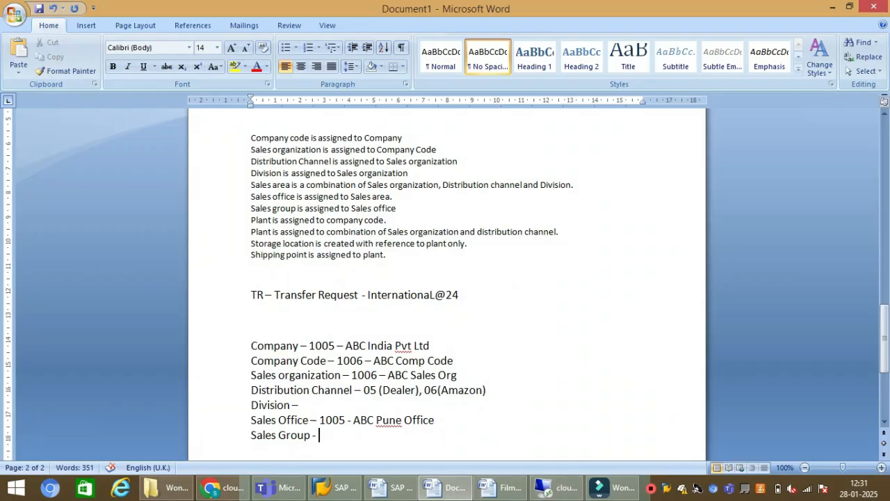
# Switch to the Word document and complete the Sales Group line with 105 - ABC Pune Team.
pyautogui.click(576, 7)
pyautogui.write('105 -')
pyautogui.write('ABC Pune Office')
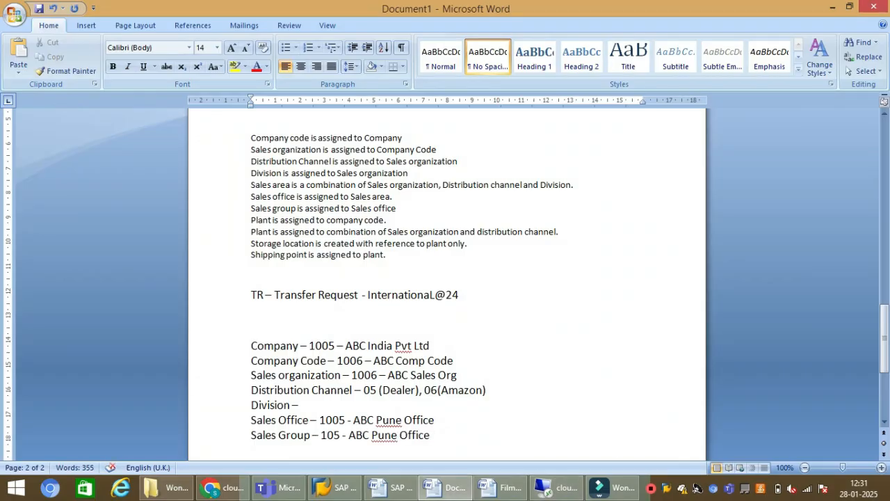
pyautogui.press('BackSpace')
pyautogui.press('BackSpace')
pyautogui.press('BackSpace')
pyautogui.press('BackSpace')
pyautogui.press('BackSpace')
pyautogui.press('BackSpace')
pyautogui.press('BackSpace')
pyautogui.write('Team')
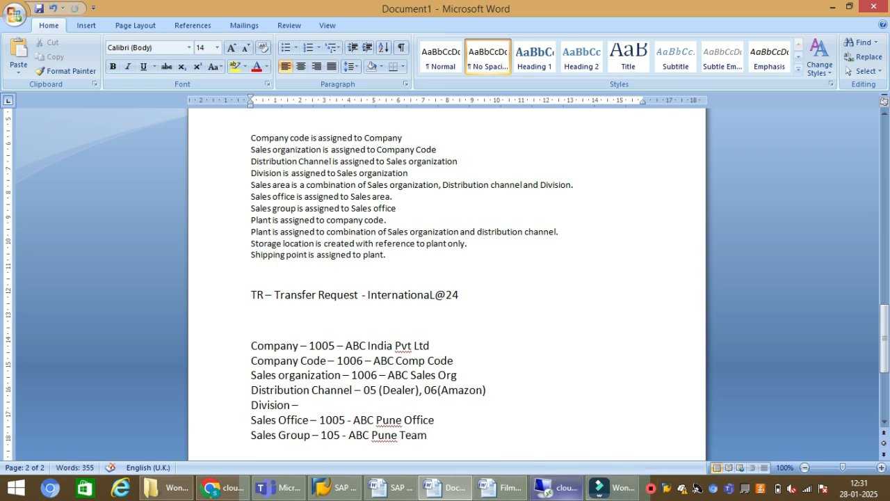
# Return to SAP, leave the sales group entries and open the Define Division activity under Logistics - General.
pyautogui.click(557, 487)
pyautogui.press('F3')
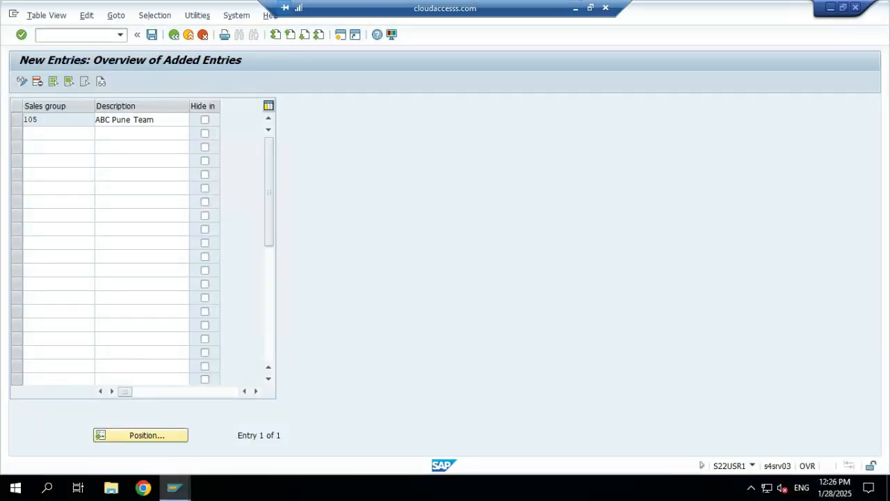
pyautogui.click(174, 35)
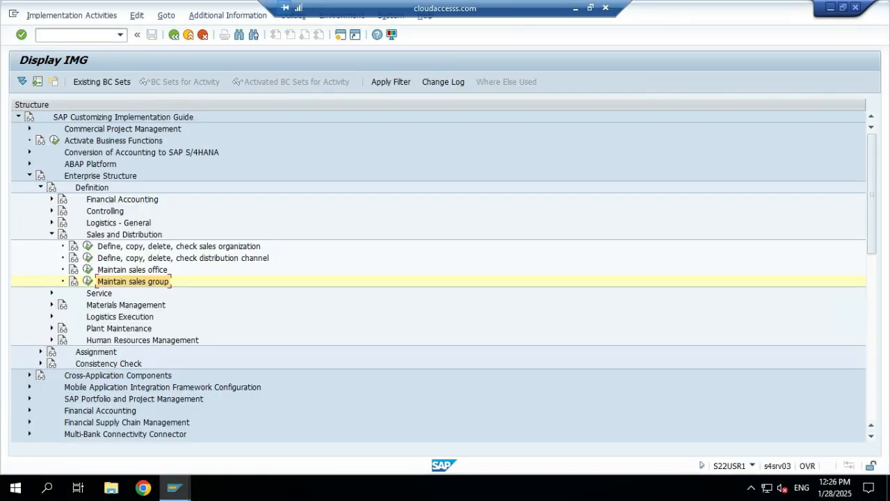
pyautogui.click(52, 234)
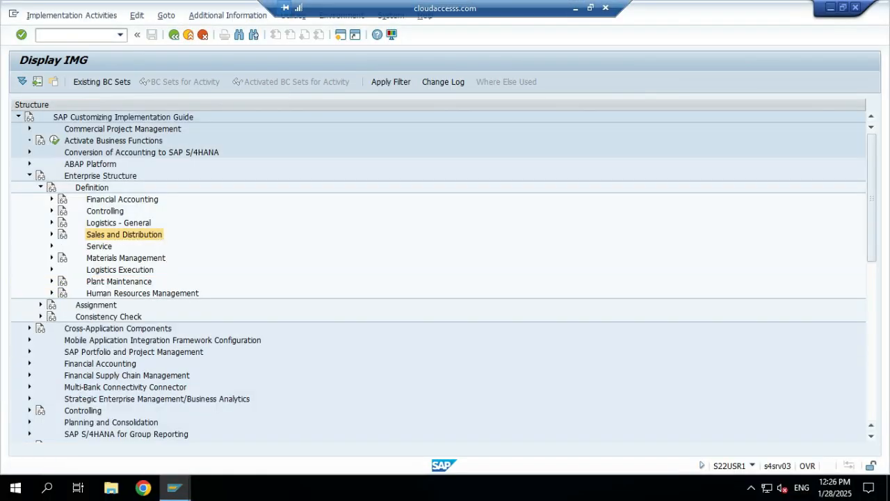
pyautogui.click(52, 223)
pyautogui.click(52, 222)
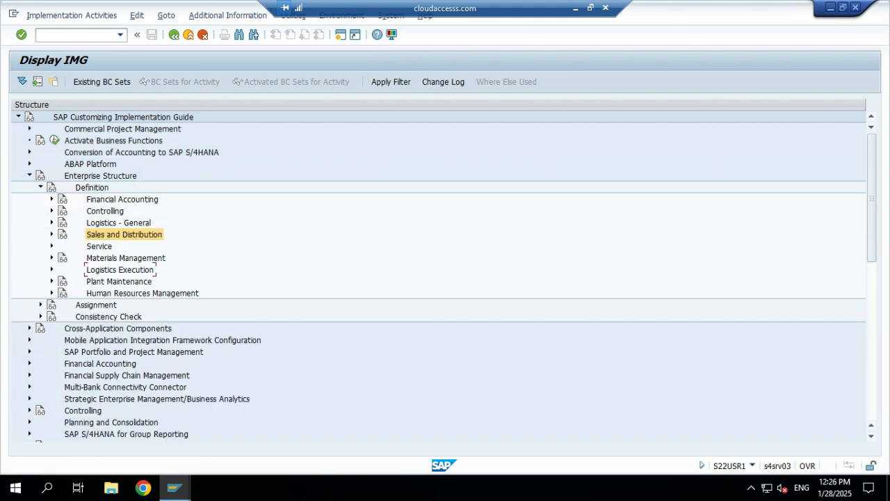
pyautogui.click(52, 223)
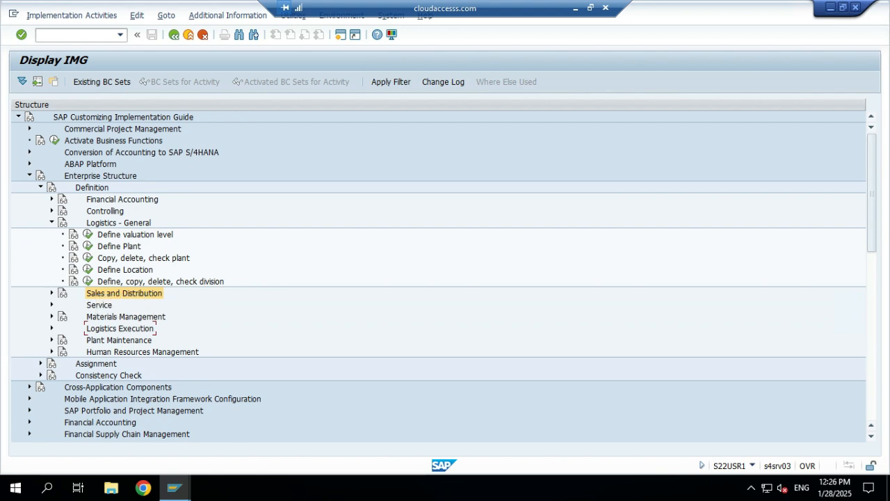
pyautogui.click(88, 281)
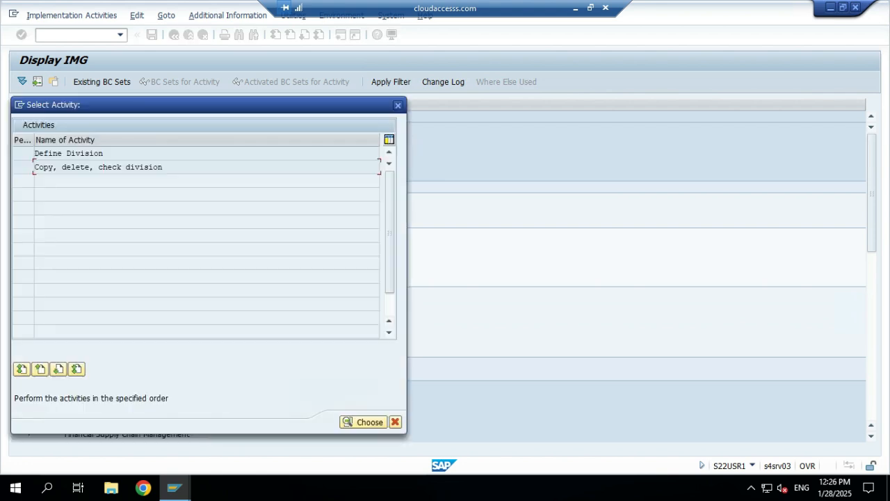
pyautogui.doubleClick(69, 154)
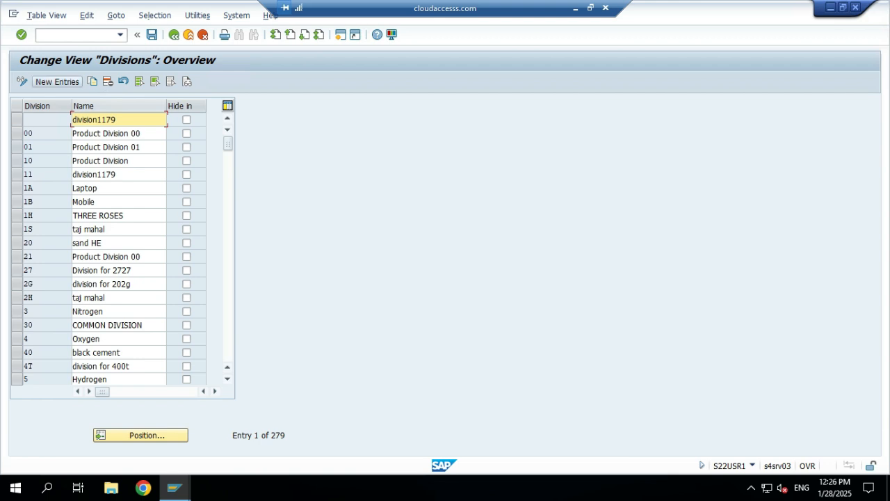
# Create divisions 05 Chocolate and 06 Buiscuit and save them under the Practice Session customizing request.
pyautogui.click(57, 82)
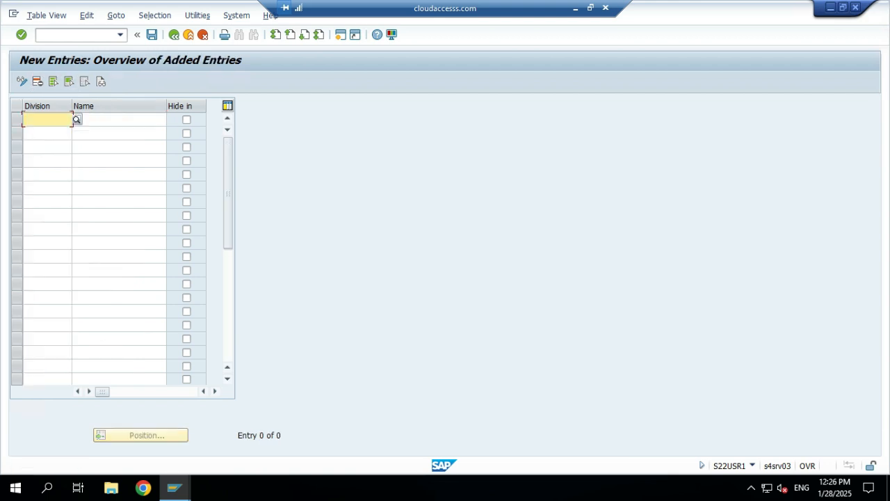
pyautogui.write('05')
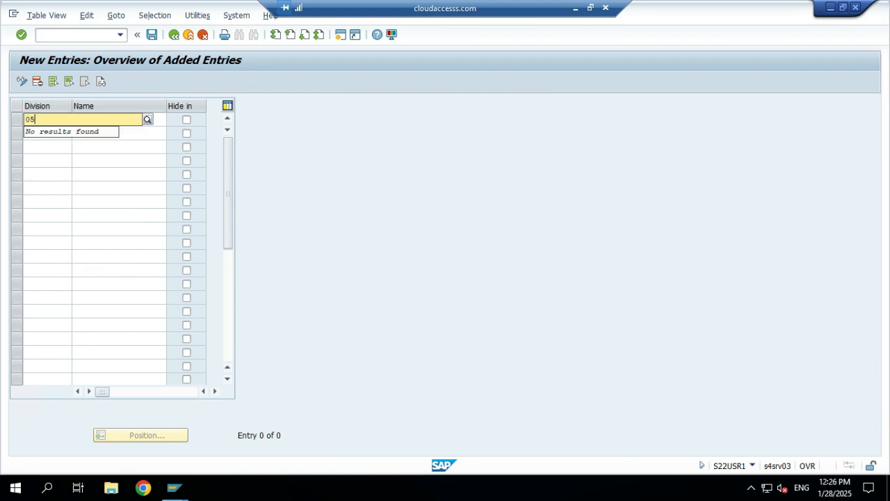
pyautogui.press('Return')
pyautogui.click(47, 133)
pyautogui.write('06')
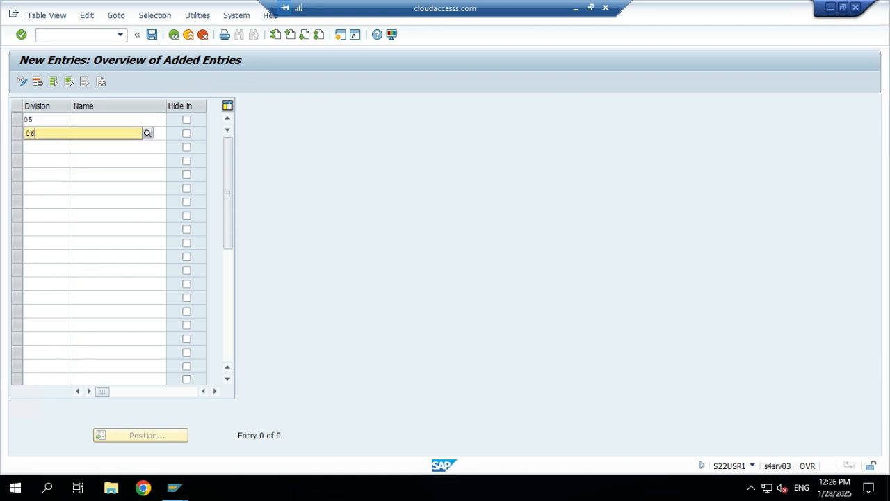
pyautogui.click(118, 120)
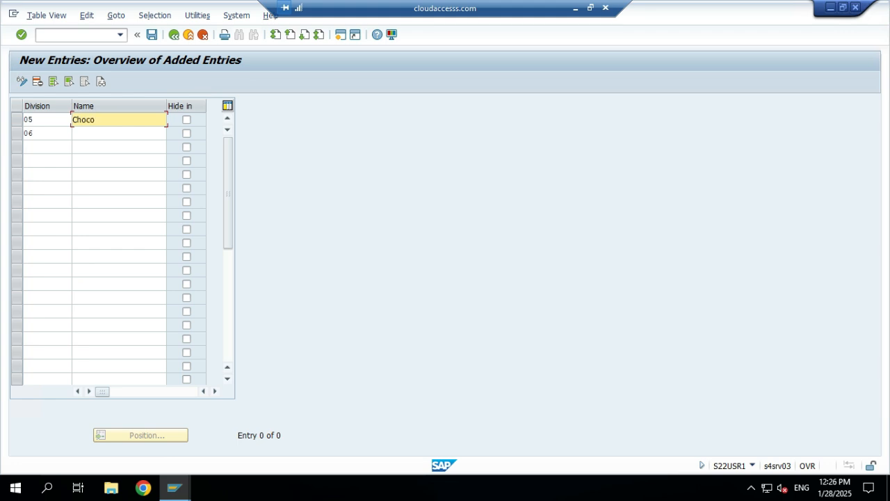
pyautogui.click(118, 133)
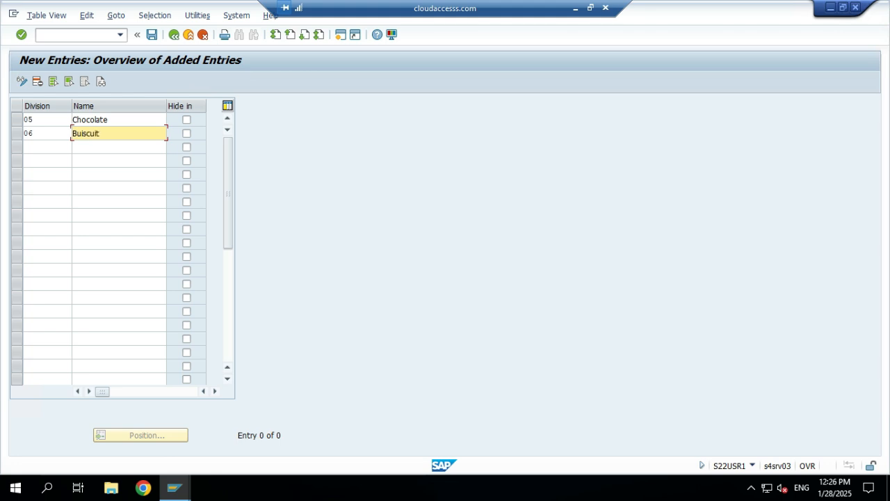
pyautogui.click(151, 34)
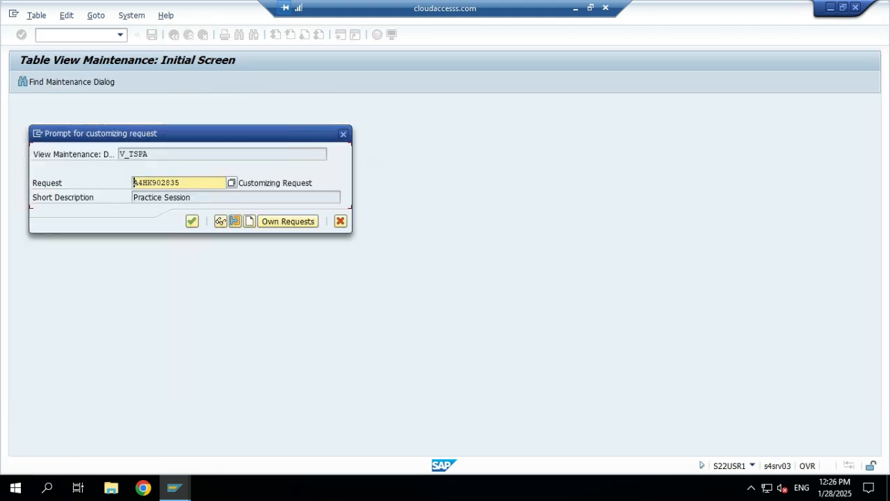
pyautogui.press('Return')
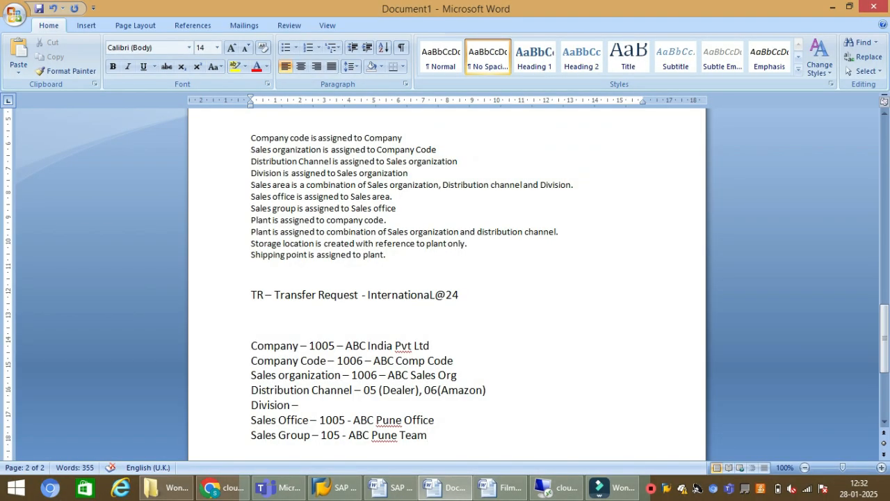
# In the Word document, complete the Division line with 05 (Chocolate), 06 (Buiscuit).
pyautogui.press('Up')
pyautogui.press('Up')
pyautogui.press('Up')
pyautogui.write('055')
pyautogui.press('BackSpace')
pyautogui.write('(Chocolate),')
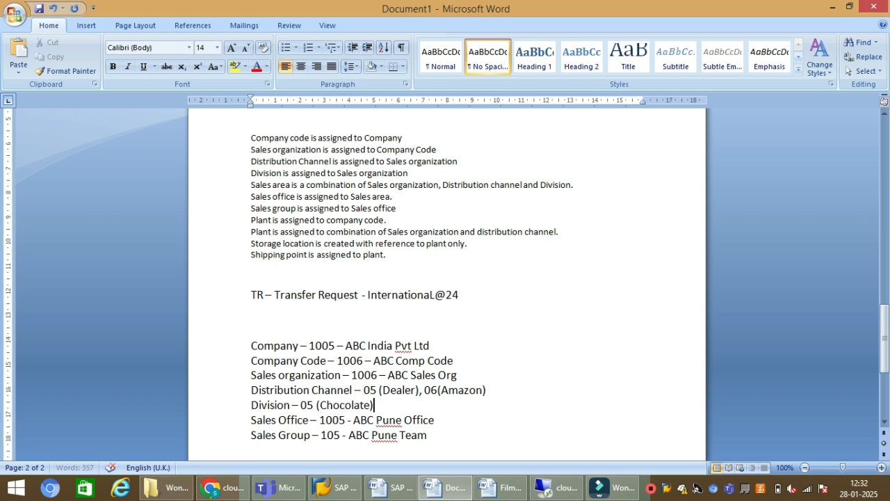
pyautogui.write(' 06()')
pyautogui.press('Left')
pyautogui.press('Left')
pyautogui.press('Right')
pyautogui.write('Buiscui')
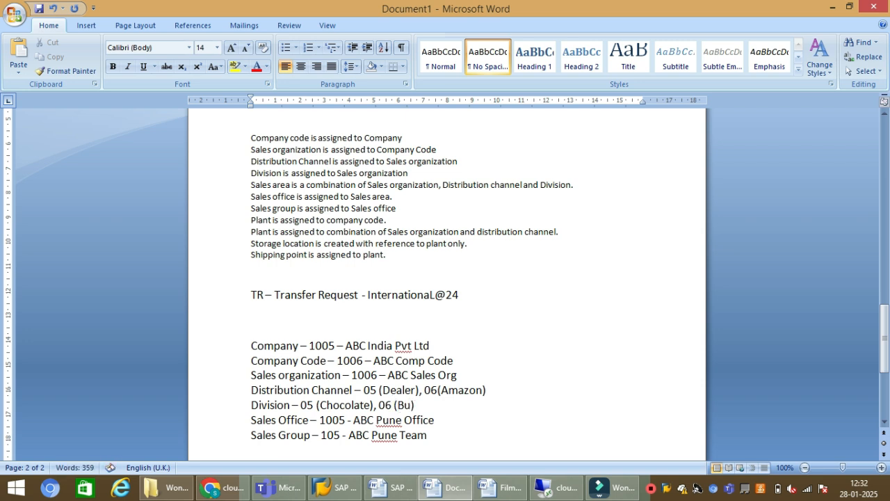
pyautogui.write('t')
# Add the lines Plant, Storage location and Shipping point below the Sales Group line.
pyautogui.scroll(-2, 446, 284)
pyautogui.click(428, 373)
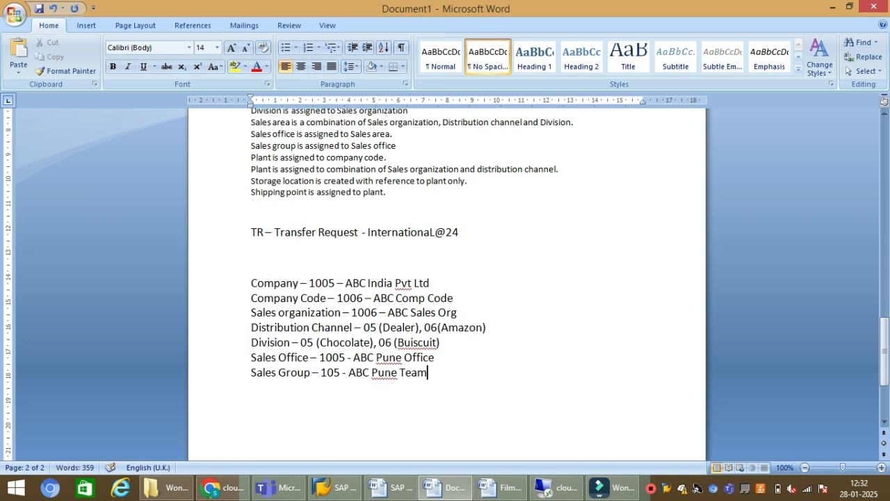
pyautogui.write('Plant')
pyautogui.press('Return')
pyautogui.write('St')
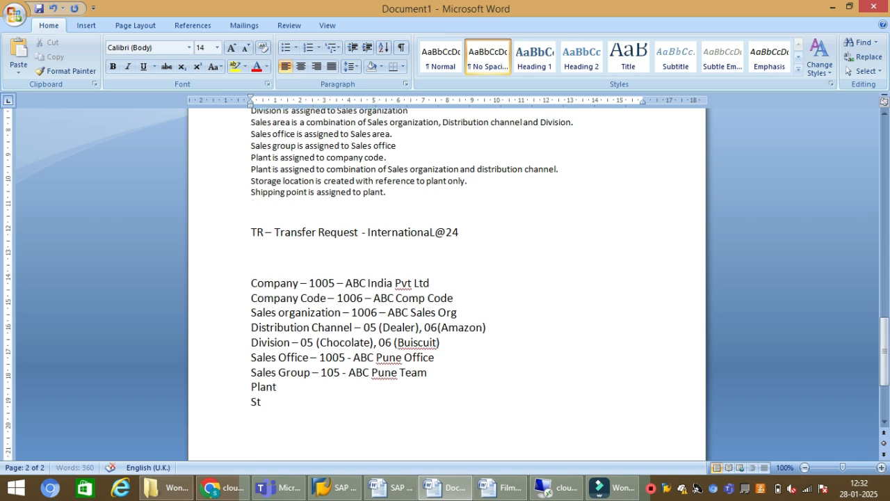
pyautogui.write('orage location')
pyautogui.press('Return')
pyautogui.write('Shii')
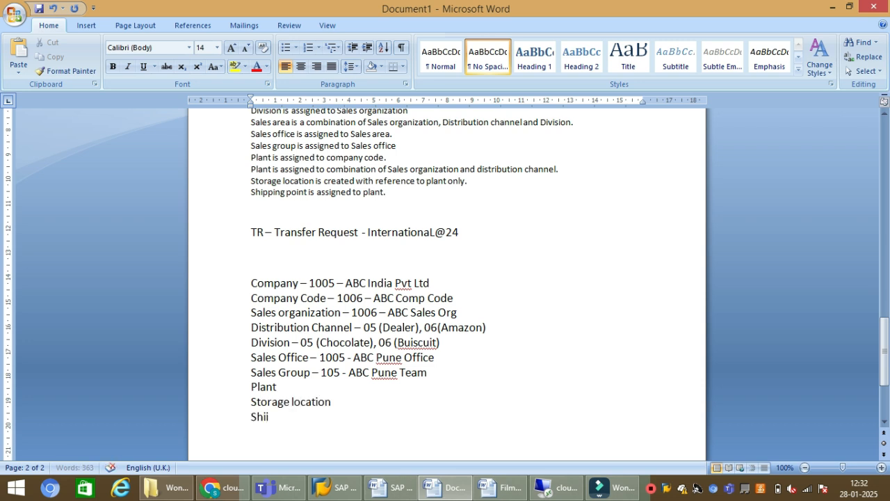
pyautogui.write('pping ppoi')
pyautogui.press('BackSpace')
pyautogui.press('BackSpace')
pyautogui.press('BackSpace')
pyautogui.write('oint')
pyautogui.press('Up')
pyautogui.press('Up')
pyautogui.write('-')
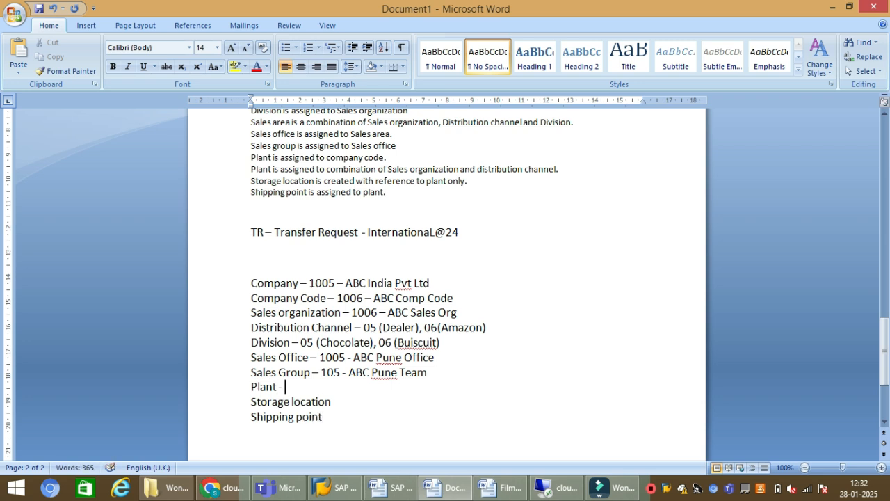
# Switch back to SAP, leave the division entries and close the division activity selection to return to the implementation guide.
pyautogui.click(557, 487)
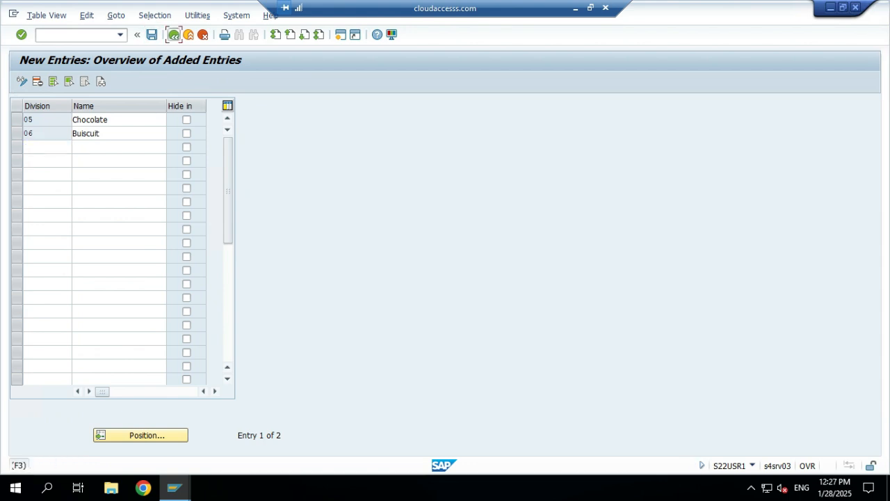
pyautogui.click(173, 34)
pyautogui.click(174, 34)
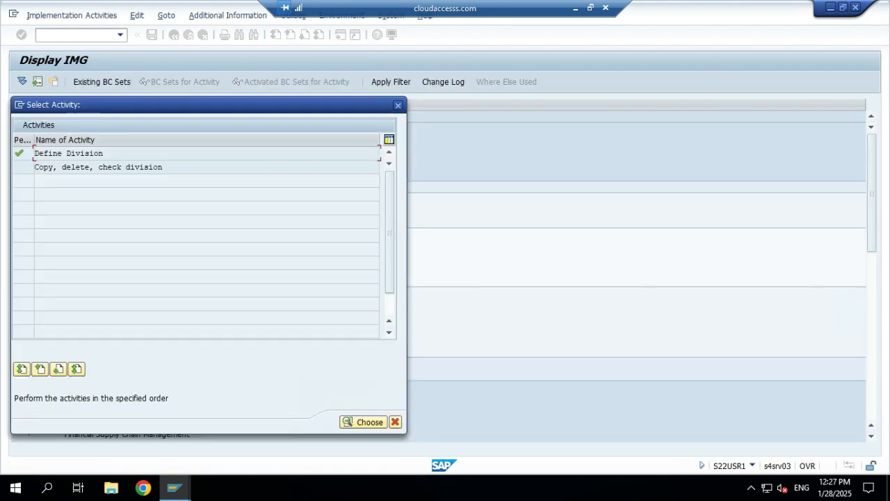
pyautogui.click(398, 105)
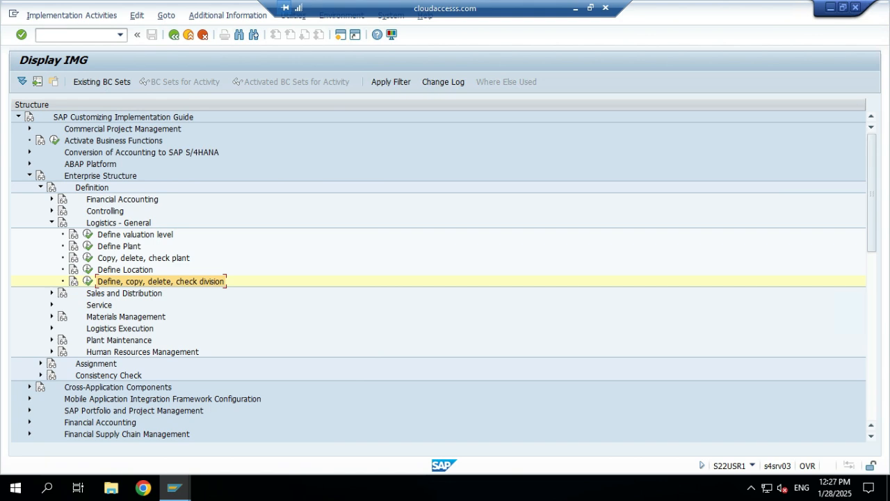
# Try to open the Define Plant activity, check which user locks the data and decline displaying it.
pyautogui.click(88, 246)
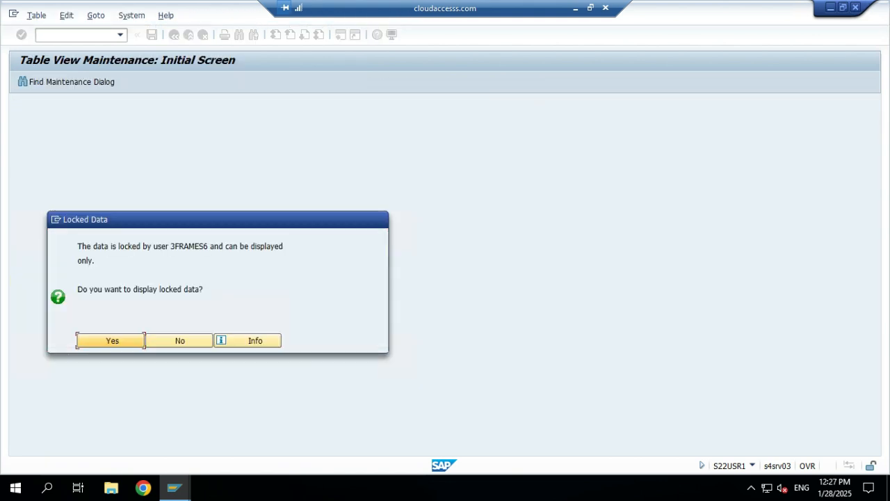
pyautogui.click(180, 341)
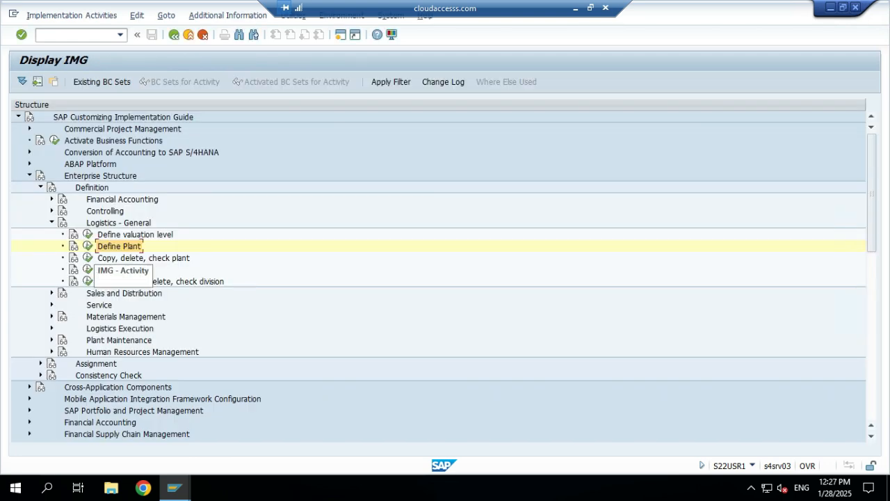
pyautogui.click(87, 247)
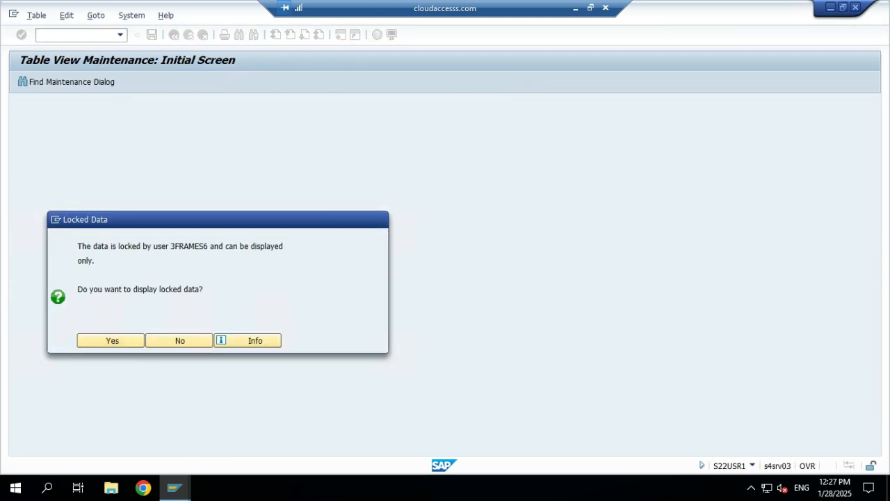
pyautogui.moveTo(209, 246); pyautogui.dragTo(175, 246)
pyautogui.click(180, 340)
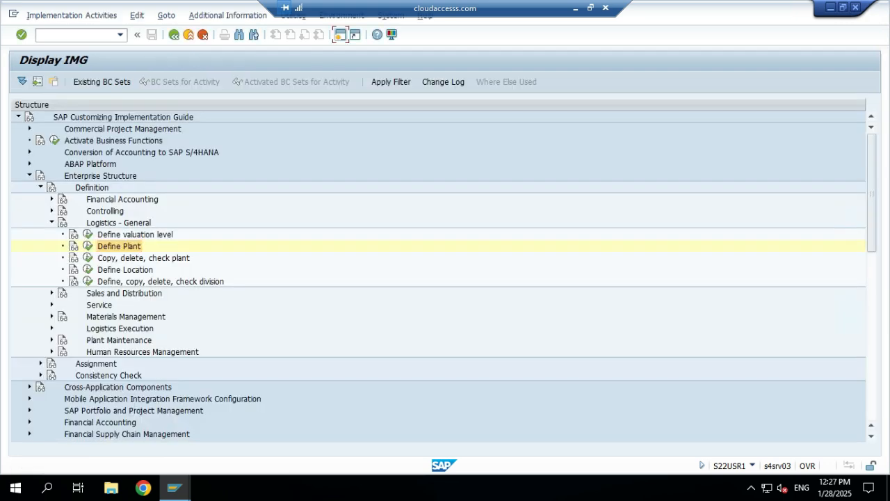
# Run transaction SM12 from SAP Easy Access and search client 100 for locks held by the user blocking the plant data.
pyautogui.write('sm')
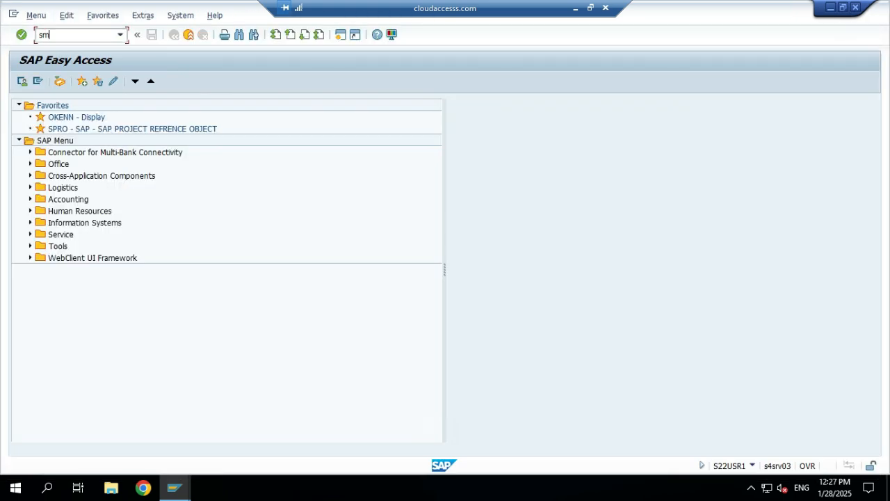
pyautogui.write('12')
pyautogui.press('Return')
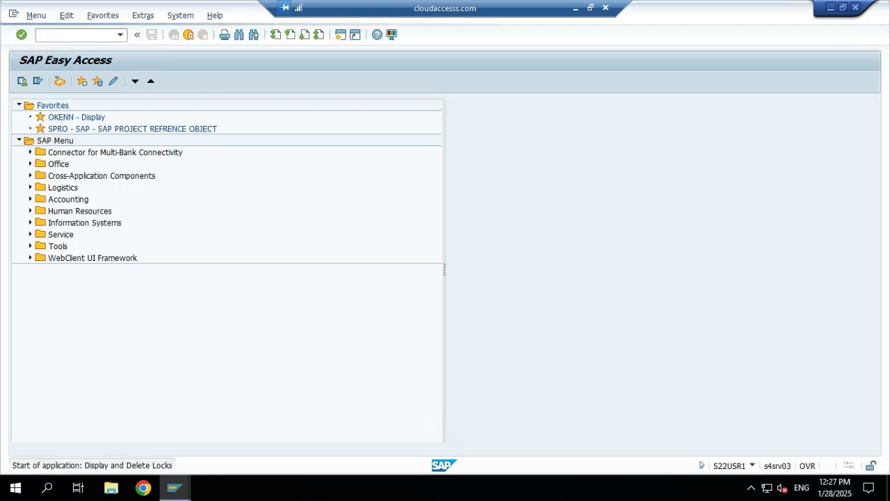
pyautogui.click(150, 134)
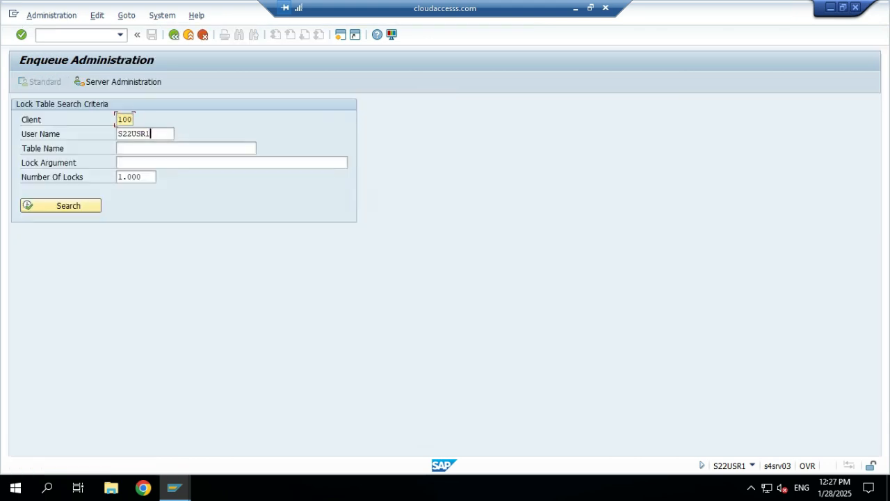
pyautogui.press('BackSpace')
pyautogui.press('BackSpace')
pyautogui.press('BackSpace')
pyautogui.press('BackSpace')
pyautogui.press('BackSpace')
pyautogui.write('3FRAMES6')
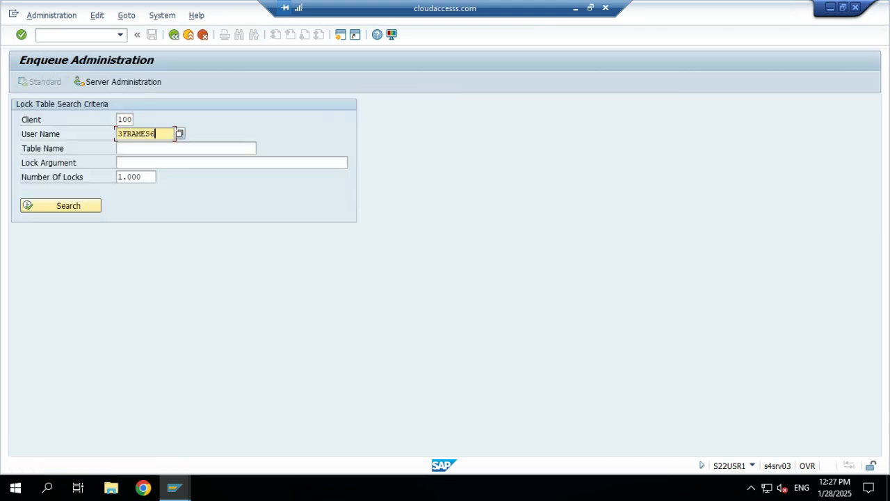
pyautogui.click(28, 206)
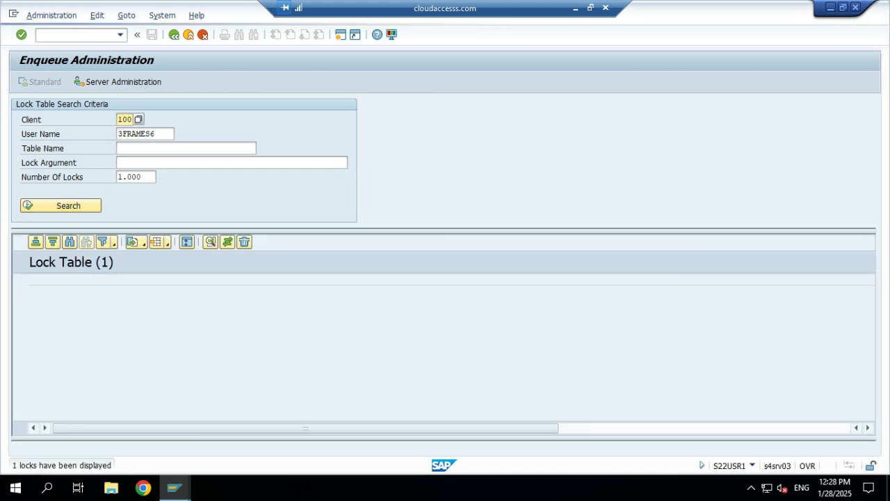
# Delete the T001W lock entry from the lock table and return to SAP Easy Access.
pyautogui.click(20, 291)
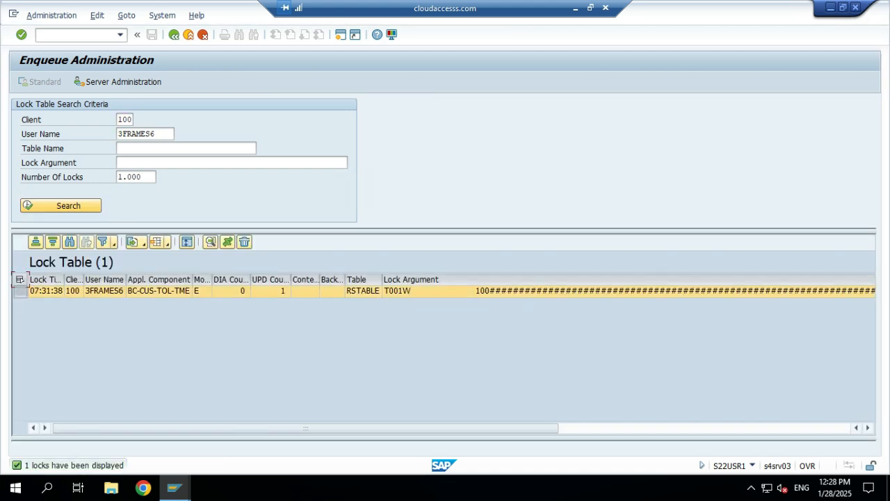
pyautogui.click(244, 242)
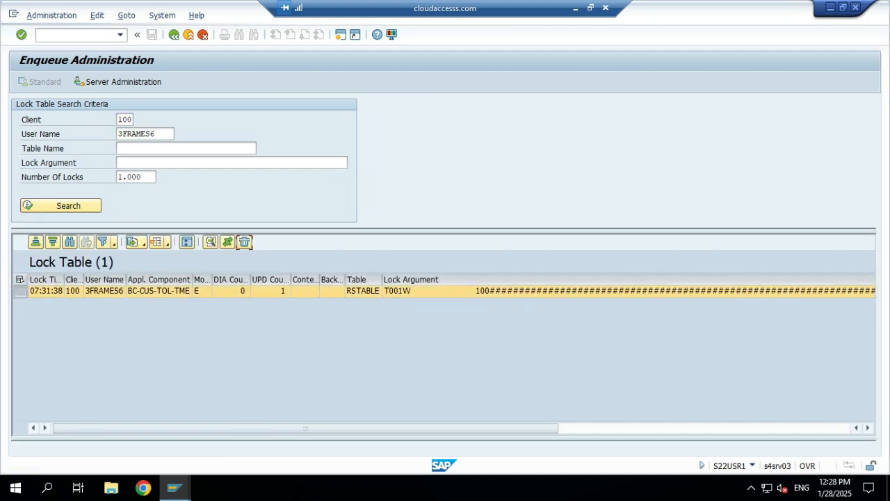
pyautogui.click(179, 283)
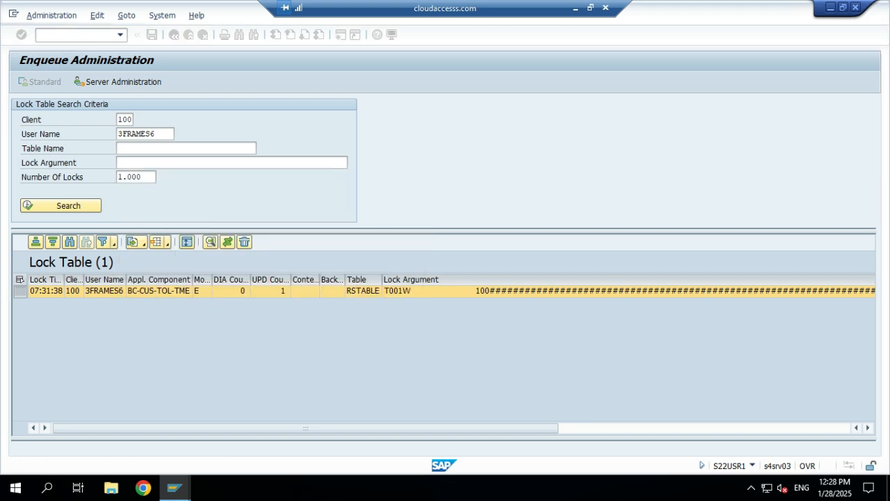
pyautogui.click(174, 35)
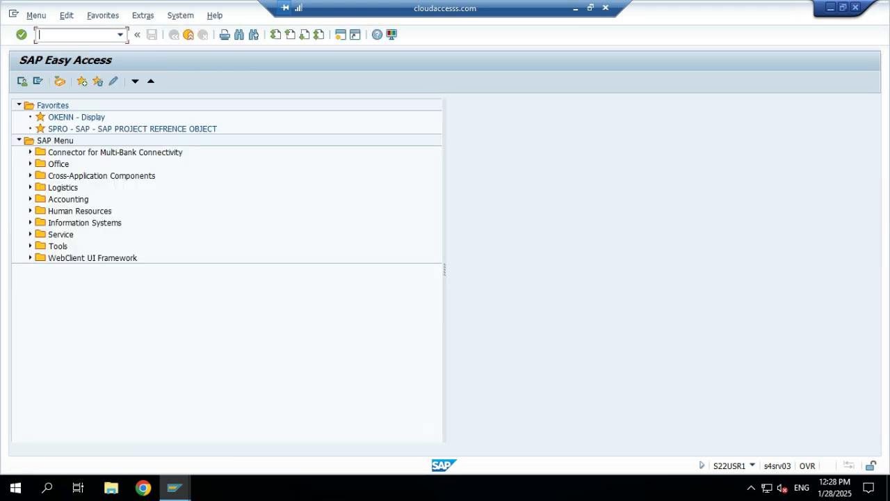
# Open the Define Plant activity from the implementation guide and start a new entry for plant 1005 named ABC Pune Plant.
pyautogui.moveTo(174, 487)
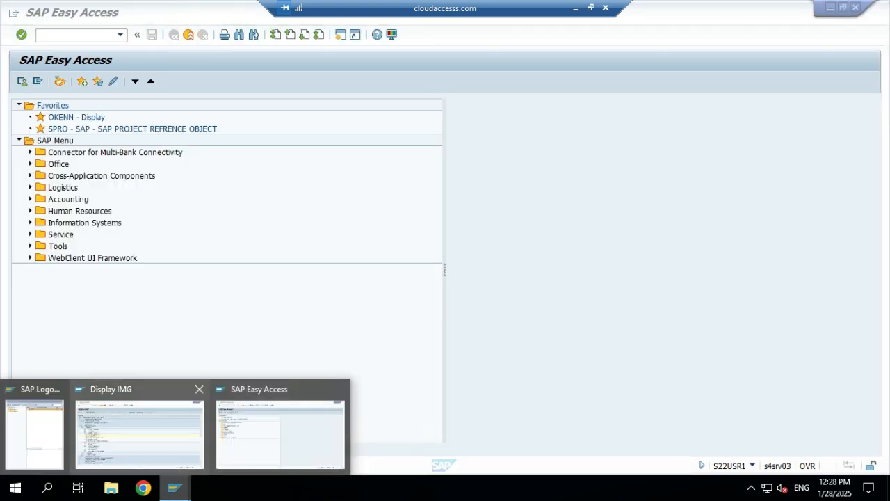
pyautogui.click(139, 427)
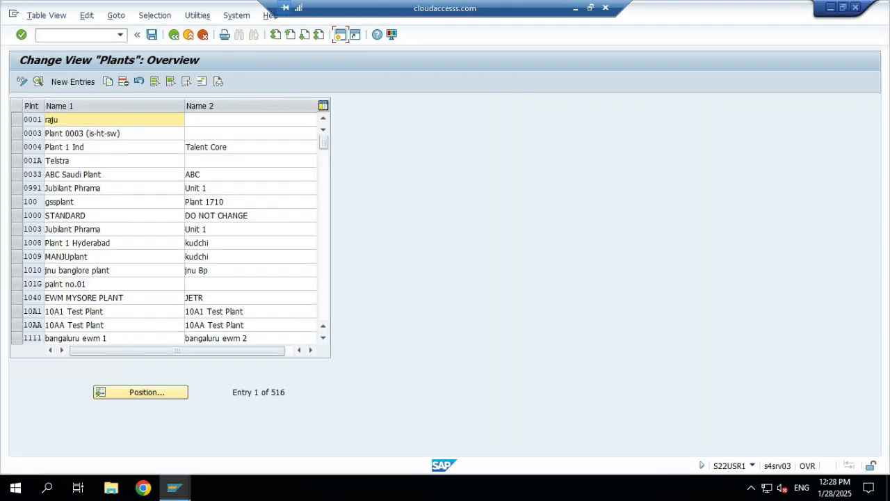
pyautogui.click(73, 81)
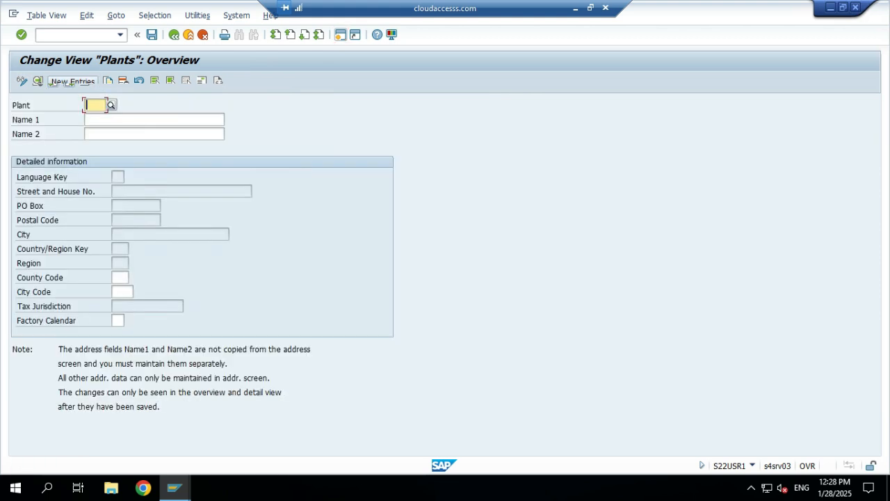
pyautogui.write('1005')
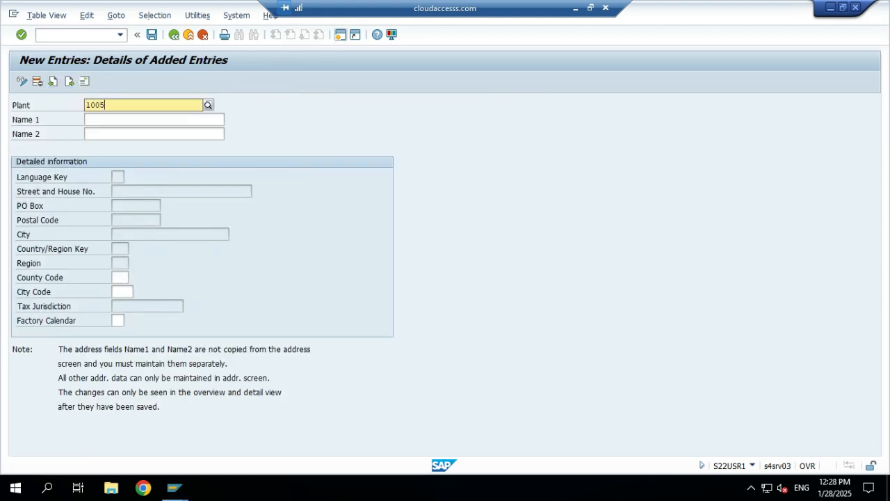
pyautogui.press('Tab')
pyautogui.write('AB')
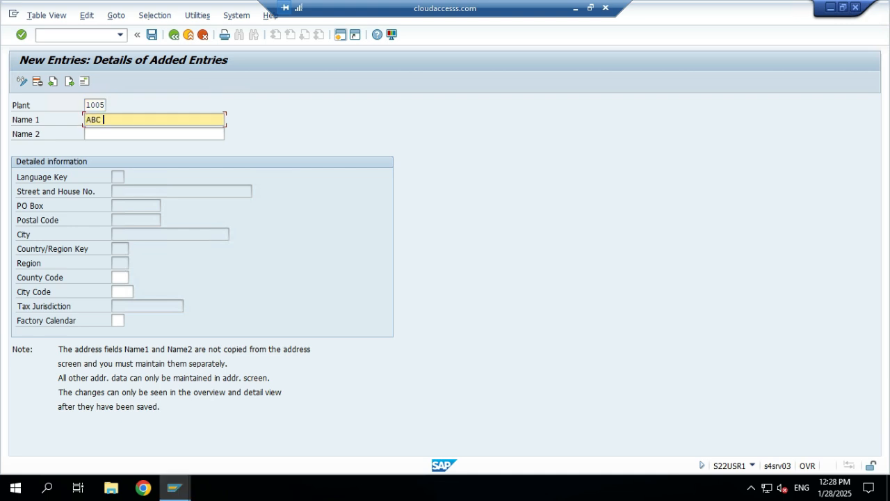
pyautogui.write('C Pune')
pyautogui.press('BackSpace')
pyautogui.press('BackSpace')
pyautogui.write('ant')
# Set the plant's factory calendar to IN (India), finding it by searching the calendar list for IN.
pyautogui.click(118, 321)
pyautogui.click(130, 321)
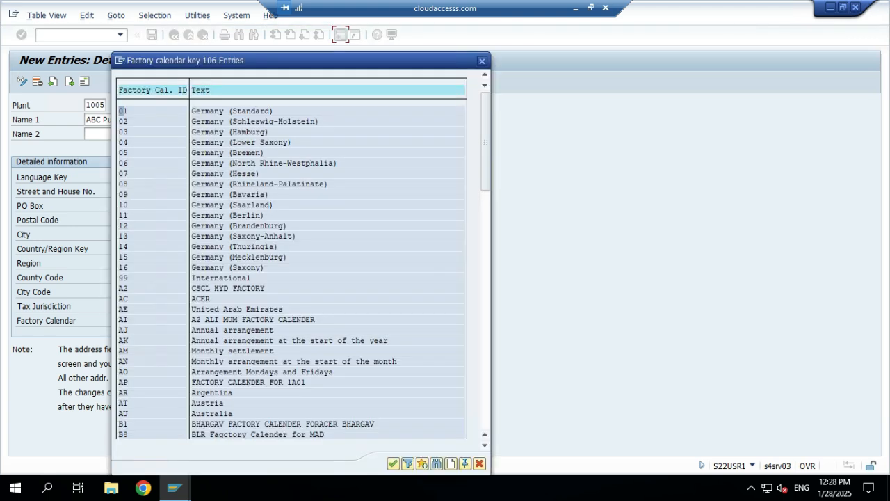
pyautogui.scroll(-1, 299, 265)
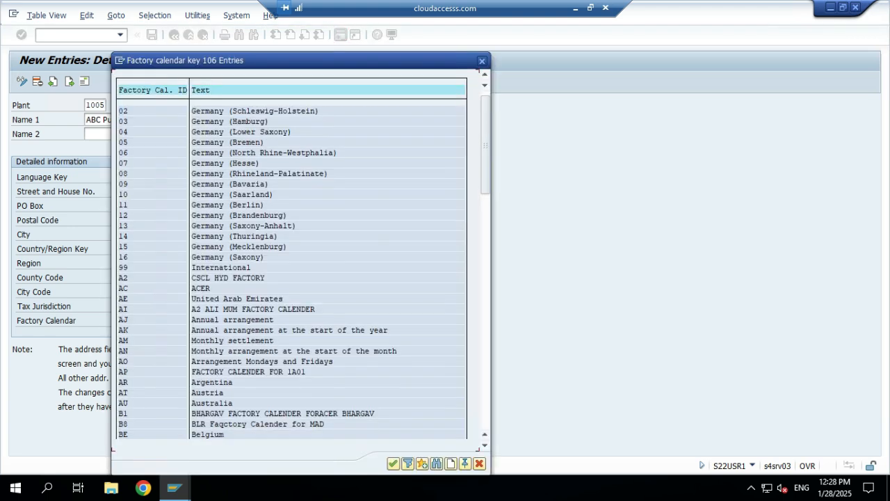
pyautogui.click(437, 464)
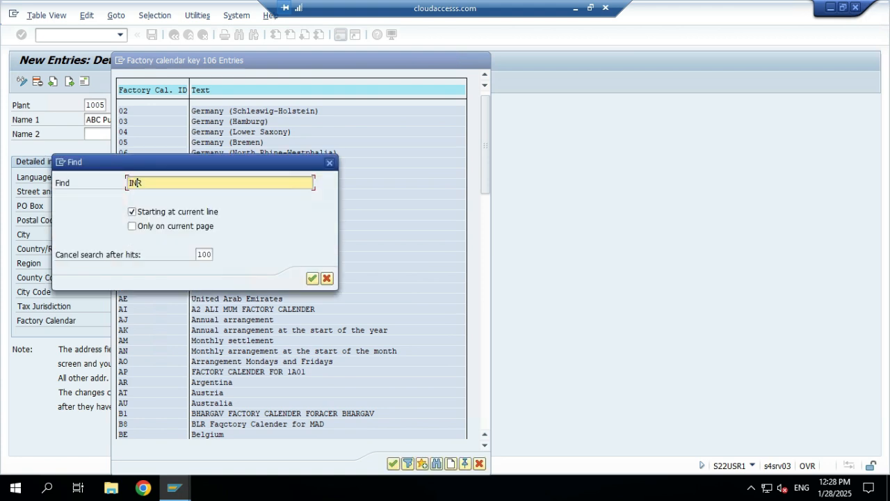
pyautogui.press('BackSpace')
pyautogui.press('Return')
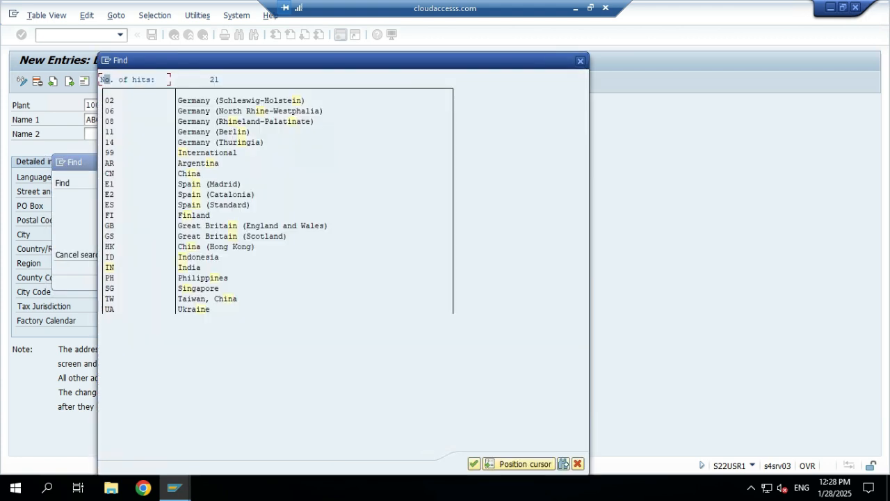
pyautogui.click(186, 267)
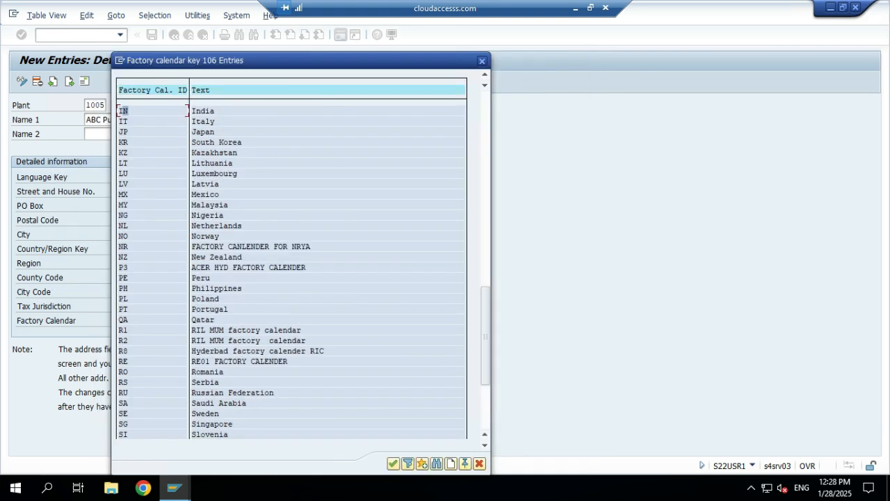
pyautogui.doubleClick(186, 110)
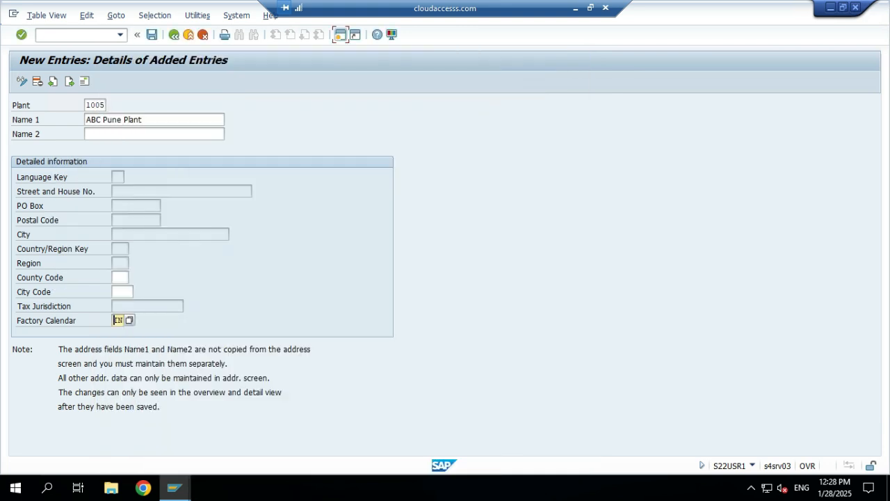
# Open the address of plant 1005 and enter the name ABC Pune Plant and search term ABCPP.
pyautogui.click(340, 34)
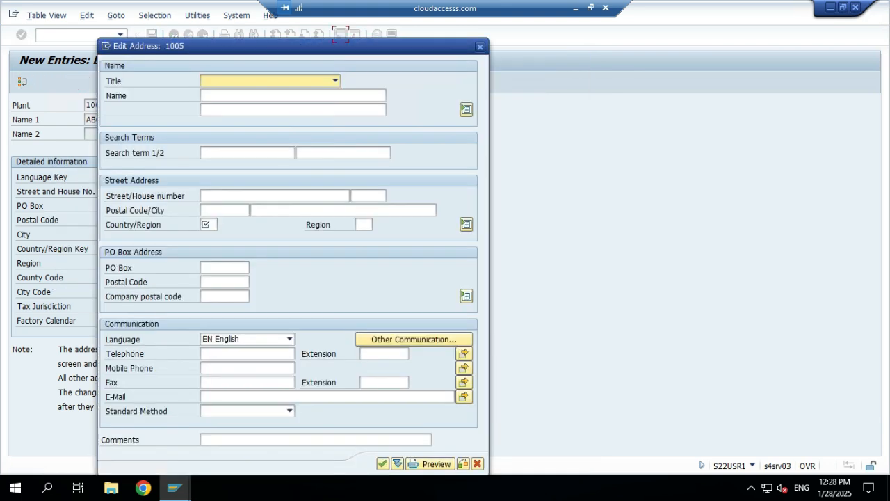
pyautogui.click(404, 95)
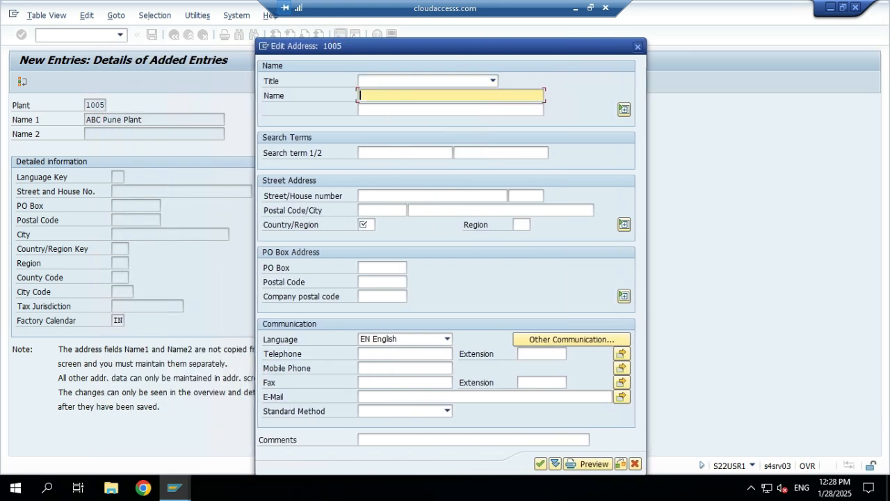
pyautogui.write('ABC u')
pyautogui.press('BackSpace')
pyautogui.write('P')
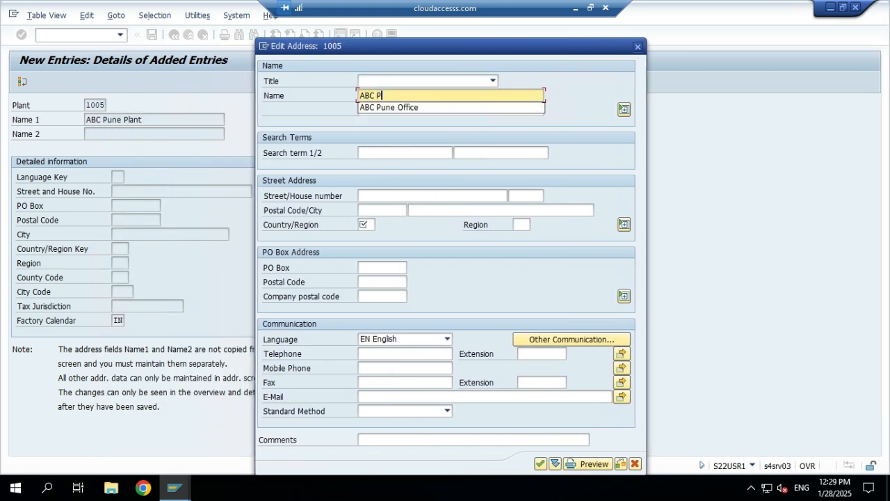
pyautogui.write('une Pl')
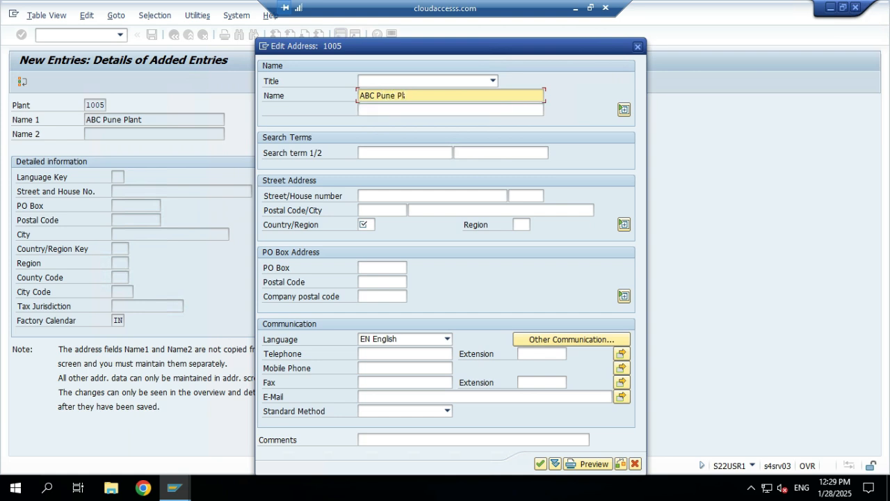
pyautogui.write('ant')
pyautogui.click(397, 153)
pyautogui.write('A')
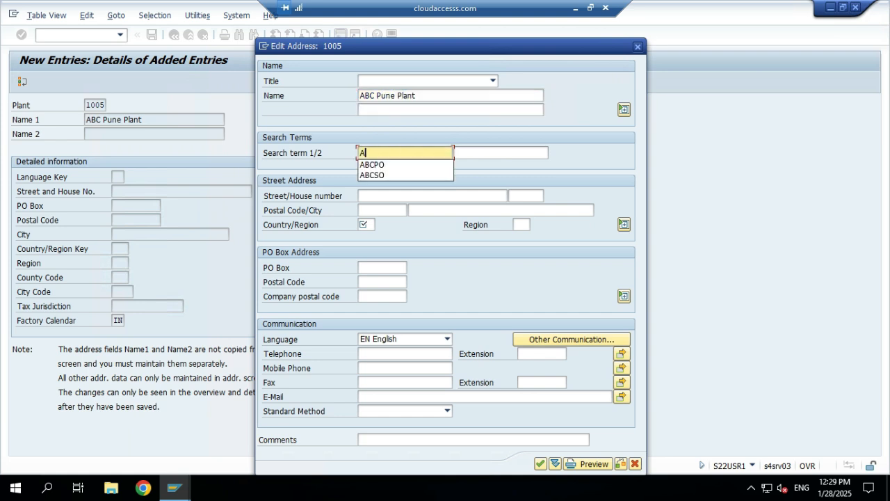
pyautogui.write('BCPP')
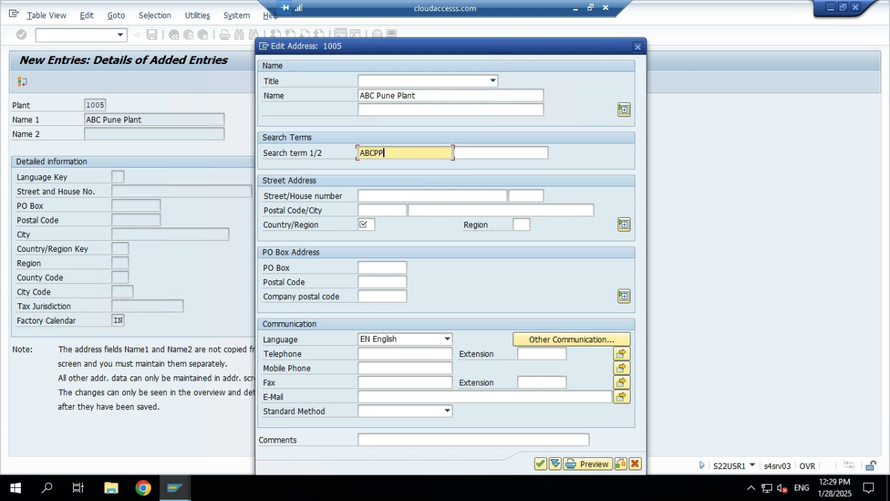
# Fill in the plant address's postal code and the city PUNE from the previously used entries.
pyautogui.click(382, 210)
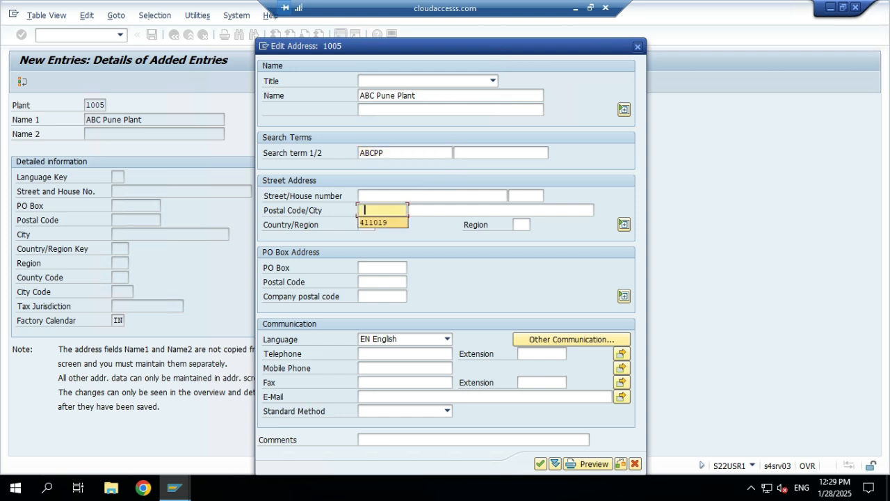
pyautogui.click(379, 220)
pyautogui.click(458, 210)
pyautogui.press('Down')
pyautogui.press('Return')
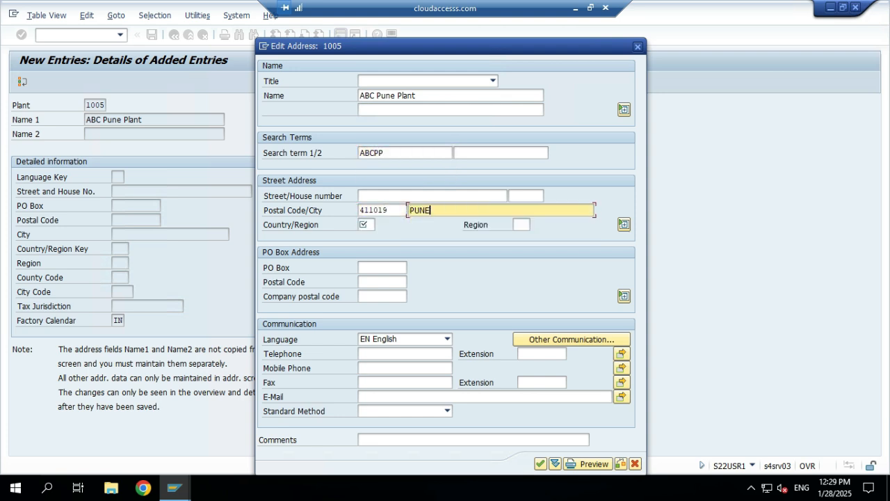
# Set the country of the plant address to IN and the region to 13.
pyautogui.press('Tab')
pyautogui.write('IN')
pyautogui.press('Tab')
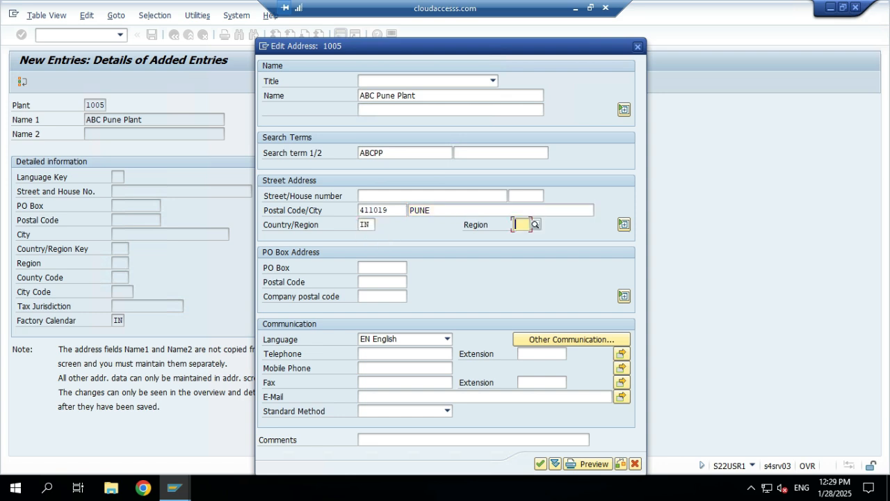
pyautogui.write('13')
pyautogui.press('Tab')
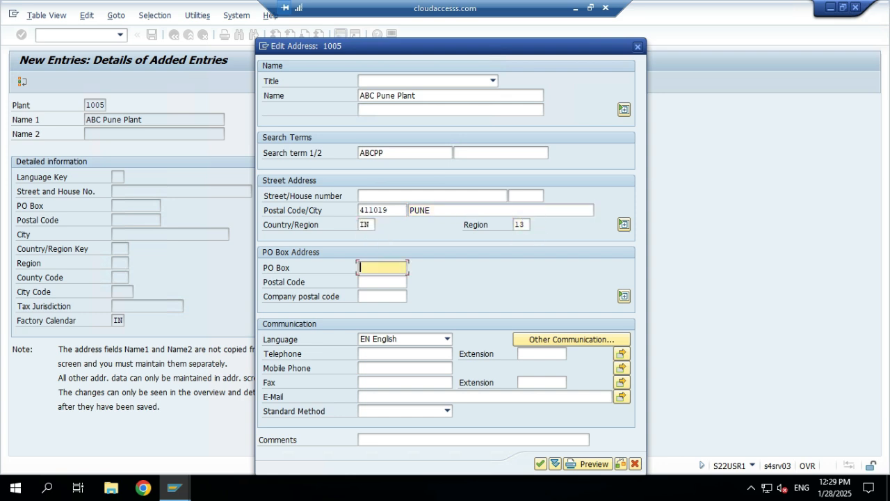
# Enter Pune as the PO box with its postal code and confirm the plant address.
pyautogui.write('Pune')
pyautogui.press('Tab')
pyautogui.write('411019')
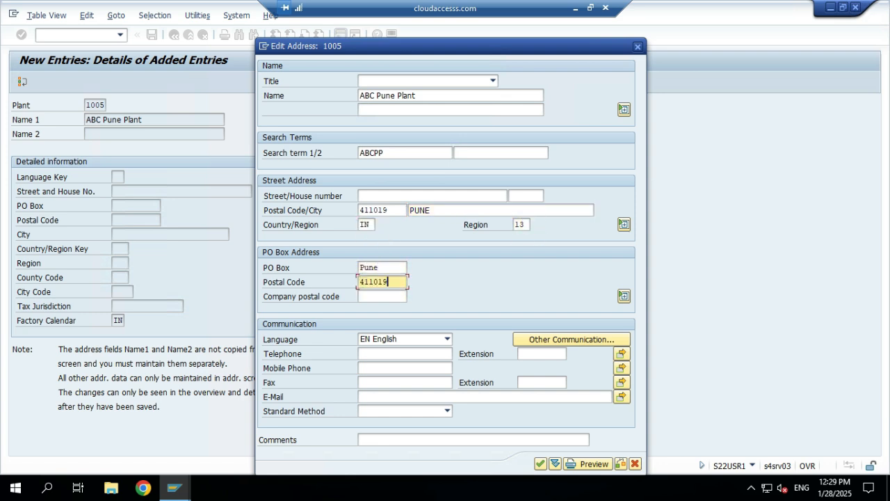
pyautogui.press('Return')
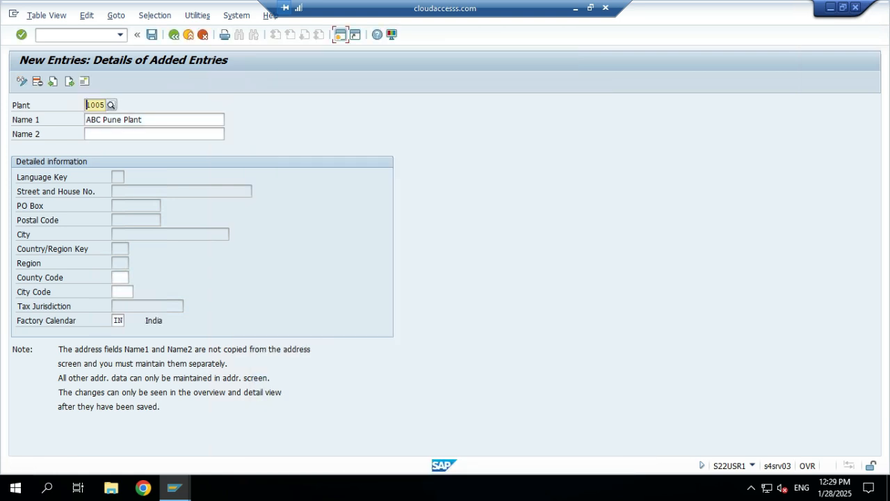
# Reopen and confirm the address of plant 1005, save the plant in the Practice Session customizing request, and leave the entry.
pyautogui.click(339, 34)
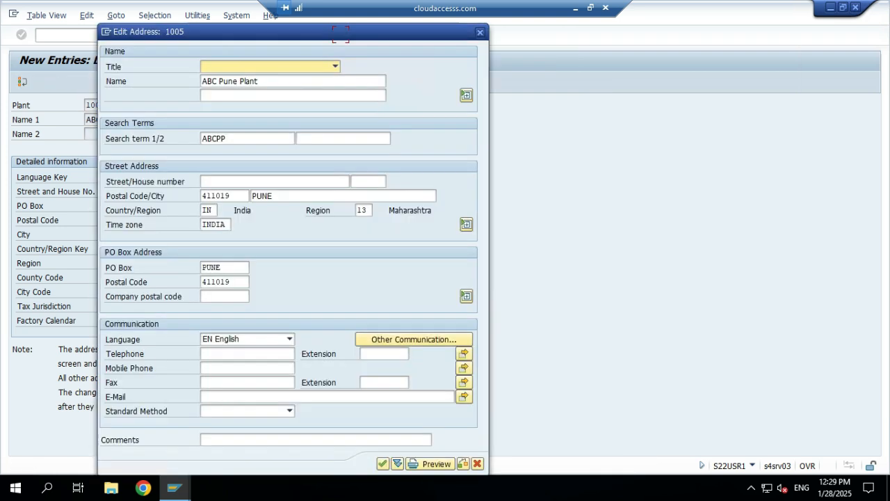
pyautogui.click(383, 465)
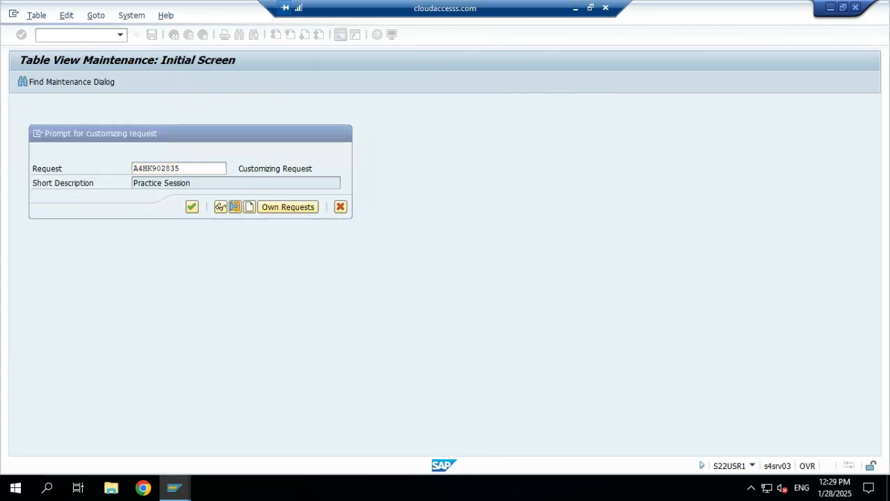
pyautogui.press('Return')
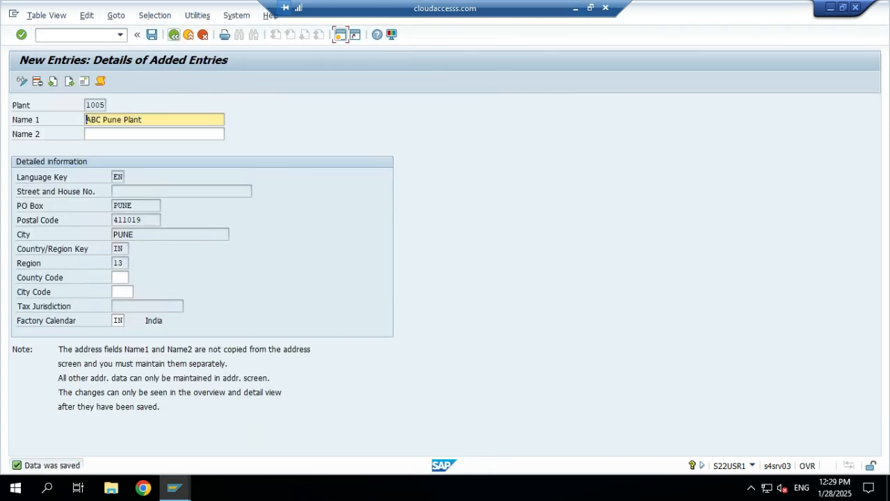
pyautogui.press('F3')
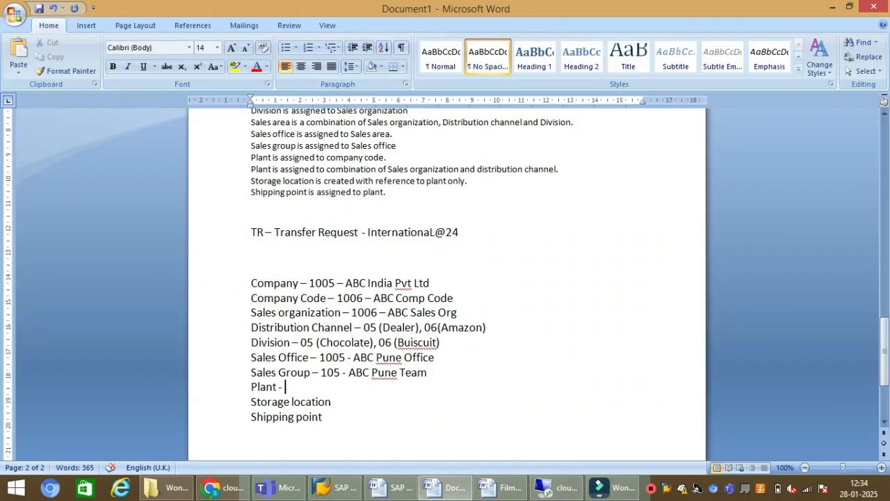
# In the Word notes, record the plant as 1005 - ABC Pune Plant and add a dash after Storage location.
pyautogui.write('1005 - ABC Pune Plant')
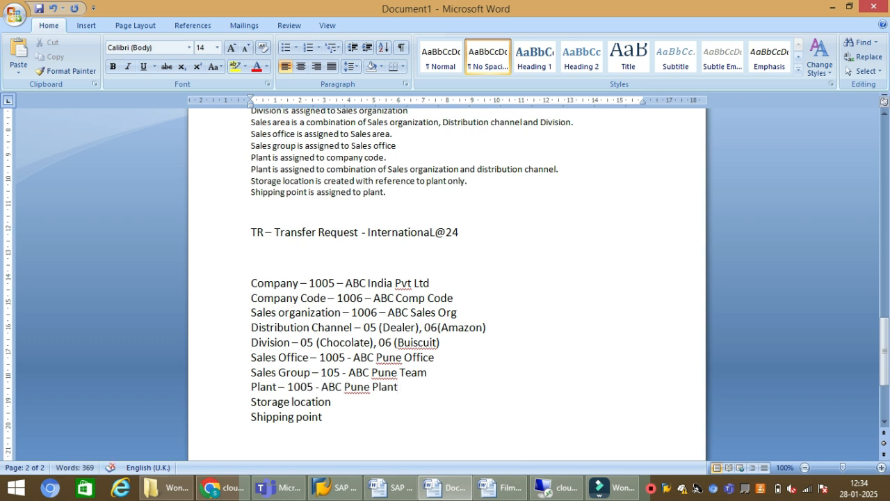
pyautogui.press('Down')
pyautogui.write('-')
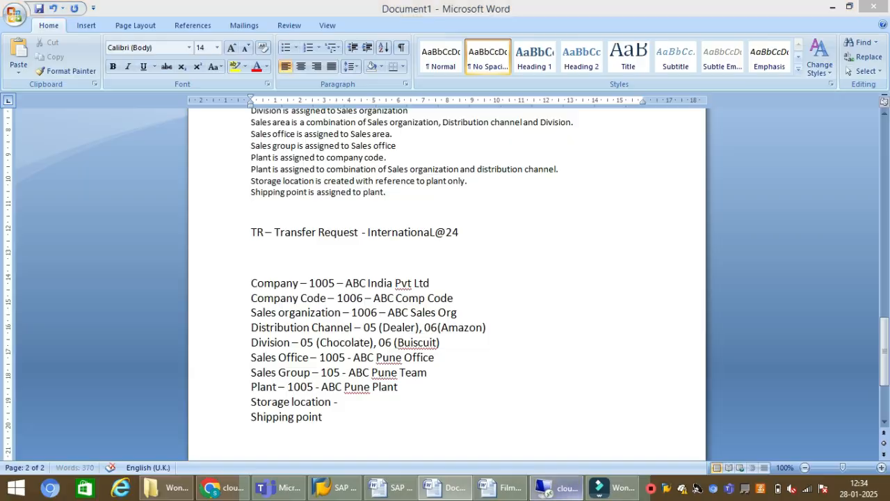
# Switch to the SAP implementation guide and open Maintain storage location under Materials Management for plant 1005.
pyautogui.click(557, 487)
pyautogui.click(173, 34)
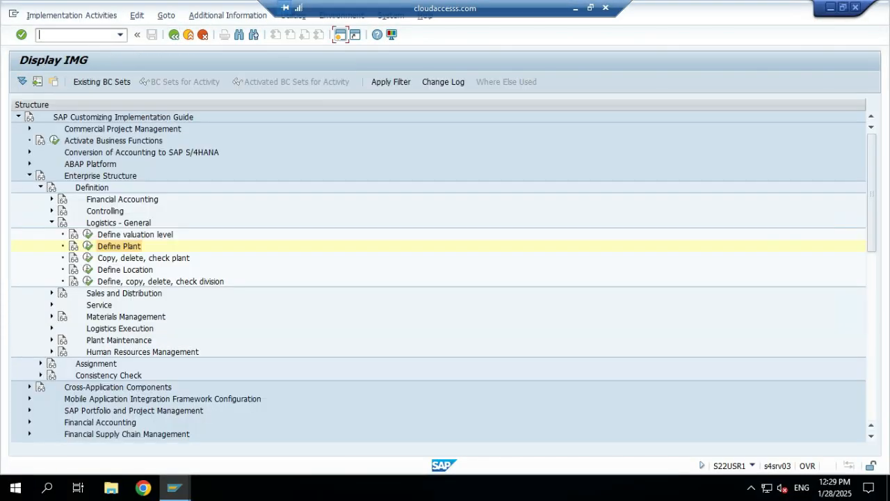
pyautogui.click(52, 223)
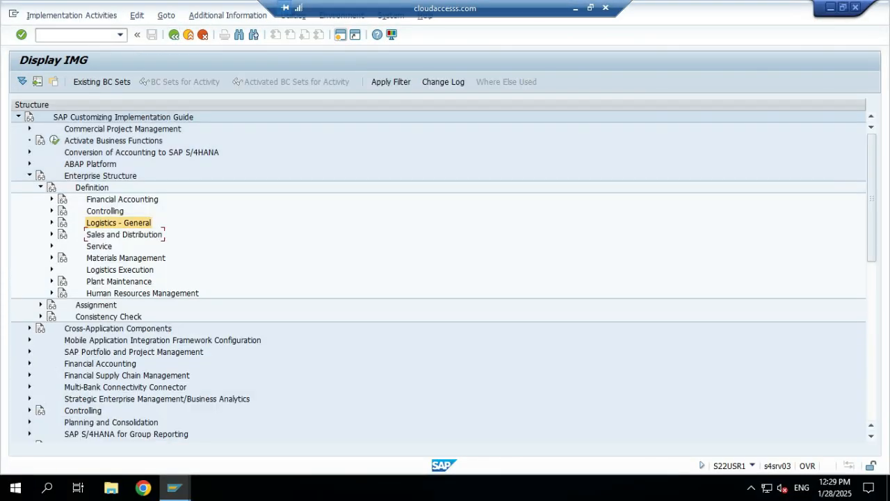
pyautogui.click(51, 257)
pyautogui.click(88, 281)
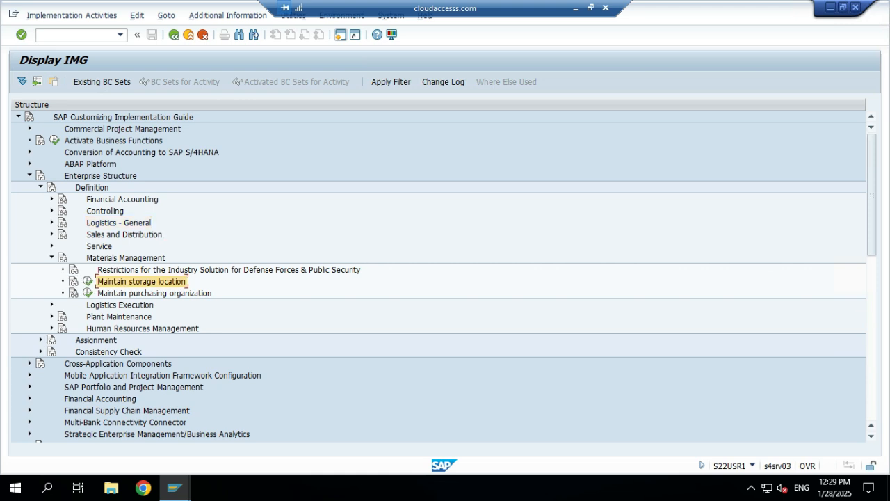
pyautogui.click(88, 281)
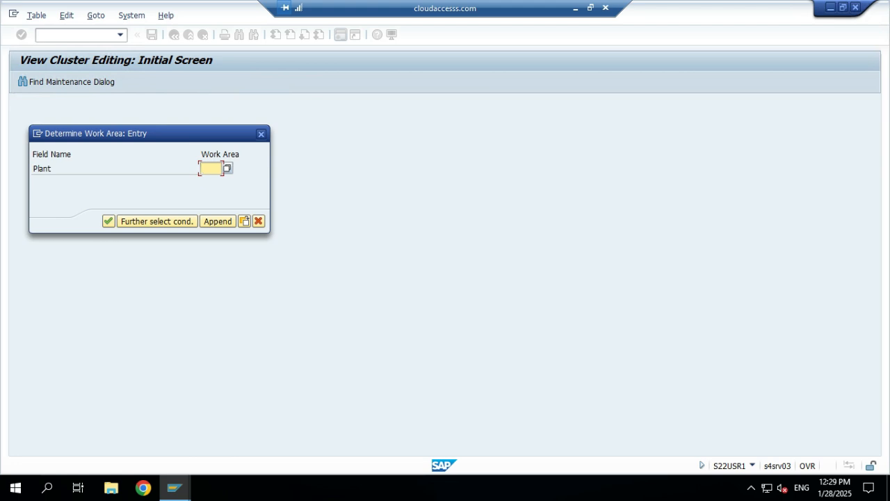
pyautogui.write('1005')
pyautogui.press('Return')
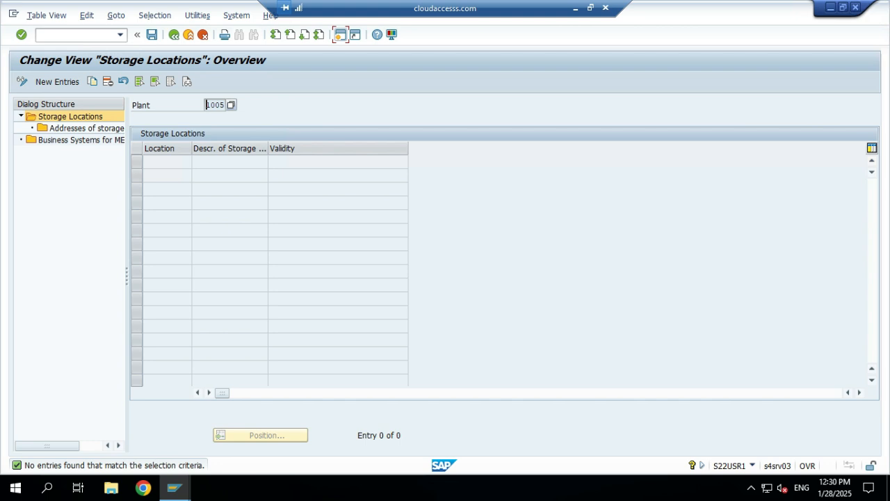
# Create a new storage location 1005 with the description Pune St loc for plant 1005.
pyautogui.click(57, 81)
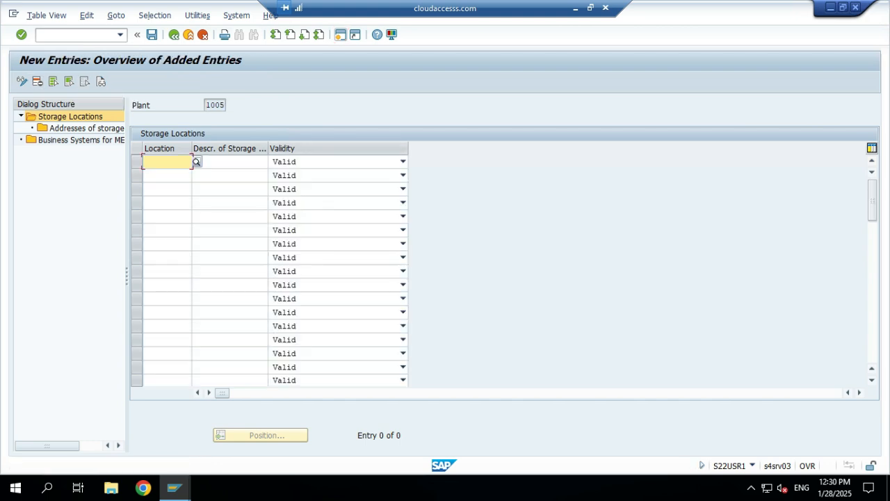
pyautogui.write('1005')
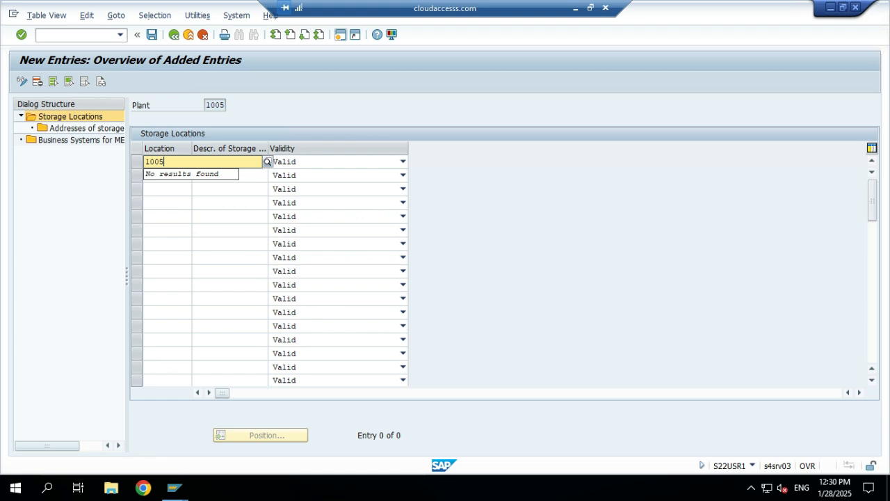
pyautogui.press('Tab')
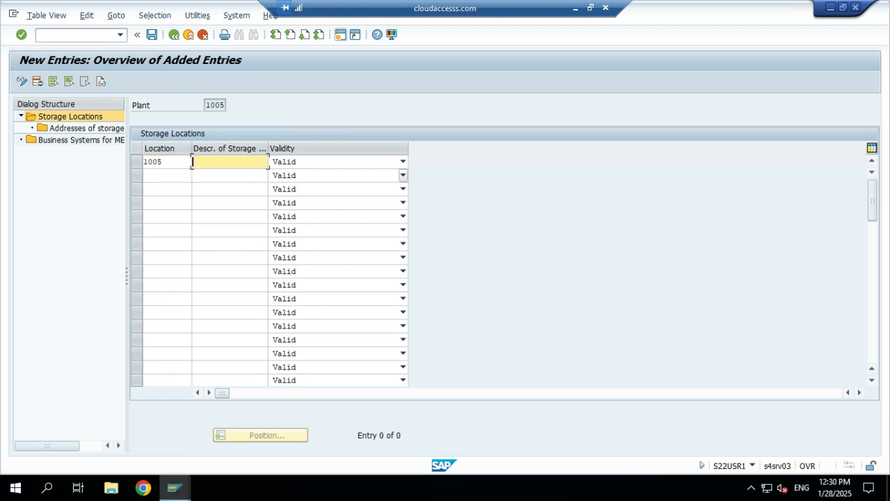
pyautogui.write('Pune St loc')
pyautogui.press('Return')
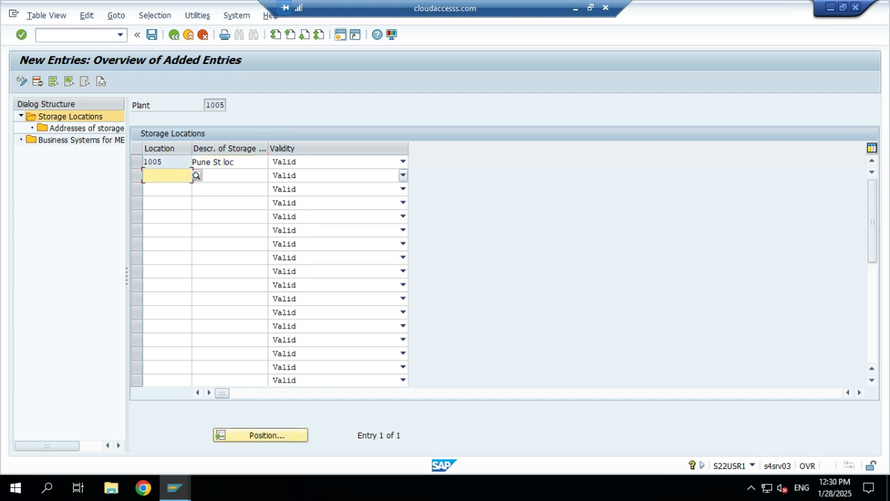
# Copy the description of storage location 1005 and save the new entry.
pyautogui.moveTo(237, 162); pyautogui.dragTo(192, 162)
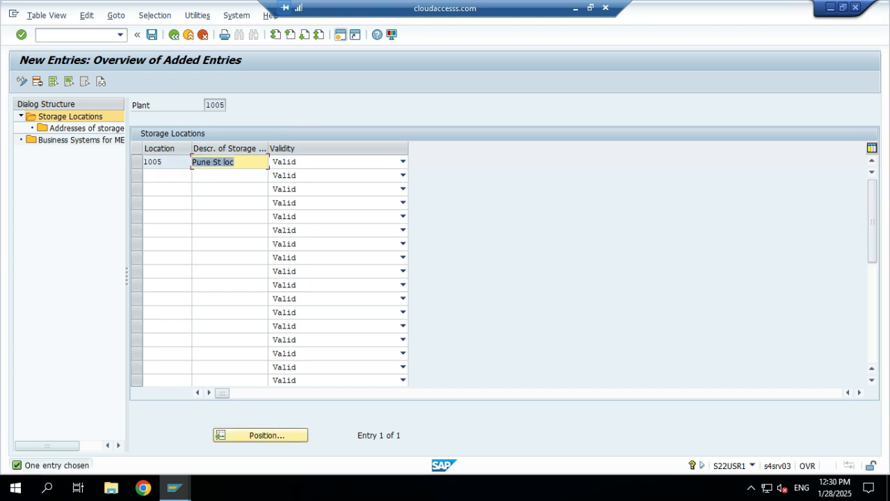
pyautogui.click(235, 162)
pyautogui.click(152, 35)
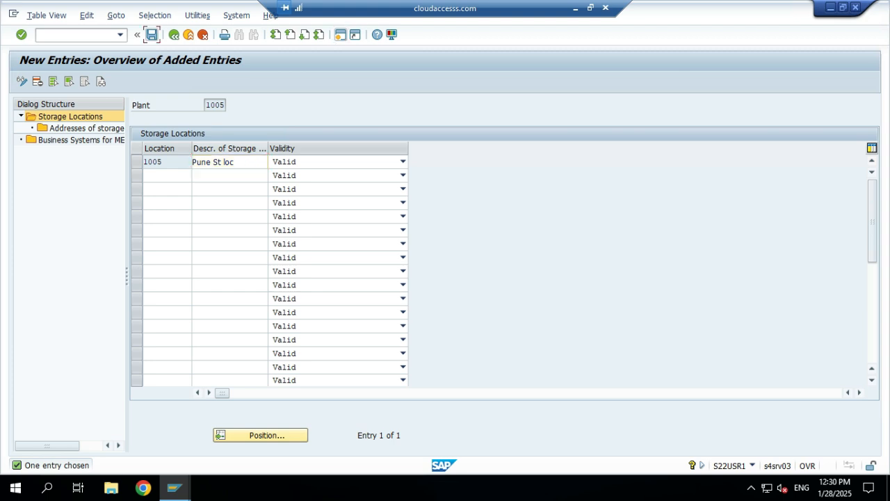
pyautogui.click(193, 223)
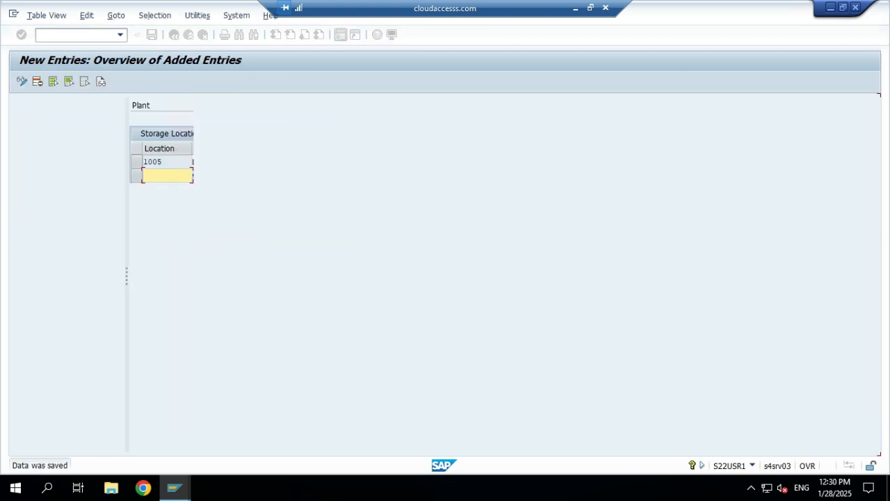
# Switch to the Word notes and record the storage location as 1005 - Pune St loc.
pyautogui.click(575, 8)
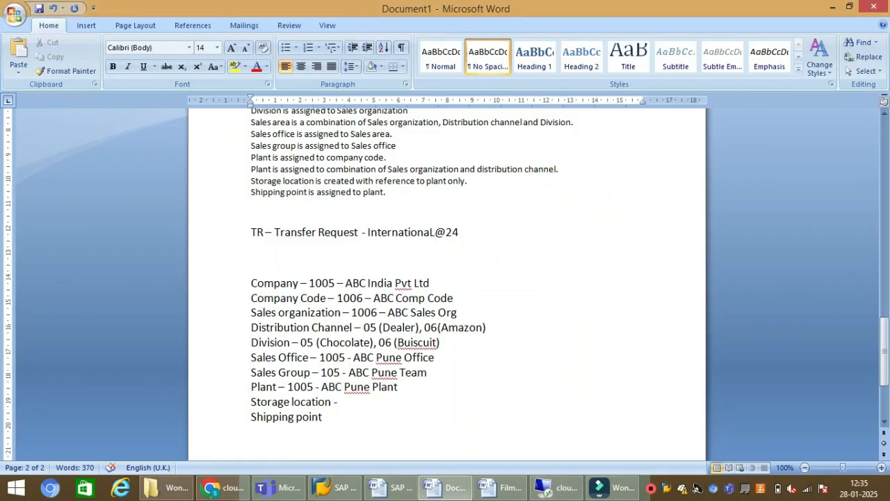
pyautogui.write('1005 - Pune St loc')
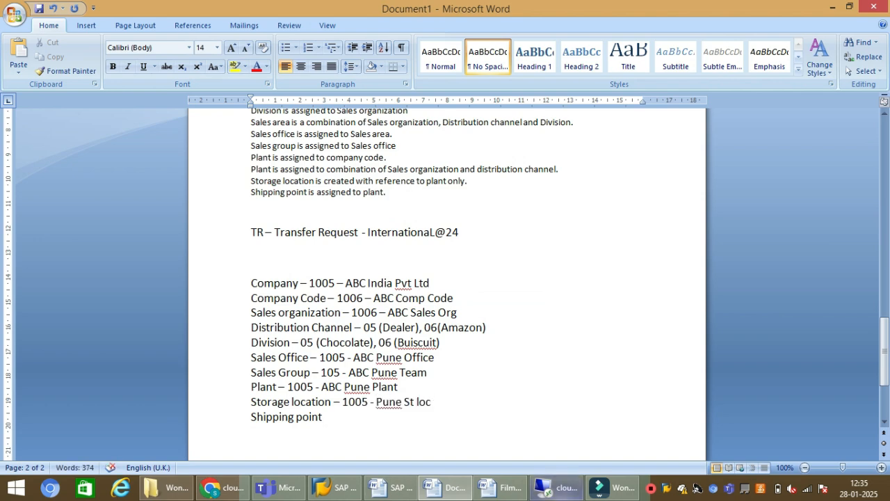
# Switch to SAP, return to the implementation guide and open Define Shipping Point under Logistics Execution.
pyautogui.click(556, 487)
pyautogui.click(174, 34)
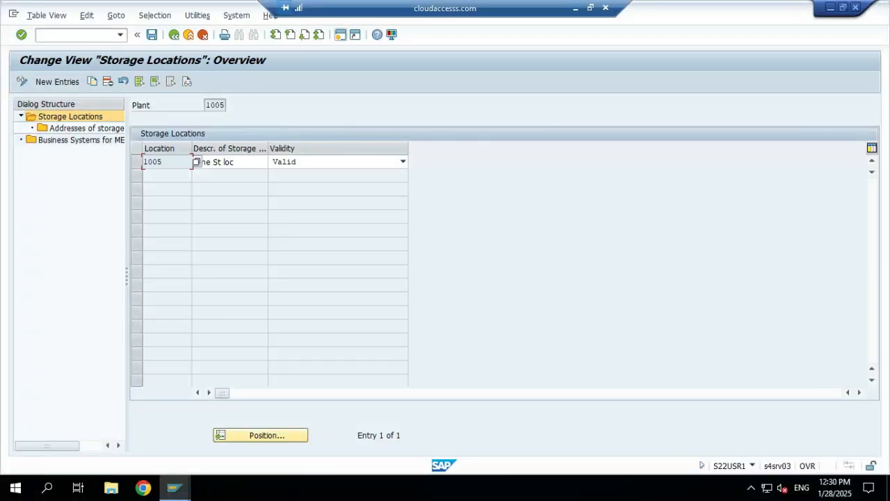
pyautogui.press('F3')
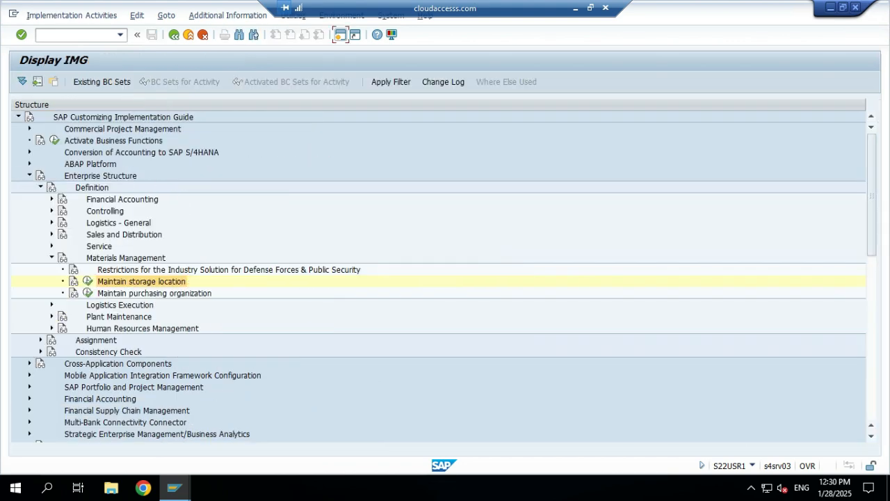
pyautogui.doubleClick(161, 258)
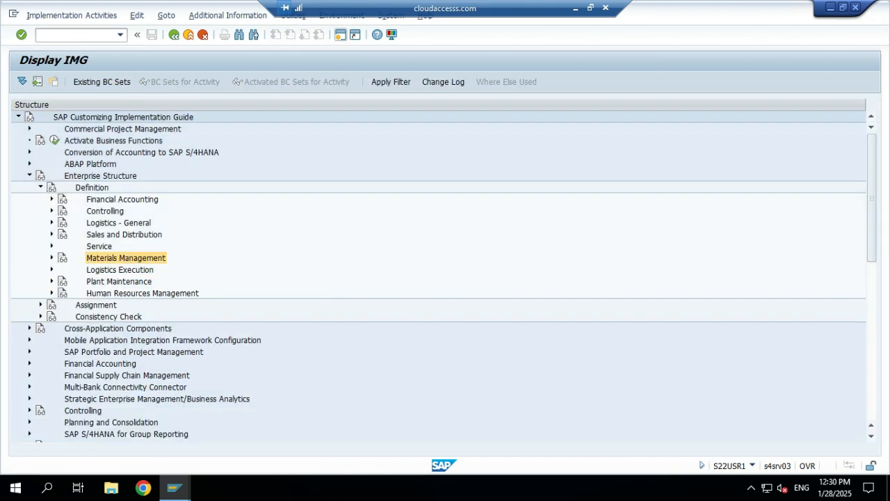
pyautogui.click(51, 270)
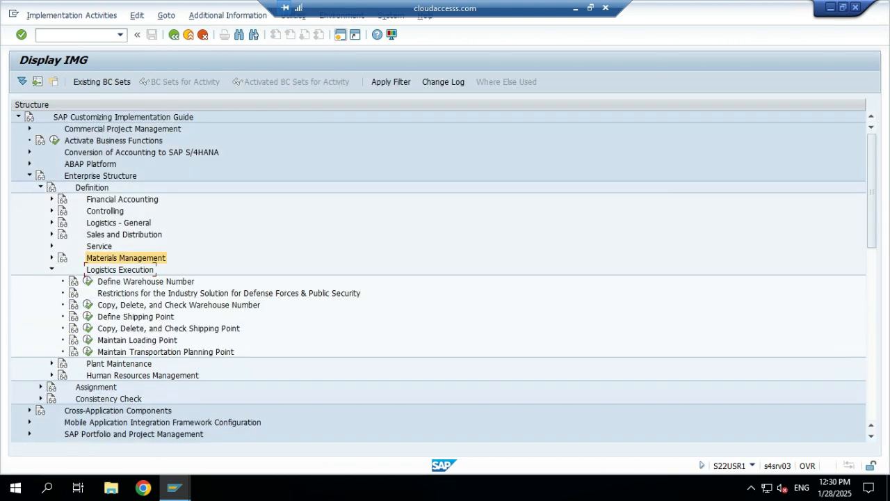
pyautogui.click(136, 317)
pyautogui.click(87, 316)
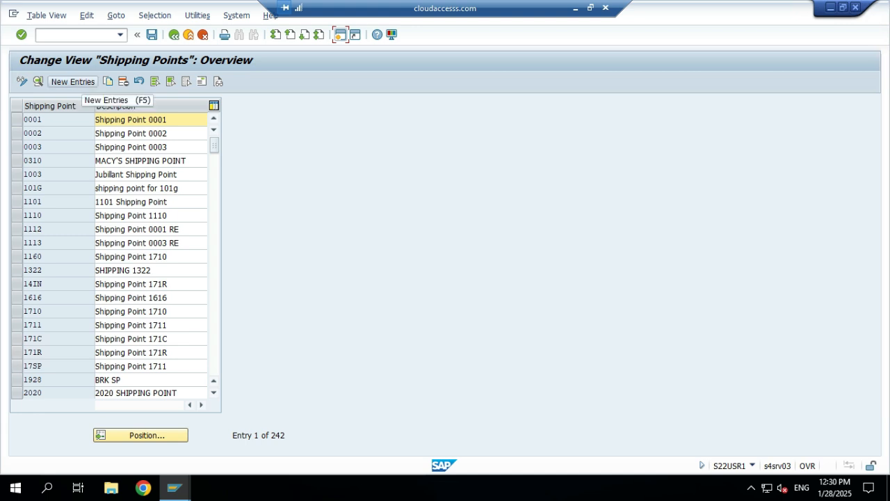
# Start a new shipping point entry 1005 with the description Pune Rail SP.
pyautogui.click(73, 81)
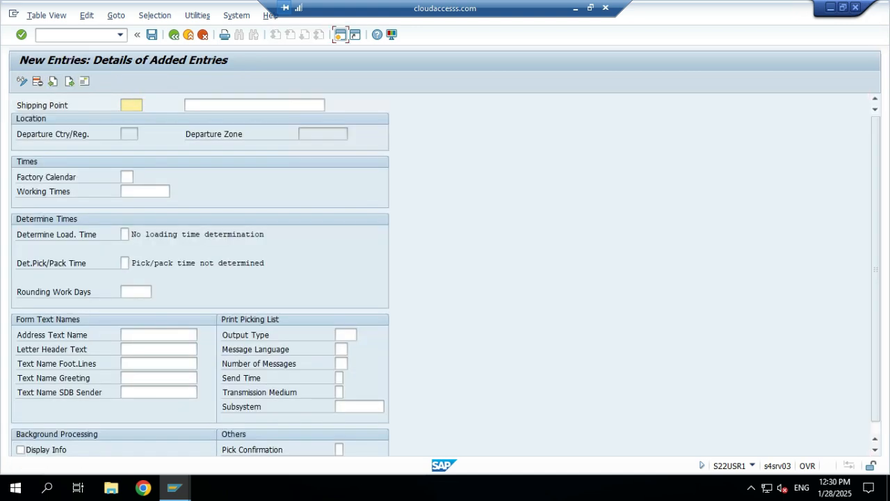
pyautogui.write('1005')
pyautogui.press('Tab')
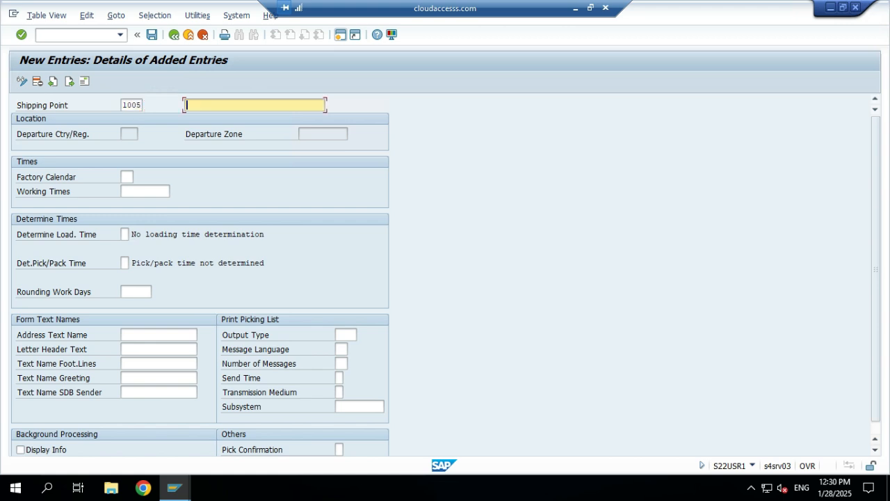
pyautogui.write('Pune Rail SP')
pyautogui.press('Tab')
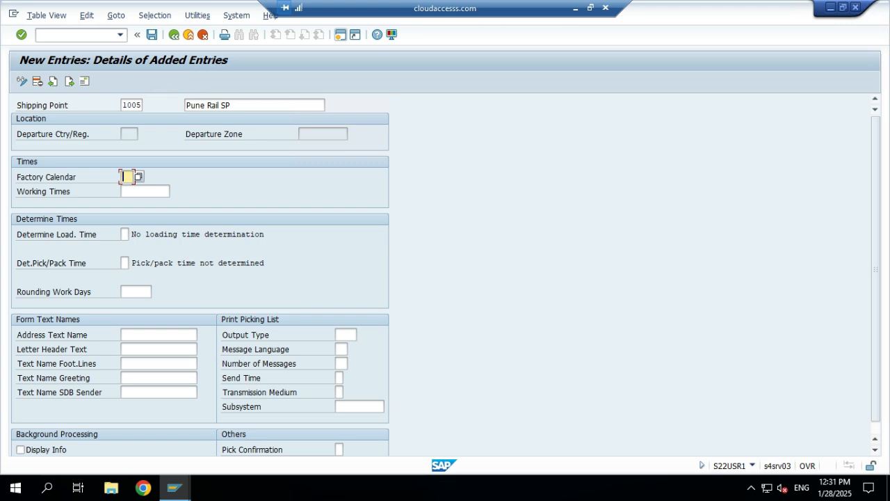
# Find the India entry among the factory calendars and set the shipping point's factory calendar to IN.
pyautogui.click(139, 177)
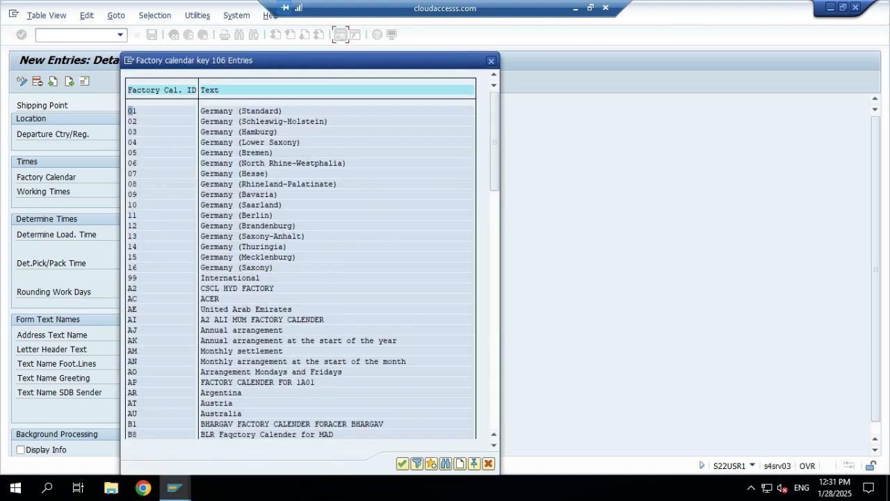
pyautogui.click(196, 320)
pyautogui.hotkey('ctrl', 'f')
pyautogui.write('IN')
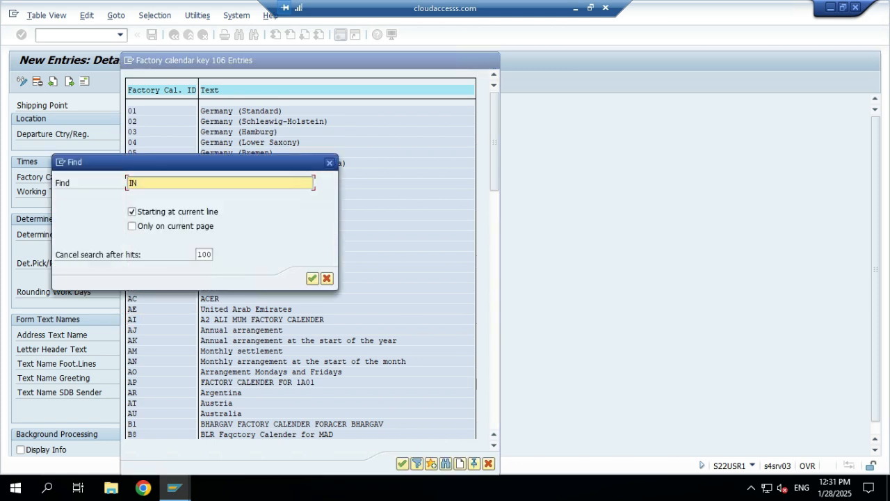
pyautogui.press('Return')
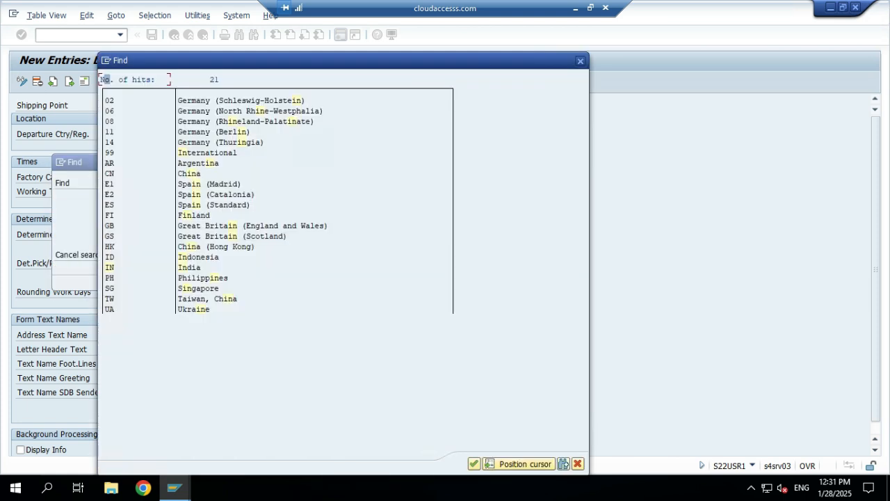
pyautogui.click(185, 267)
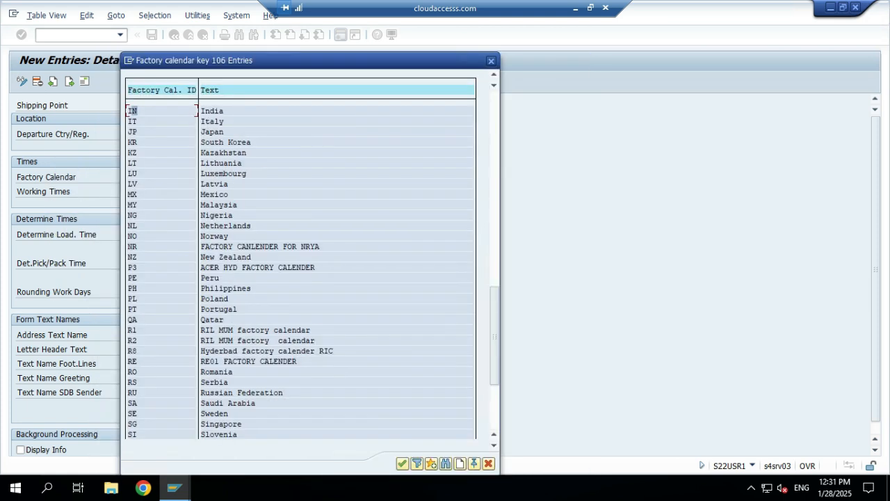
pyautogui.press('Return')
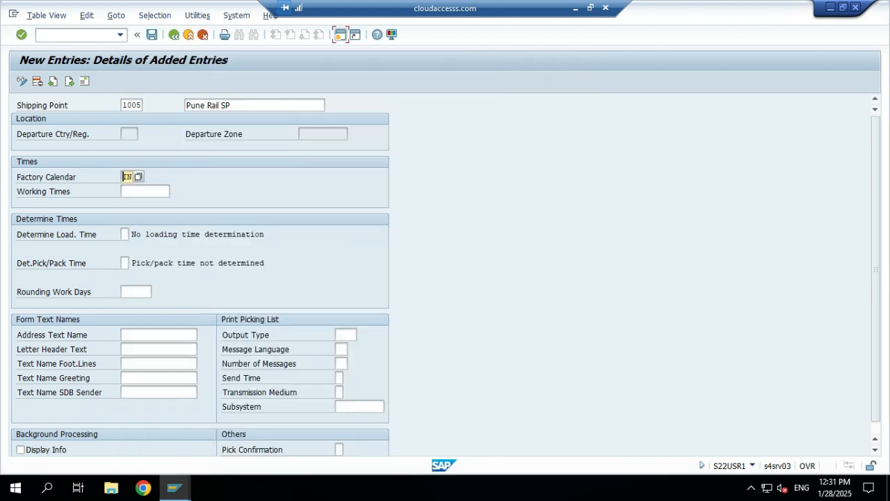
# Start saving shipping point 1005 and enter the name Pune Rail SP and search term PRSP in its address.
pyautogui.click(152, 35)
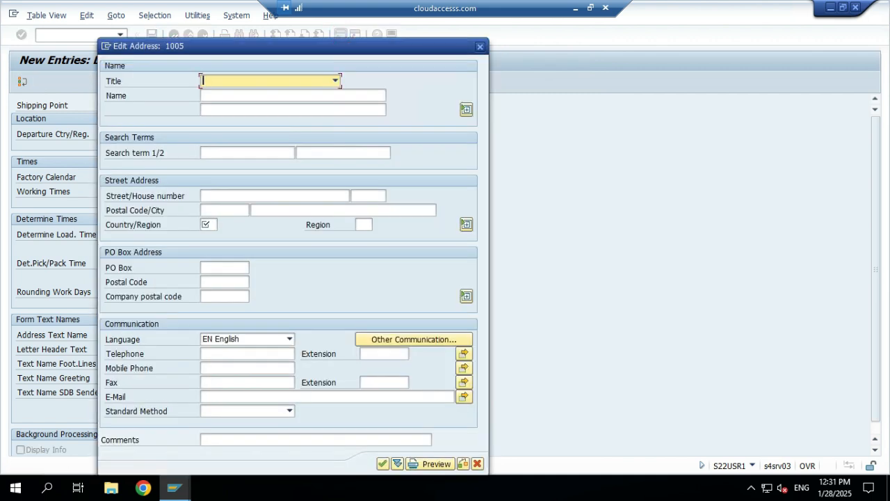
pyautogui.moveTo(329, 46); pyautogui.dragTo(528, 50)
pyautogui.click(514, 99)
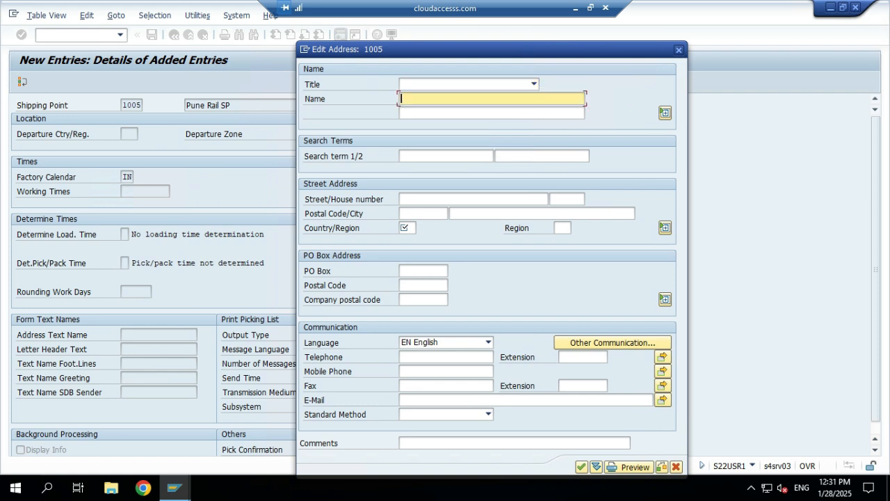
pyautogui.write('Pu')
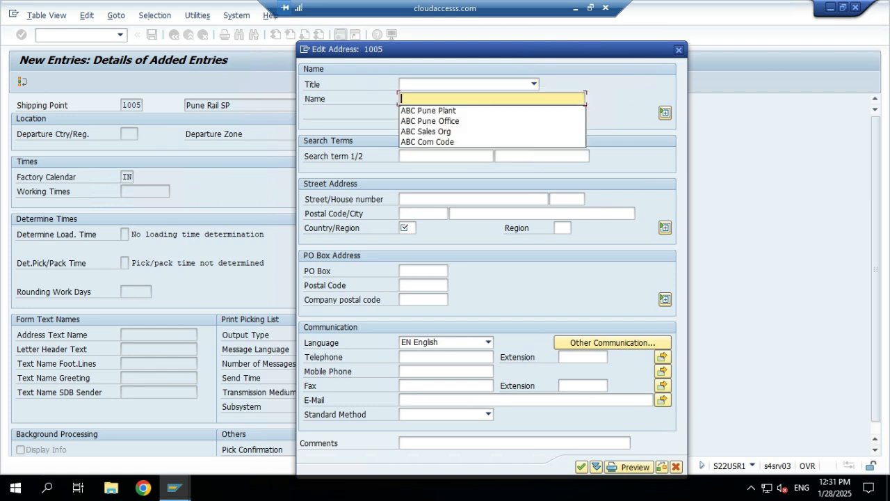
pyautogui.write('ne Rail S')
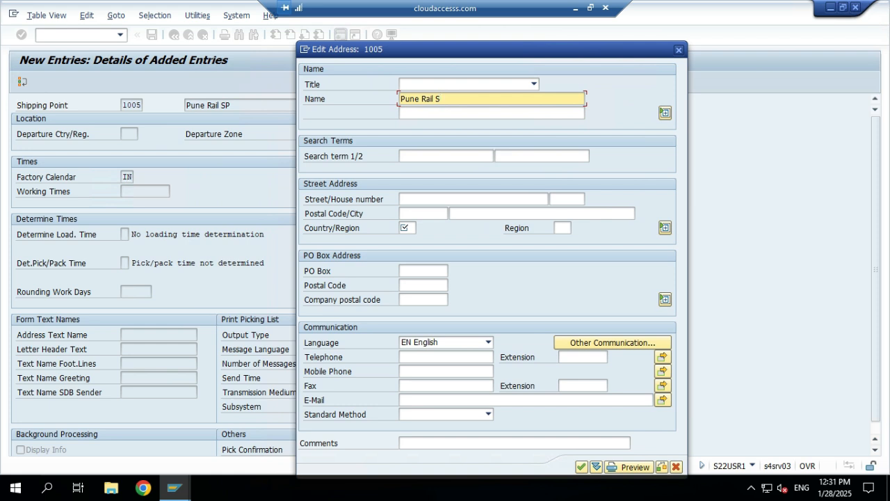
pyautogui.write('P')
pyautogui.click(447, 156)
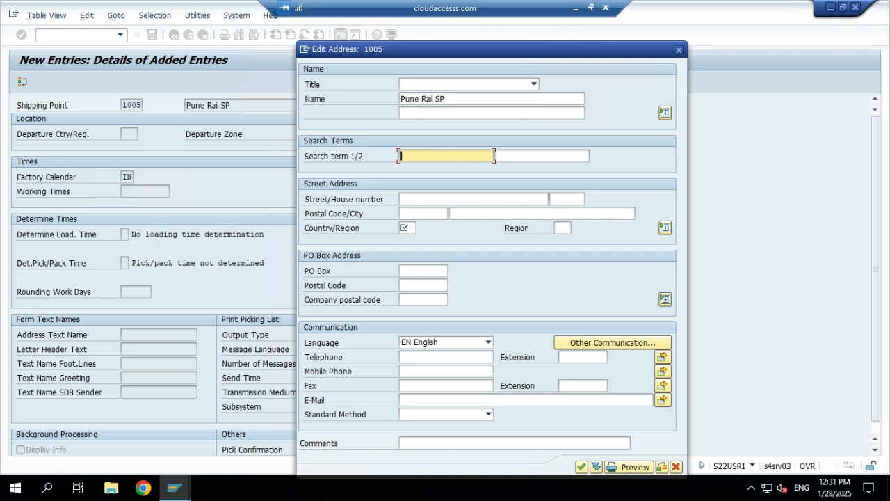
pyautogui.write('PRSP')
# Fill in the street address with the postal code, city PUNE, country IN and region 13.
pyautogui.click(421, 214)
pyautogui.write('411019')
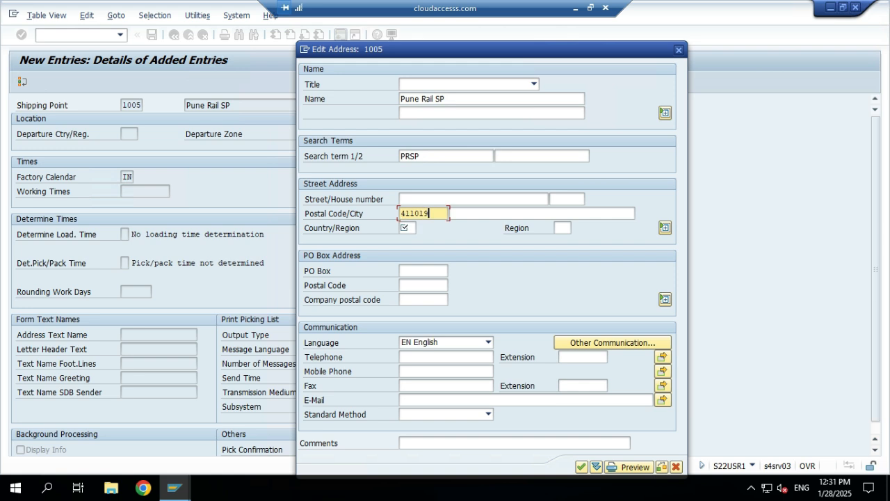
pyautogui.press('Tab')
pyautogui.write('PUNE')
pyautogui.press('Tab')
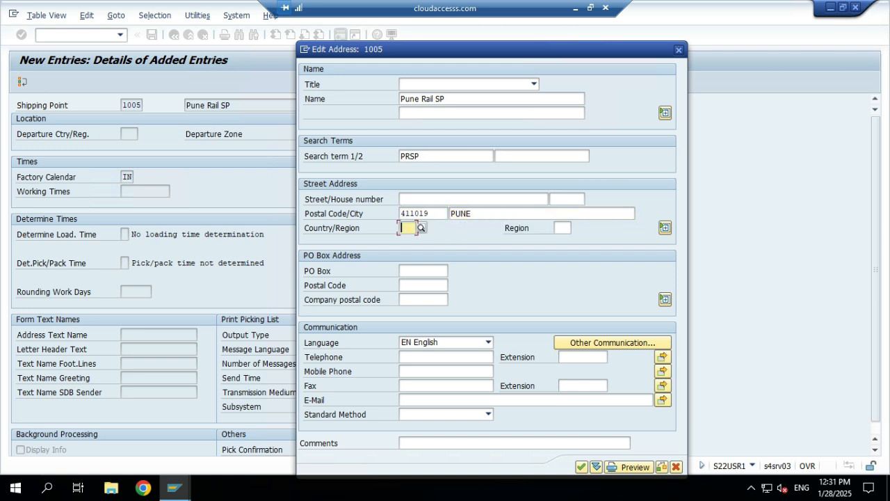
pyautogui.write('IN')
pyautogui.press('Tab')
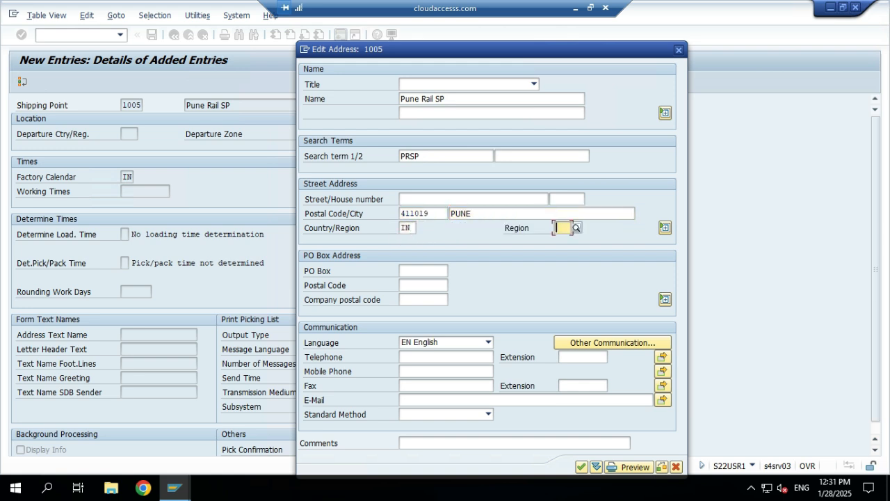
pyautogui.write('13')
pyautogui.press('Tab')
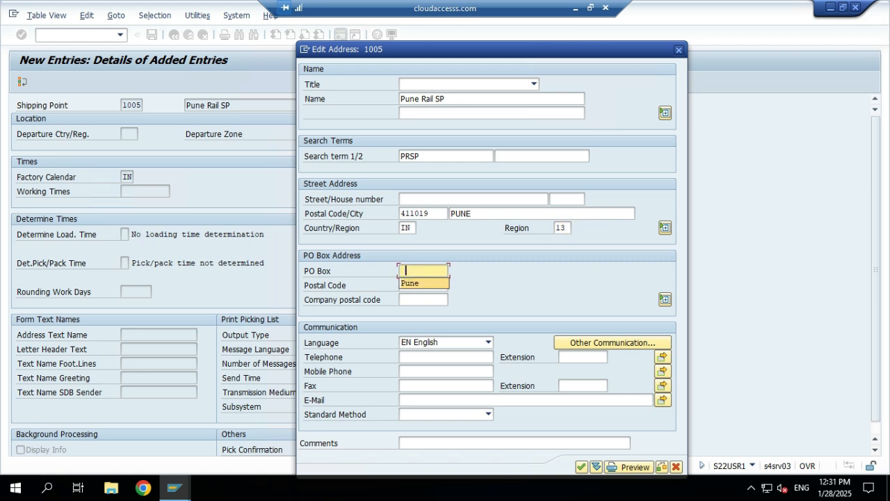
# Set the PO box to Pune with its postal code, confirm the address and accept the Practice Session customizing request.
pyautogui.press('Return')
pyautogui.press('Tab')
pyautogui.press('Down')
pyautogui.press('Return')
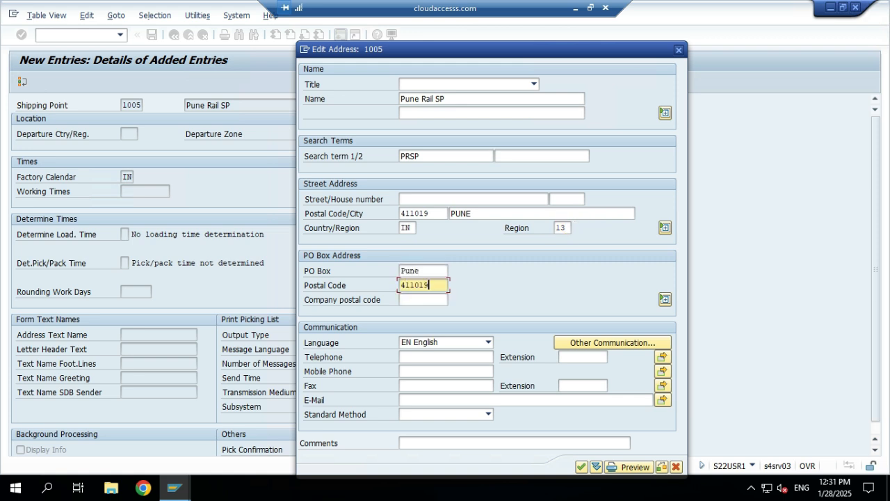
pyautogui.click(582, 467)
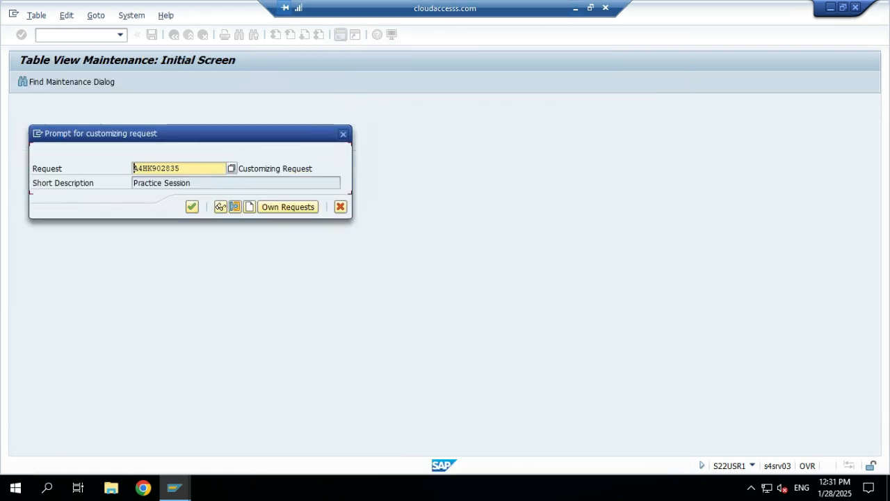
pyautogui.click(192, 206)
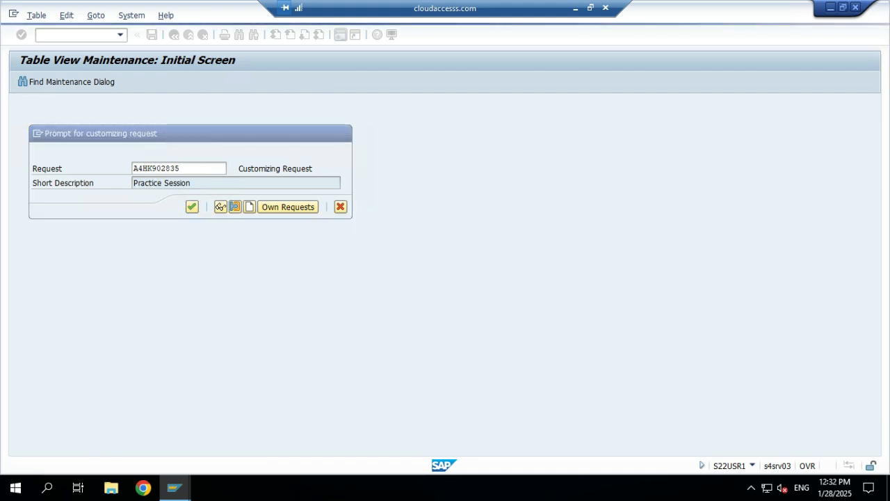
# Copy the description Pune Rail SP of shipping point 1005 and save the entry.
pyautogui.moveTo(231, 105); pyautogui.dragTo(186, 105)
pyautogui.hotkey('ctrl', 'c')
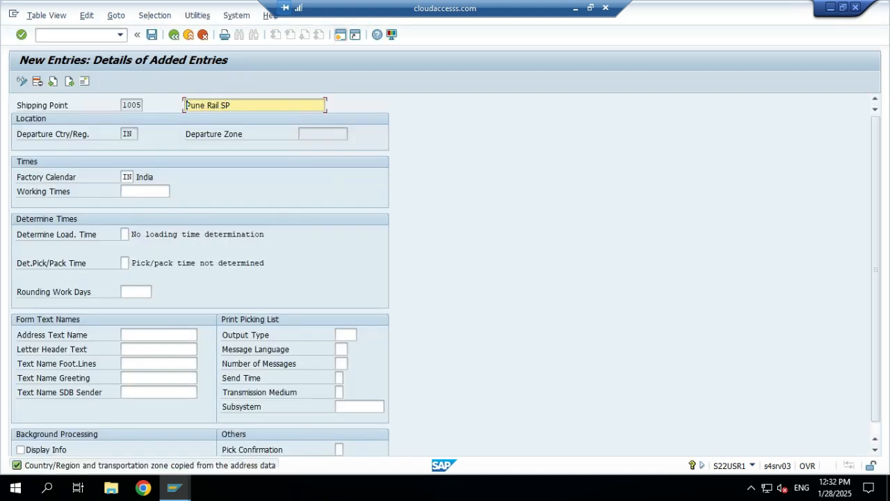
pyautogui.hotkey('ctrl', 's')
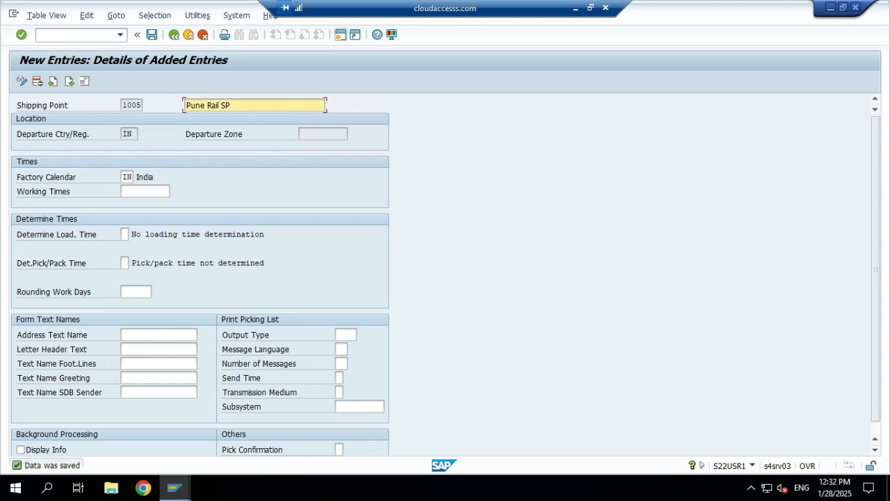
# Switch to the Word notes and record the shipping point as 1005 - Pune Rail SP.
pyautogui.click(575, 8)
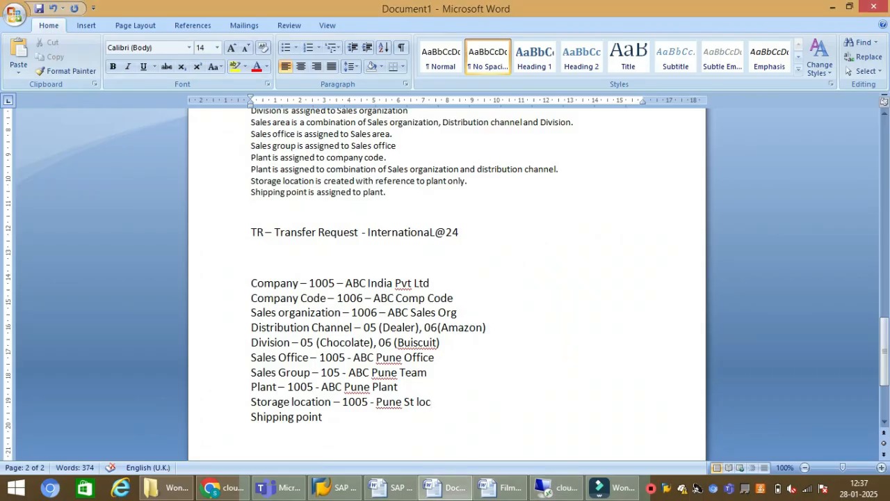
pyautogui.write('- ')
pyautogui.write('1005 -')
pyautogui.write(' Pune Rail SP')
# Switch to SAP, return to the implementation guide and collapse the Definition branch of Enterprise Structure.
pyautogui.click(556, 487)
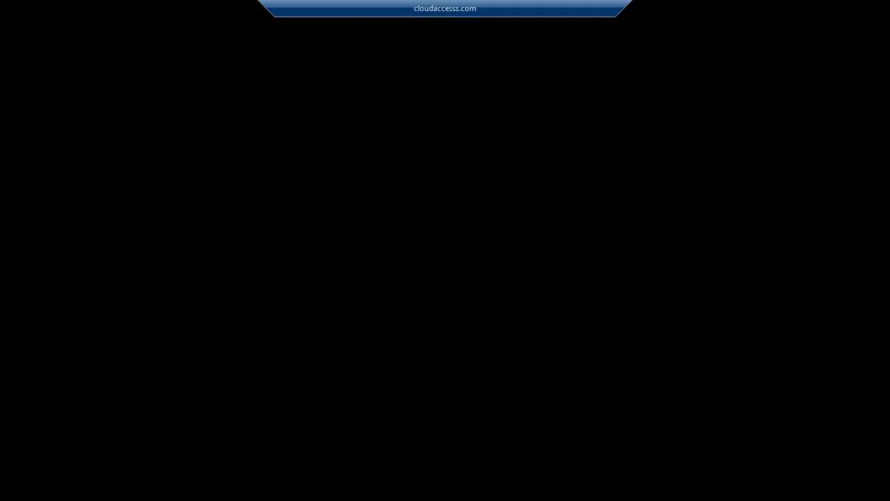
pyautogui.click(174, 34)
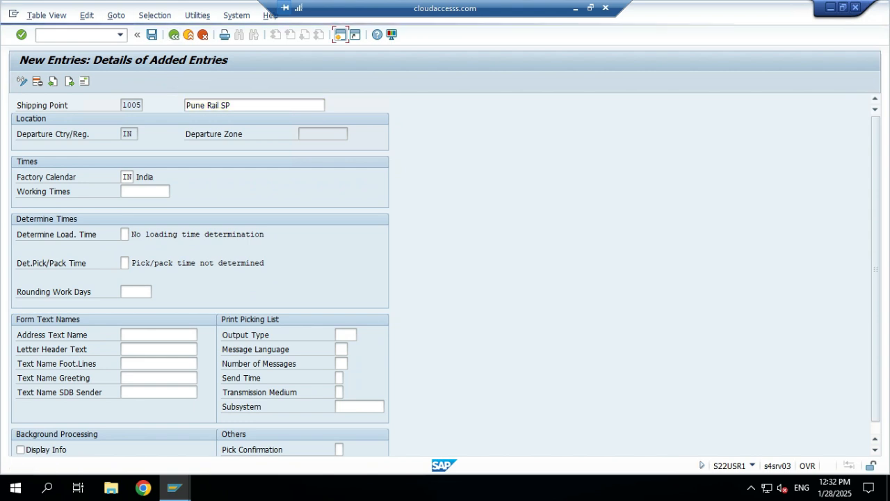
pyautogui.click(174, 35)
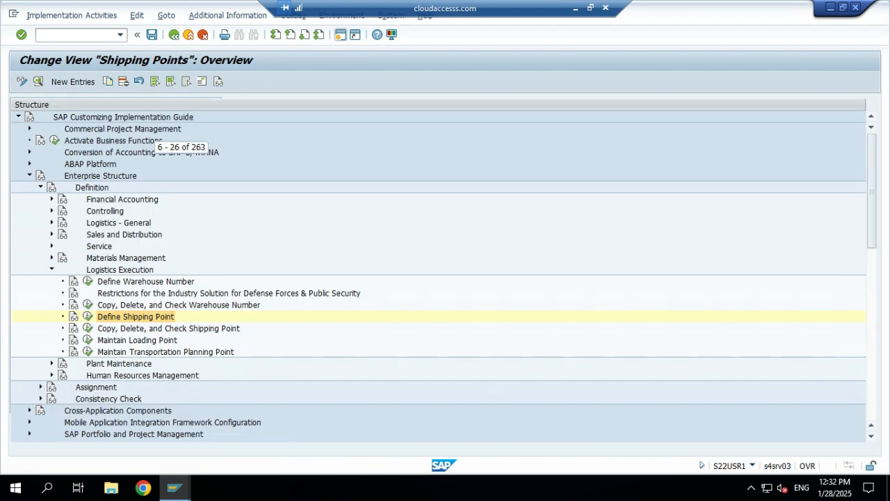
pyautogui.click(51, 269)
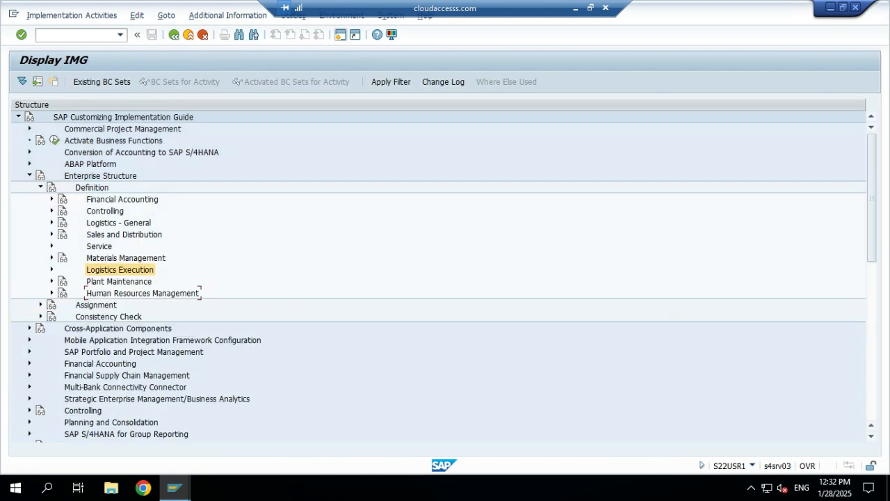
pyautogui.click(41, 187)
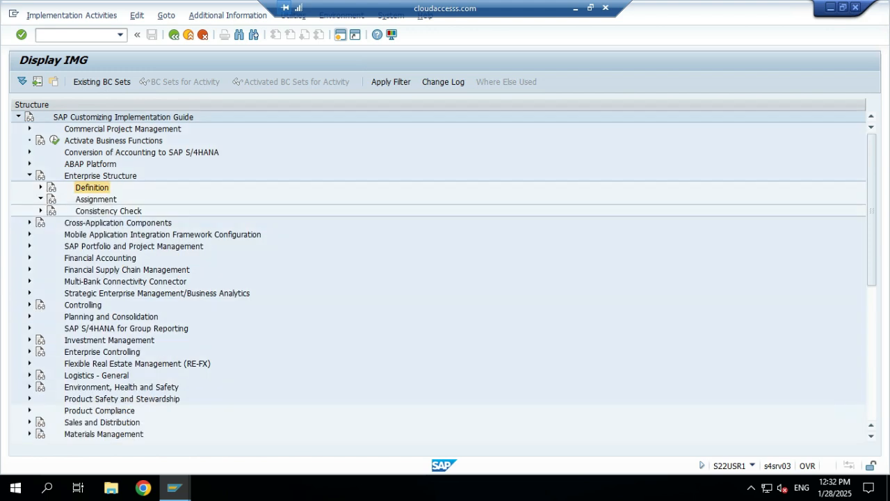
# Open the activity Assign company code to company under Assignment, Financial Accounting.
pyautogui.click(41, 199)
pyautogui.click(122, 211)
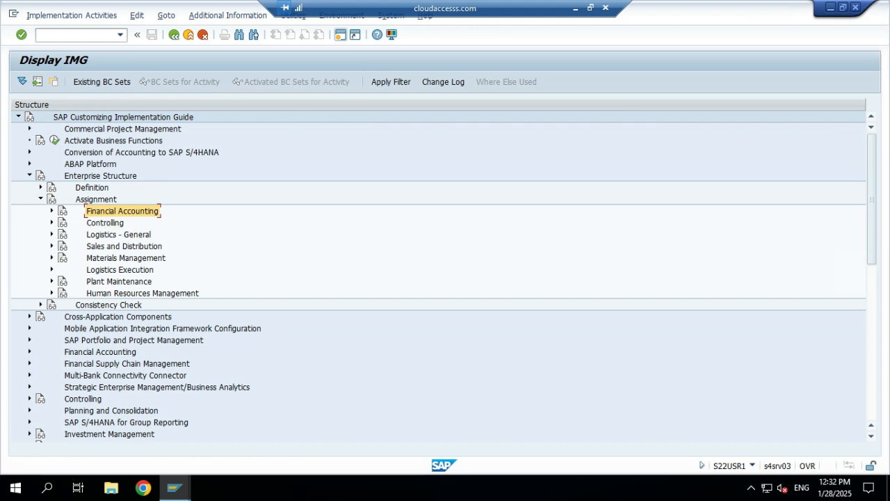
pyautogui.press('Right')
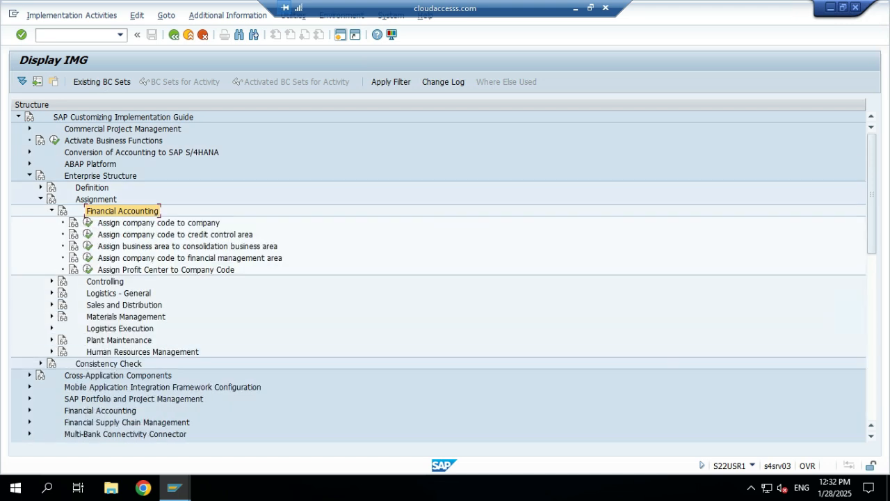
pyautogui.click(159, 223)
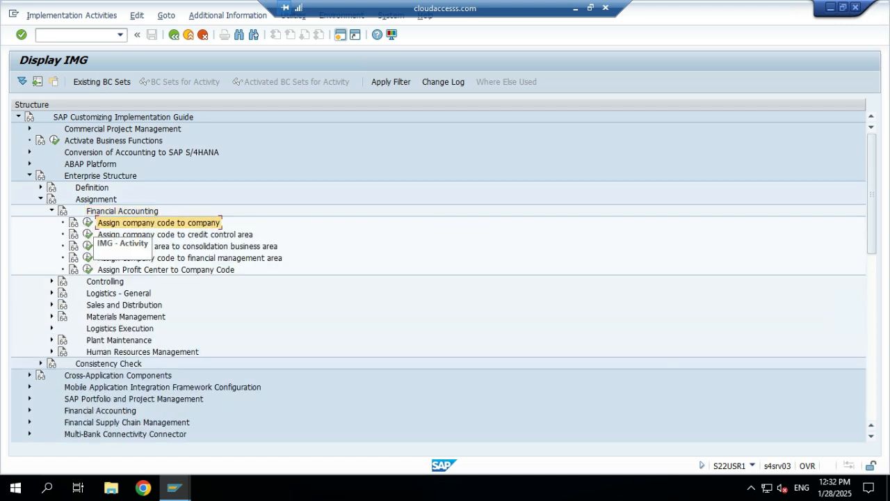
pyautogui.click(88, 222)
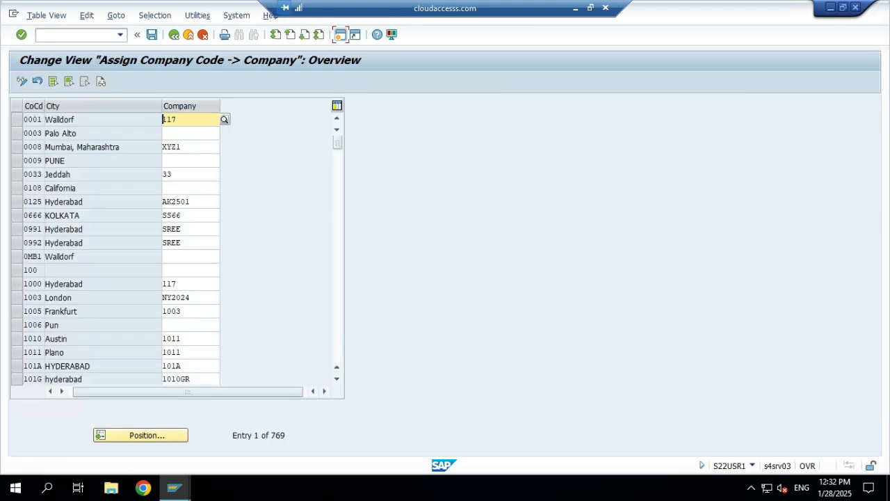
# Check the company and company code in the Word notes, switch back to SAP, assign company code 1006 to company 1005 and save to the customizing request.
pyautogui.click(32, 325)
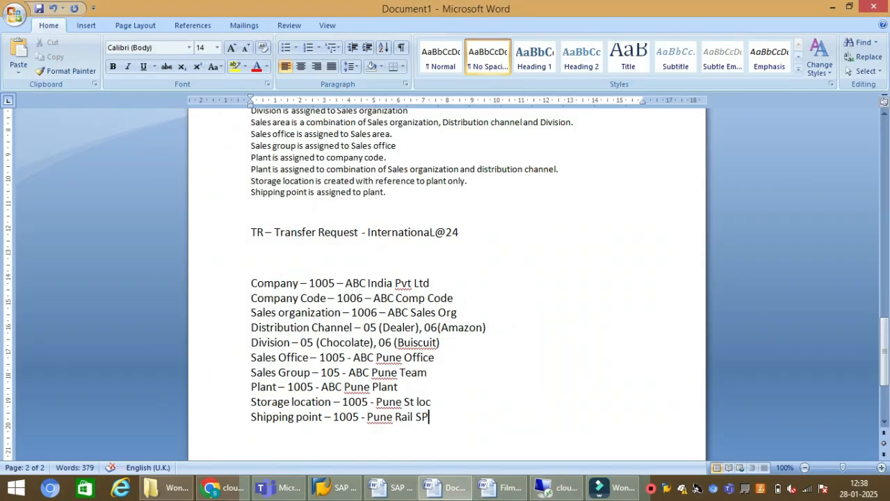
pyautogui.click(323, 283)
pyautogui.click(350, 298)
pyautogui.click(556, 488)
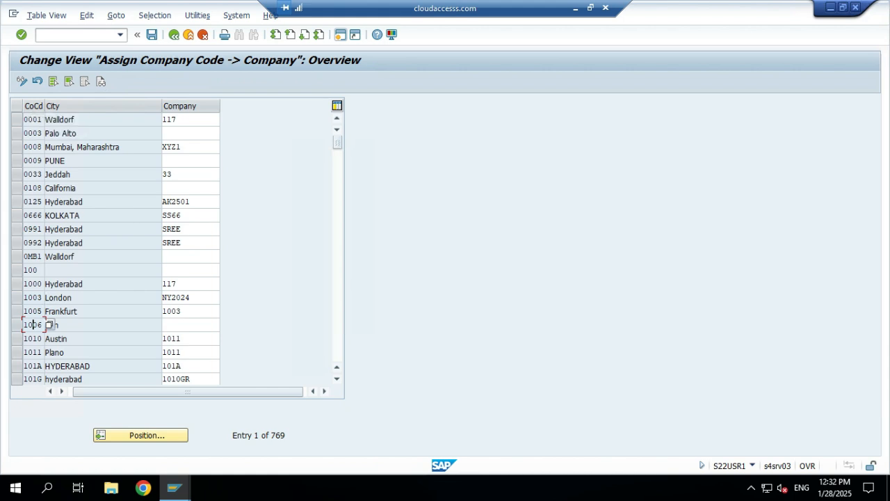
pyautogui.click(182, 325)
pyautogui.write('1005')
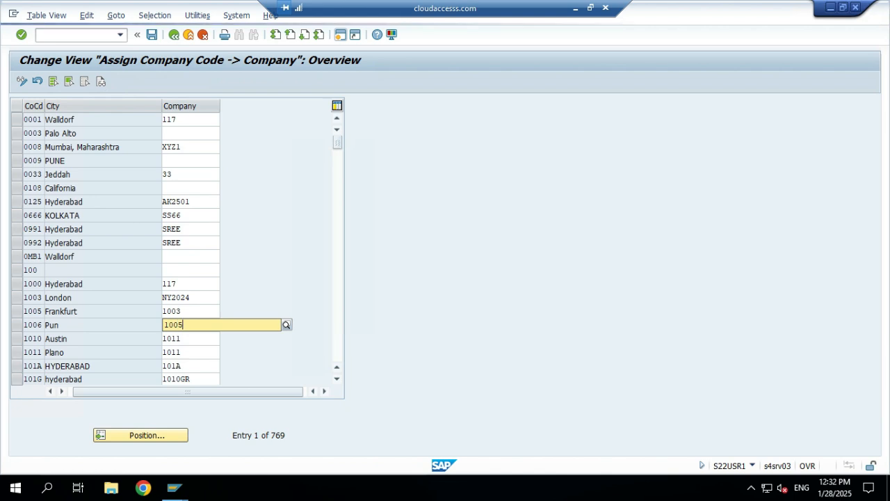
pyautogui.press('Return')
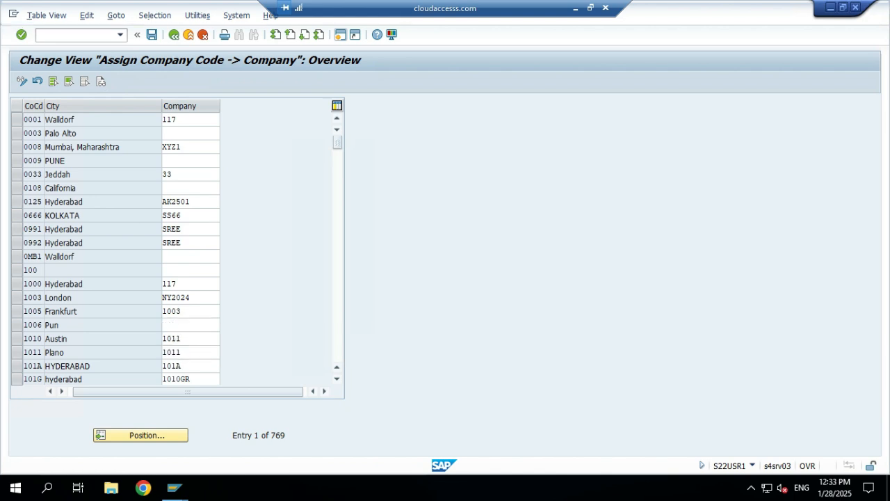
pyautogui.hotkey('ctrl', 's')
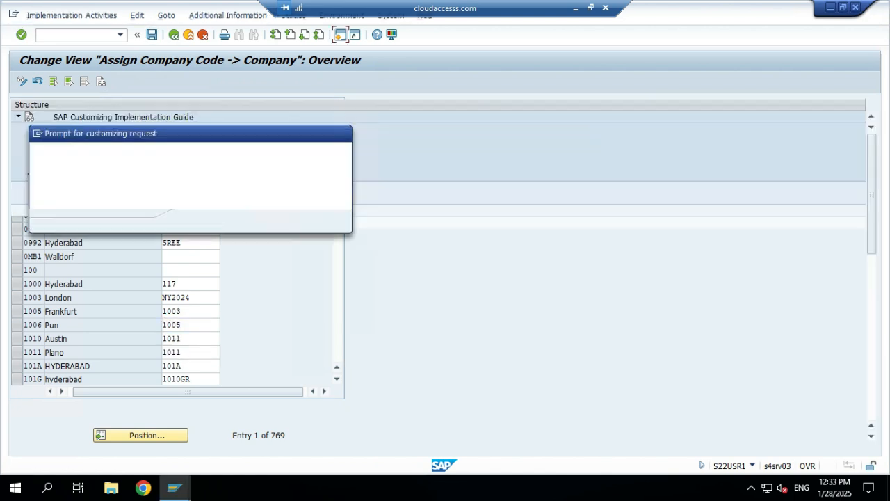
pyautogui.press('Return')
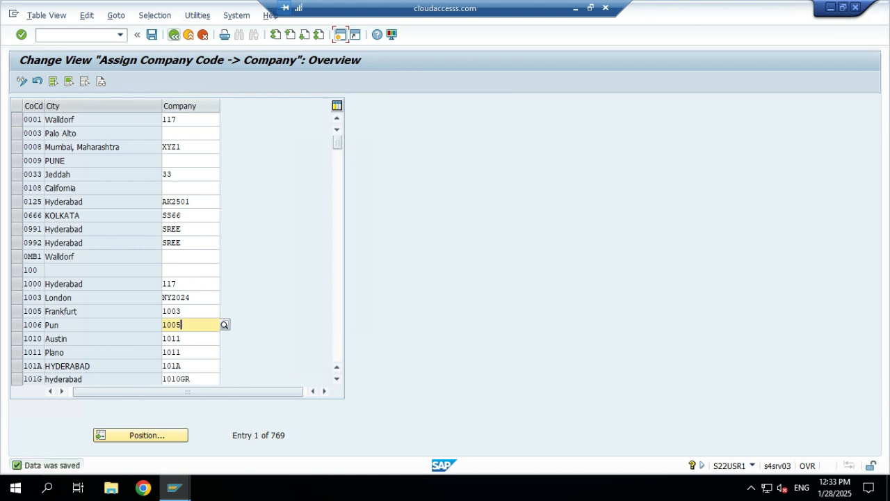
# Return to the implementation guide, collapse Financial Accounting and open the Sales and Distribution activity Assign sales organization to company code.
pyautogui.click(174, 35)
pyautogui.click(52, 210)
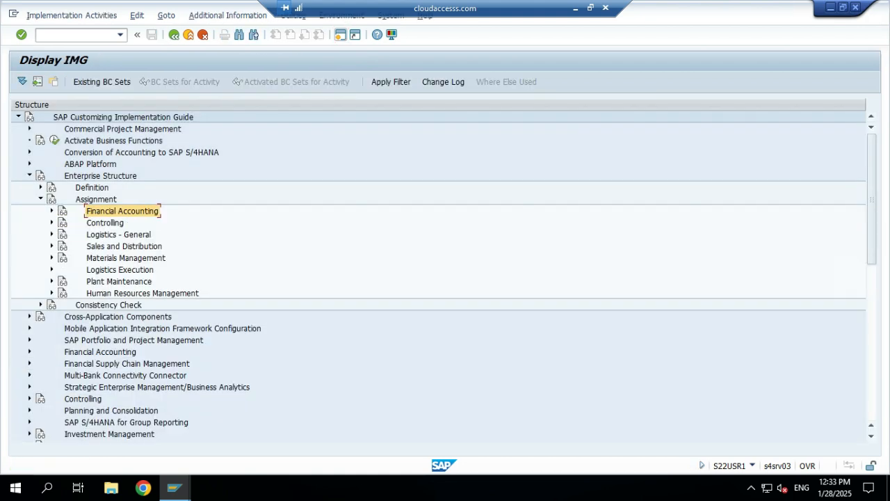
pyautogui.click(51, 246)
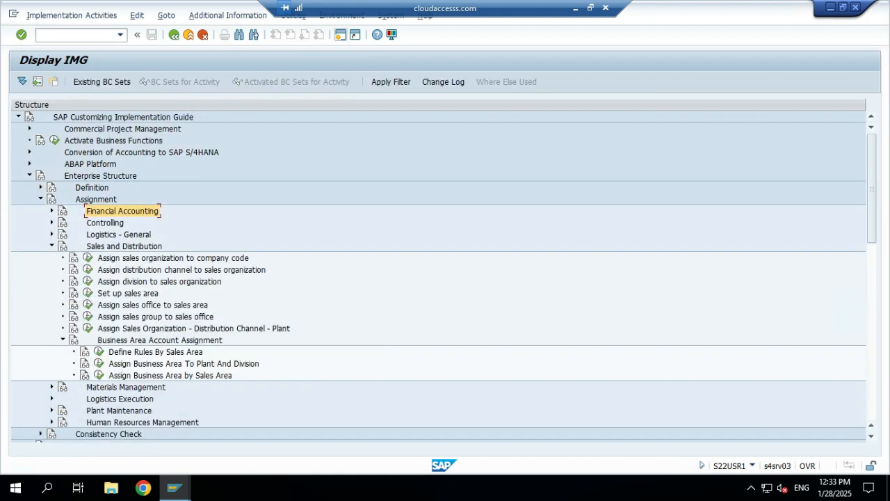
pyautogui.click(173, 258)
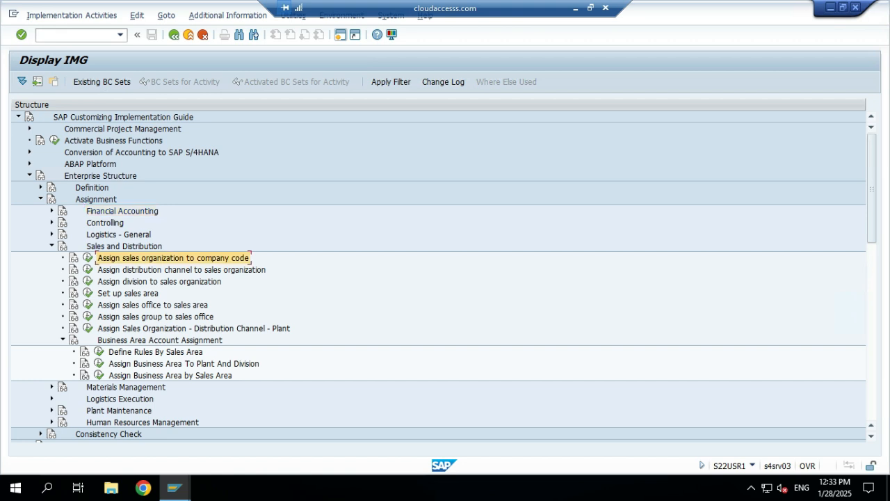
pyautogui.click(88, 258)
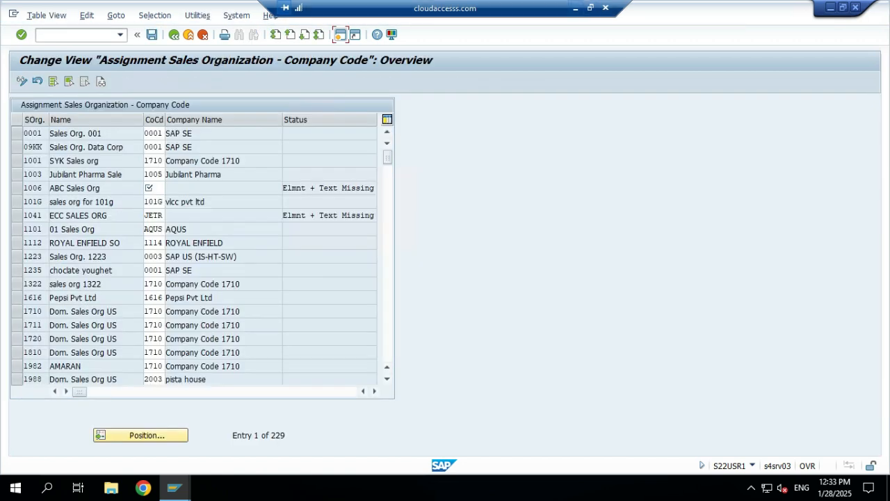
# Check the sales organization in the Word notes, switch back to SAP, assign sales organization 1006 to company code 1006 and save to the customizing request.
pyautogui.click(576, 8)
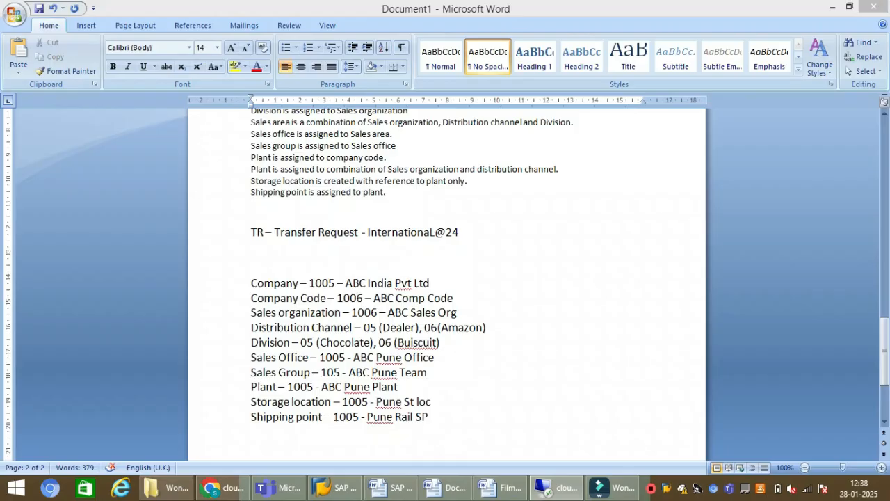
pyautogui.click(365, 313)
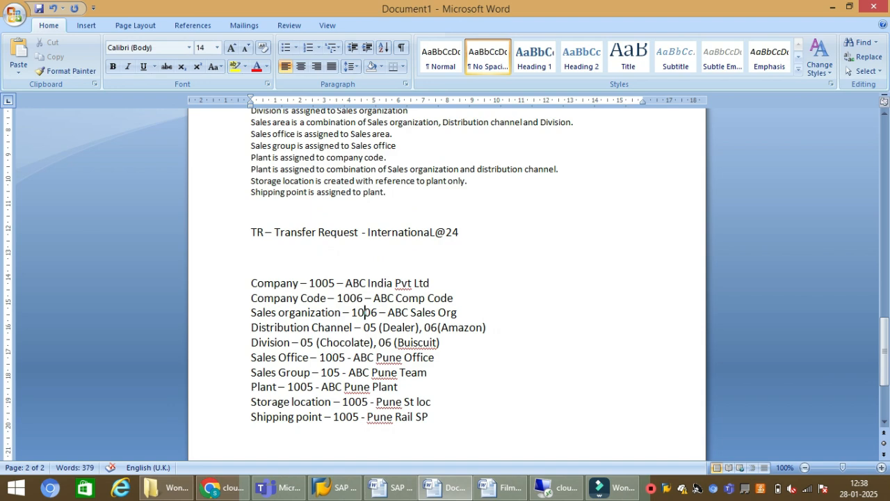
pyautogui.click(556, 487)
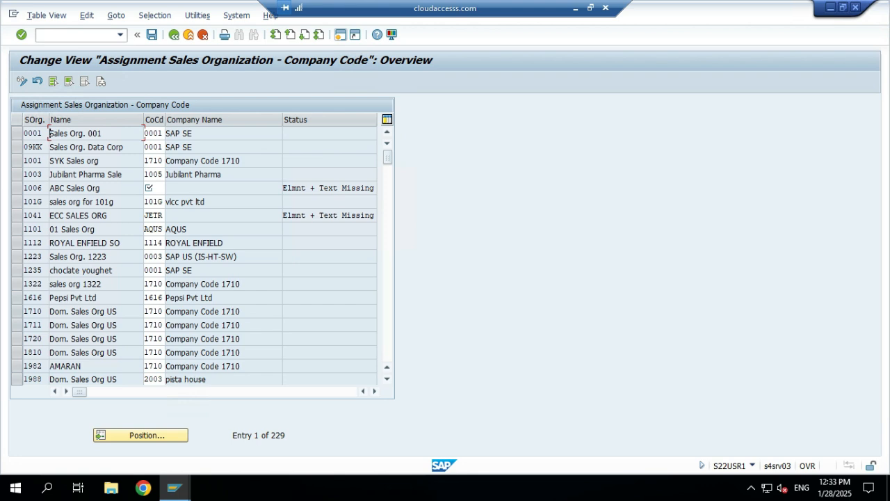
pyautogui.click(153, 188)
pyautogui.write('1006')
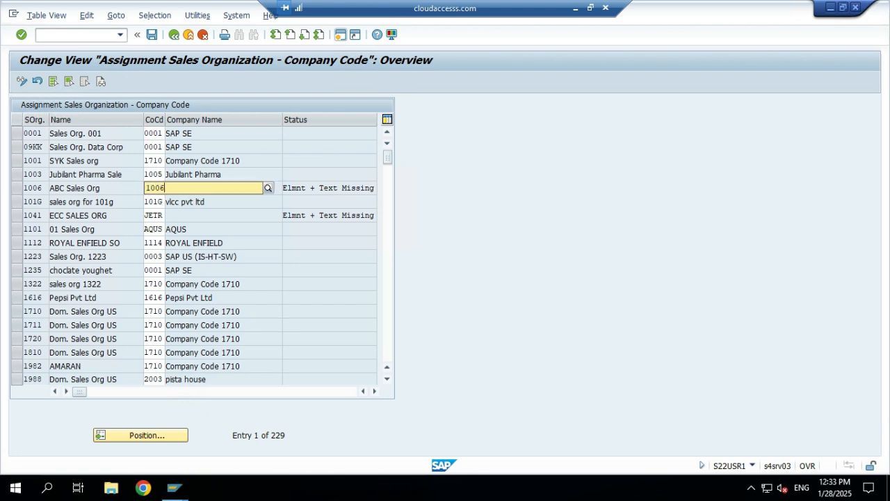
pyautogui.press('Return')
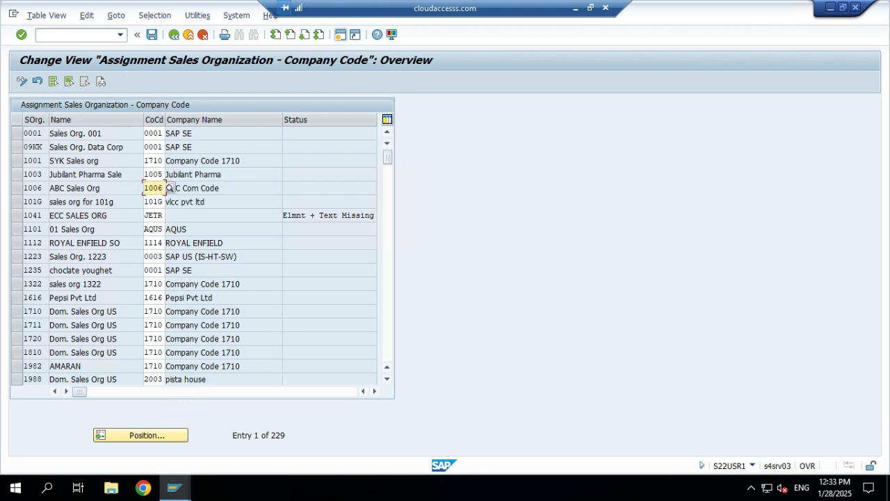
pyautogui.hotkey('ctrl', 's')
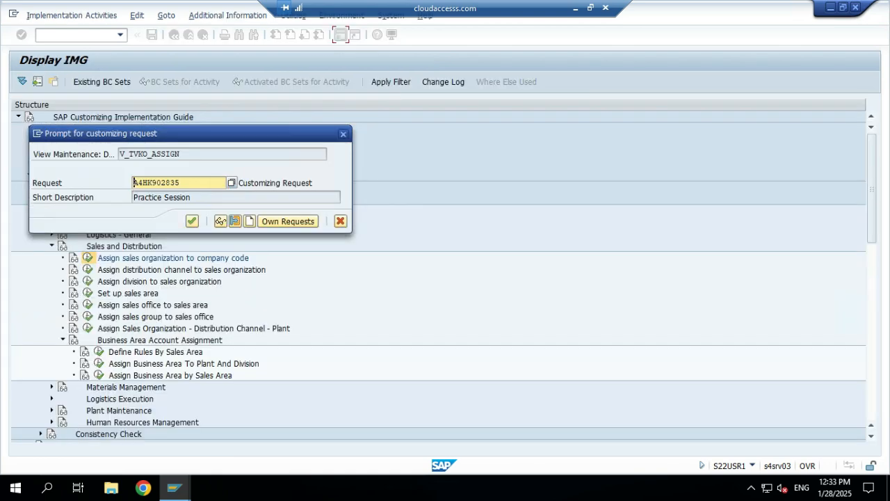
pyautogui.press('Return')
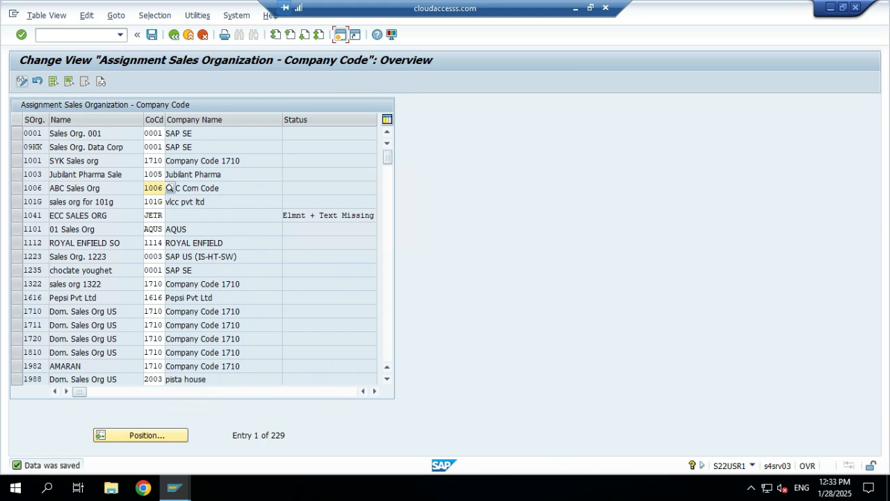
pyautogui.click(42, 188)
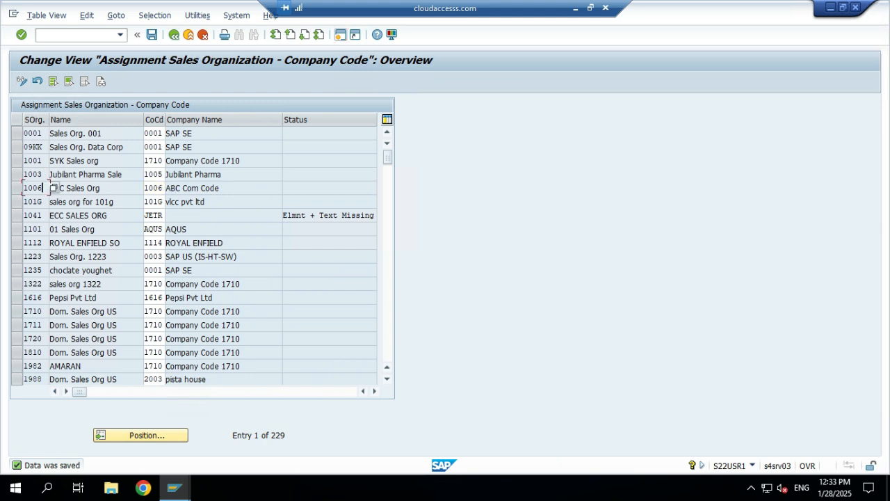
# Return to the implementation guide and open the activity Assign distribution channel to sales organization.
pyautogui.click(174, 35)
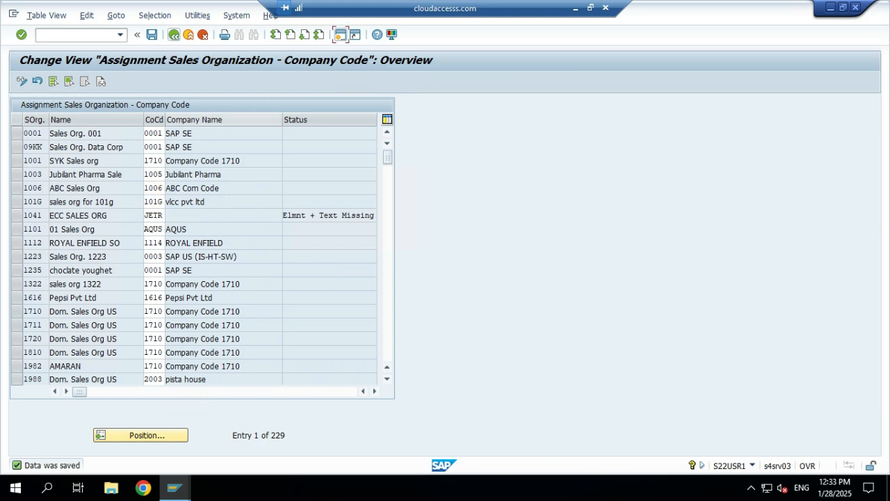
pyautogui.click(181, 269)
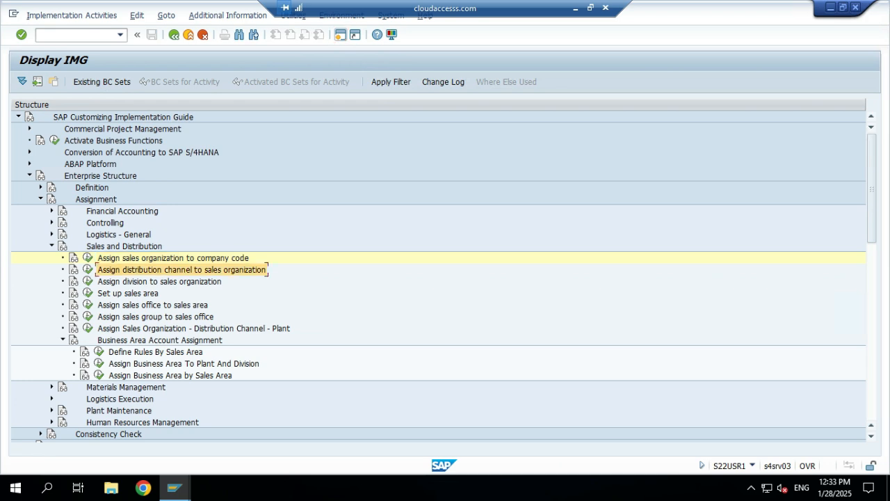
pyautogui.click(87, 269)
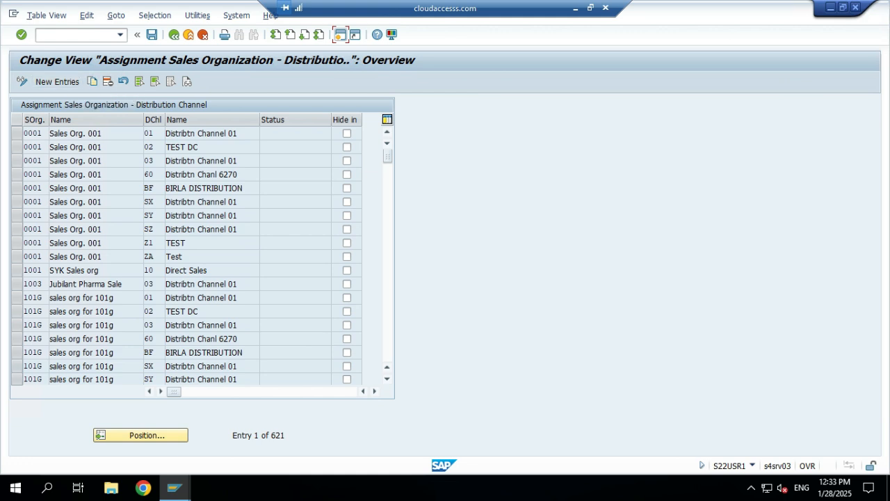
# Create two new assignment entries, both with sales organization 1006.
pyautogui.click(57, 82)
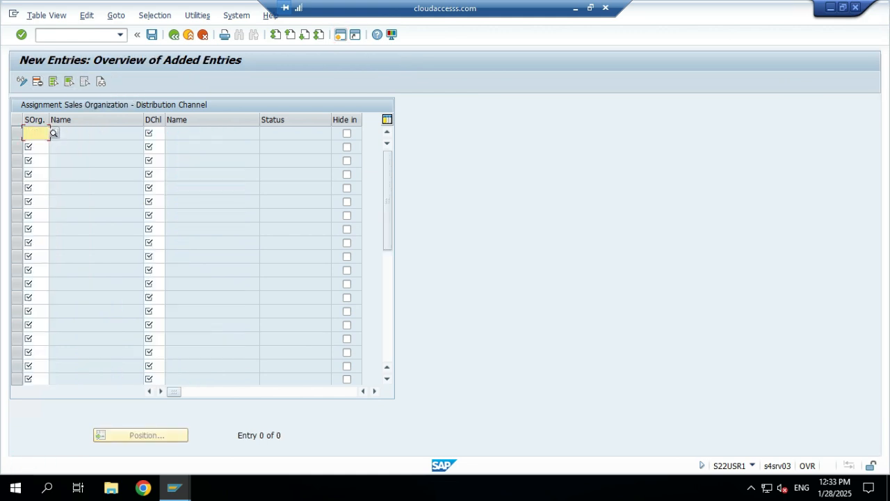
pyautogui.write('1006')
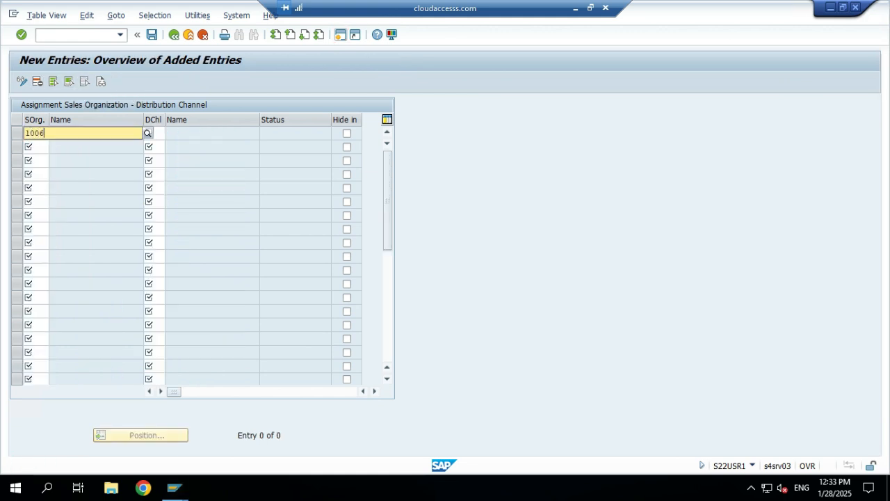
pyautogui.press('Down')
pyautogui.press('Return')
pyautogui.press('Down')
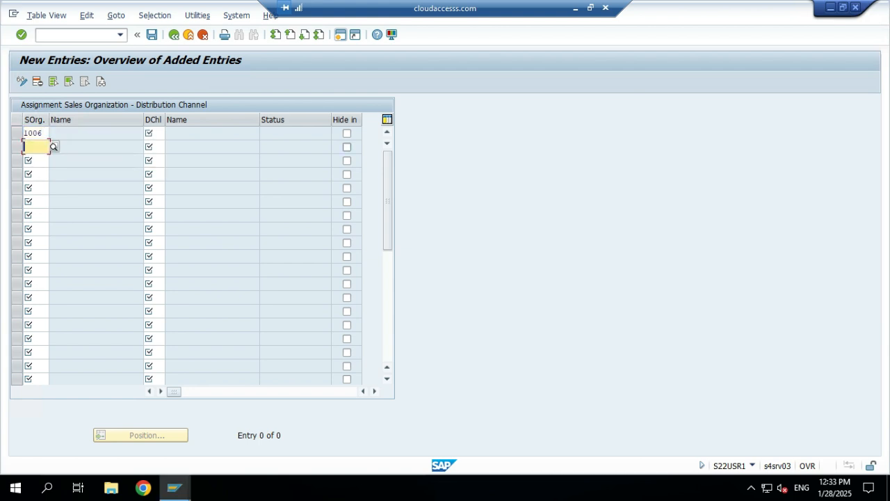
pyautogui.write('100')
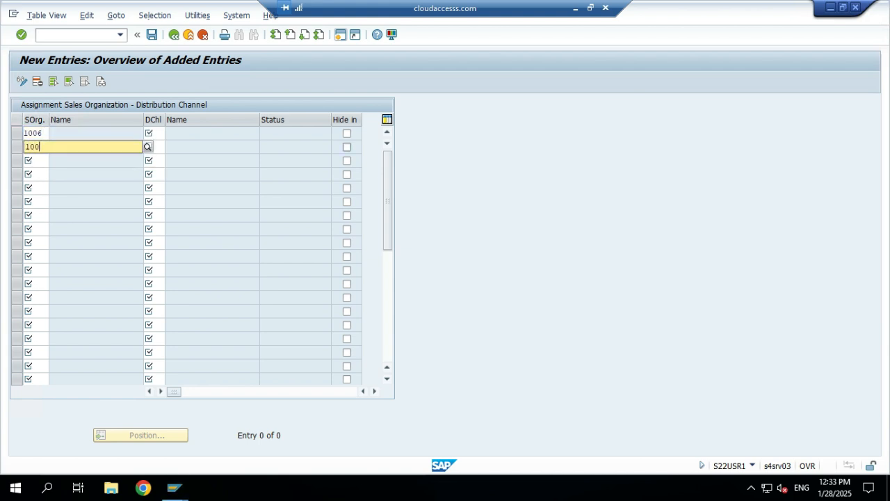
pyautogui.write('6')
pyautogui.press('Down')
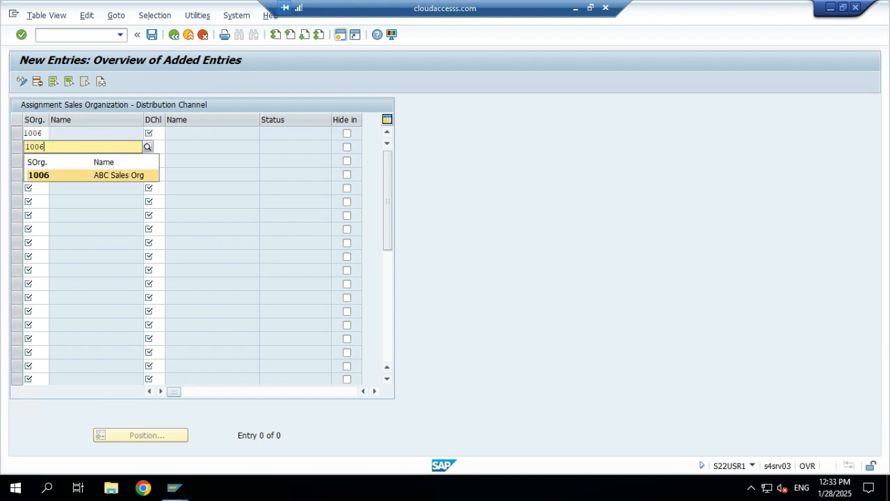
pyautogui.press('Return')
pyautogui.click(153, 133)
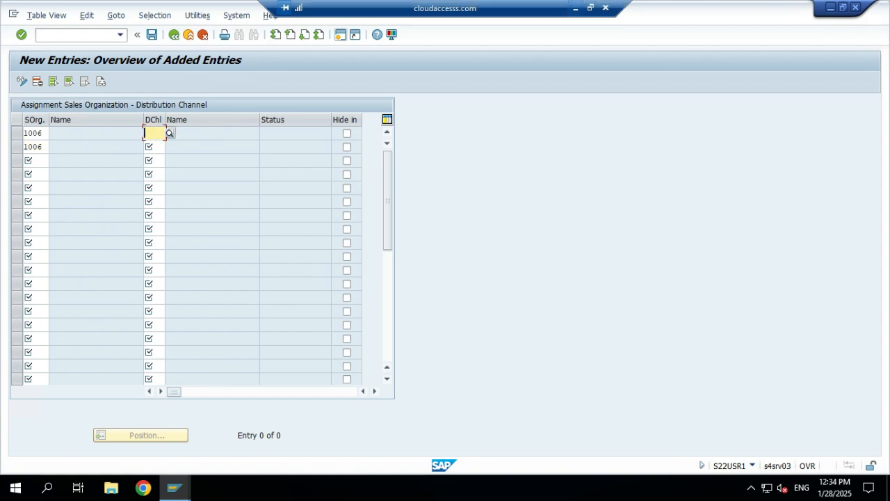
# Check the channels in the Word notes, switch back to SAP, enter distribution channels 05 and 06 for the two entries and save to the customizing request.
pyautogui.hotkey('alt', 'Tab')
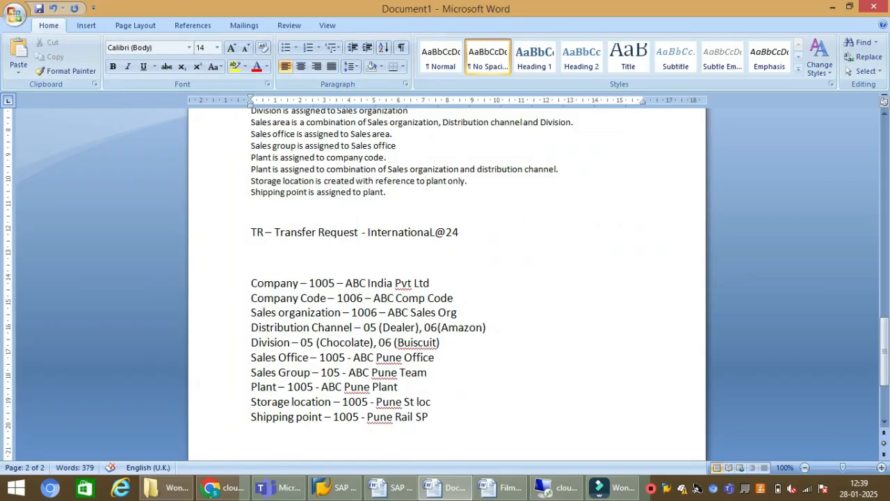
pyautogui.hotkey('alt', 'Tab')
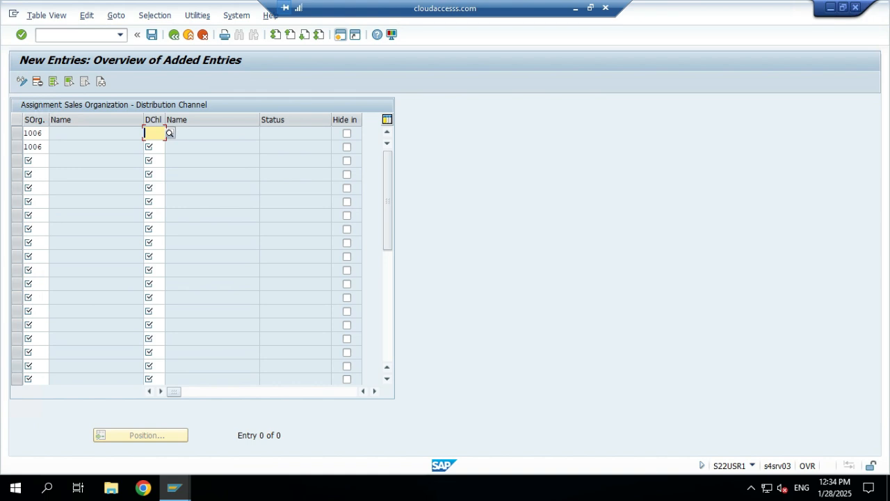
pyautogui.write('05')
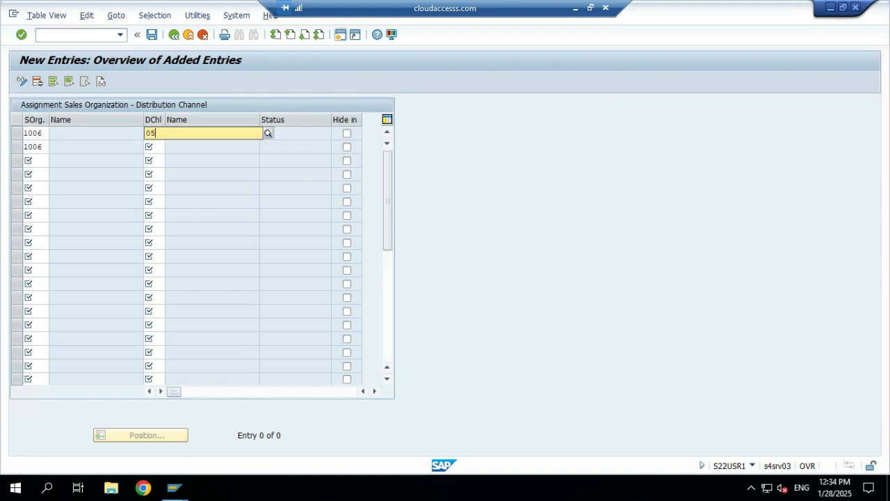
pyautogui.press('Down')
pyautogui.press('Return')
pyautogui.press('Down')
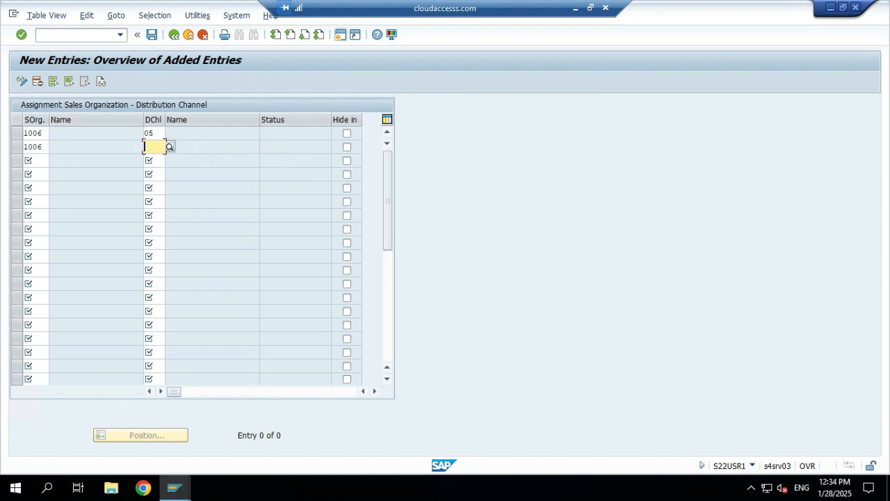
pyautogui.write('06')
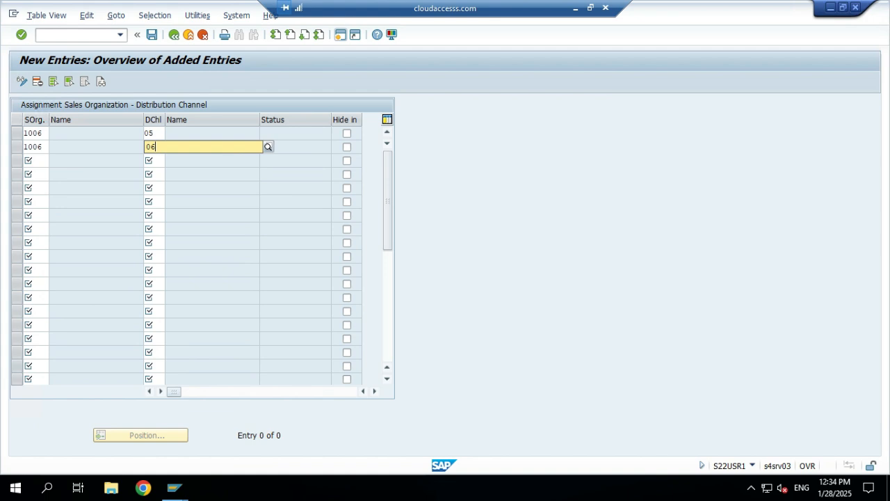
pyautogui.press('Return')
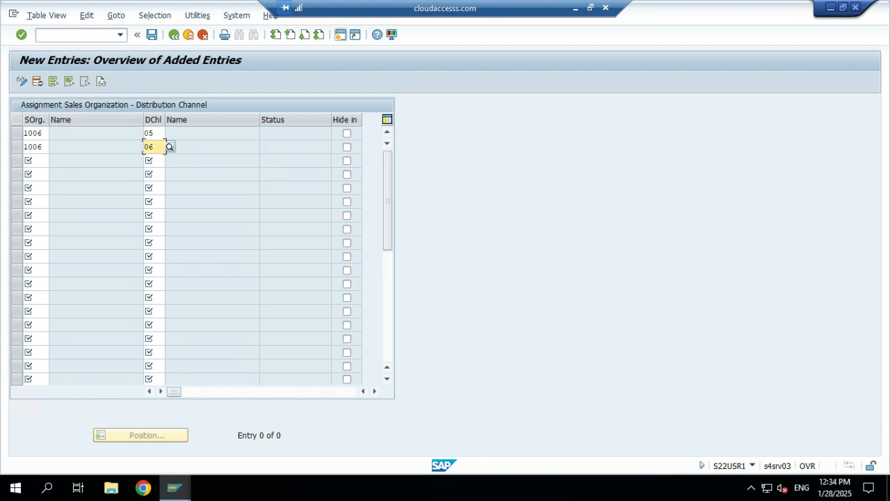
pyautogui.press('Return')
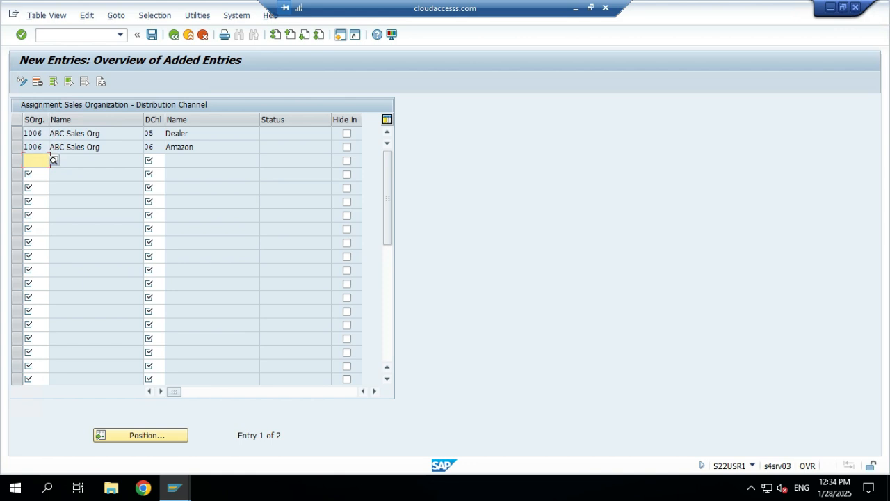
pyautogui.hotkey('ctrl', 's')
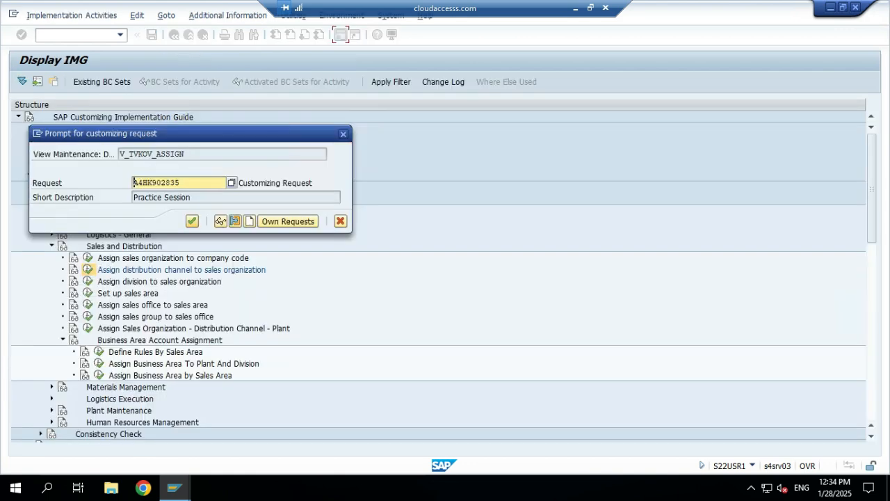
pyautogui.press('Return')
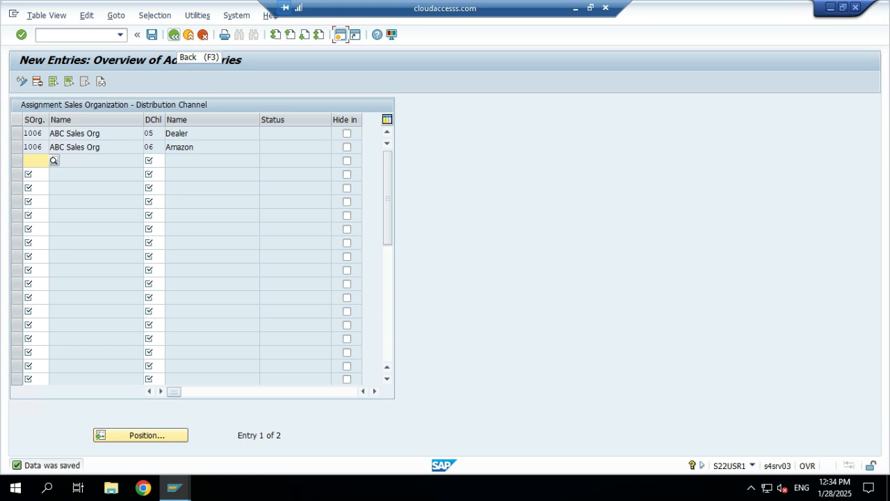
# Return to the implementation guide, open Assign division to sales organization, check the divisions in the Word notes and switch back to SAP.
pyautogui.click(174, 35)
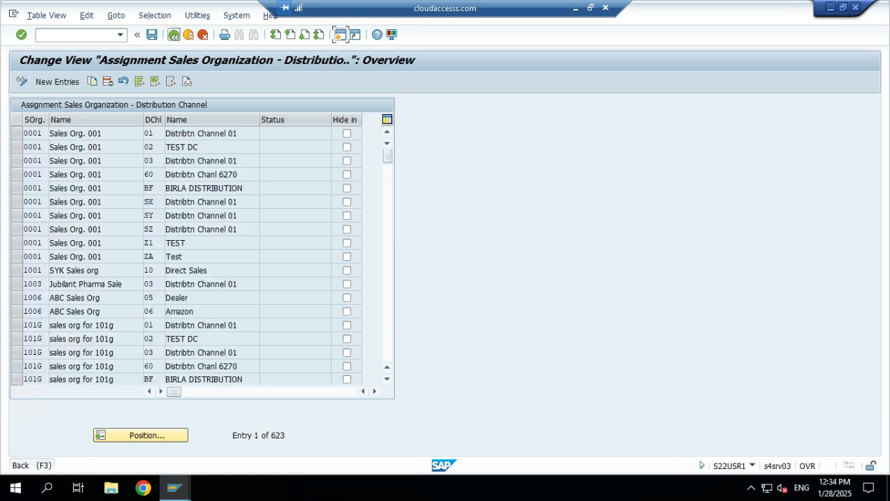
pyautogui.click(174, 34)
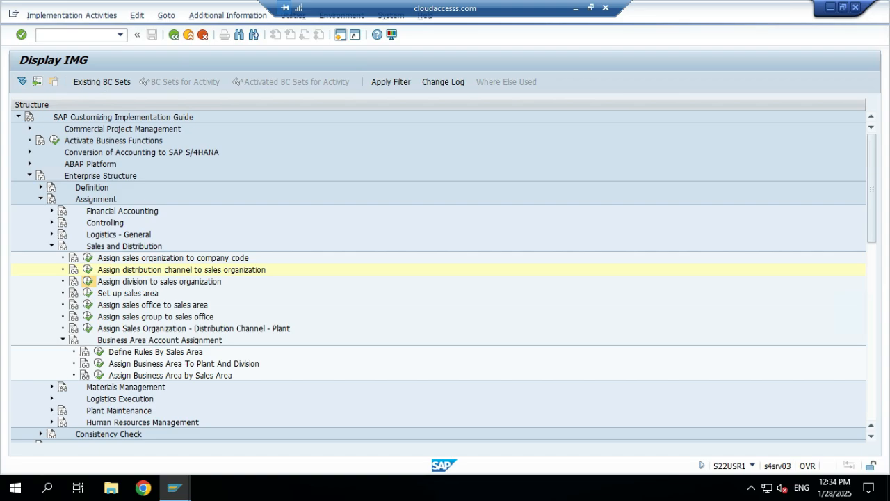
pyautogui.click(576, 8)
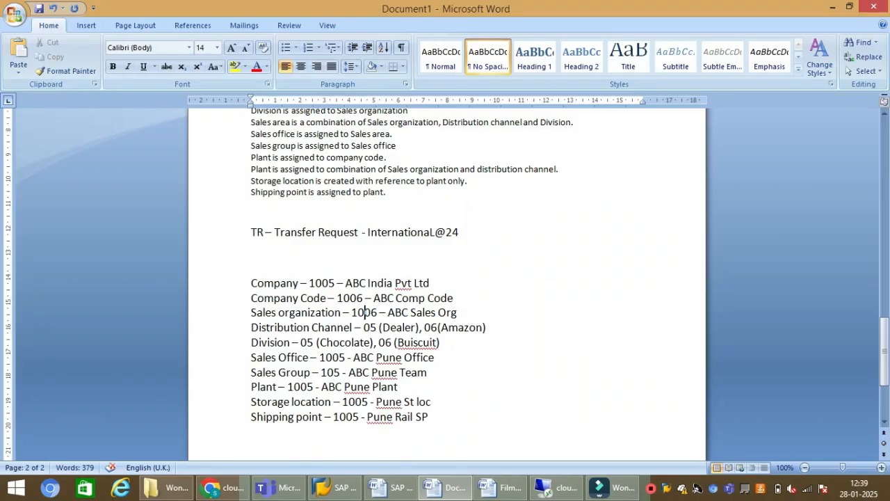
pyautogui.click(557, 486)
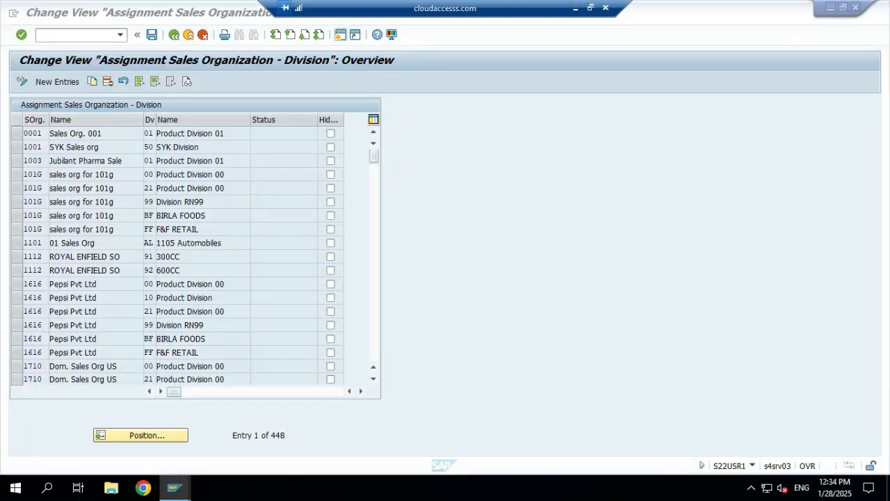
# Create two new division assignment entries, both with sales organization 1005, with divisions 05 and 06.
pyautogui.click(57, 81)
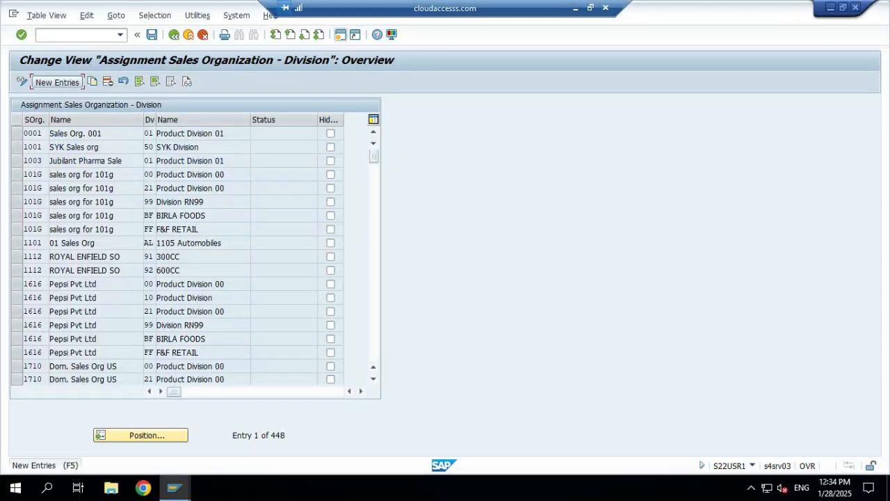
pyautogui.write('1005')
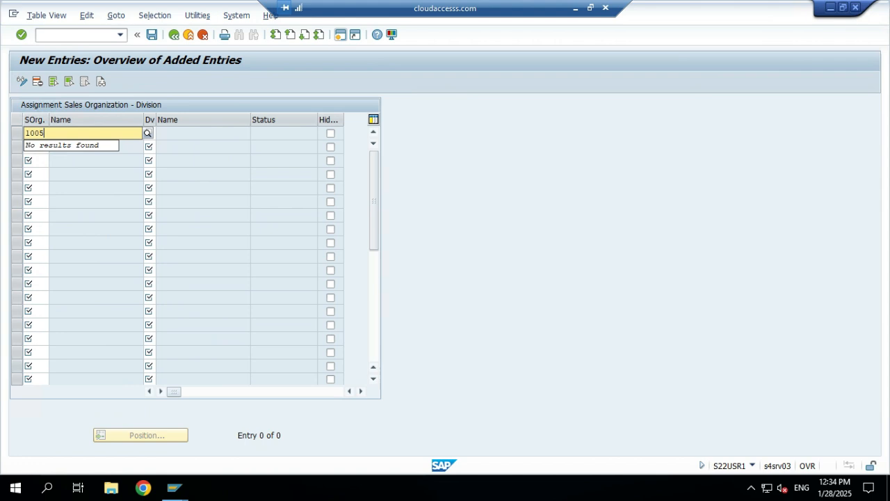
pyautogui.click(35, 174)
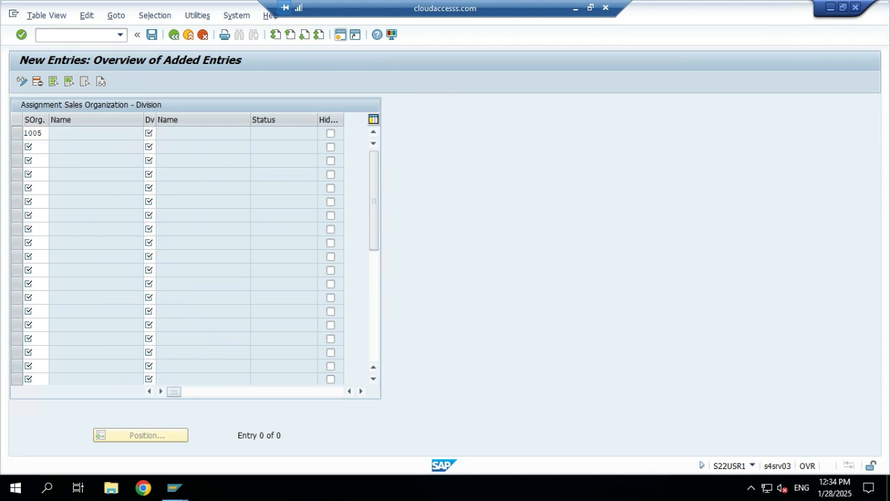
pyautogui.click(36, 147)
pyautogui.write('1005')
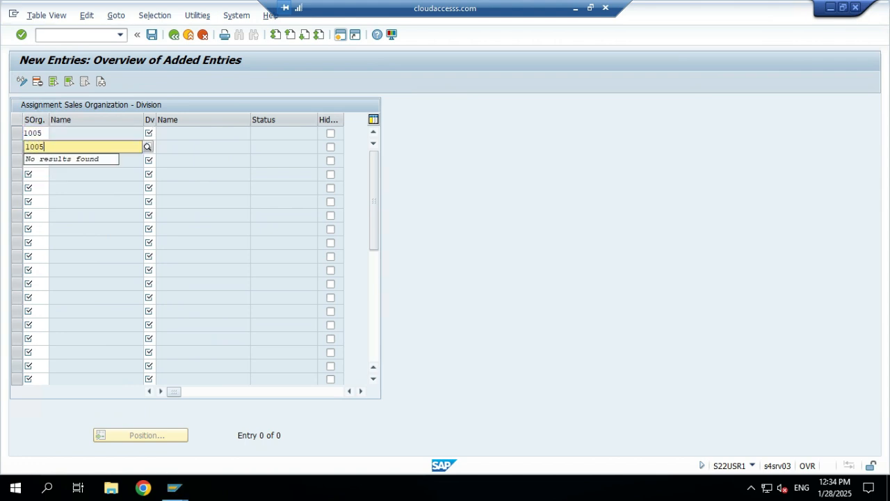
pyautogui.click(148, 133)
pyautogui.write('05')
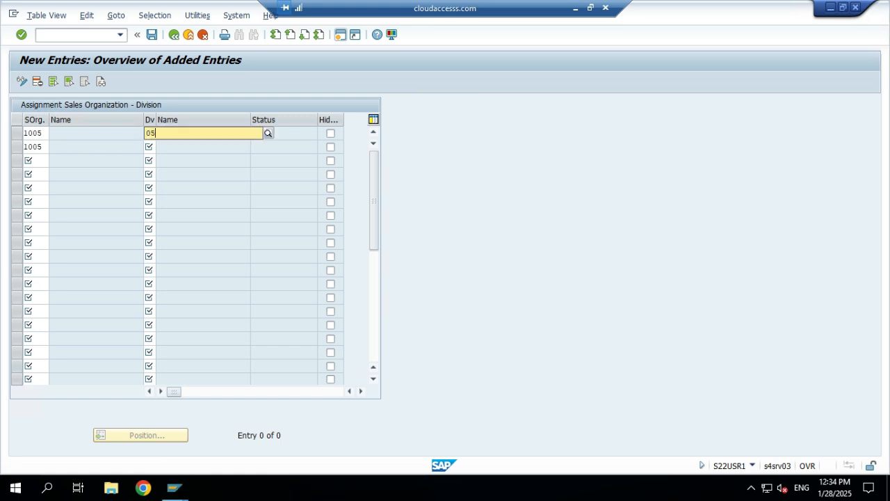
pyautogui.click(146, 147)
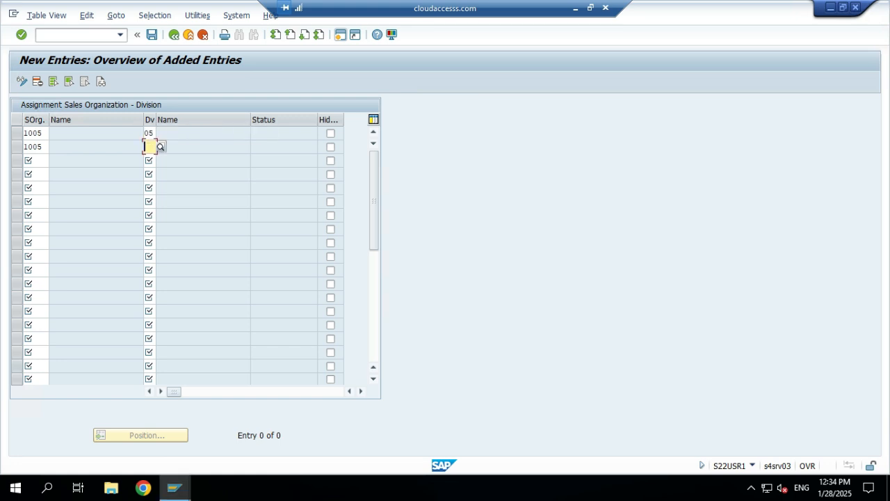
pyautogui.write('06')
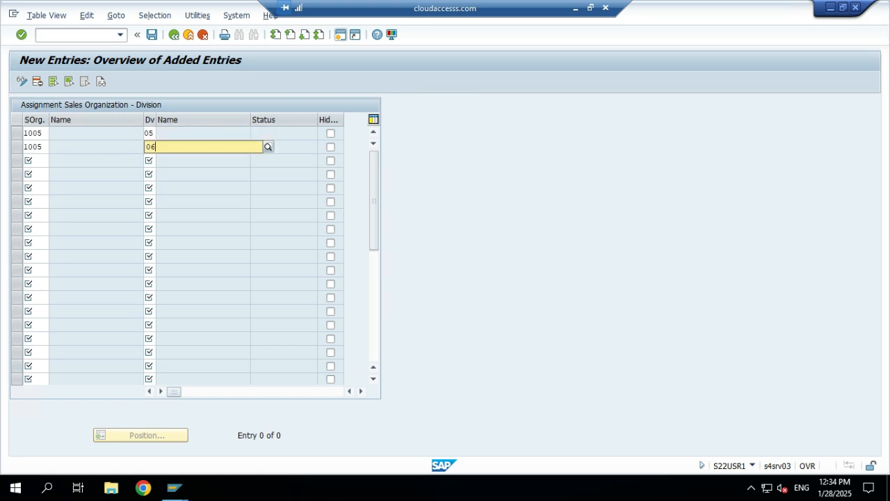
pyautogui.press('Return')
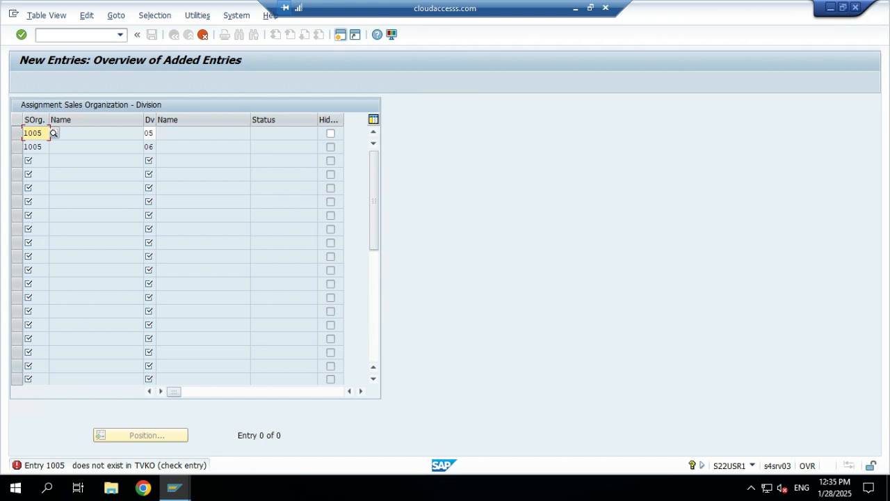
# Check the sales organization in the Word notes, switch back to SAP, change both entries to sales organization 1006 and save to the customizing request.
pyautogui.click(575, 9)
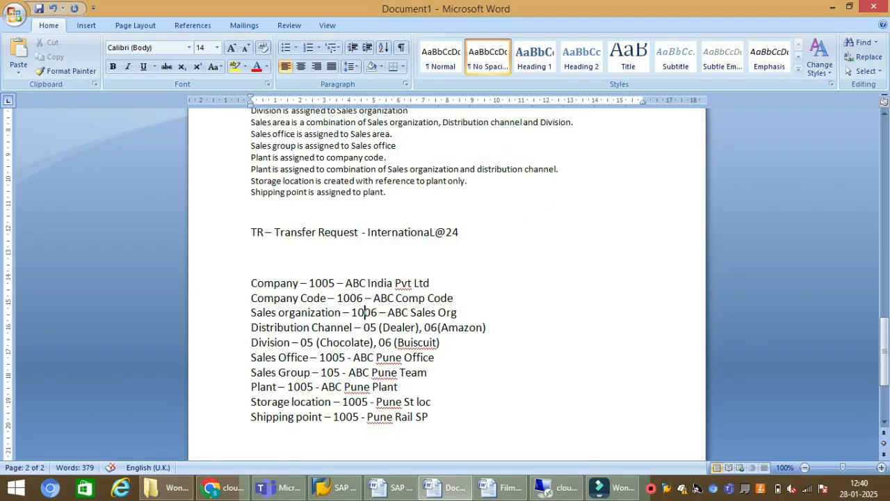
pyautogui.click(556, 487)
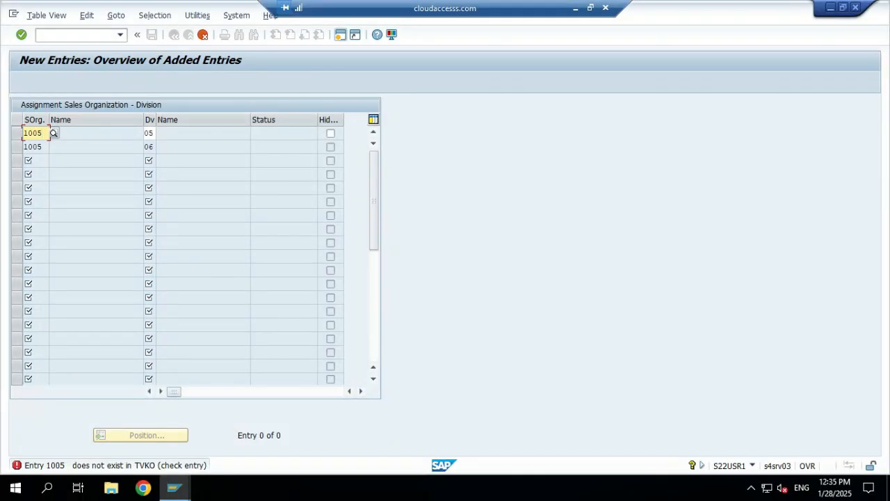
pyautogui.press('BackSpace')
pyautogui.write('6')
pyautogui.press('Return')
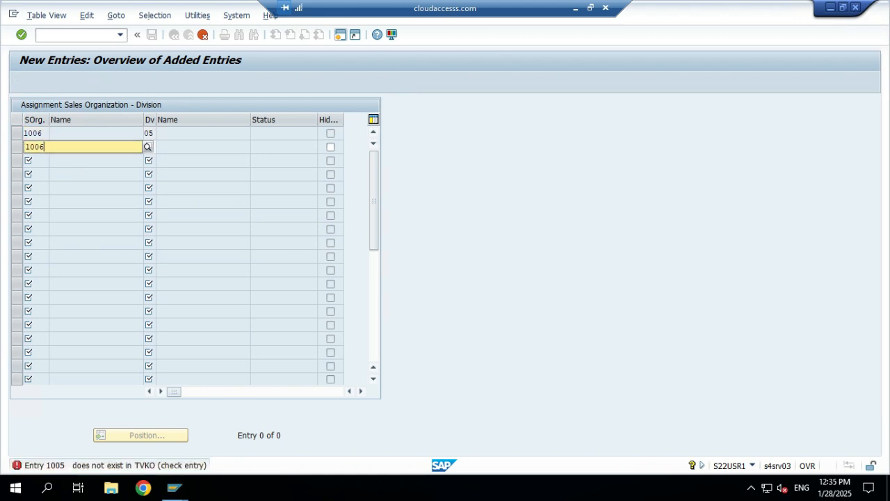
pyautogui.press('BackSpace')
pyautogui.write('6')
pyautogui.press('Return')
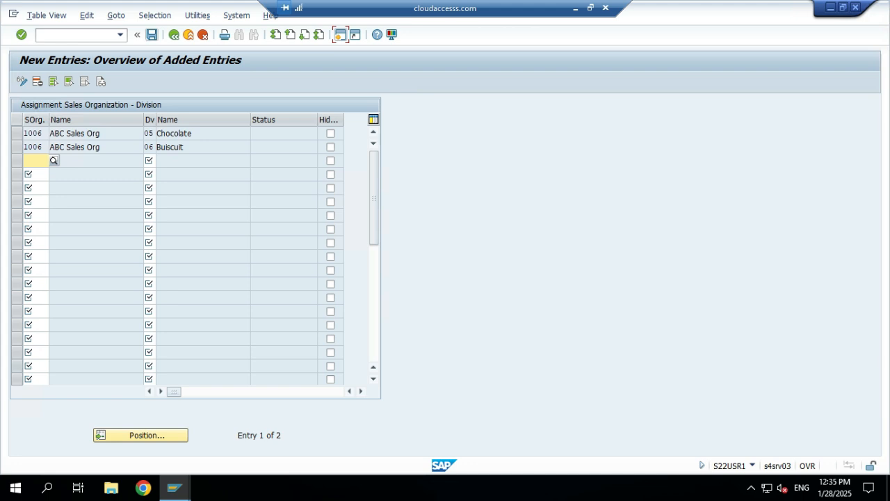
pyautogui.click(152, 34)
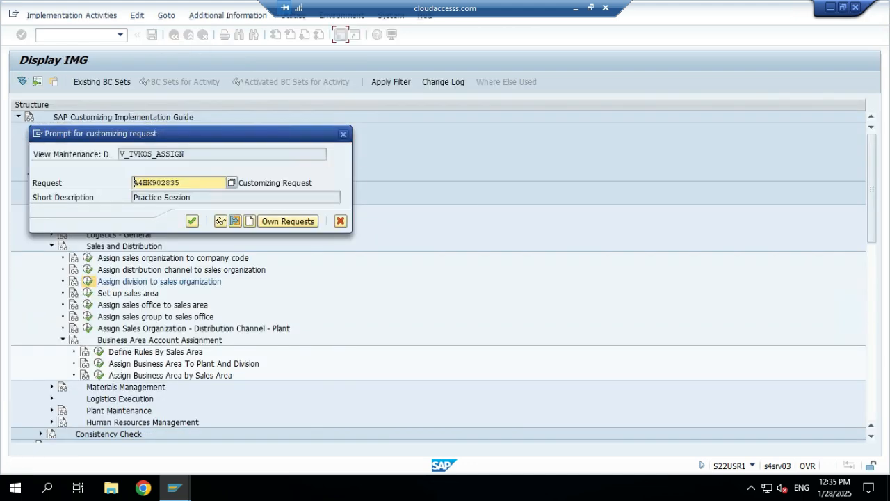
pyautogui.press('Return')
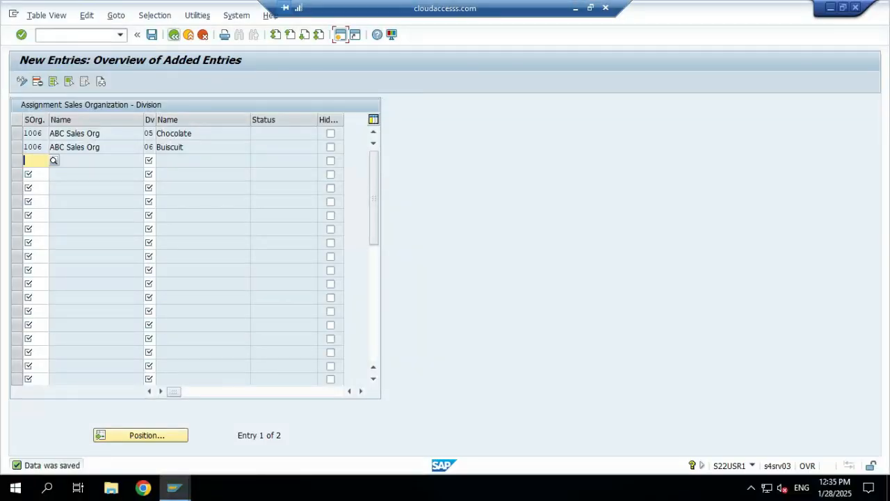
# Return to the implementation guide and select the activity Set up sales area.
pyautogui.press('F3')
pyautogui.press('F3')
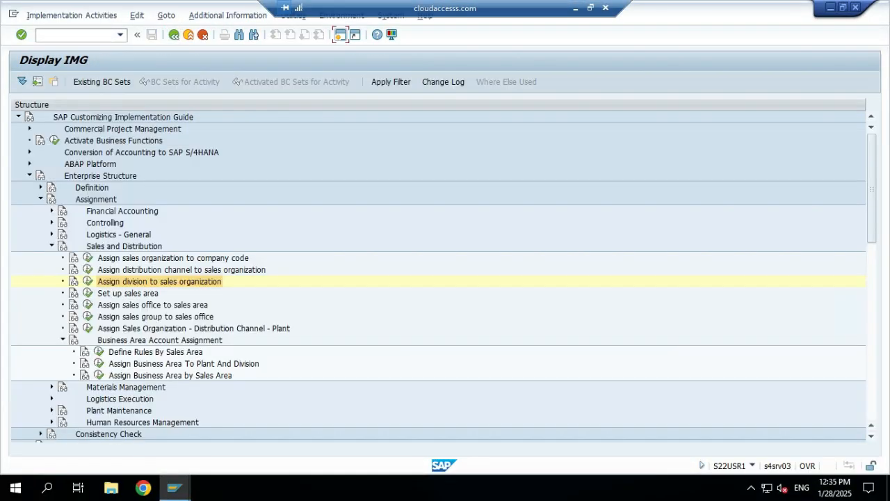
pyautogui.click(128, 294)
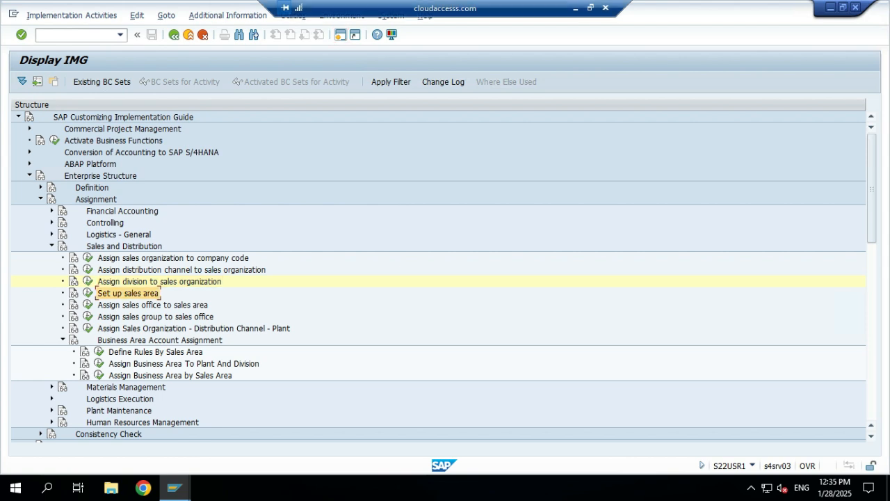
# Switch to the Word notes, highlight the list of assignment rules from company code to shipping point, and switch back to SAP.
pyautogui.click(576, 8)
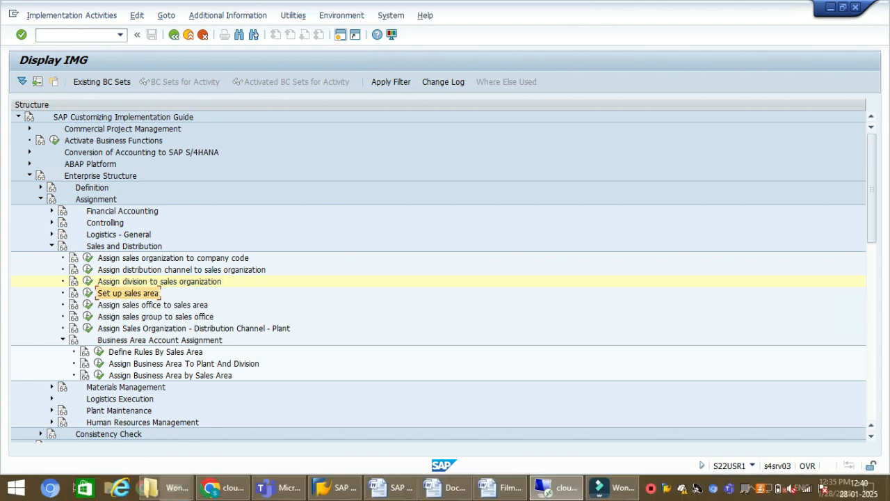
pyautogui.scroll(3, 446, 283)
pyautogui.moveTo(251, 169); pyautogui.dragTo(391, 286)
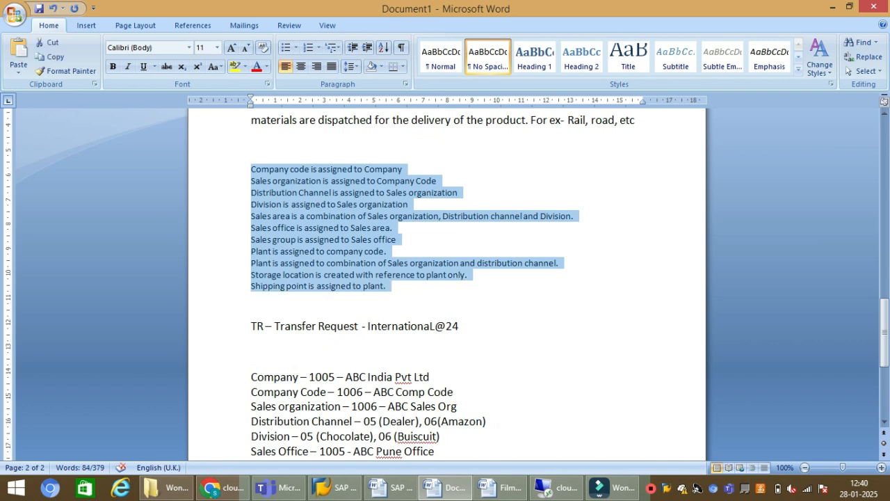
pyautogui.click(556, 487)
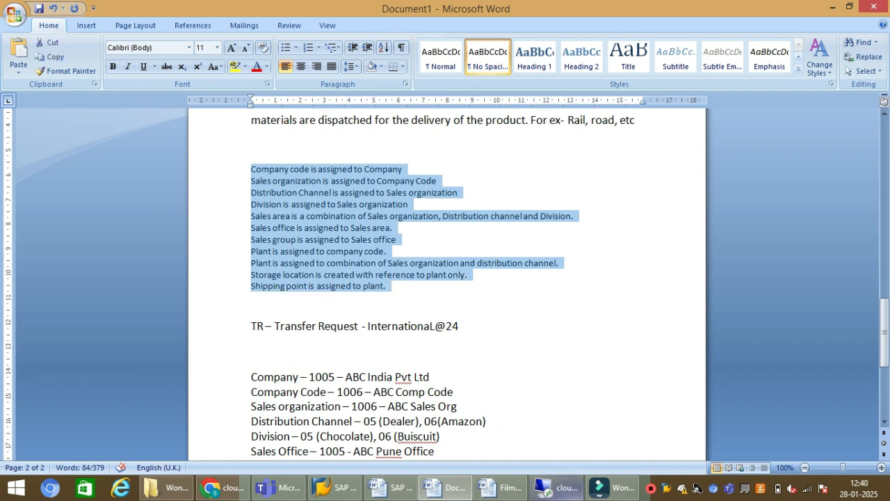
# Open Set up sales area and start a new entry with sales organization 1006, ABC Sales Org.
pyautogui.click(88, 293)
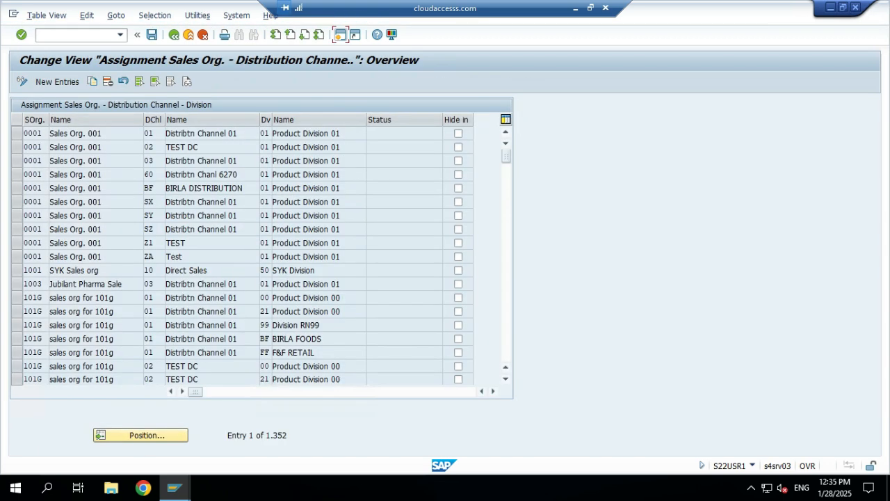
pyautogui.click(56, 81)
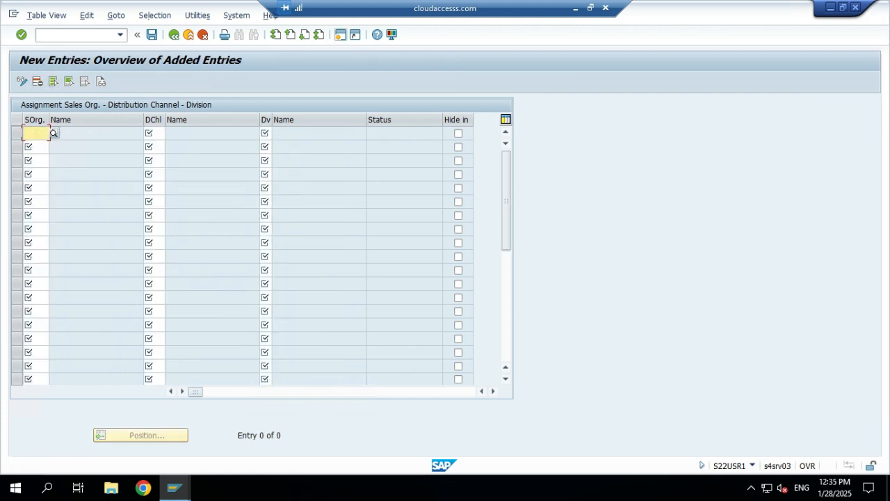
pyautogui.write('100')
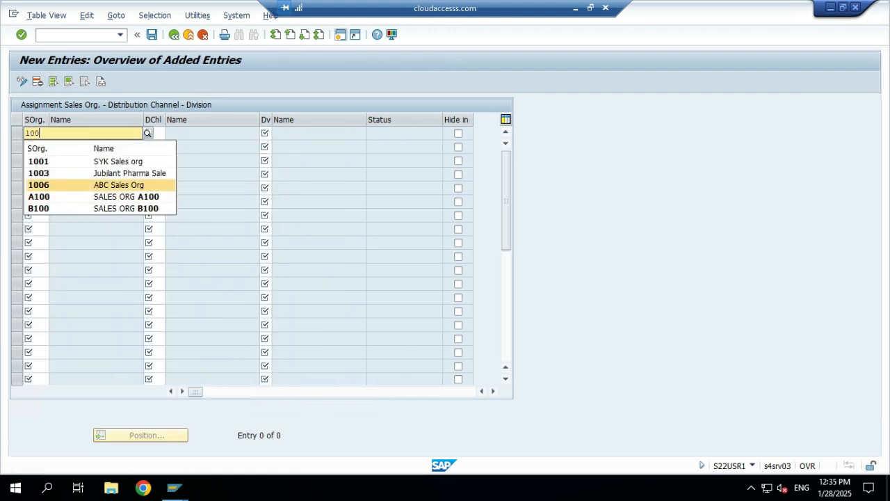
pyautogui.click(118, 185)
# Copy sales organization 1006 from the first entry into the second, third and fourth rows.
pyautogui.hotkey('shift', 'Left')
pyautogui.hotkey('shift', 'Left')
pyautogui.hotkey('shift', 'Left')
pyautogui.hotkey('shift', 'Left')
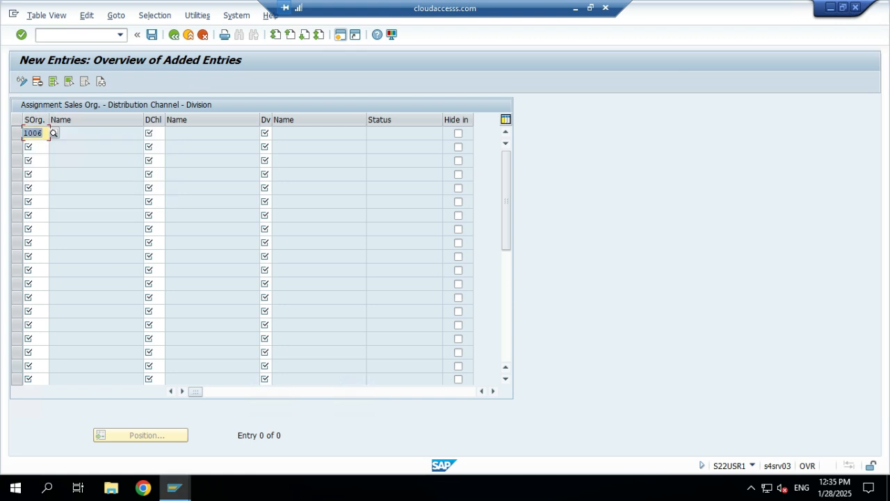
pyautogui.hotkey('ctrl', 'c')
pyautogui.press('Down')
pyautogui.hotkey('ctrl', 'v')
pyautogui.click(46, 378)
pyautogui.hotkey('ctrl', 'v')
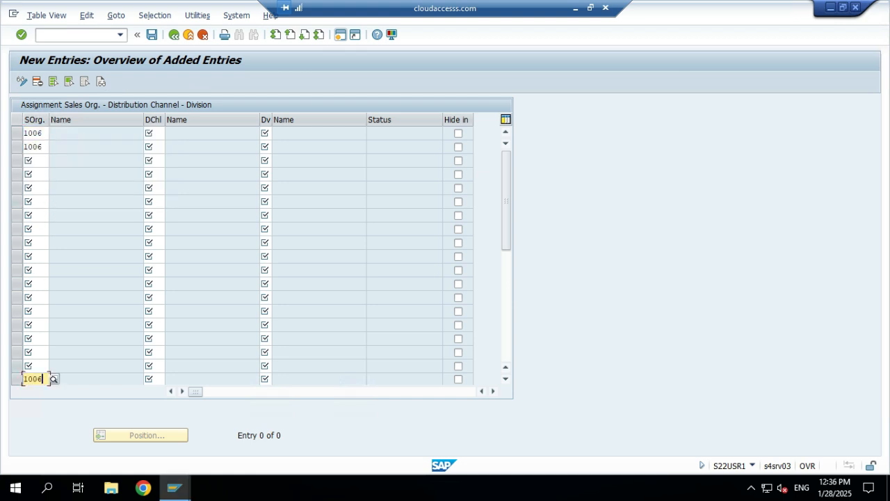
pyautogui.press('Down')
pyautogui.click(36, 160)
pyautogui.hotkey('ctrl', 'v')
pyautogui.press('Down')
pyautogui.hotkey('ctrl', 'v')
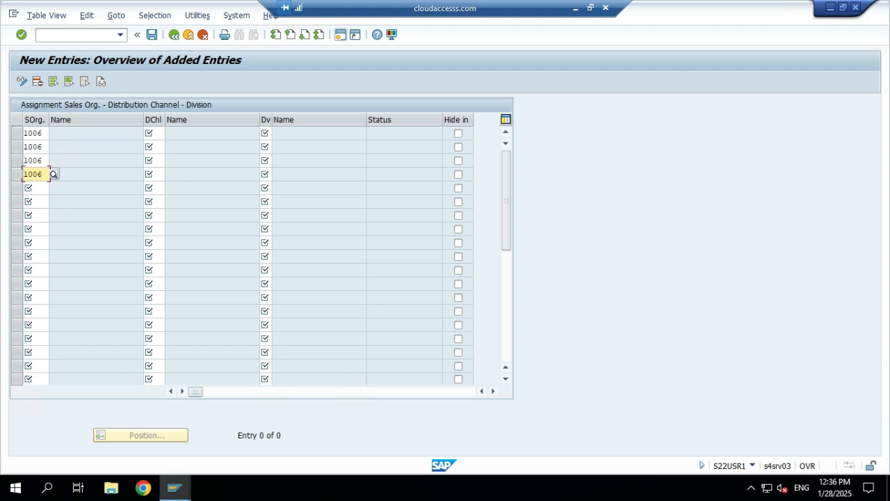
# Enter distribution channel 05 for the first two sales area entries and 06 for the third and fourth.
pyautogui.click(153, 133)
pyautogui.write('05')
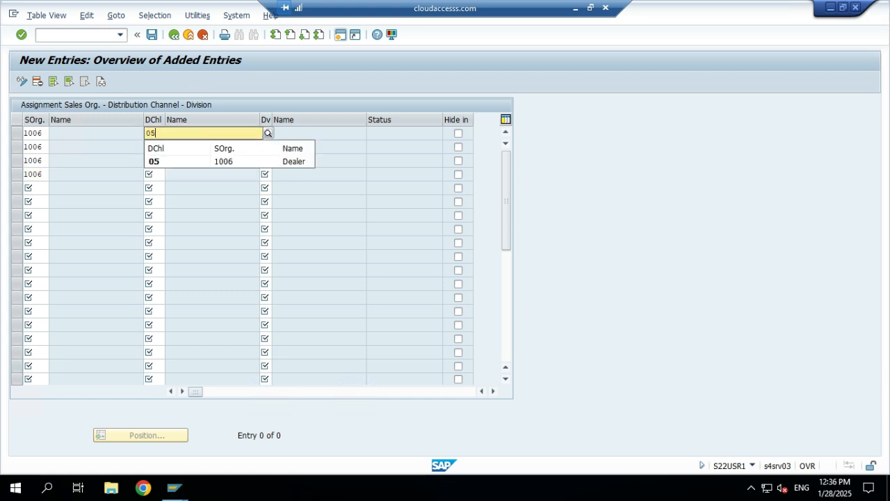
pyautogui.click(154, 146)
pyautogui.write('05')
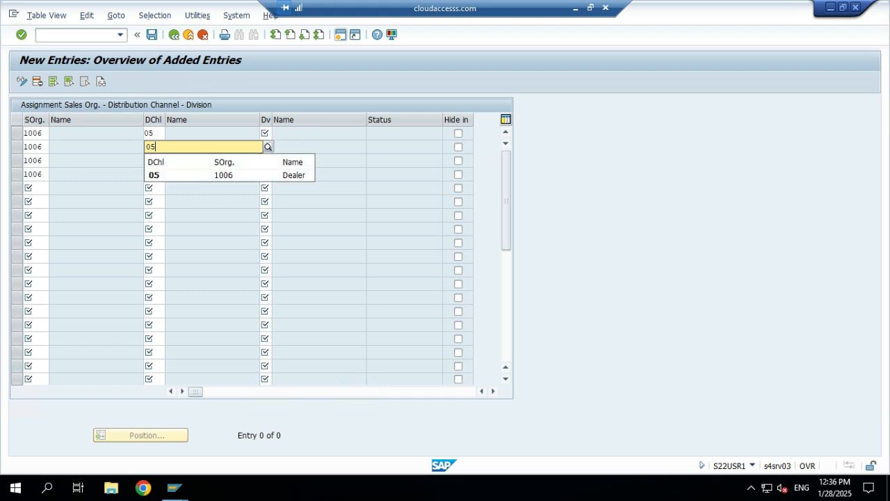
pyautogui.press('Down')
pyautogui.press('Return')
pyautogui.press('Down')
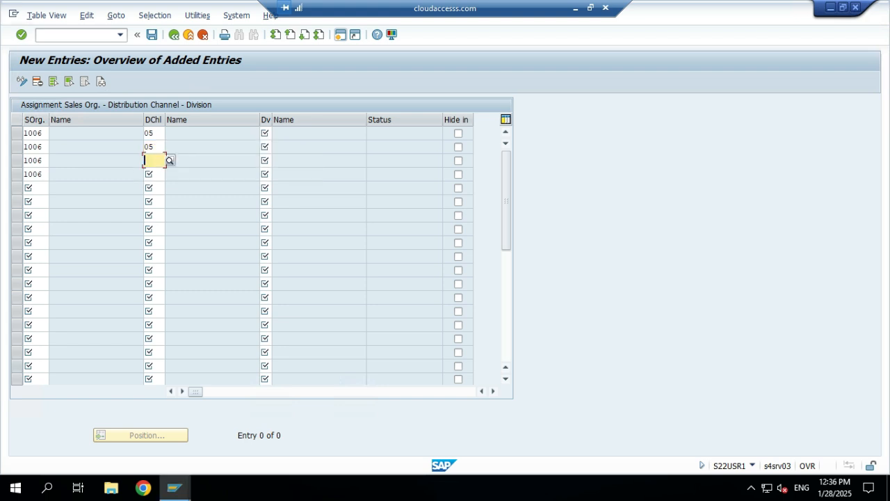
pyautogui.write('06')
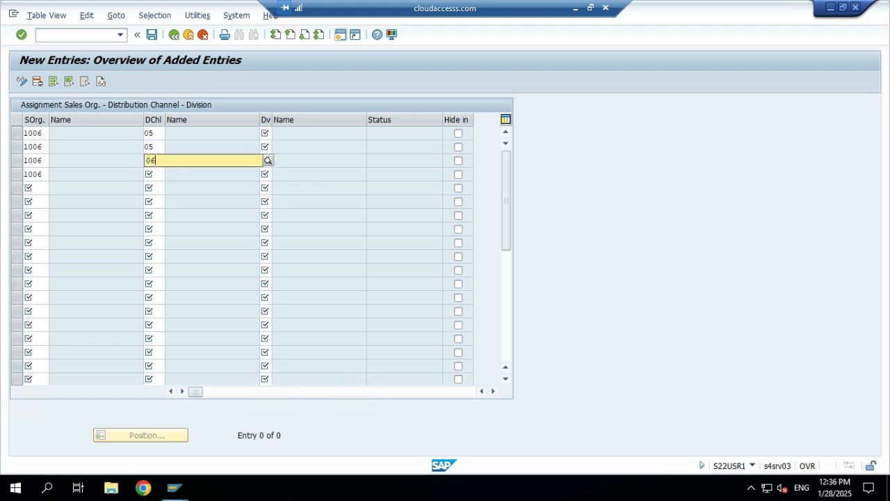
pyautogui.press('Down')
pyautogui.press('Return')
pyautogui.press('Down')
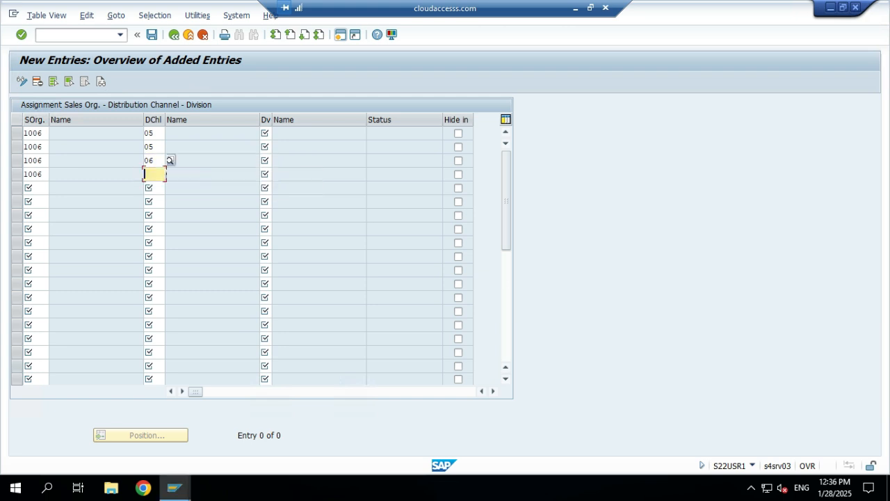
pyautogui.write('06')
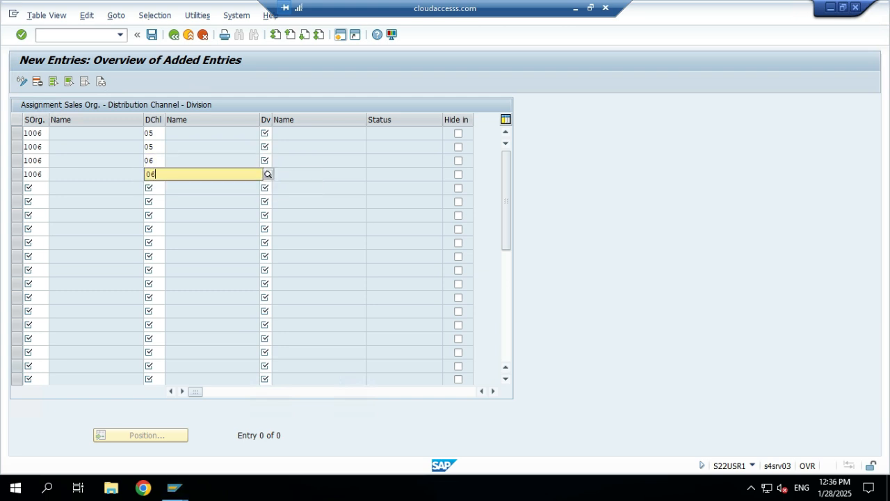
# Re-enter distribution channel 06 in the fourth sales area entry.
pyautogui.press('Down')
pyautogui.press('Return')
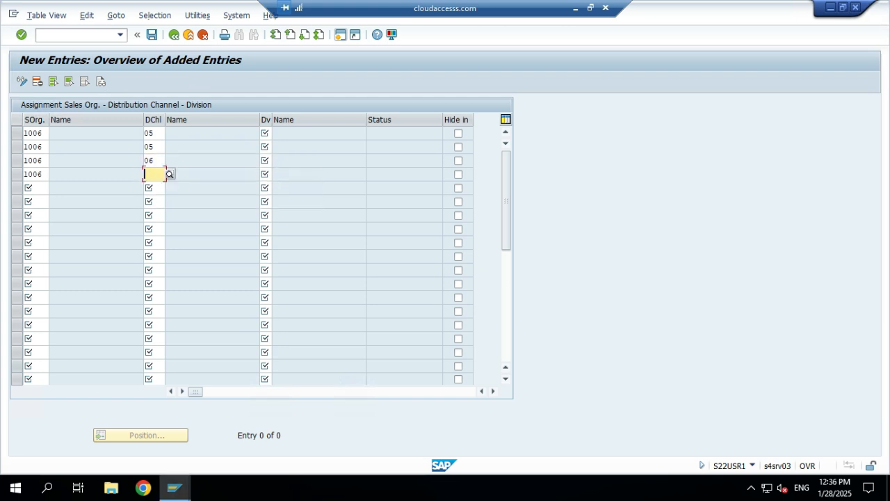
pyautogui.write('06')
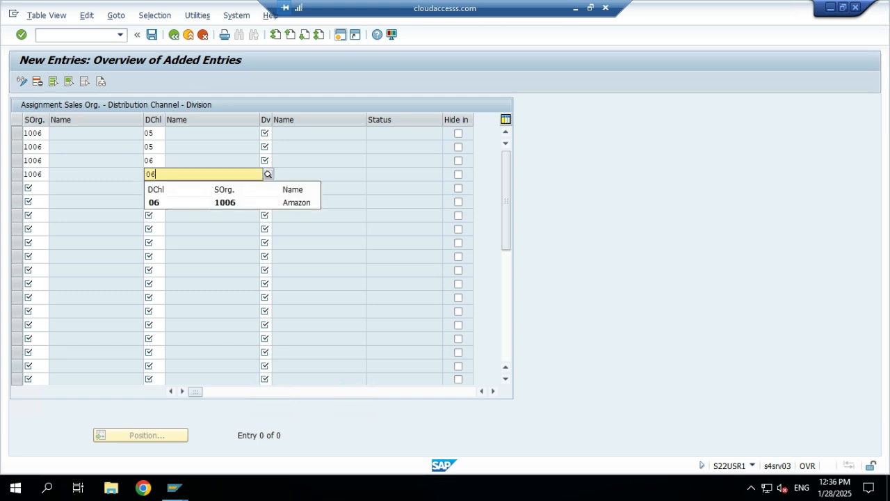
# Assign divisions 05 and 06 to the two channel 05 entries and likewise to the two channel 06 entries, and validate the rows.
pyautogui.click(265, 133)
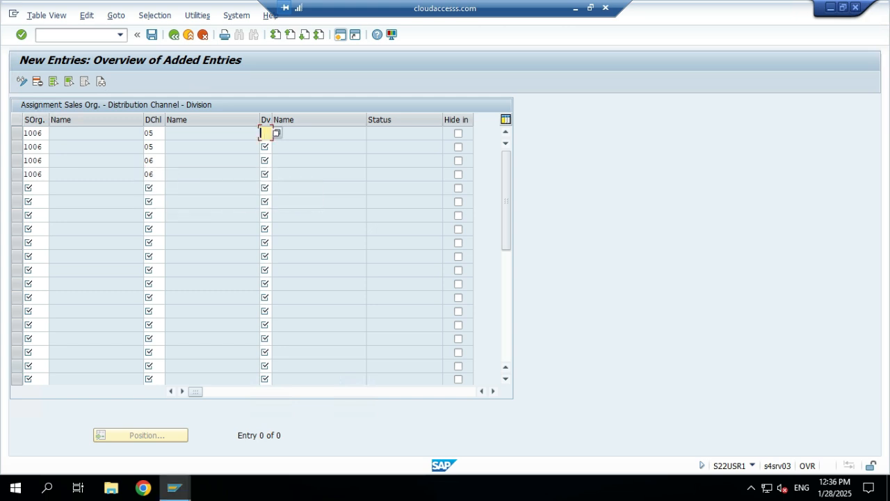
pyautogui.write('05')
pyautogui.click(265, 147)
pyautogui.write('06')
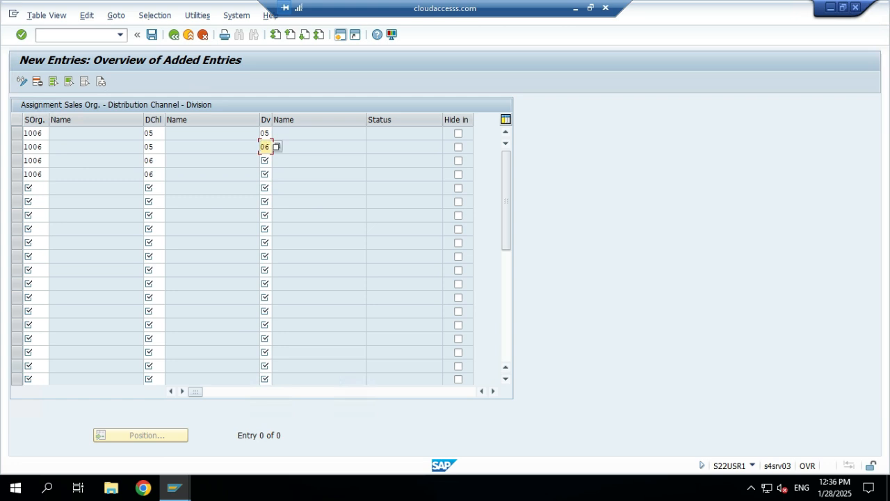
pyautogui.click(265, 161)
pyautogui.write('0')
pyautogui.write('5')
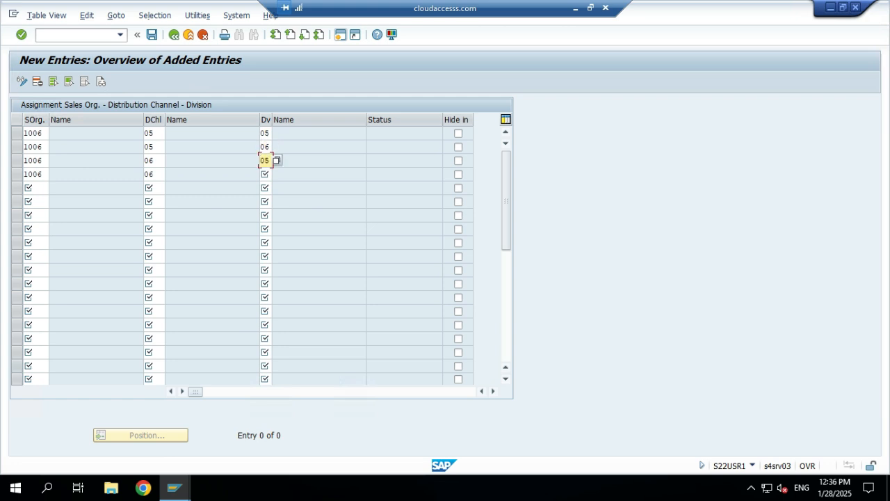
pyautogui.press('Down')
pyautogui.write('06')
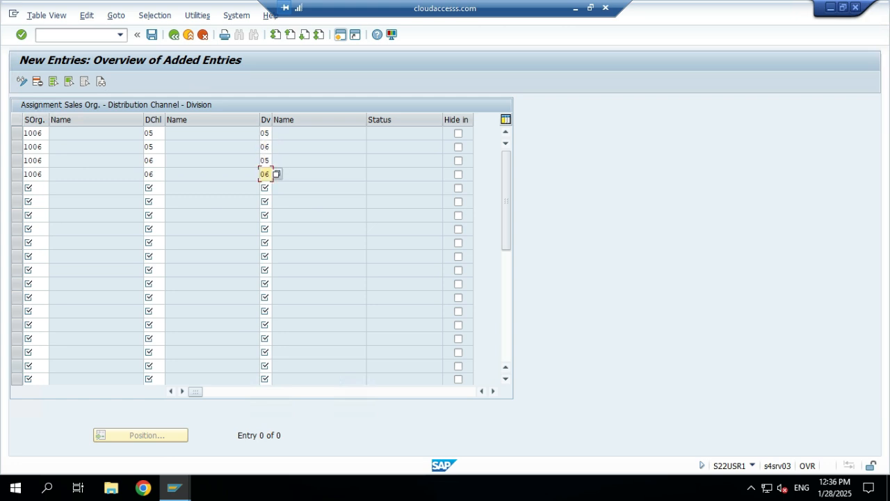
pyautogui.press('Return')
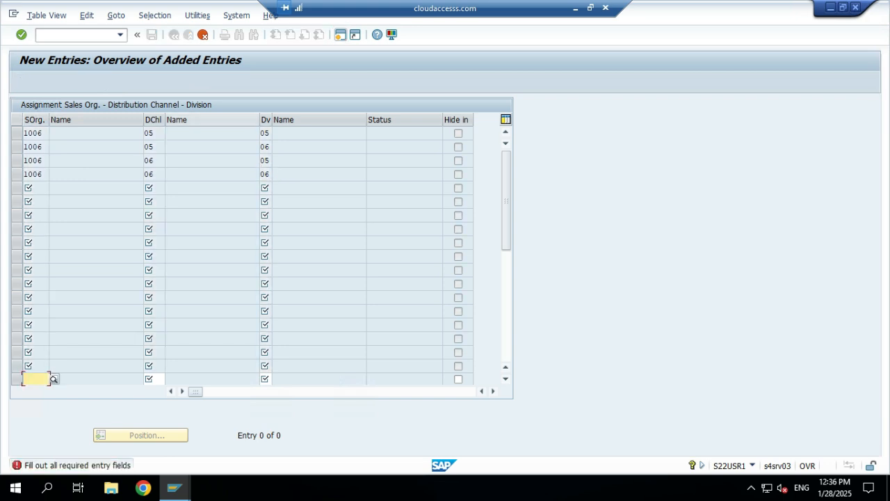
pyautogui.click(202, 34)
pyautogui.click(177, 240)
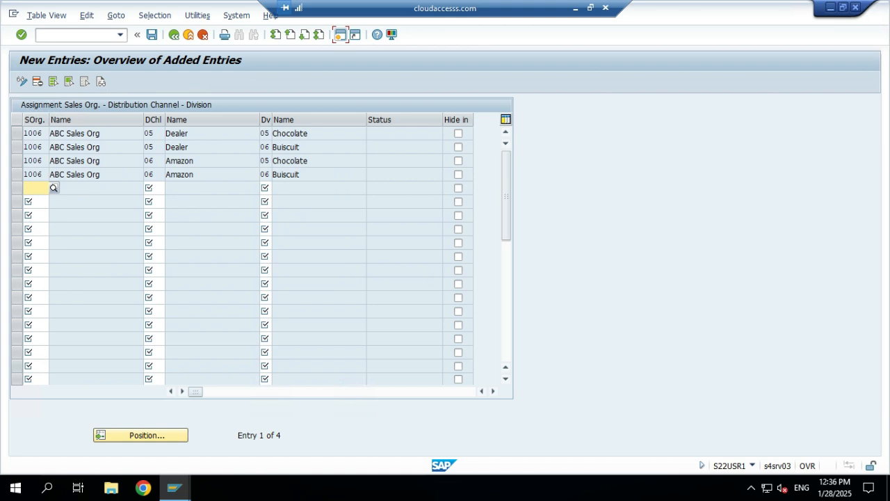
# Save the four sales areas under the Practice Session customizing request and return to the implementation guide structure.
pyautogui.click(152, 34)
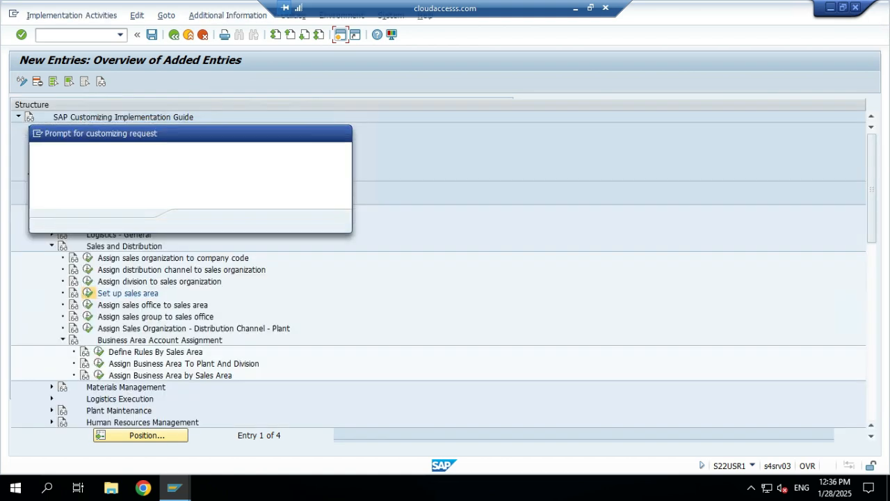
pyautogui.click(192, 221)
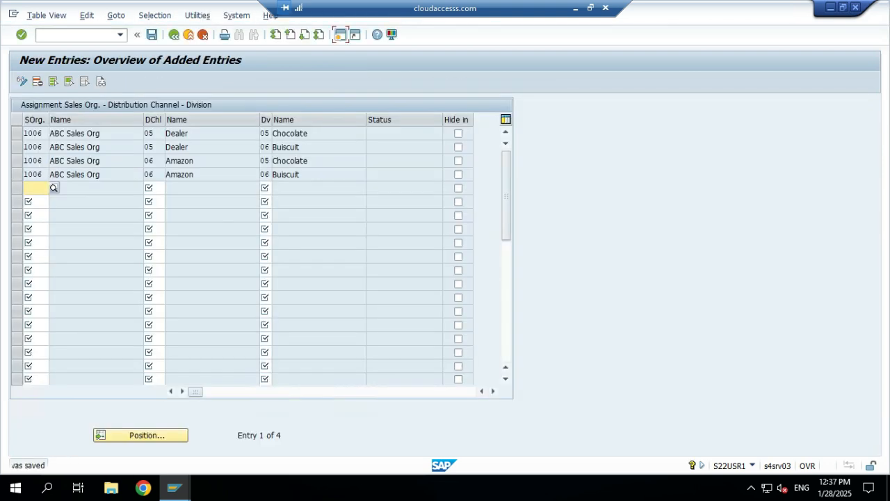
pyautogui.click(174, 35)
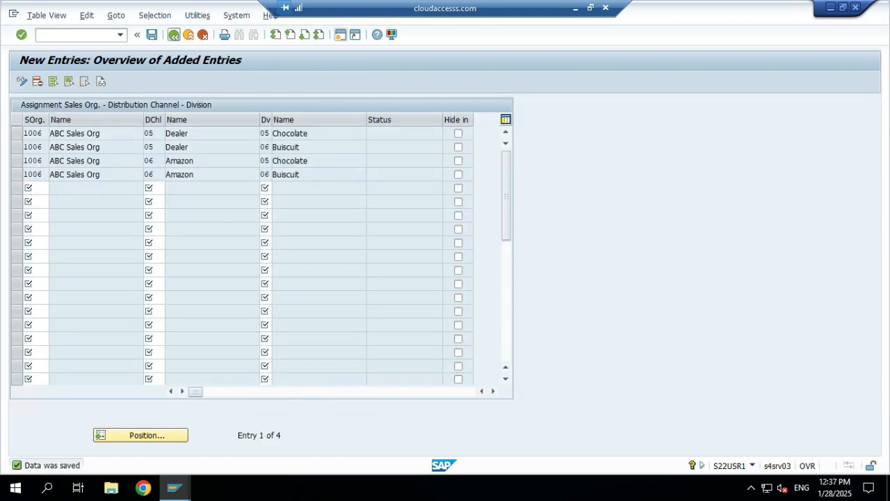
pyautogui.click(174, 35)
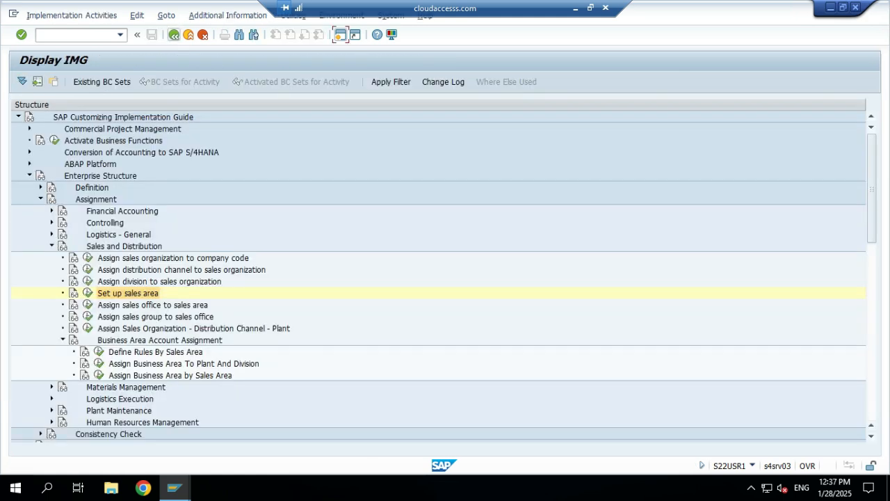
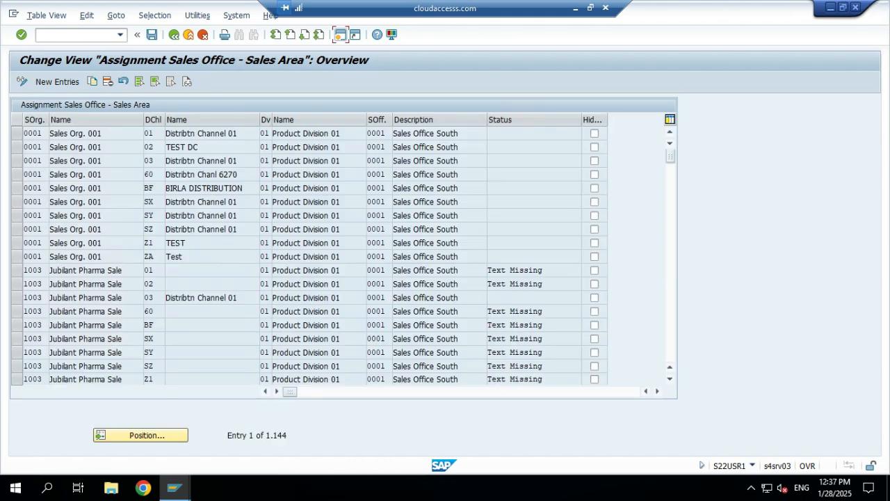
# Create new sales office assignment entries and enter sales organization 1005 in the first three rows.
pyautogui.click(57, 82)
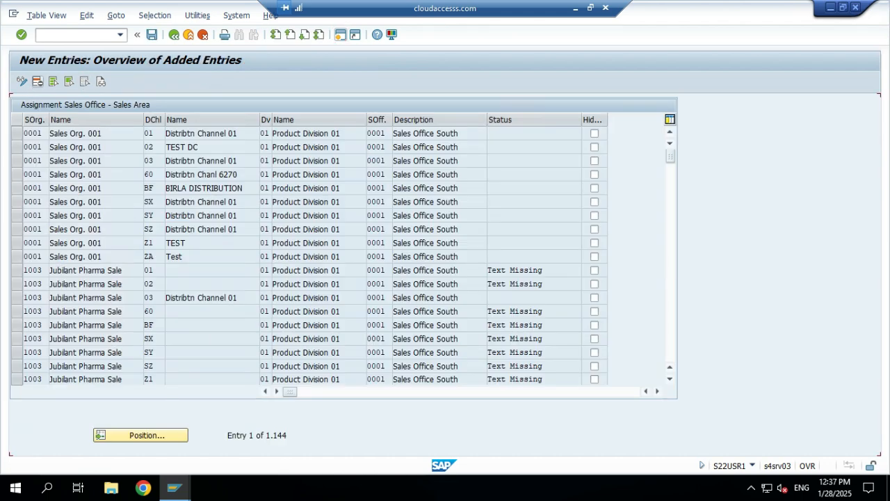
pyautogui.write('1005')
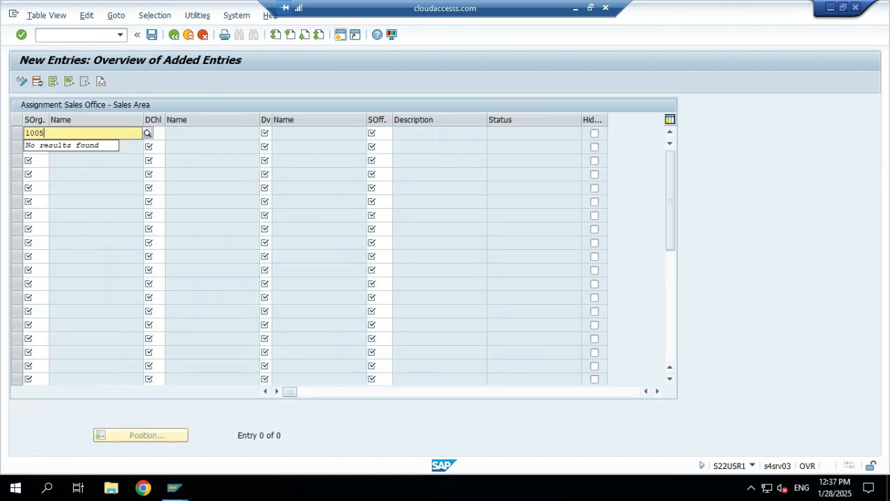
pyautogui.click(34, 161)
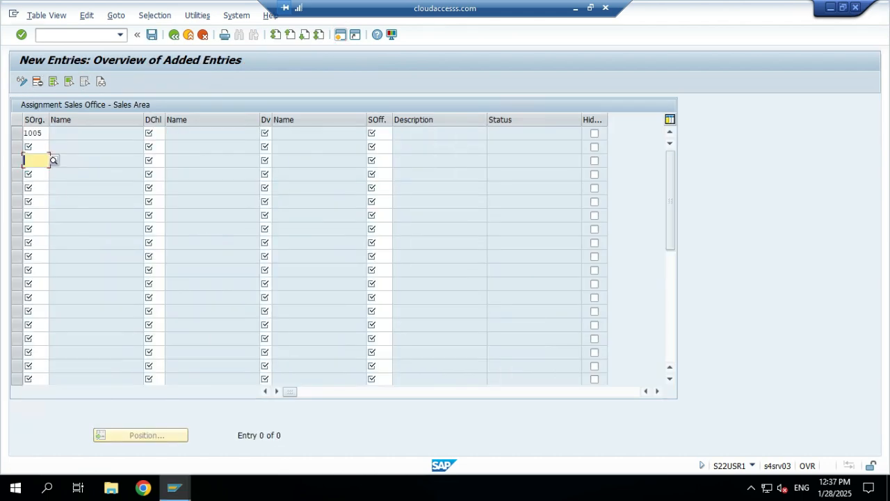
pyautogui.write('1005')
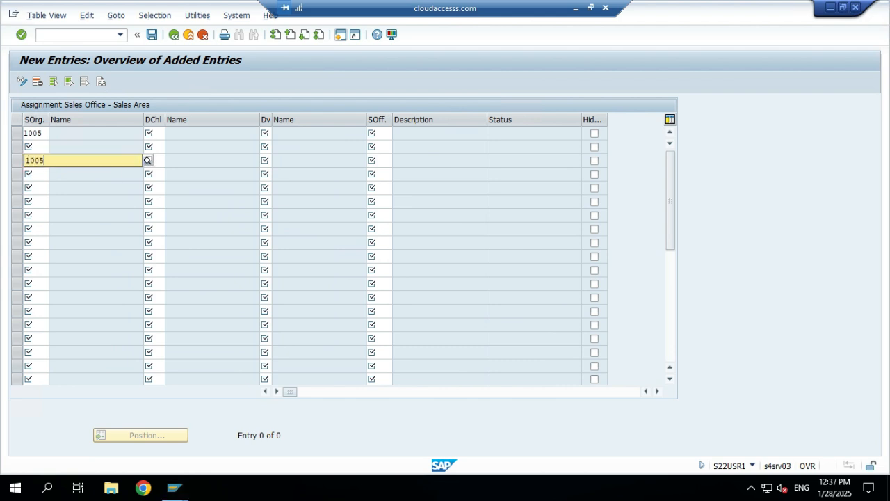
pyautogui.click(34, 147)
pyautogui.write('100')
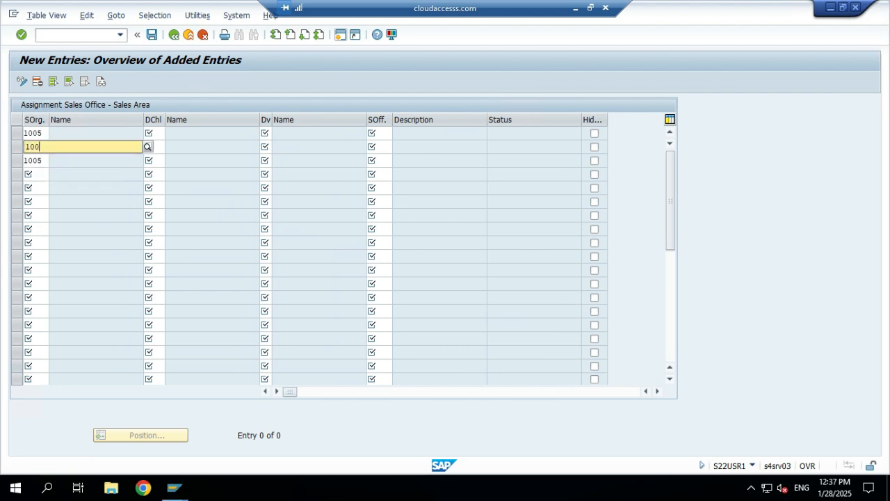
pyautogui.write('55')
# Check the sales organization code in the Word notes, and change the first two assignment rows to sales organization 1006.
pyautogui.click(576, 9)
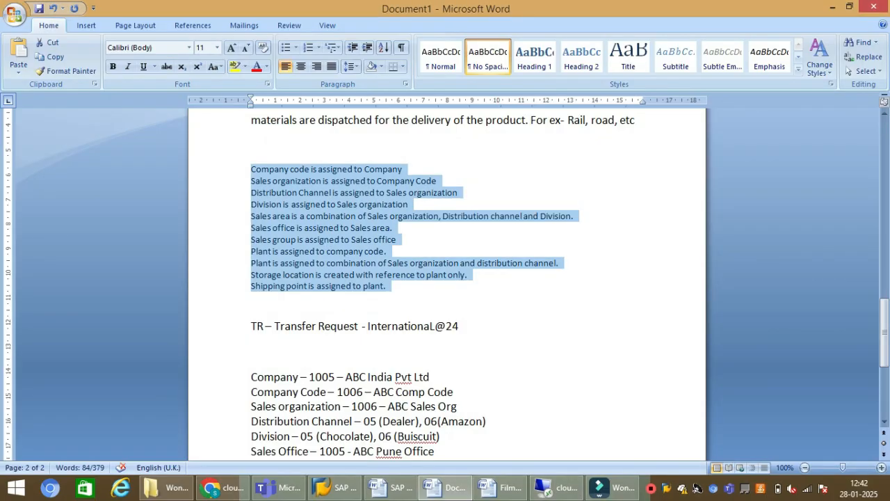
pyautogui.scroll(-2, 696, 487)
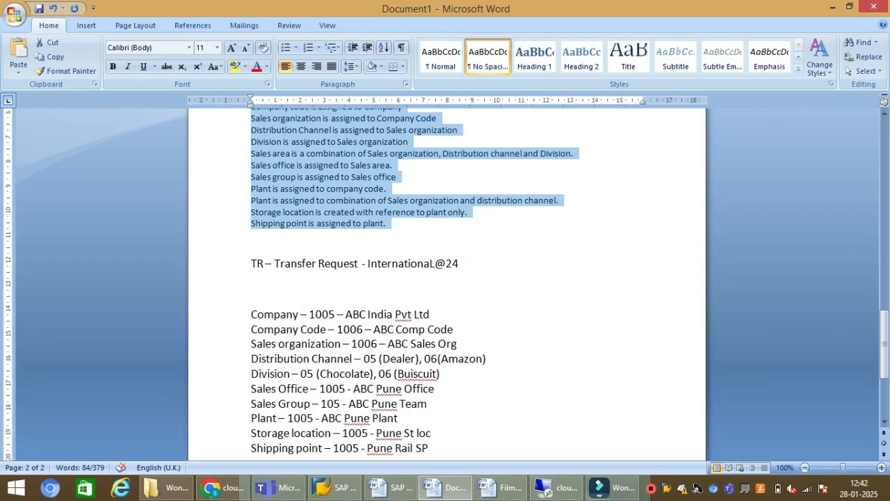
pyautogui.click(600, 487)
pyautogui.click(42, 133)
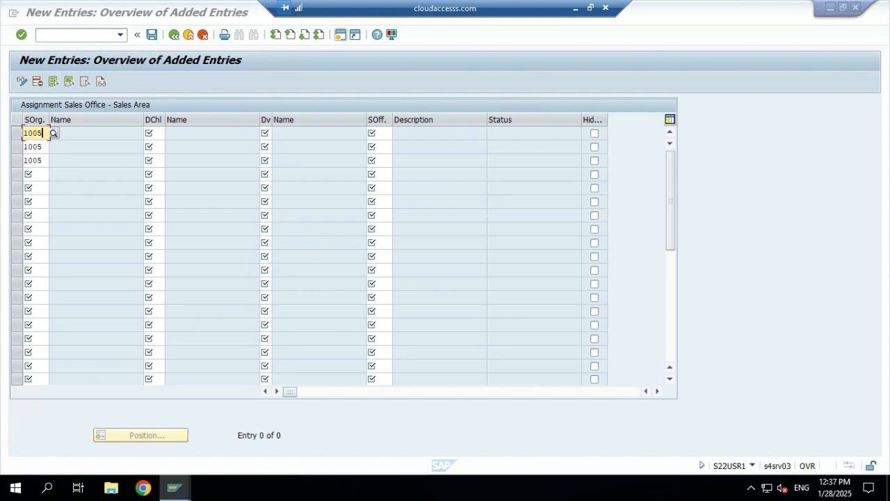
pyautogui.press('BackSpace')
pyautogui.write('6')
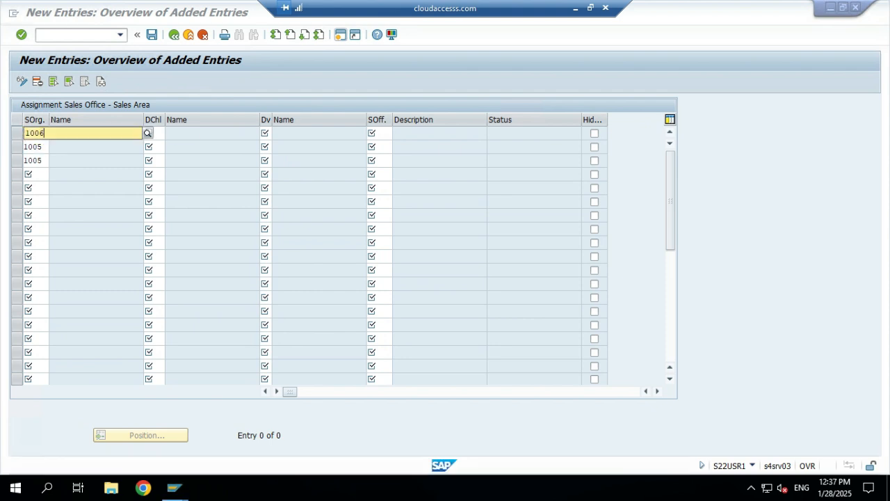
pyautogui.click(43, 161)
pyautogui.click(42, 147)
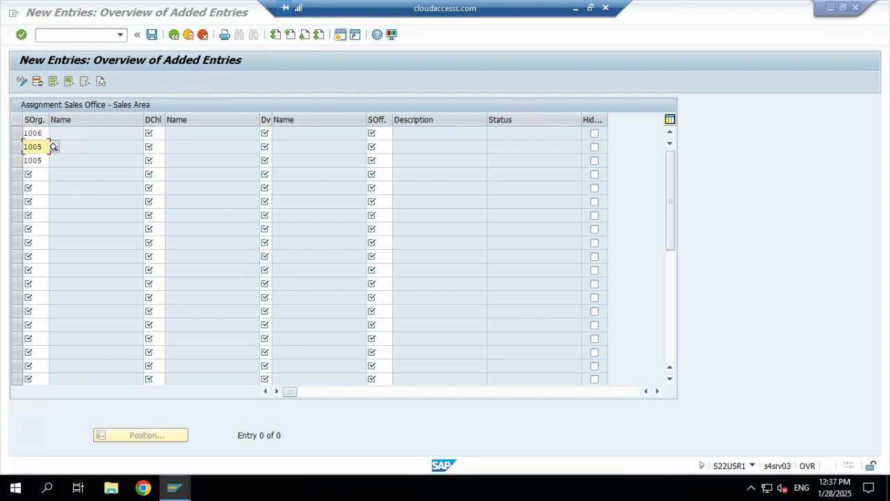
pyautogui.press('BackSpace')
pyautogui.write('6')
pyautogui.press('Down')
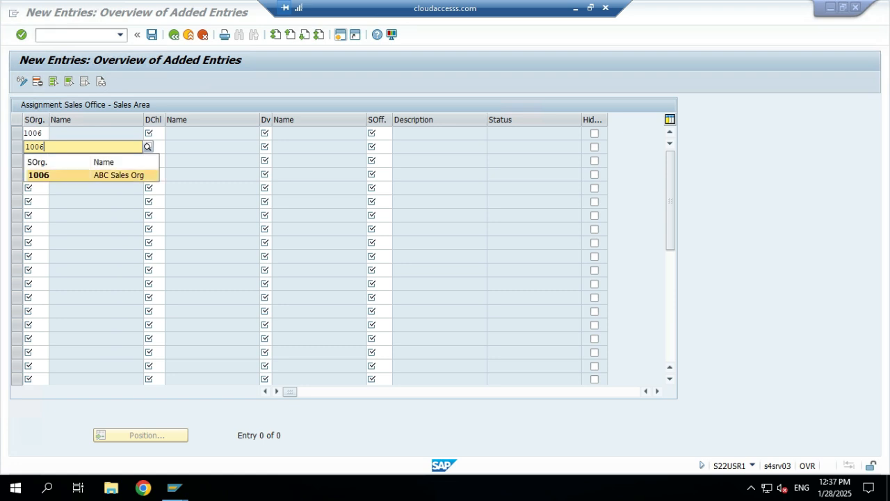
pyautogui.press('Return')
# Try to change the third row to sales organization 1006, and enter 1006 in the fourth row.
pyautogui.press('Down')
pyautogui.press('BackSpace')
pyautogui.write('6')
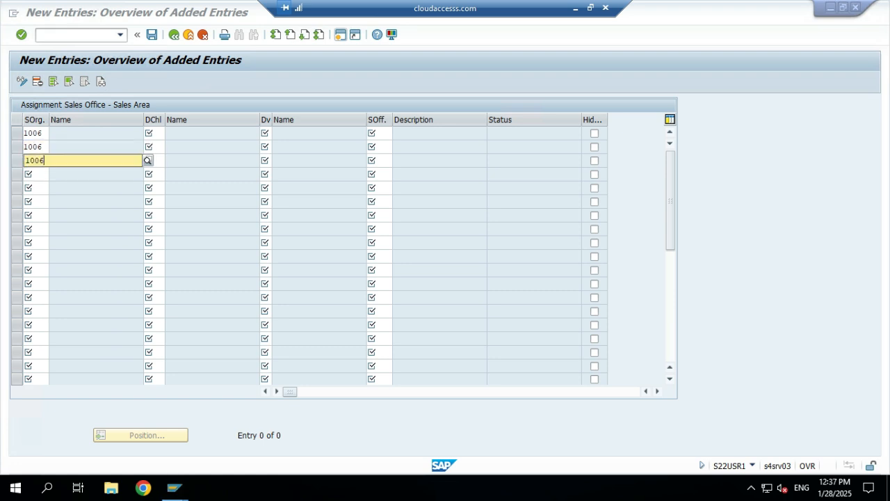
pyautogui.press('Escape')
pyautogui.press('Down')
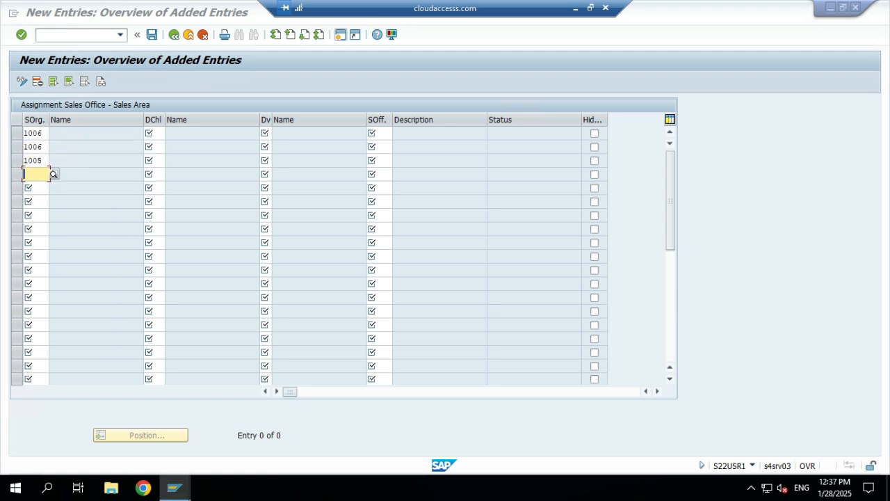
pyautogui.write('1006')
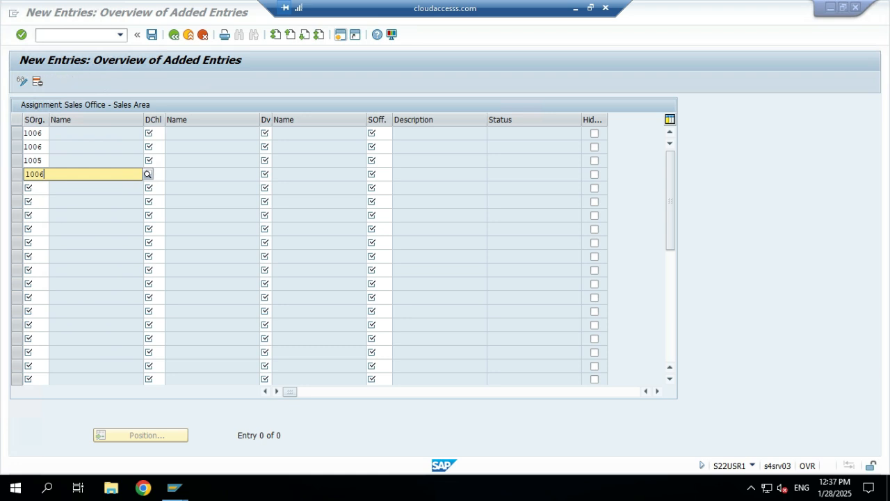
# Enter distribution channel 05 in the first two sales office assignment rows.
pyautogui.click(153, 133)
pyautogui.write('05')
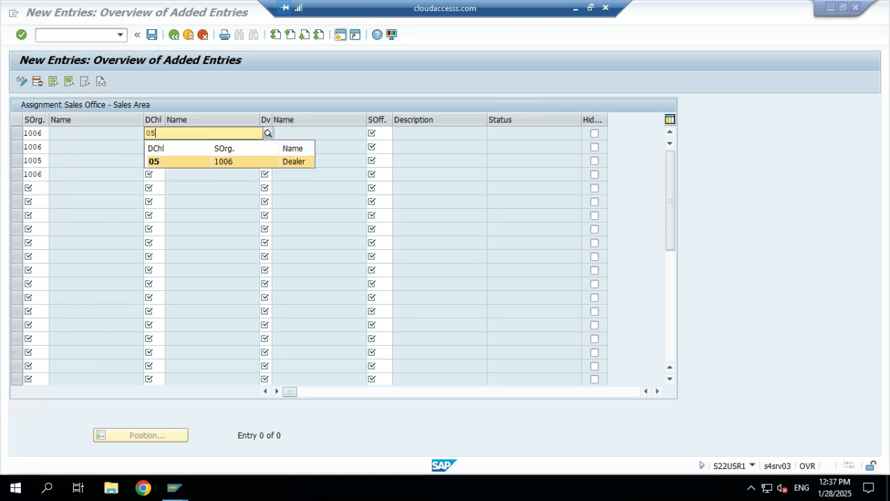
pyautogui.press('Return')
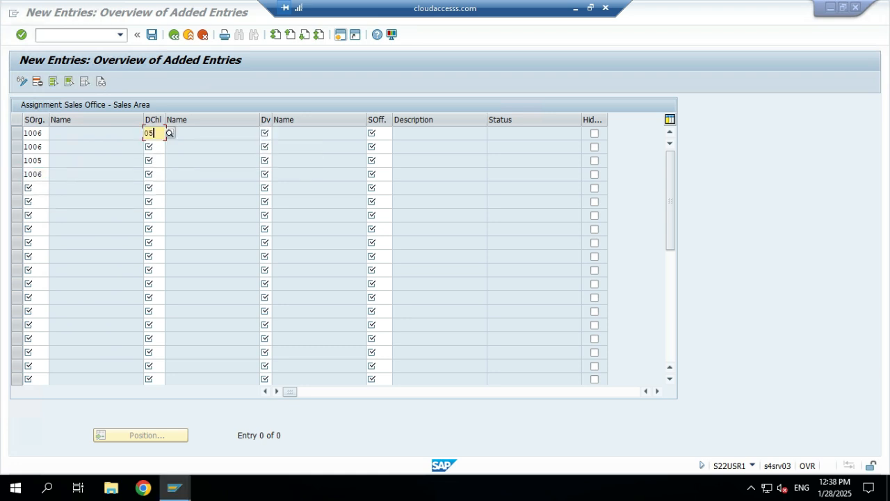
pyautogui.click(153, 147)
pyautogui.write('05')
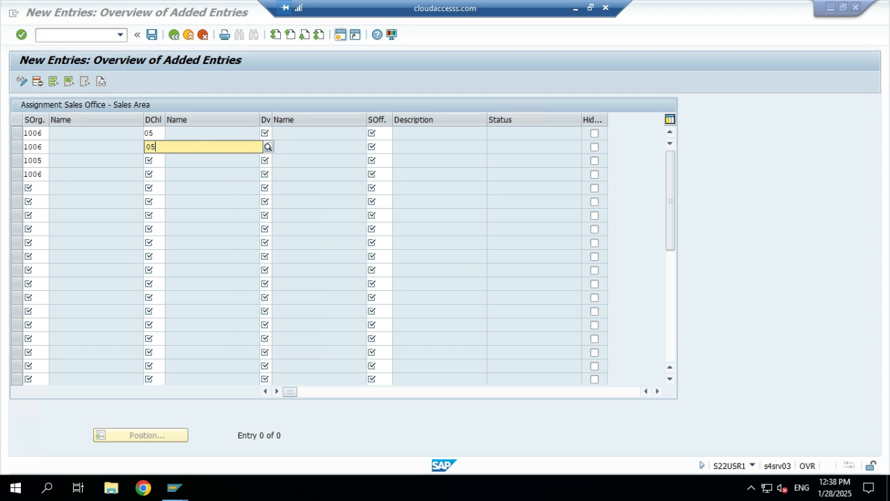
pyautogui.press('Down')
pyautogui.press('Return')
# Enter distribution channel 06 in the third and fourth sales office assignment rows.
pyautogui.press('Down')
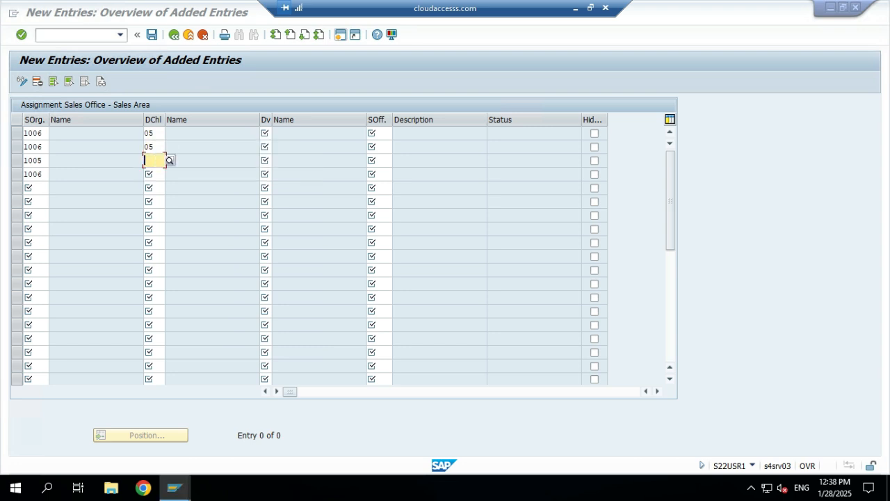
pyautogui.write('06')
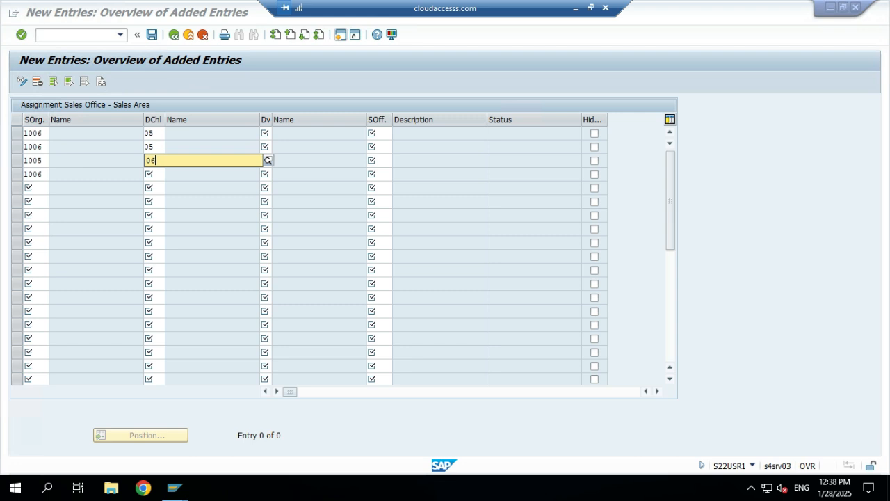
pyautogui.press('Return')
pyautogui.press('Down')
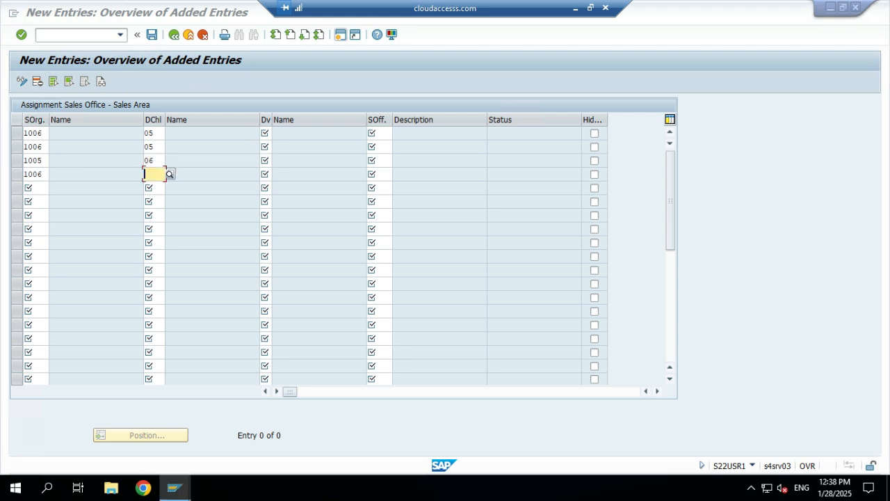
pyautogui.write('06')
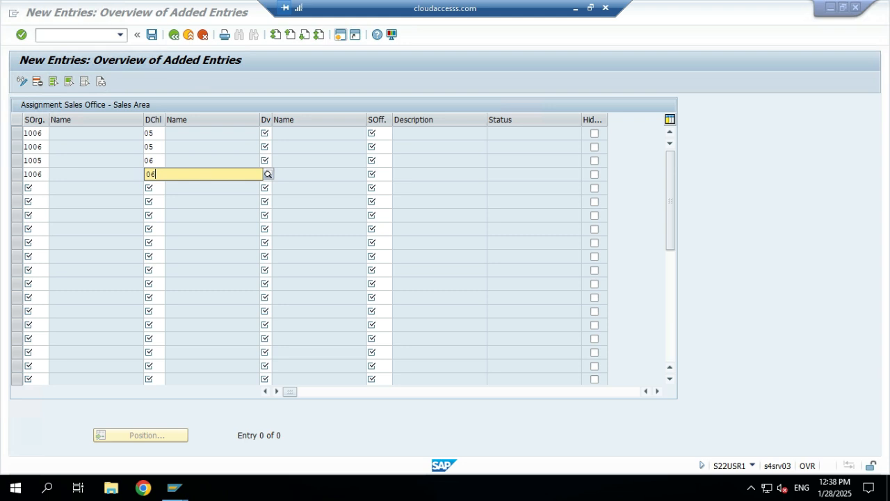
pyautogui.press('Return')
# Enter divisions 05 and 06 for the two channel 05 rows and likewise for the two channel 06 rows.
pyautogui.click(265, 133)
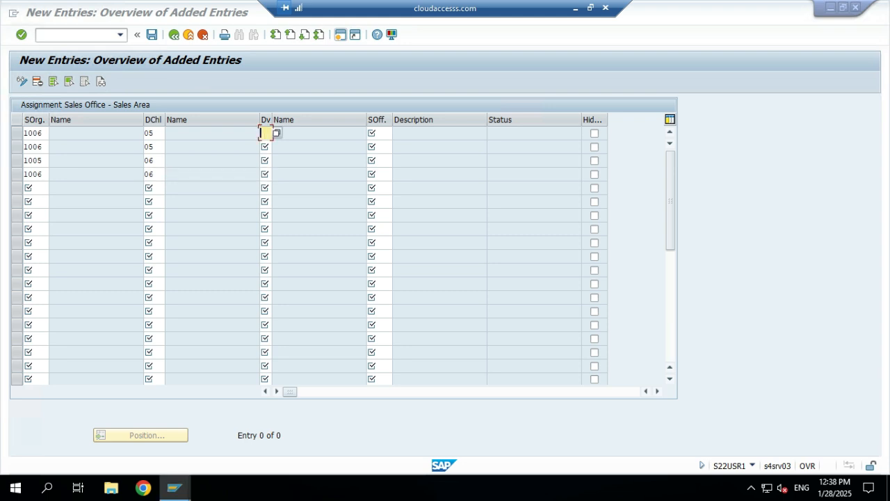
pyautogui.write('05')
pyautogui.click(265, 147)
pyautogui.write('06')
pyautogui.click(262, 160)
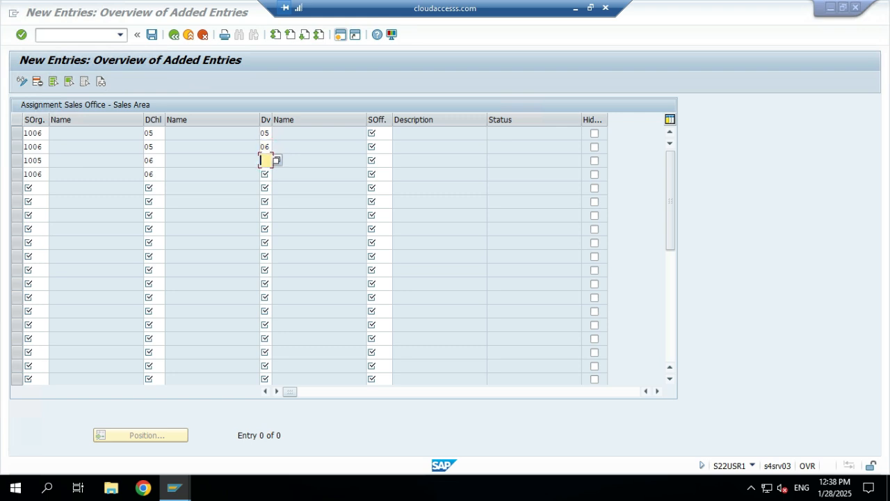
pyautogui.write('05')
pyautogui.click(264, 174)
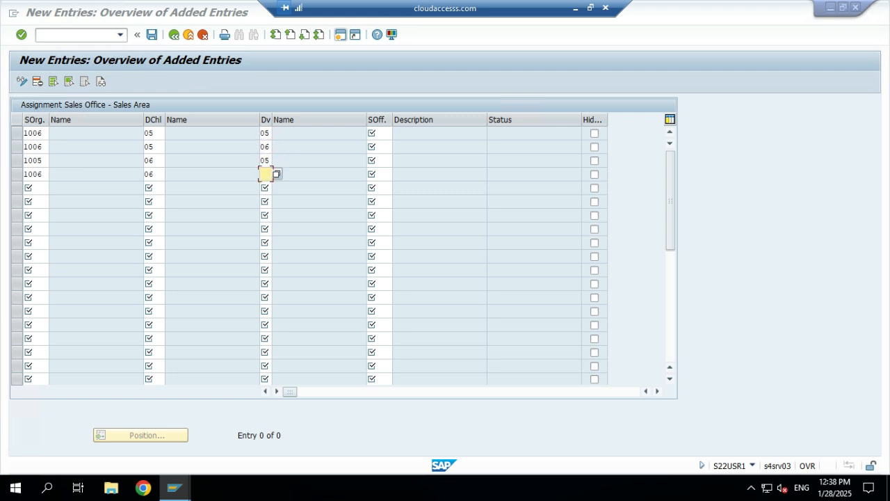
pyautogui.write('06')
# Check the sales office code in the Word notes, and enter sales office 1005 in the first two rows.
pyautogui.click(376, 133)
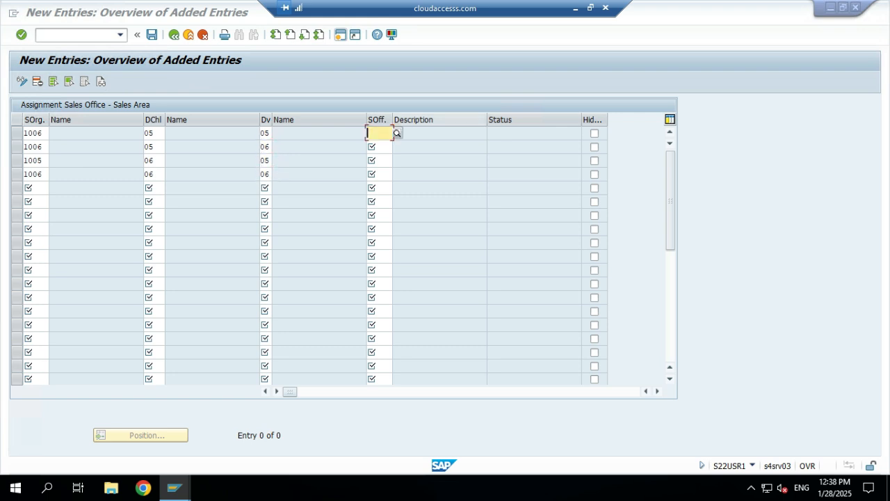
pyautogui.click(576, 8)
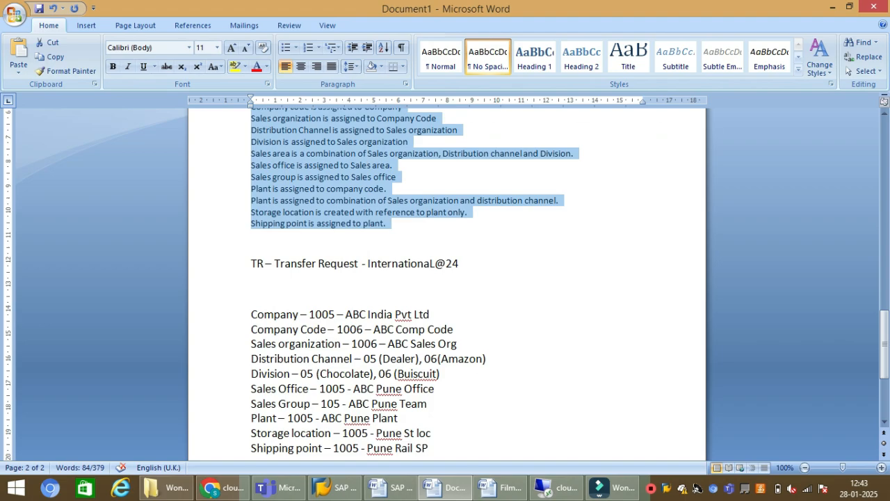
pyautogui.click(555, 488)
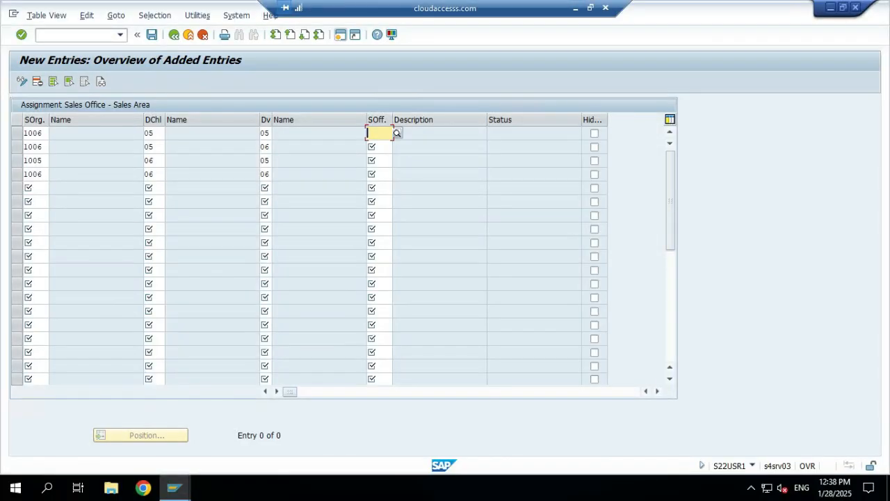
pyautogui.write('1005')
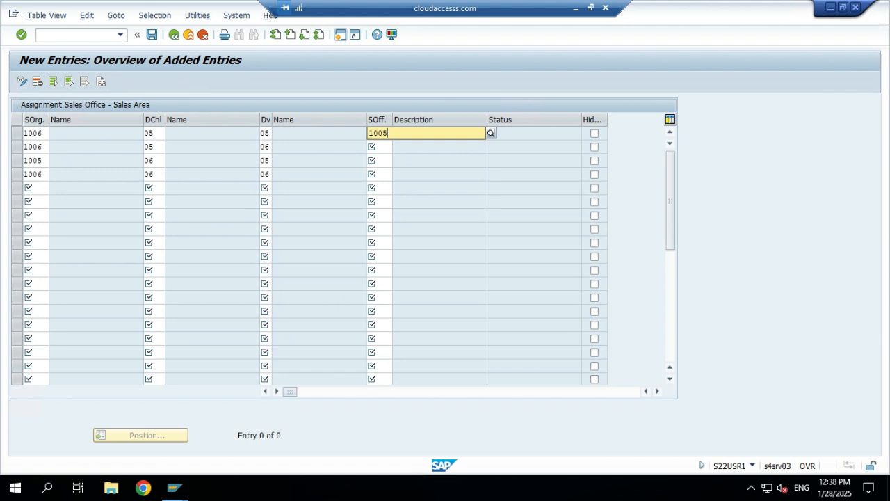
pyautogui.hotkey('ctrl', 'a')
pyautogui.hotkey('ctrl', 'c')
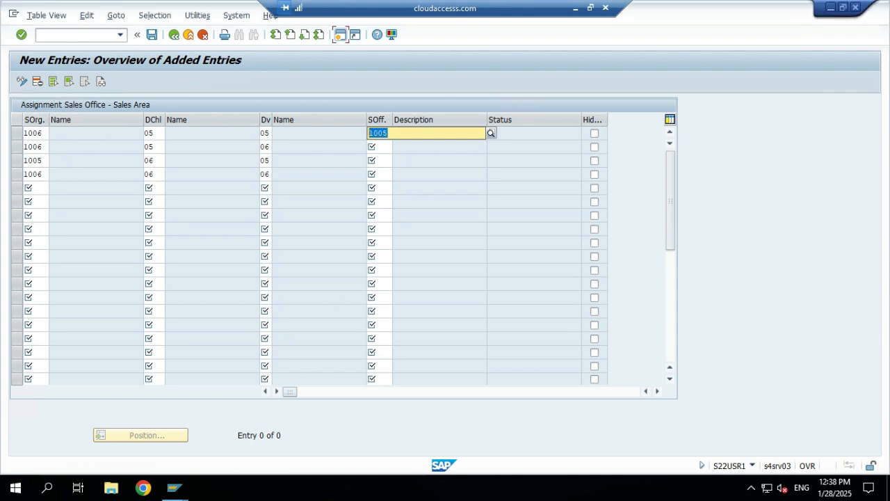
pyautogui.click(379, 147)
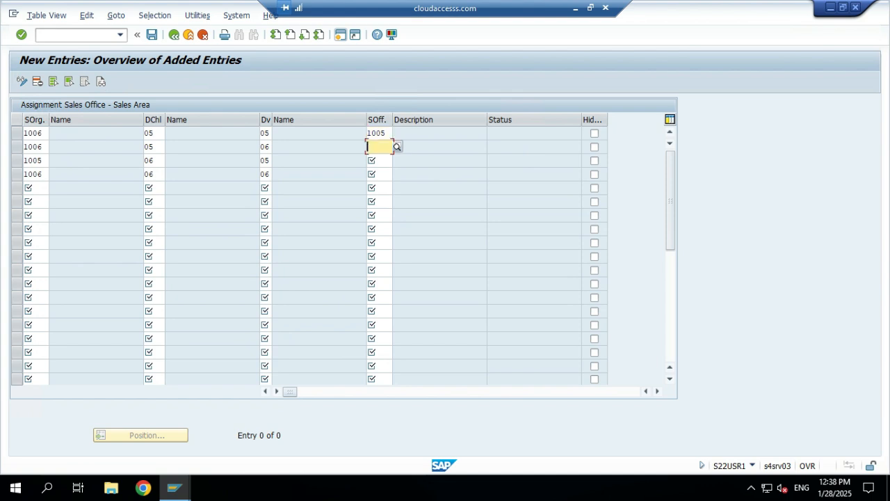
pyautogui.hotkey('ctrl', 'v')
# Clear the stray sales office value 1005 from the last visible row.
pyautogui.hotkey('ctrl', 'Down')
pyautogui.hotkey('ctrl', 'v')
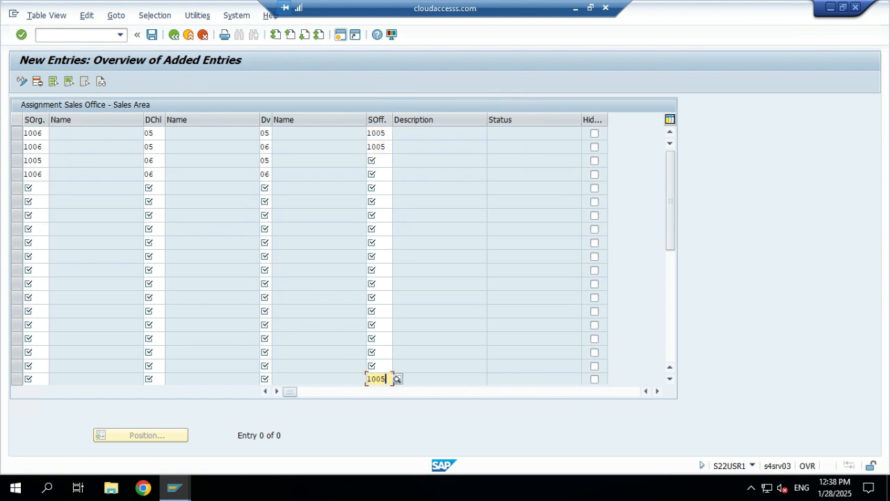
pyautogui.press('BackSpace')
pyautogui.press('BackSpace')
pyautogui.press('BackSpace')
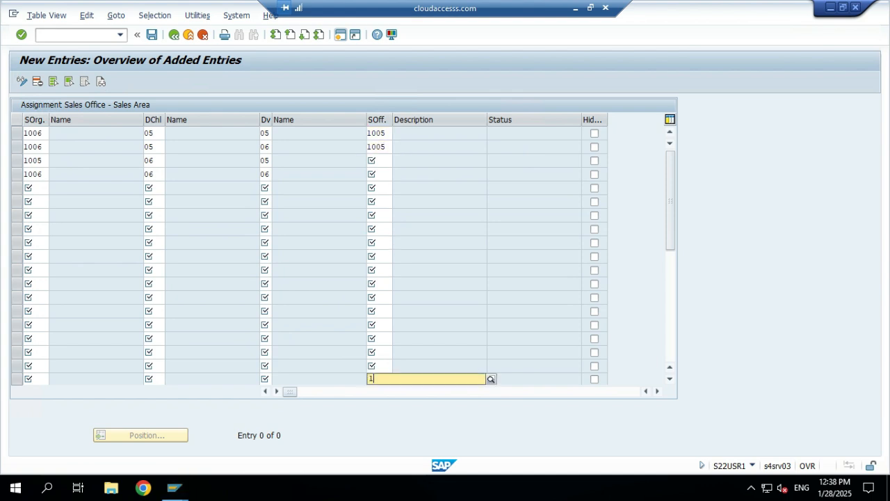
pyautogui.press('BackSpace')
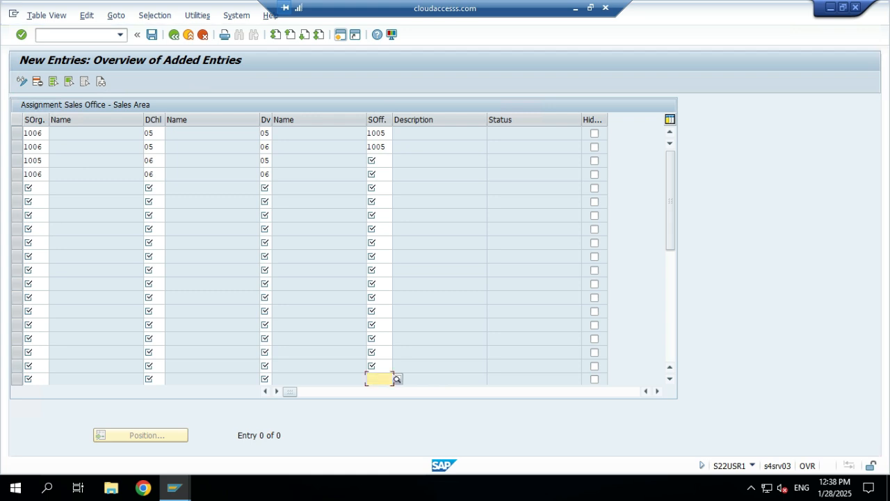
# Enter sales office 1005 in the third and fourth rows and validate the assignment entries.
pyautogui.click(379, 160)
pyautogui.hotkey('ctrl', 'v')
pyautogui.click(379, 174)
pyautogui.hotkey('ctrl', 'v')
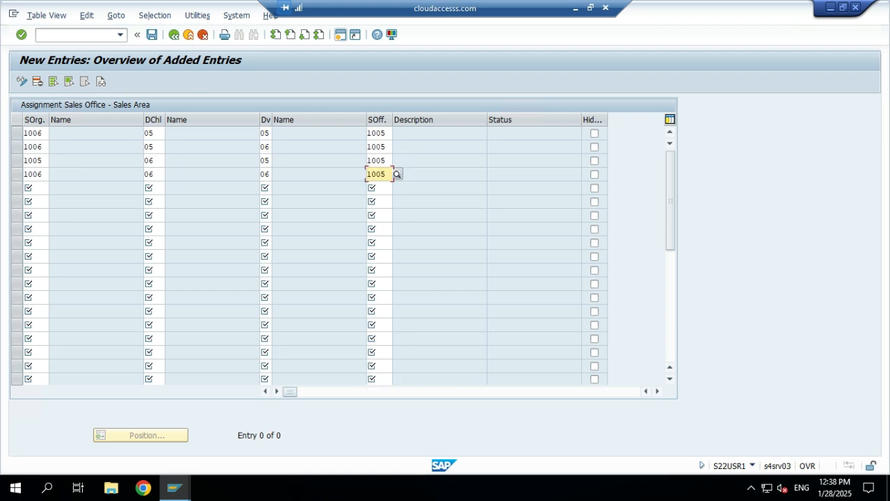
pyautogui.press('Return')
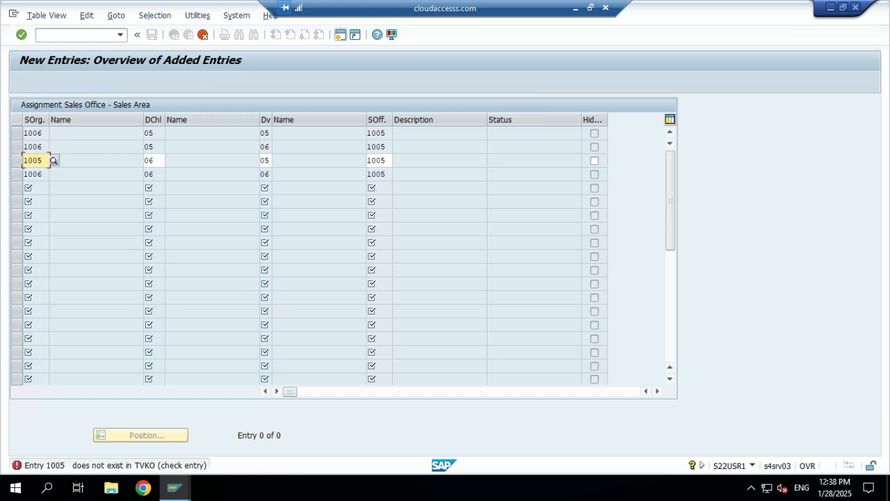
# Correct the third row's sales organization to 1006, validate the entries, and discard the pending edit in the last visible row.
pyautogui.write('1006')
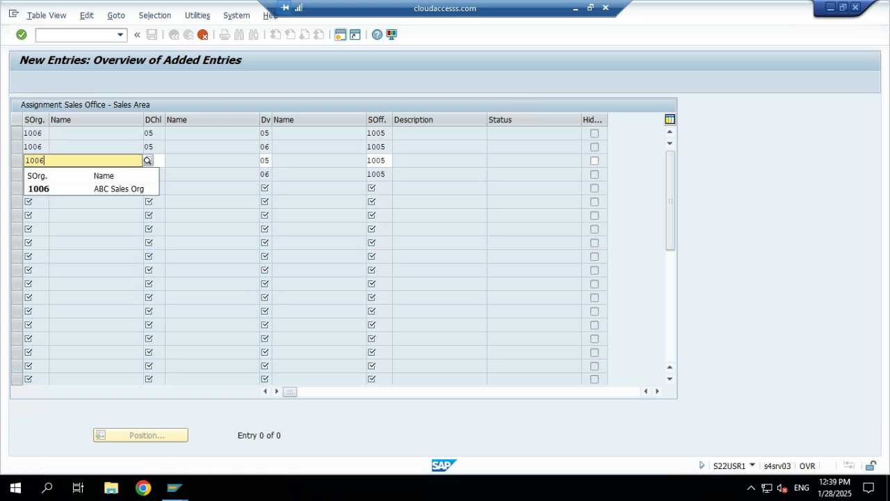
pyautogui.press('Return')
pyautogui.press('Return')
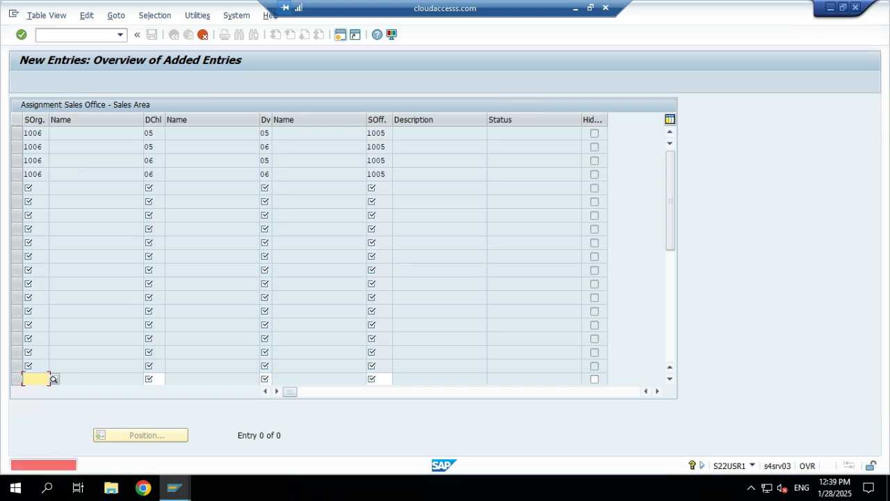
pyautogui.click(203, 35)
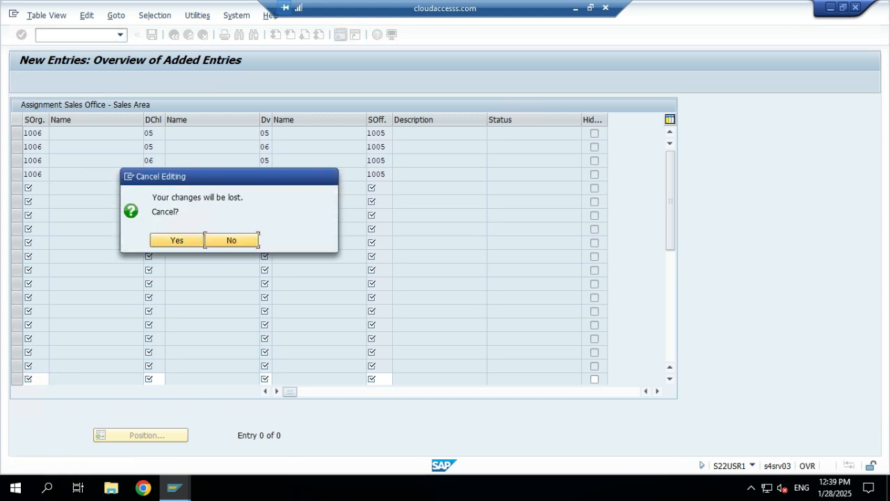
pyautogui.click(177, 240)
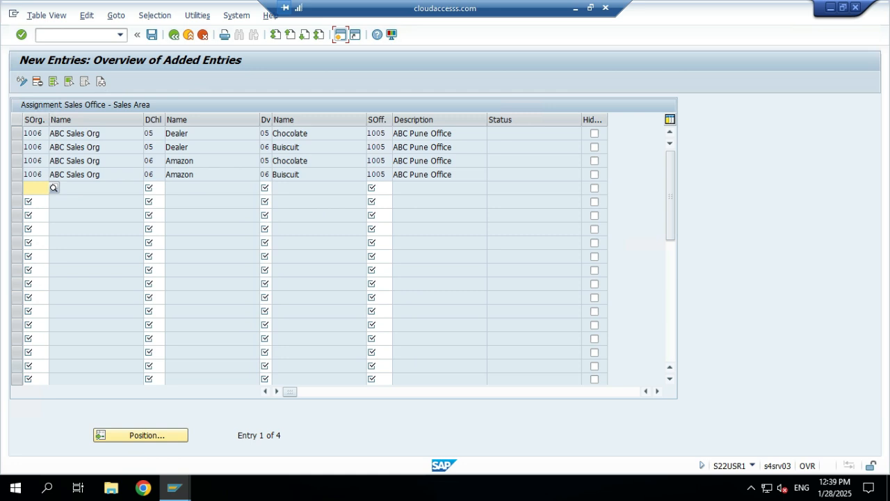
# Save the sales office assignments to the Practice Session customizing request and return to the IMG structure.
pyautogui.click(151, 35)
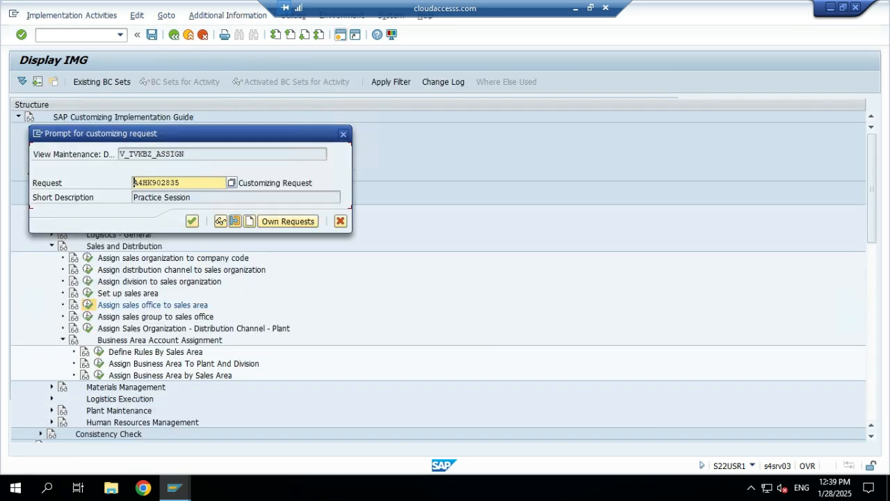
pyautogui.press('Return')
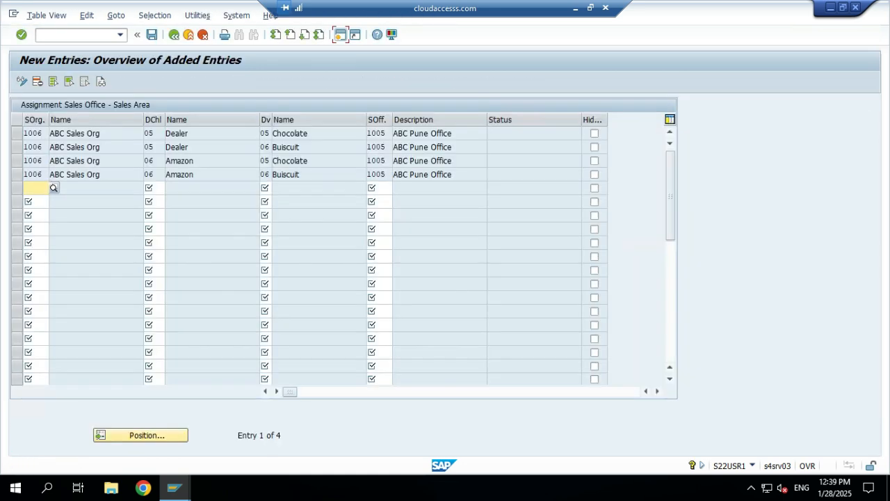
pyautogui.click(174, 35)
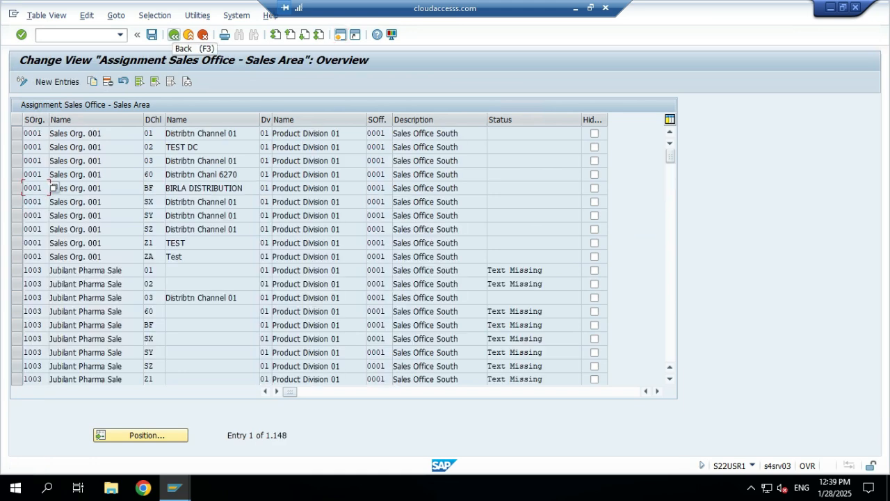
pyautogui.click(174, 34)
# Start new entries in the Assign sales group to sales office activity and check the codes in the Word notes.
pyautogui.click(155, 317)
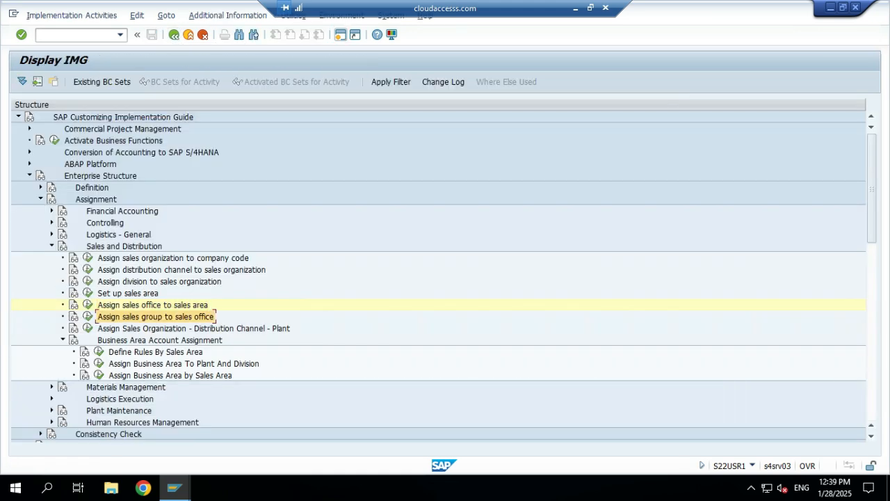
pyautogui.click(87, 317)
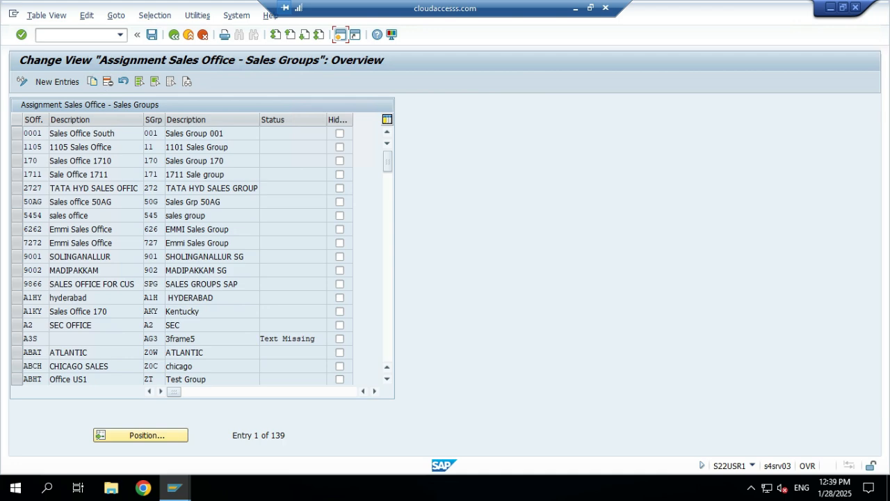
pyautogui.click(57, 82)
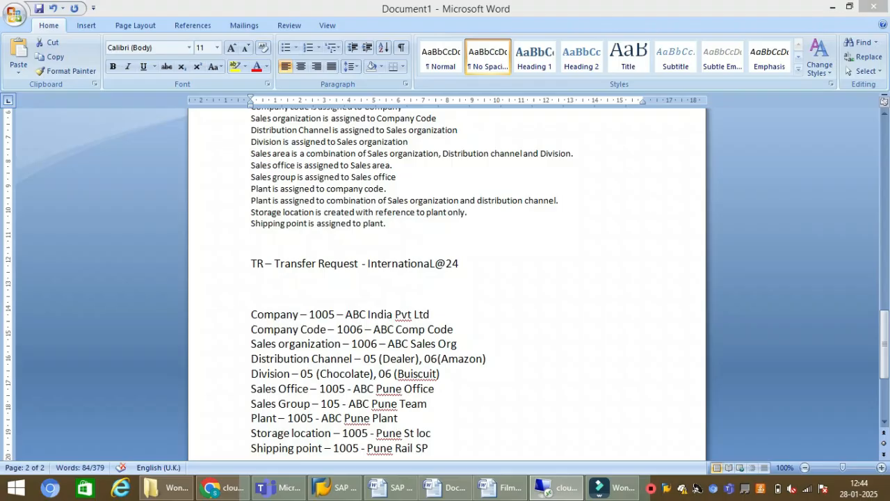
pyautogui.scroll(-2, 446, 278)
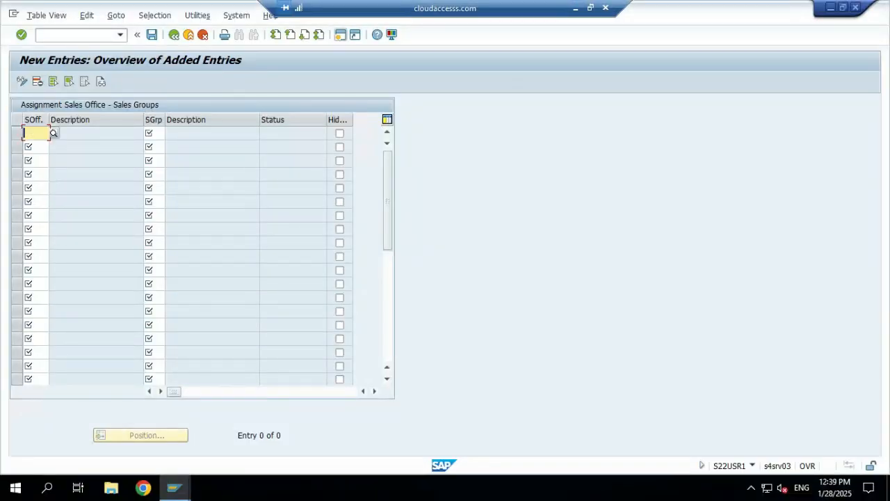
# Assign sales group 105 to sales office 1005, validate the entry, and save it to the customizing request.
pyautogui.write('1005')
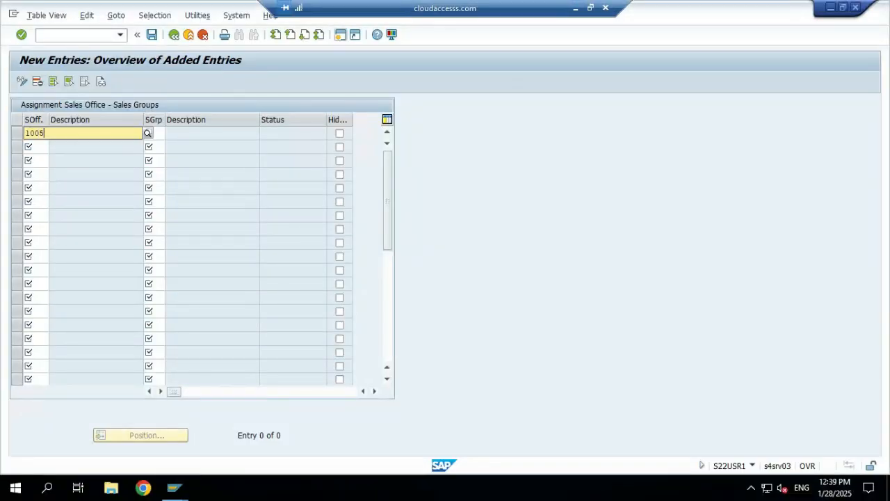
pyautogui.press('Tab')
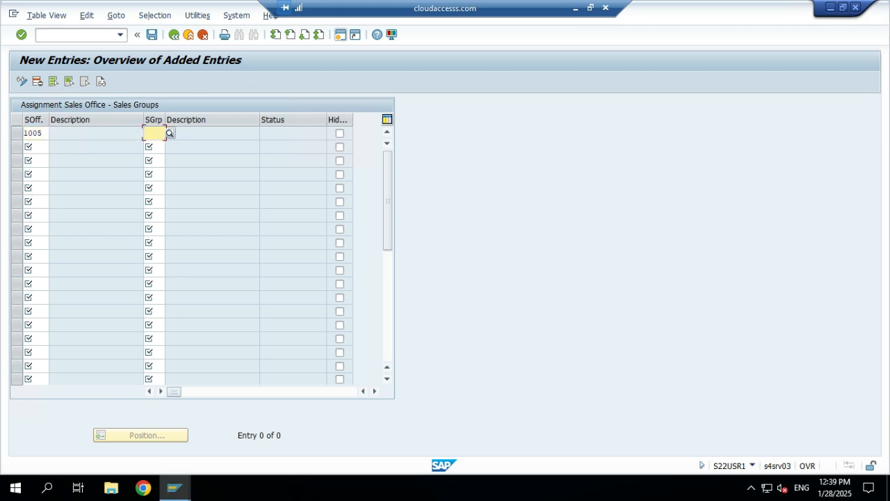
pyautogui.write('1')
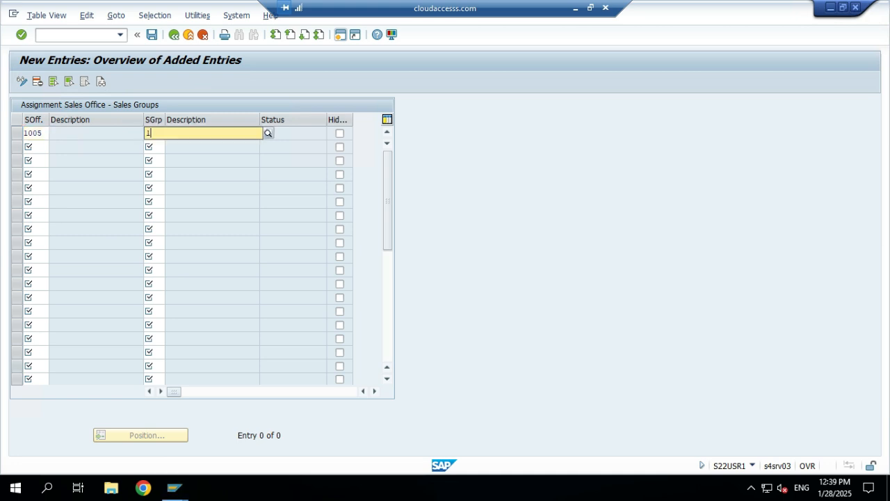
pyautogui.write('05')
pyautogui.press('Return')
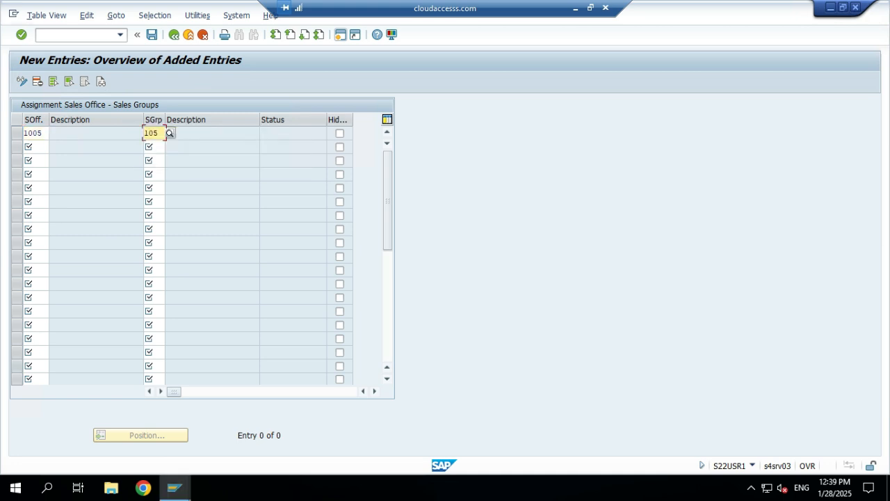
pyautogui.press('Return')
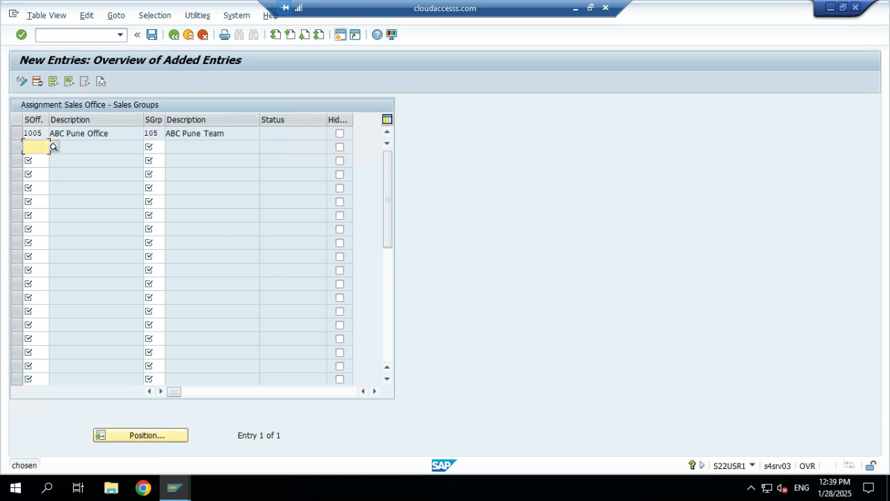
pyautogui.click(151, 35)
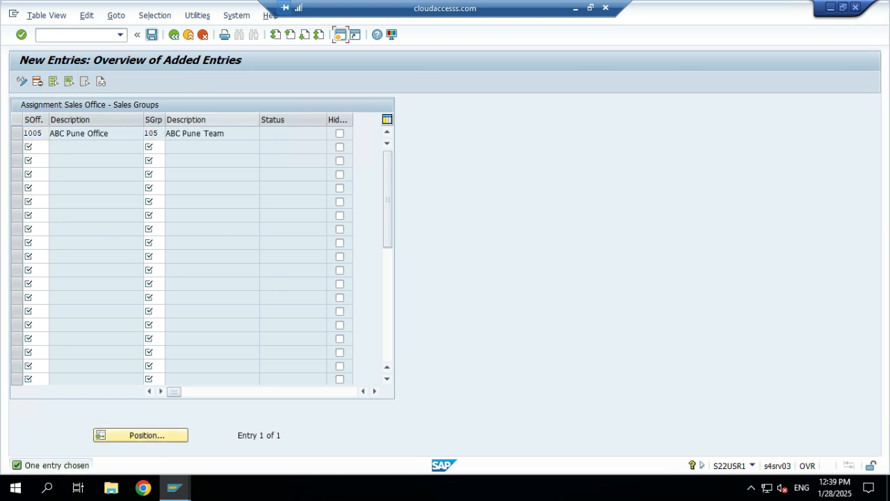
pyautogui.press('Return')
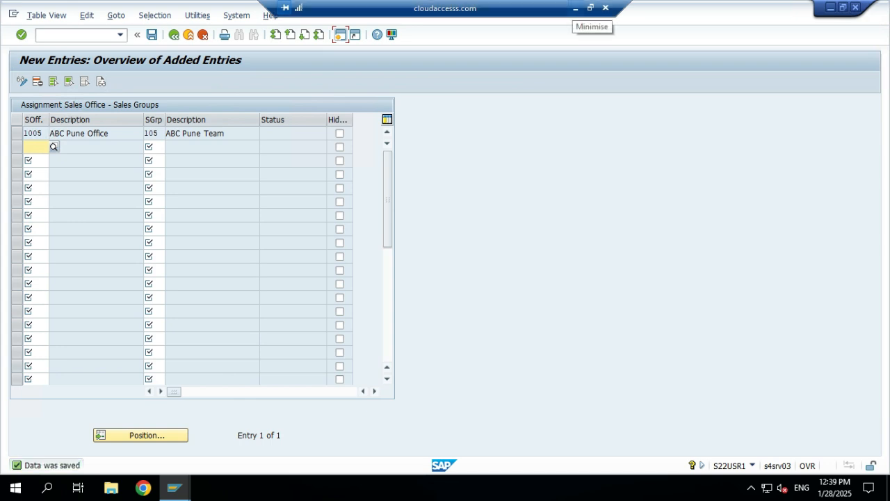
# Check the remaining assignment rules in the Word notes, and return from the sales group assignment to the IMG structure.
pyautogui.click(575, 8)
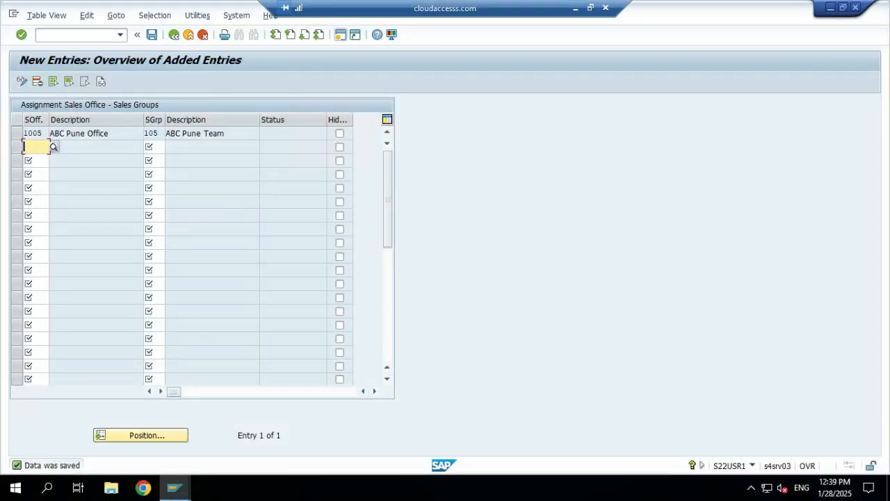
pyautogui.click(174, 35)
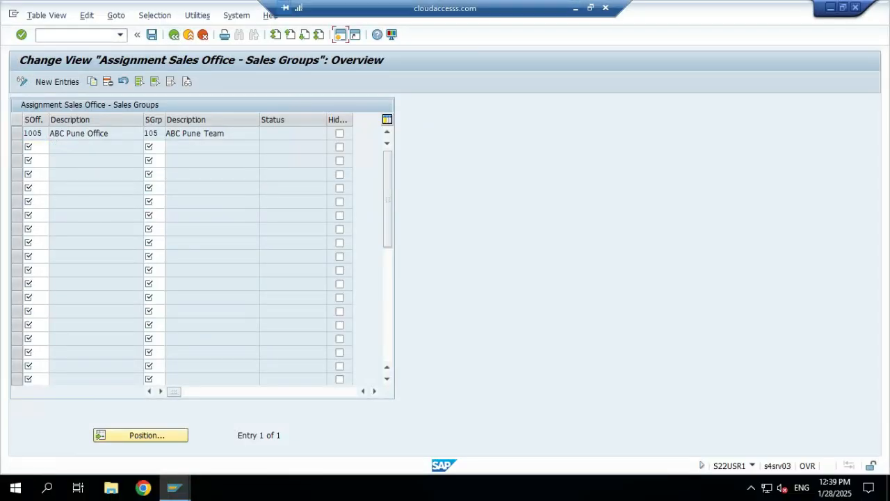
pyautogui.click(173, 34)
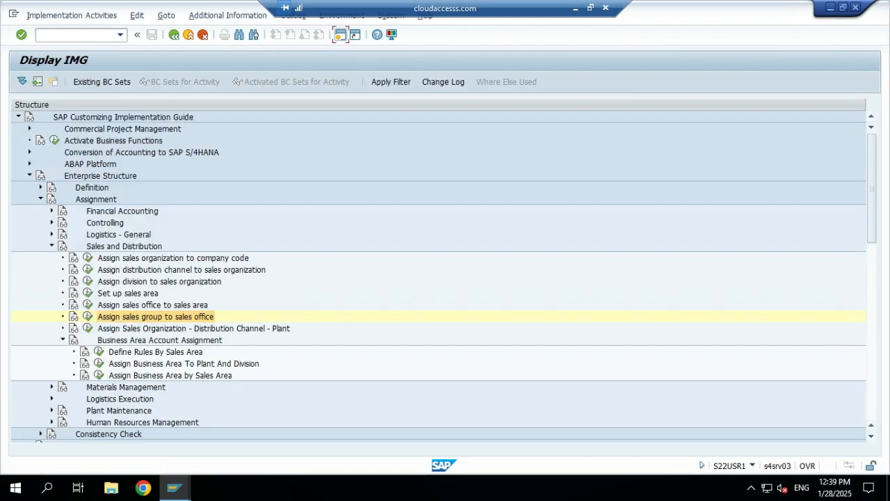
# Open Assign Sales Organization - Distribution Channel - Plant, review the codes in the Word notes, and start new entries.
pyautogui.click(193, 328)
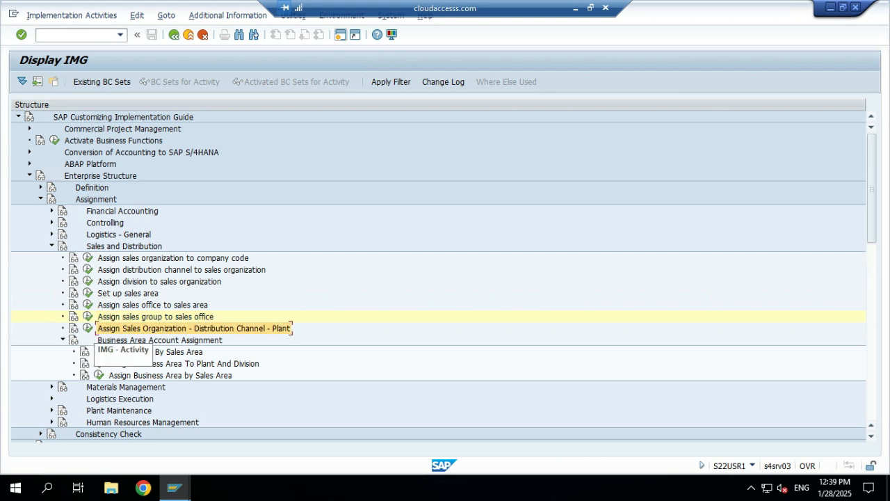
pyautogui.click(87, 328)
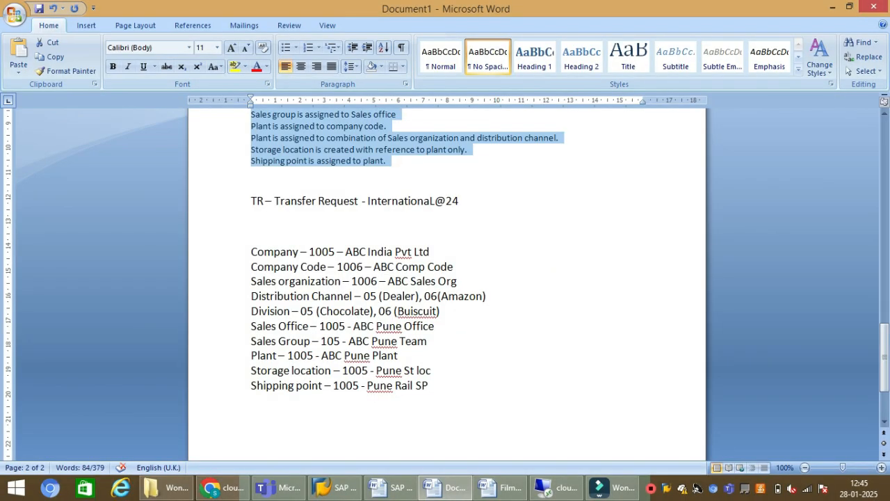
pyautogui.click(251, 400)
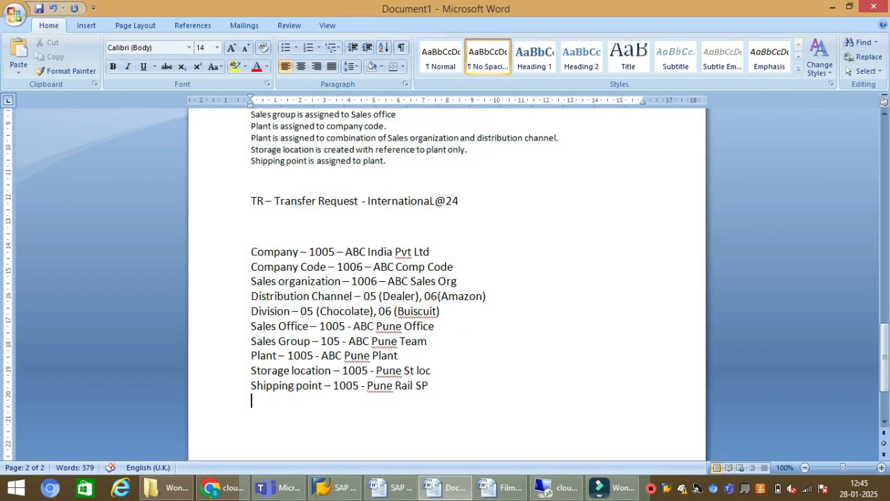
pyautogui.scroll(-2, 445, 279)
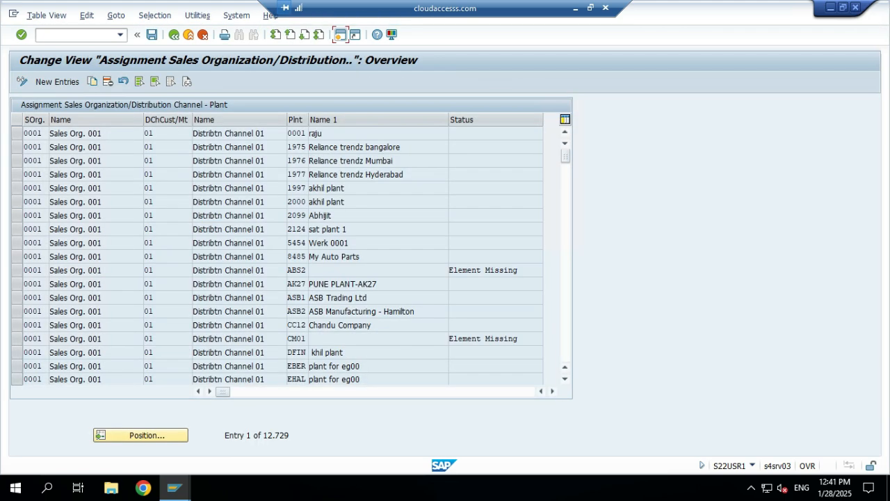
pyautogui.click(57, 81)
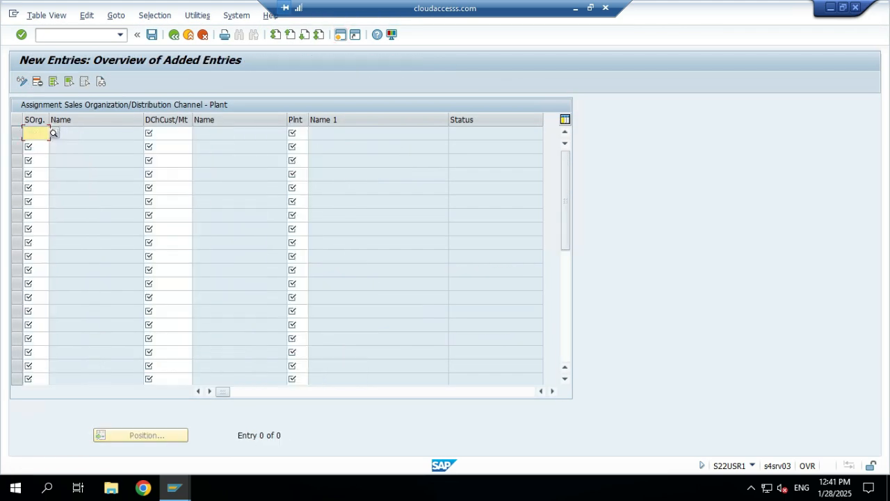
# Enter sales organization 1006 in the first two rows of the plant assignment table.
pyautogui.write('1006')
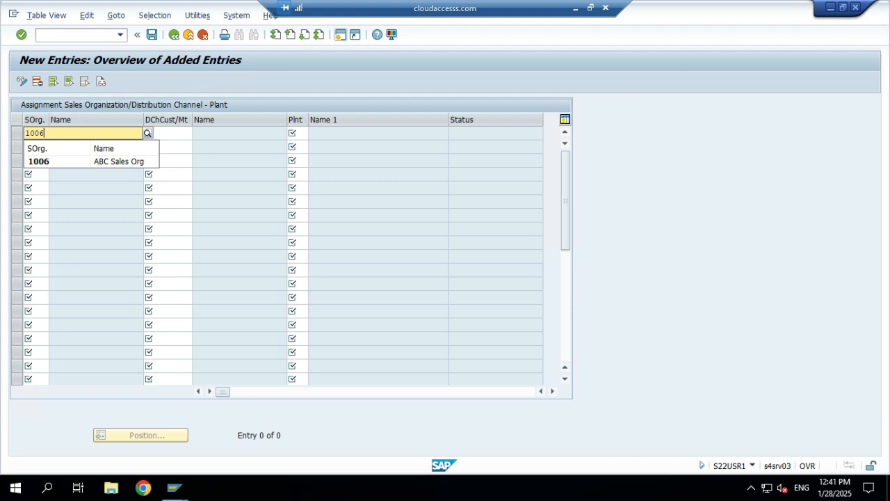
pyautogui.press('Down')
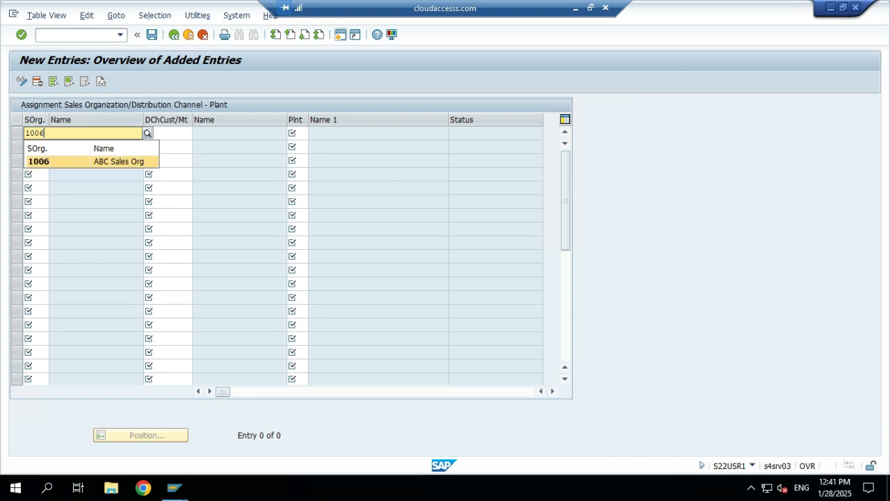
pyautogui.press('Return')
pyautogui.press('Down')
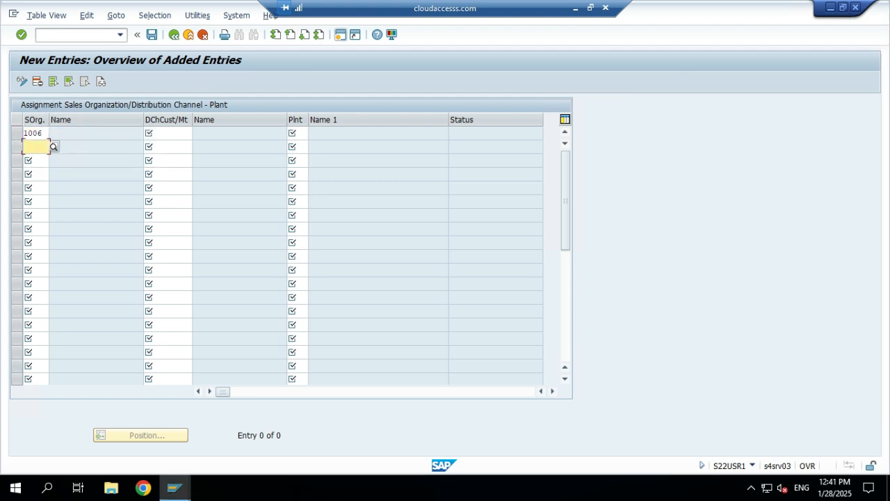
pyautogui.write('1006')
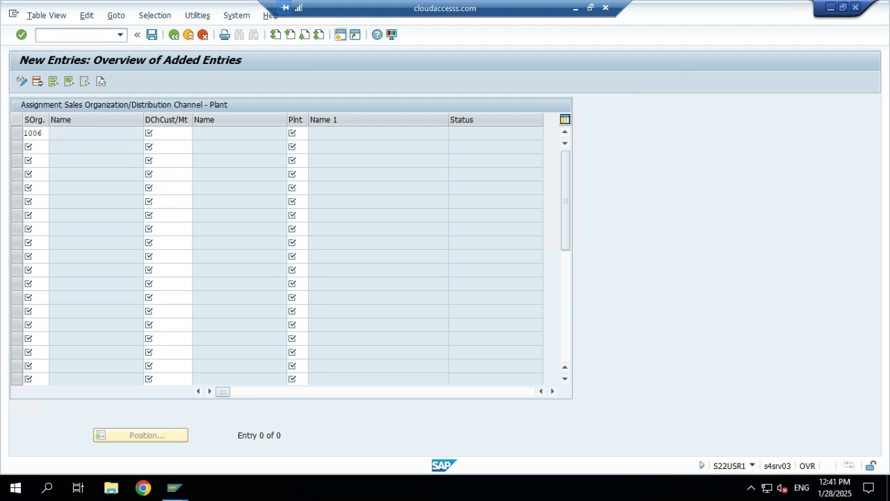
# Enter distribution channel 05 in the first row and 06 in the second row.
pyautogui.click(168, 133)
pyautogui.write('05')
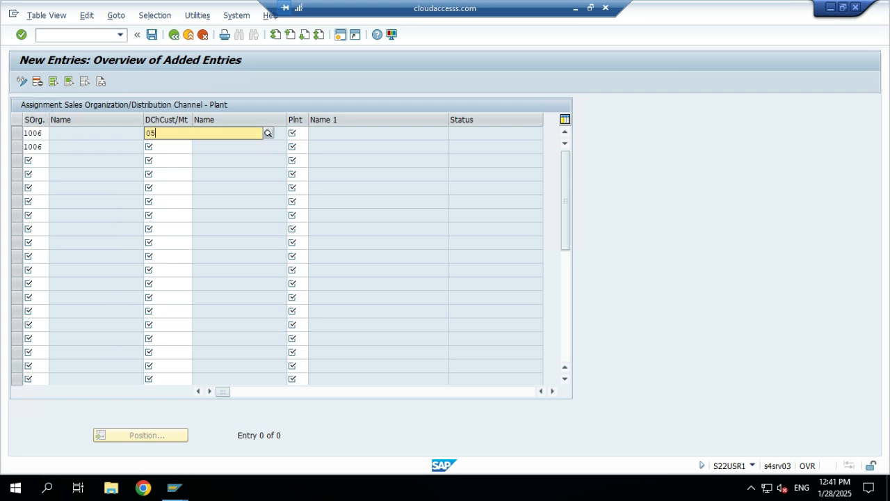
pyautogui.press('Down')
pyautogui.press('Return')
pyautogui.press('Down')
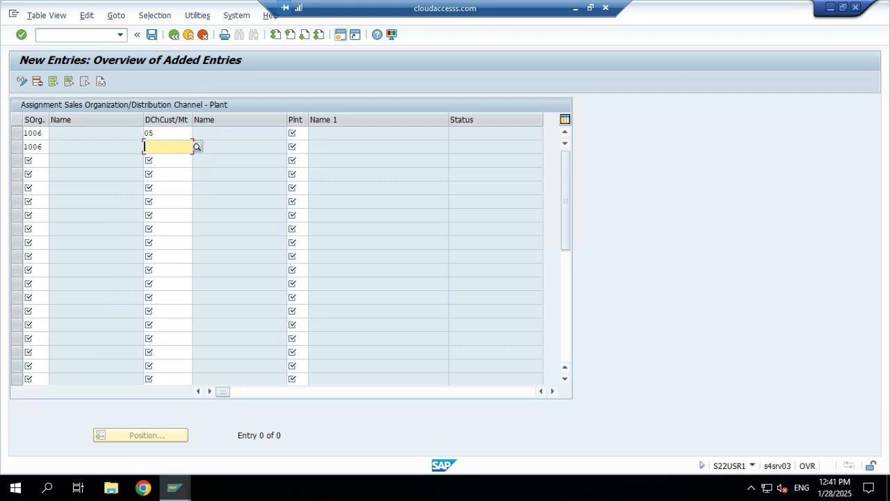
pyautogui.write('06')
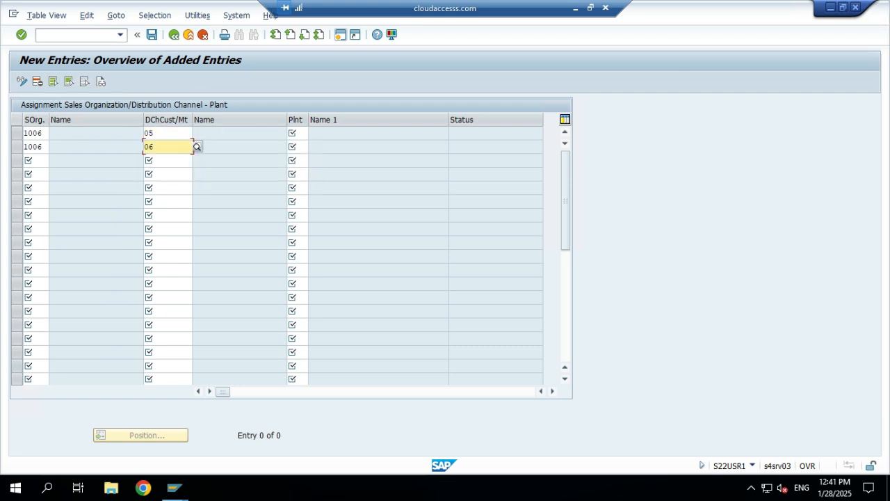
# Enter plant 1005 for both sales organization and distribution channel combinations.
pyautogui.click(297, 133)
pyautogui.write('1005')
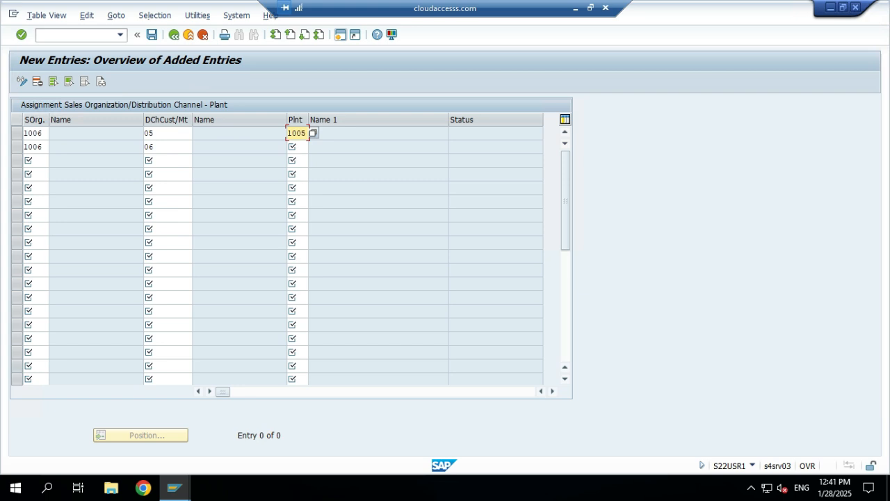
pyautogui.press('Down')
pyautogui.write('1005')
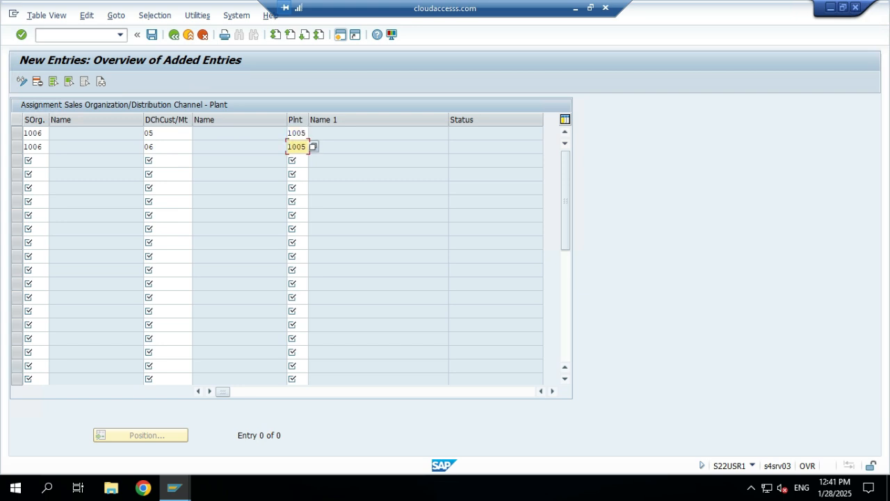
# Validate and save the two sales organization, distribution channel and plant assignments, and return to the customizing structure.
pyautogui.press('Return')
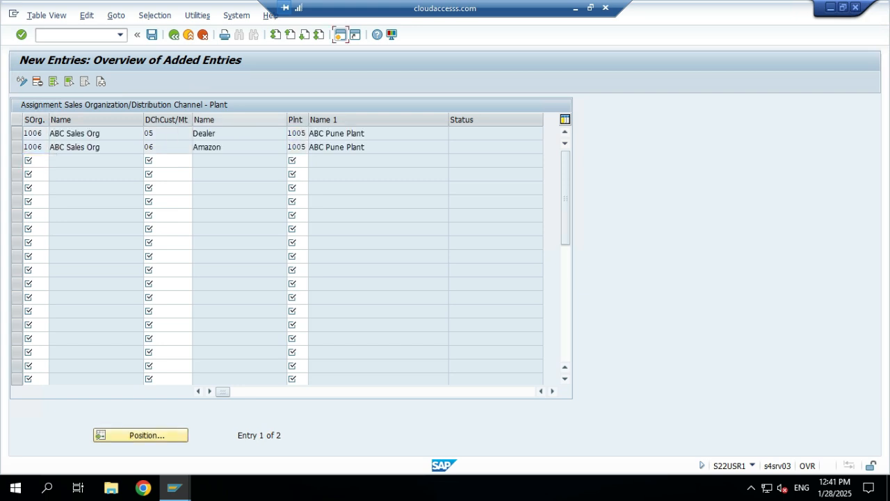
pyautogui.hotkey('ctrl', 's')
pyautogui.press('Return')
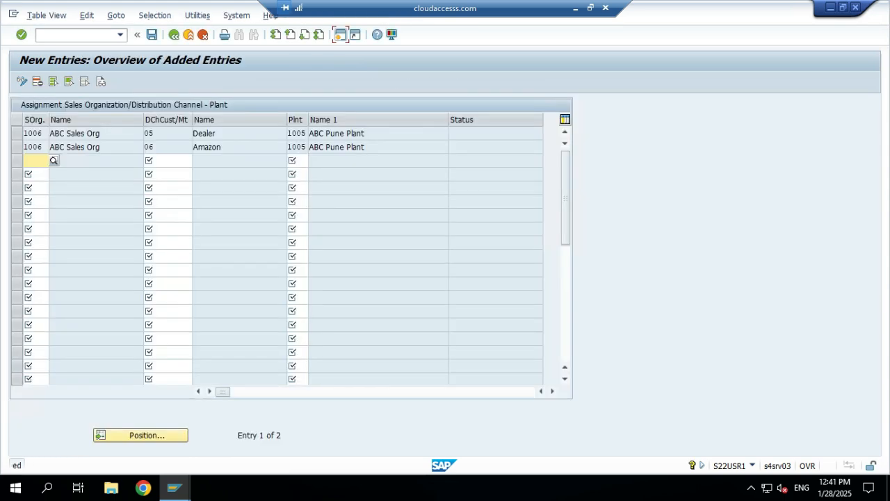
pyautogui.press('F3')
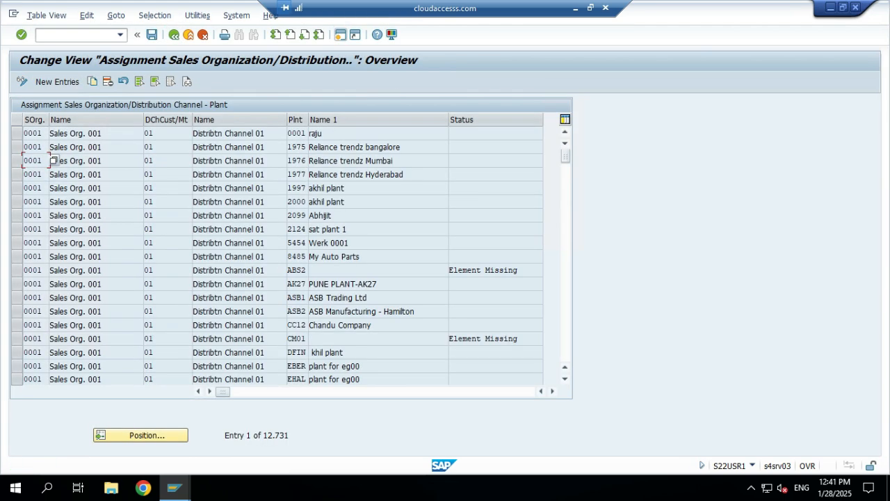
pyautogui.press('F3')
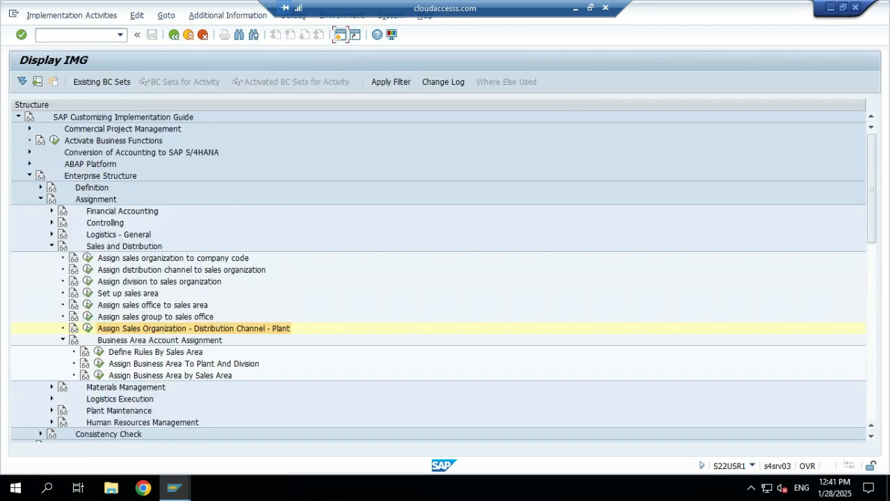
# Open Assign plant to company code under the Logistics - General assignments and start new entries.
pyautogui.click(52, 246)
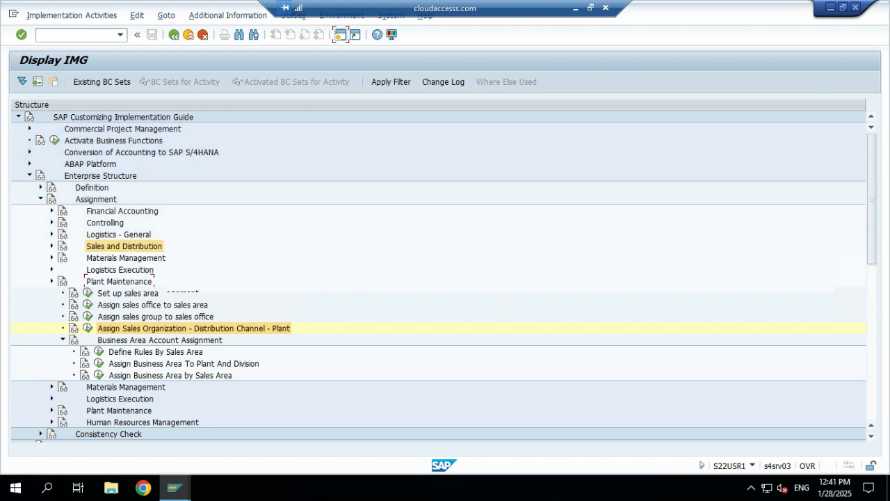
pyautogui.click(52, 235)
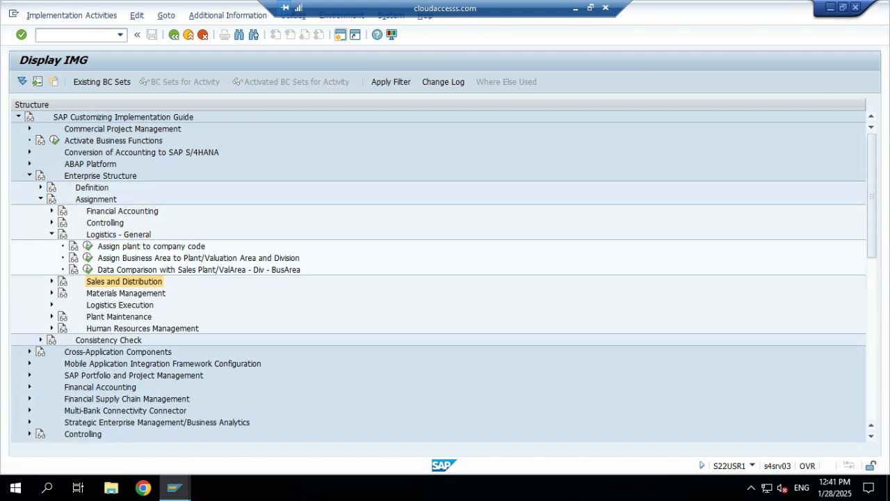
pyautogui.click(151, 246)
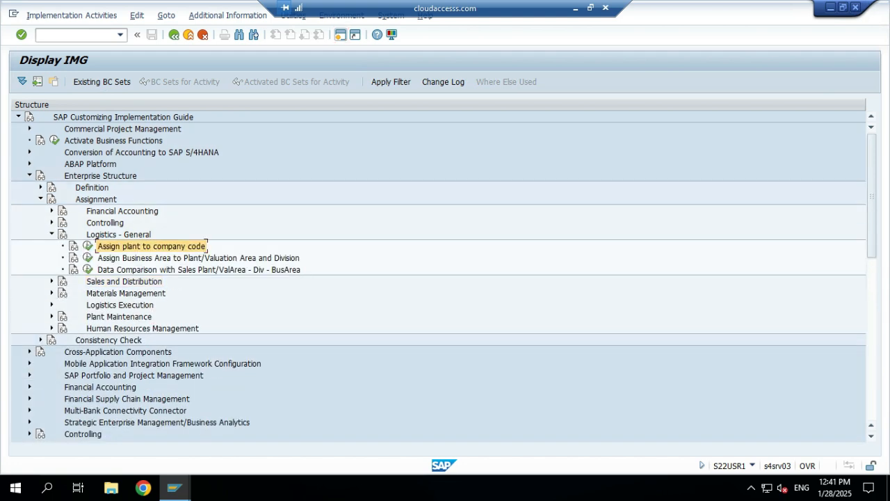
pyautogui.click(87, 246)
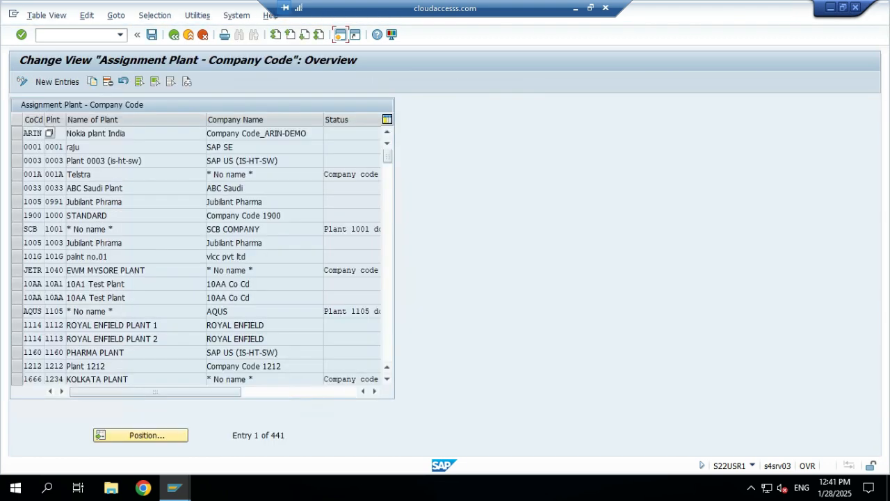
pyautogui.click(57, 81)
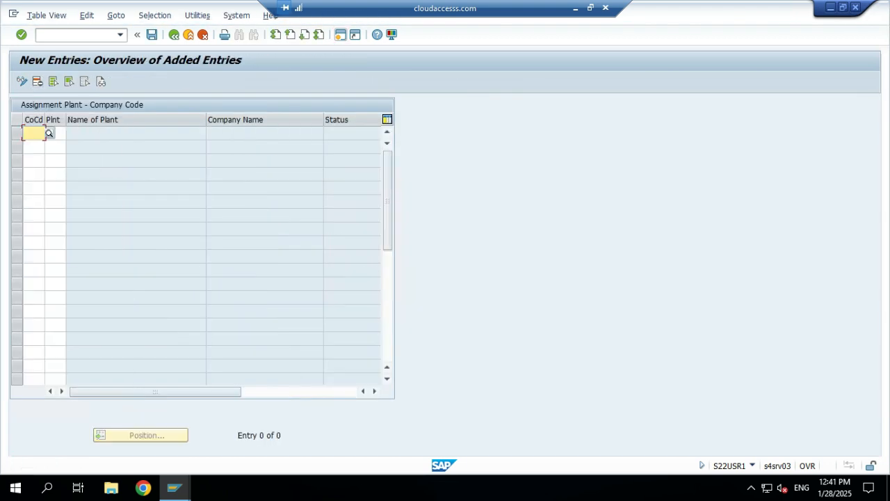
# Check the company code in the Word notes and enter company code 1006 with plant 1005 in the first row.
pyautogui.click(575, 8)
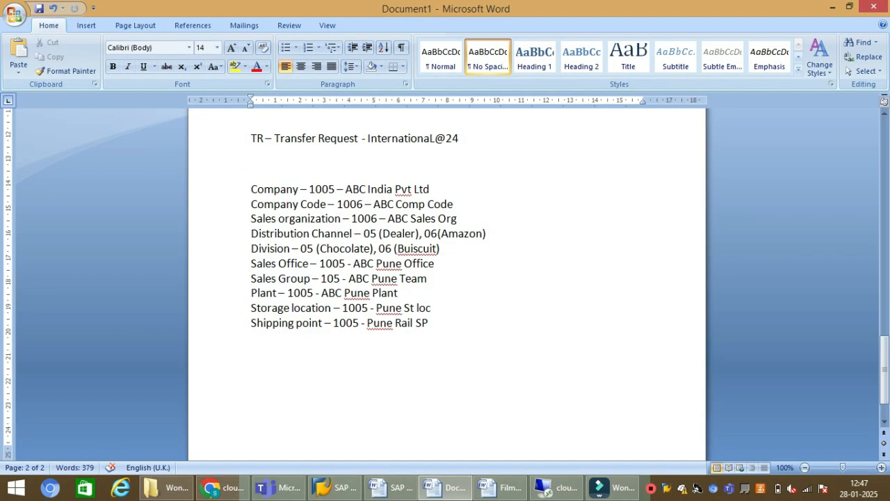
pyautogui.click(350, 203)
pyautogui.click(556, 487)
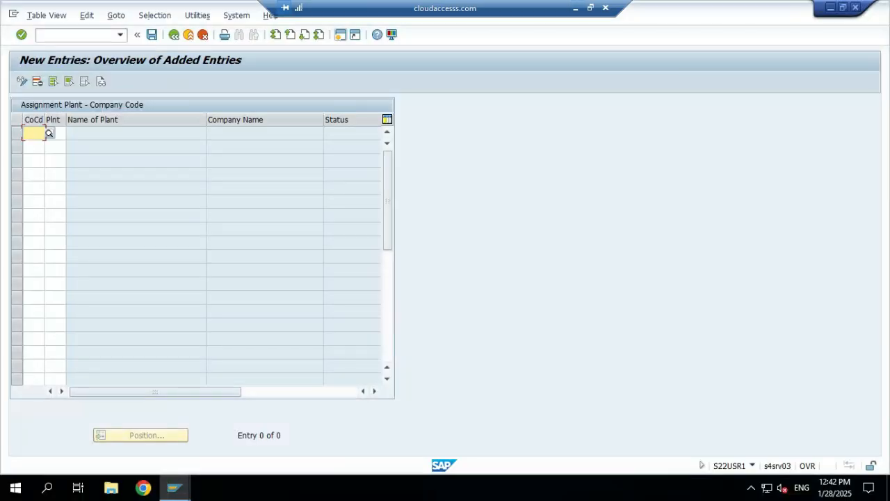
pyautogui.write('1006')
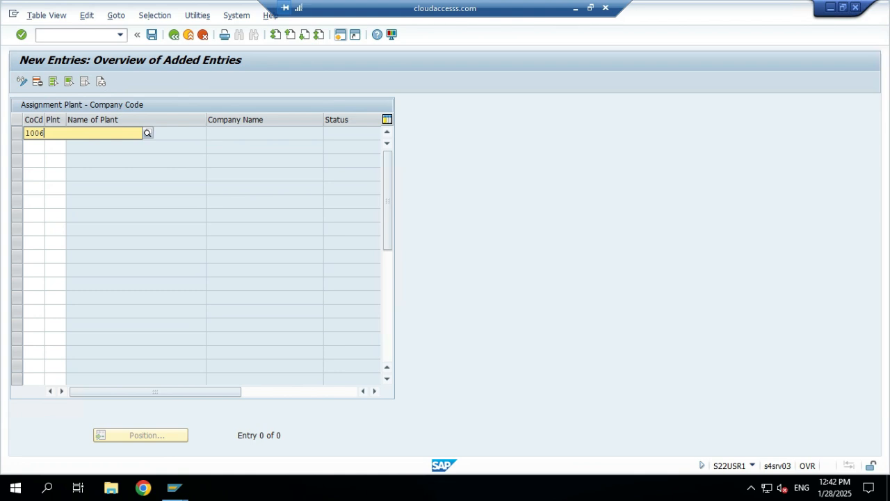
pyautogui.click(54, 147)
pyautogui.click(54, 132)
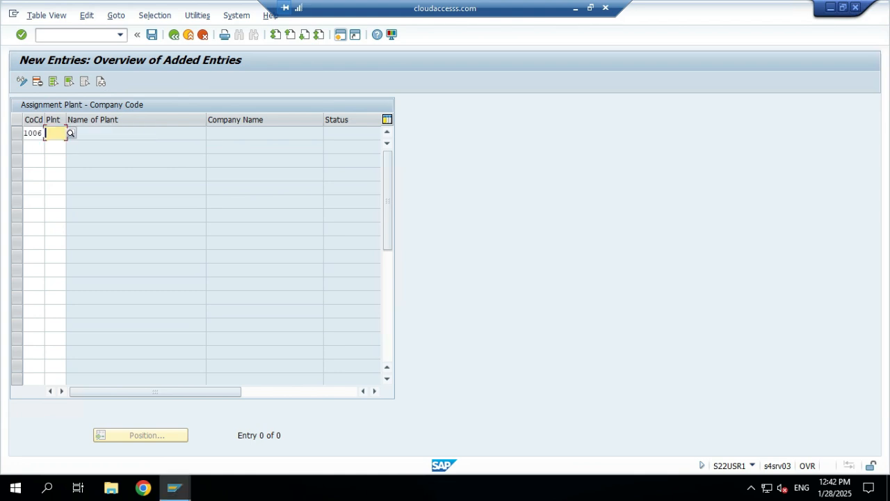
pyautogui.write('1005')
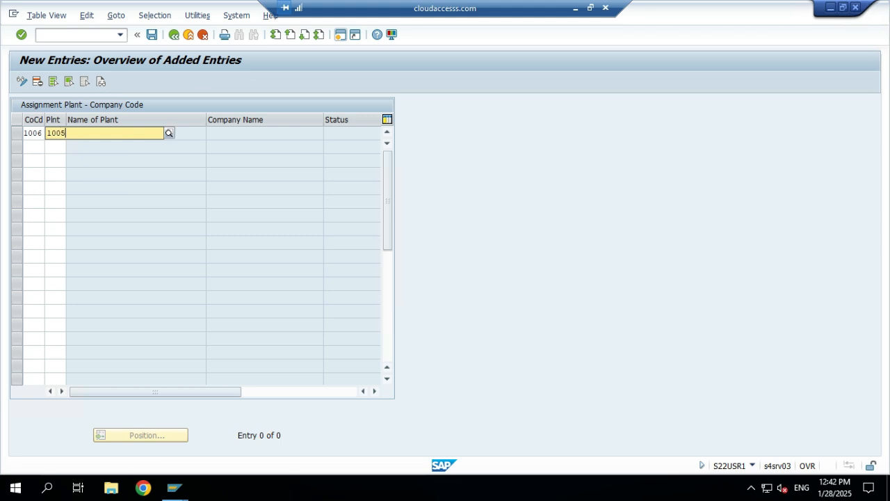
# Validate and save the plant to company code assignment, and return to the customizing structure.
pyautogui.press('Return')
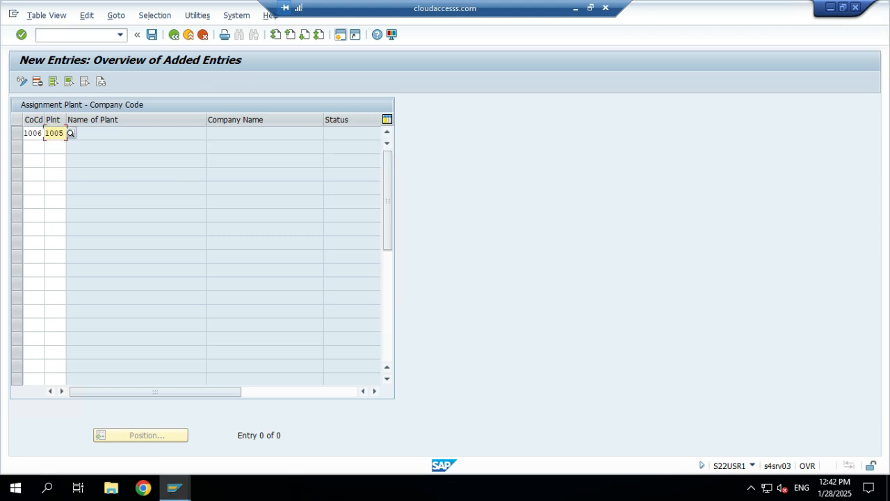
pyautogui.press('Return')
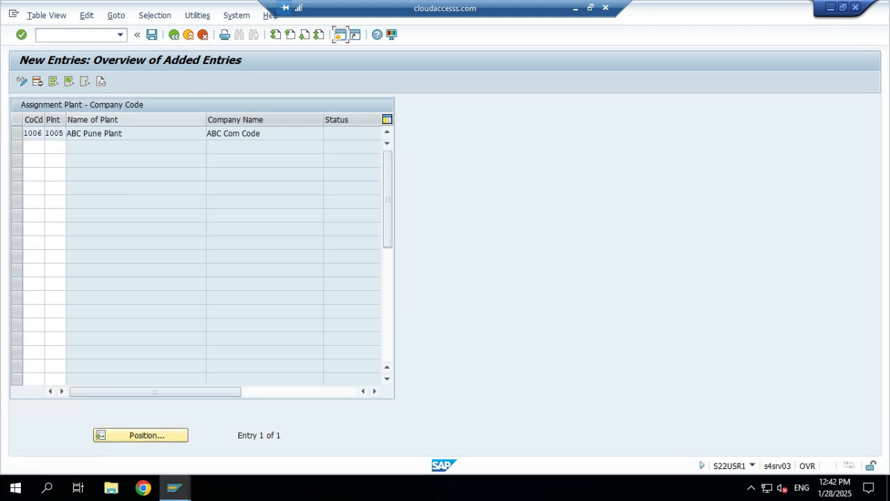
pyautogui.hotkey('ctrl', 's')
pyautogui.press('Return')
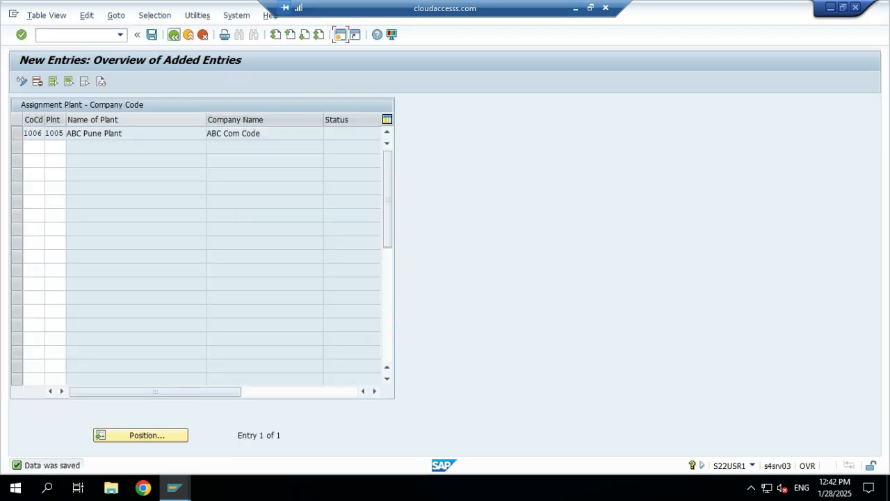
pyautogui.click(174, 34)
pyautogui.click(174, 34)
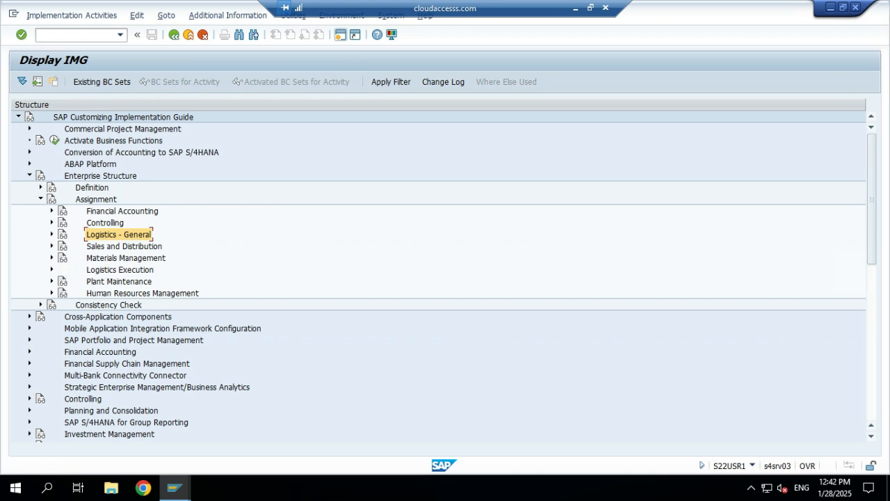
# Open Assign shipping point to plant under Logistics Execution and check the plant and shipping point codes in the Word notes.
pyautogui.click(52, 270)
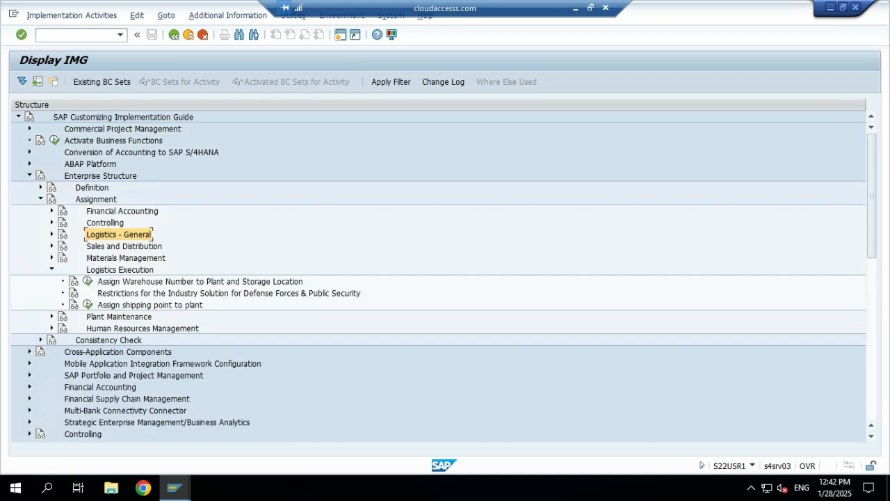
pyautogui.click(88, 305)
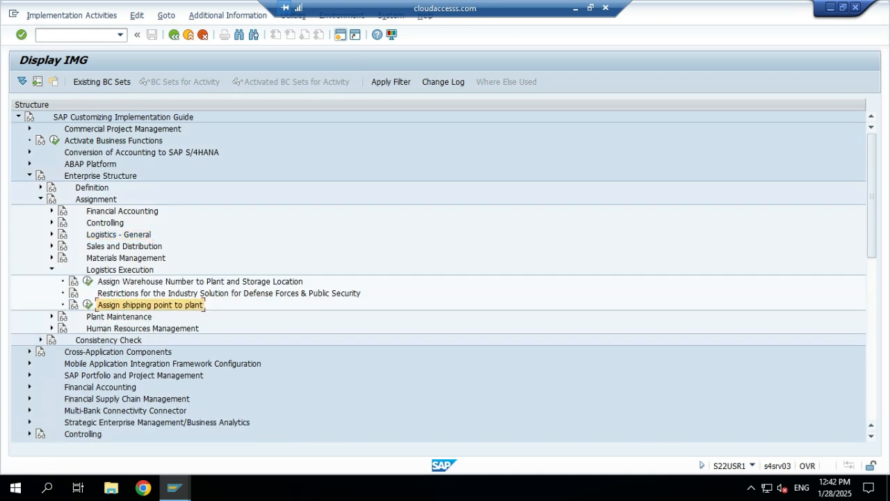
pyautogui.click(88, 305)
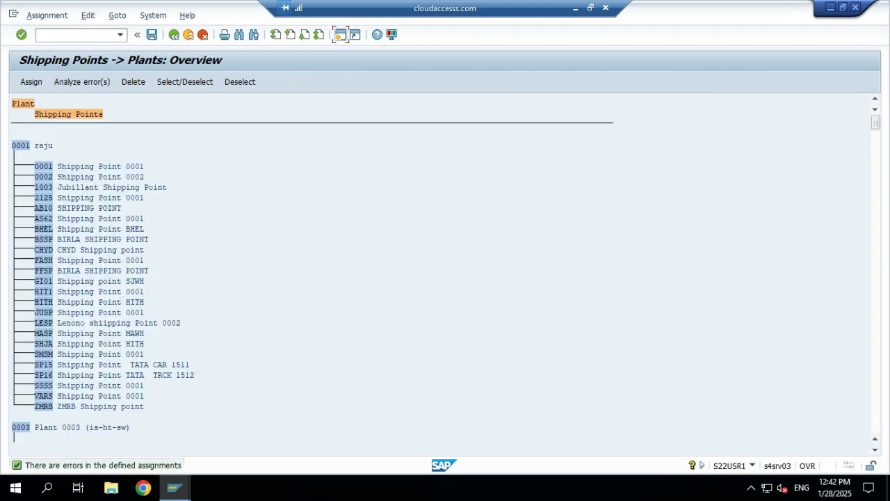
pyautogui.scroll(-2, 103, 282)
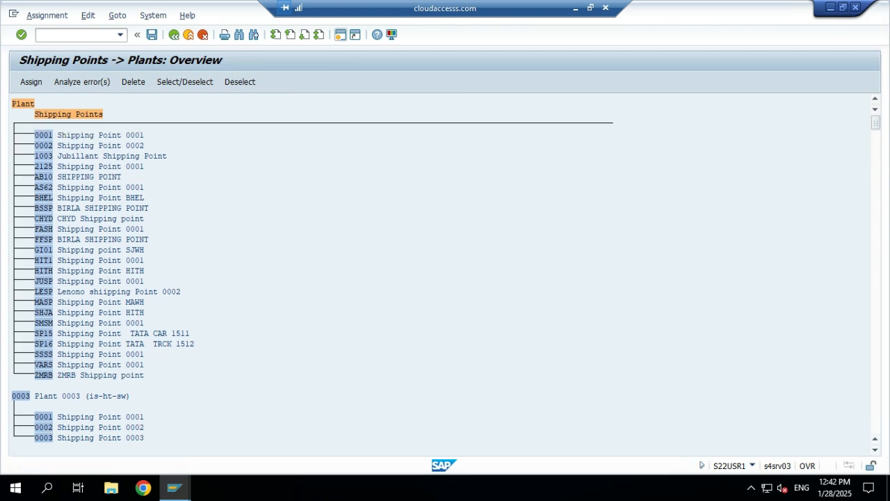
pyautogui.click(576, 7)
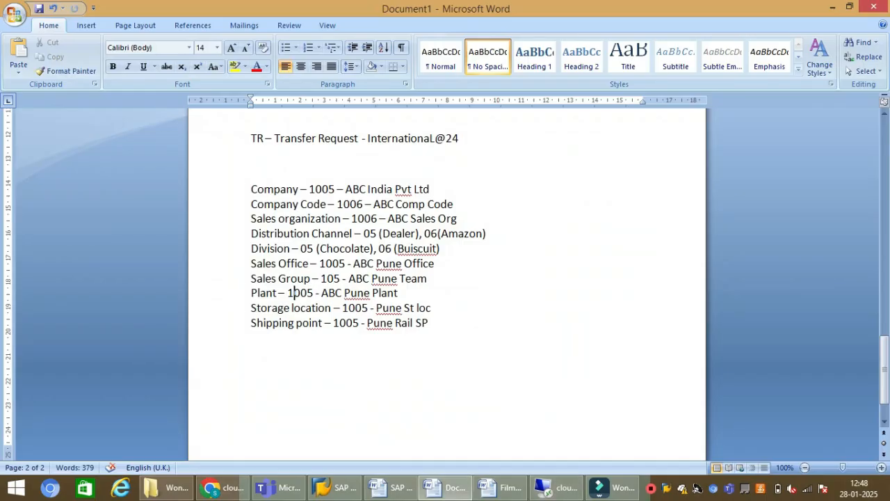
pyautogui.press('Down')
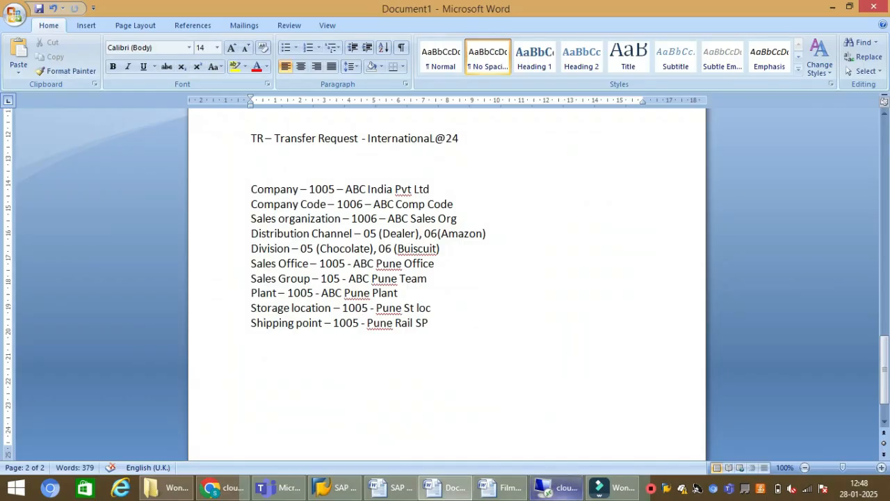
pyautogui.click(557, 487)
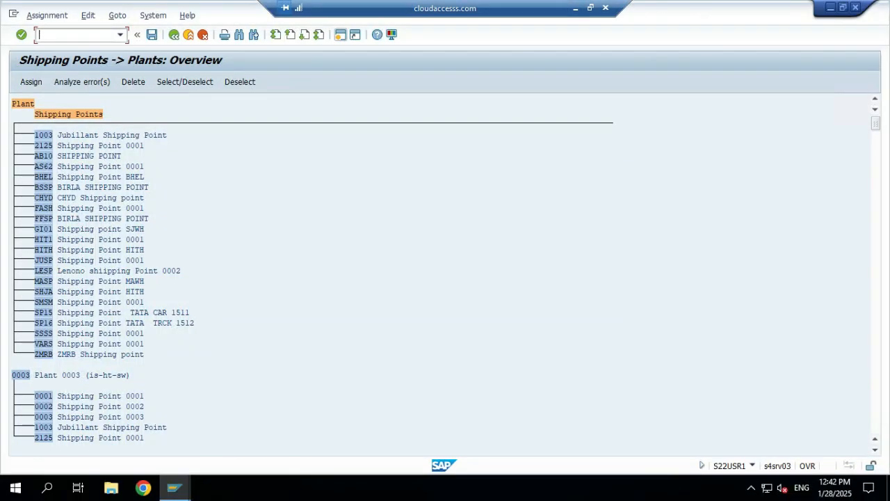
# Find plant 1005 in the shipping points to plants overview and jump to its entry.
pyautogui.click(23, 104)
pyautogui.hotkey('ctrl', 'f')
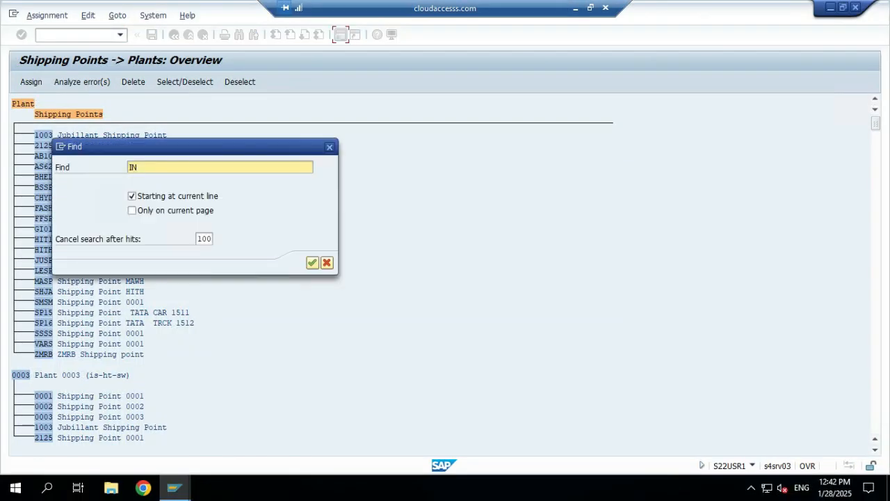
pyautogui.press('BackSpace')
pyautogui.press('BackSpace')
pyautogui.write('1005')
pyautogui.press('Return')
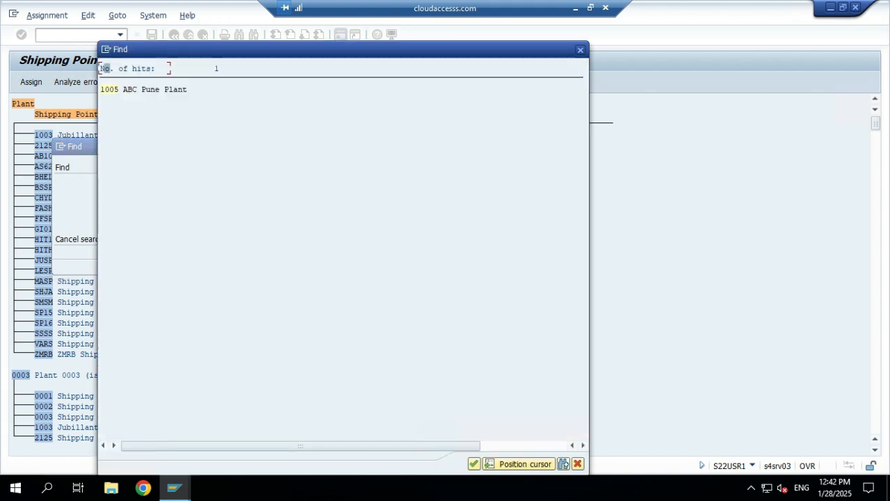
pyautogui.click(109, 90)
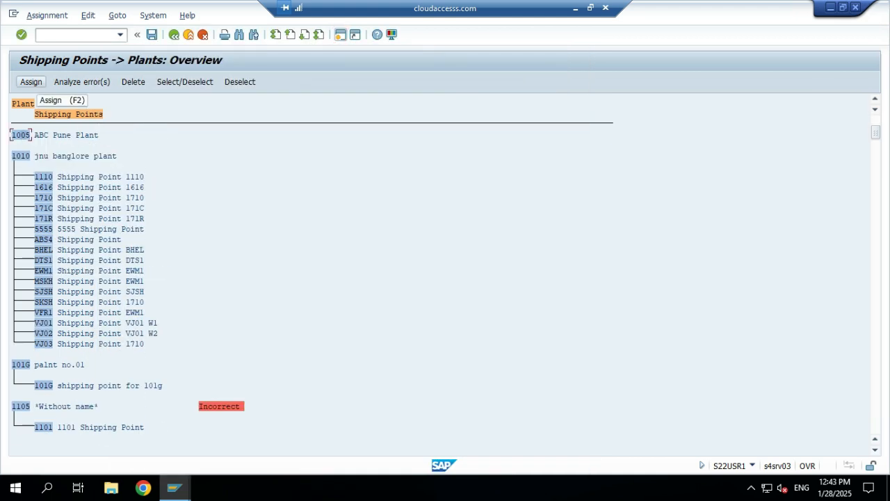
# Assign shipping point 1005 Pune Rail SP to plant 1005 ABC Pune Plant and save the assignment.
pyautogui.click(30, 82)
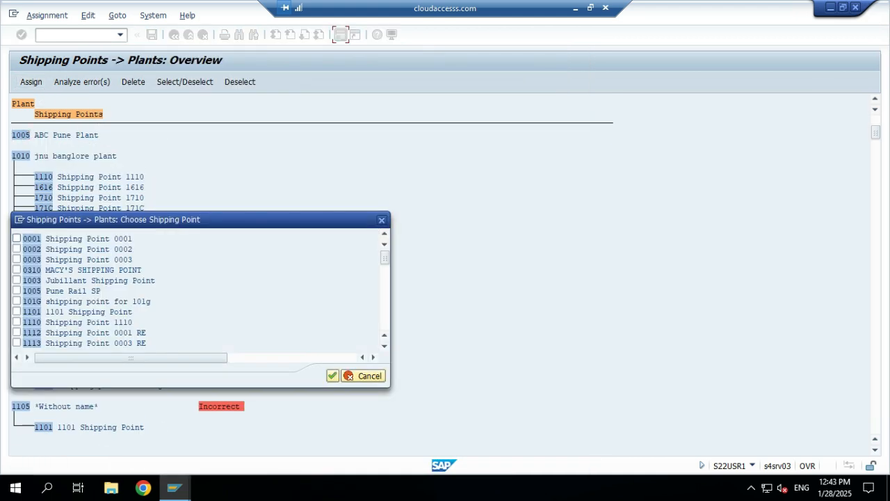
pyautogui.click(30, 291)
pyautogui.click(16, 290)
pyautogui.moveTo(200, 219); pyautogui.dragTo(375, 226)
pyautogui.click(507, 382)
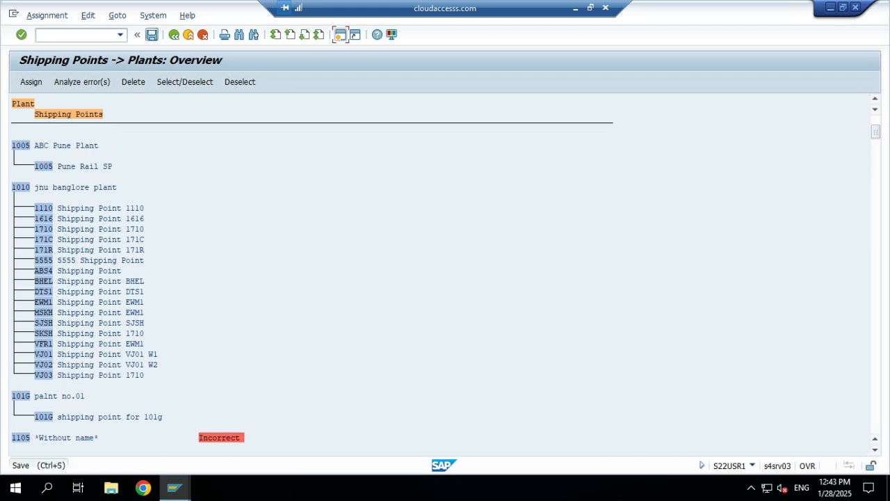
pyautogui.click(151, 35)
pyautogui.click(192, 213)
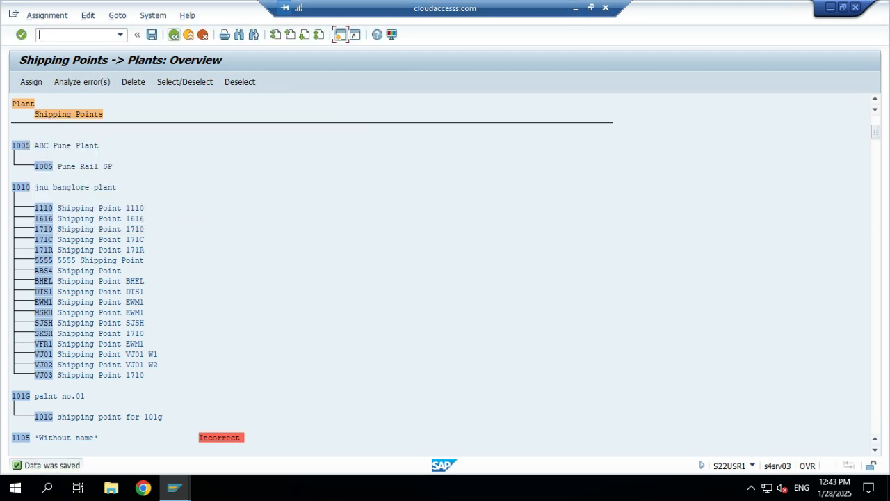
# Leave the shipping point assignment, collapse the Enterprise Structure branch and exit the Implementation Guide.
pyautogui.click(174, 34)
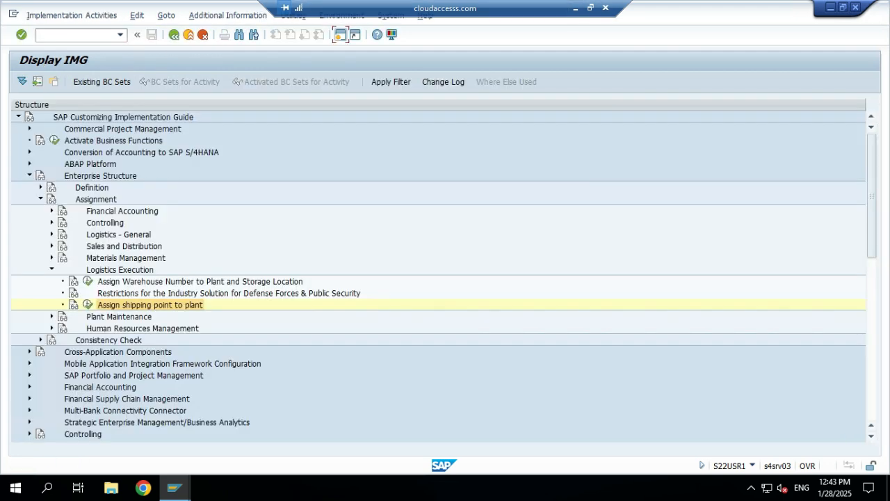
pyautogui.click(51, 269)
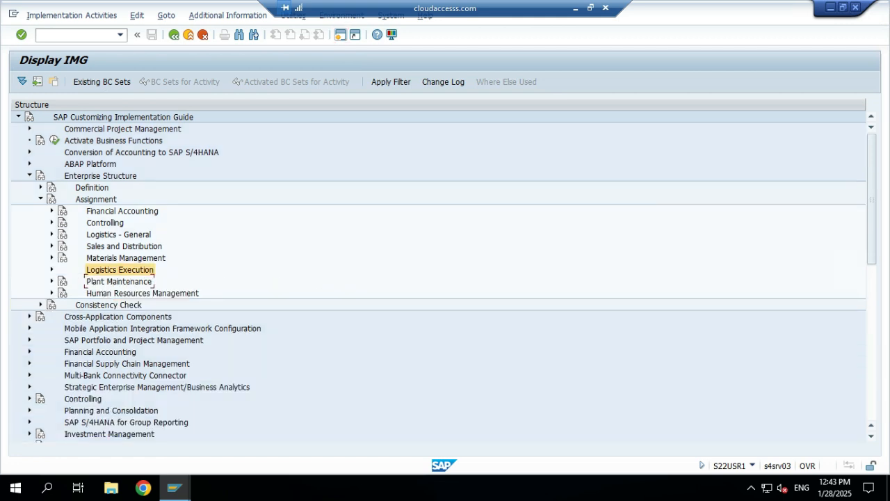
pyautogui.click(41, 199)
pyautogui.click(30, 175)
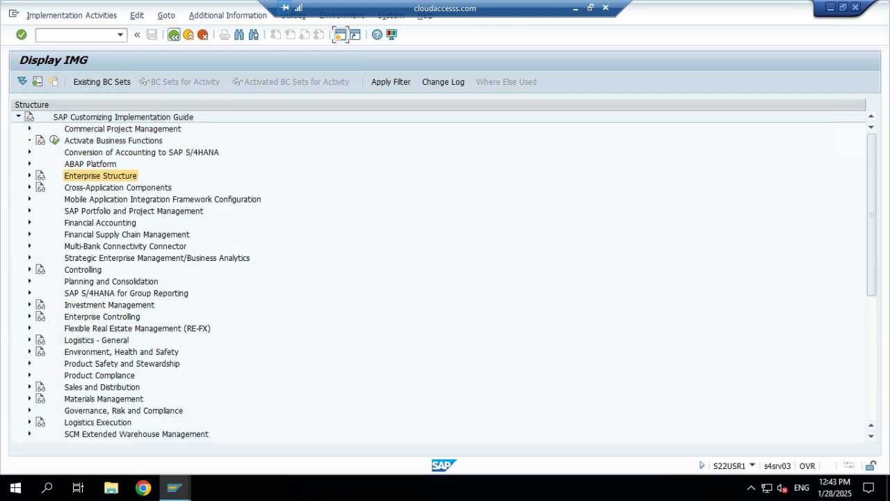
pyautogui.click(174, 34)
pyautogui.click(174, 34)
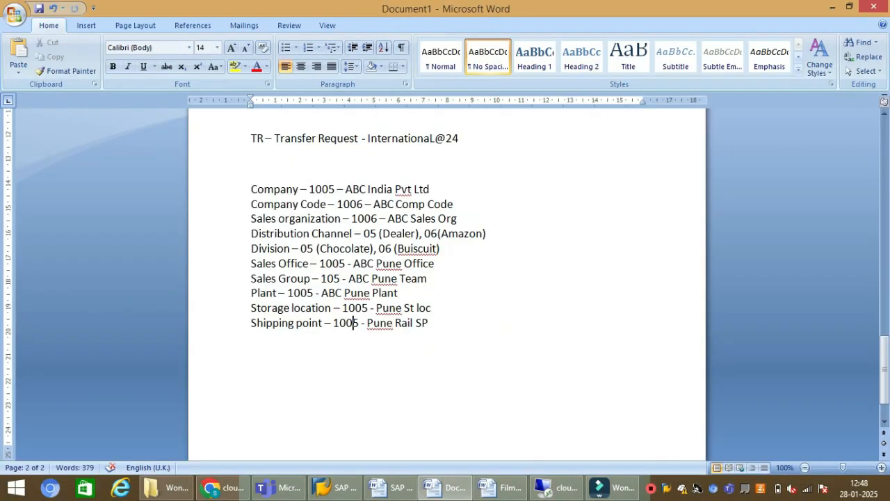
# Review the enterprise structure assignment rules and the list of defined unit codes in the Word notes.
pyautogui.scroll(2, 445, 278)
pyautogui.scroll(-1, 354, 417)
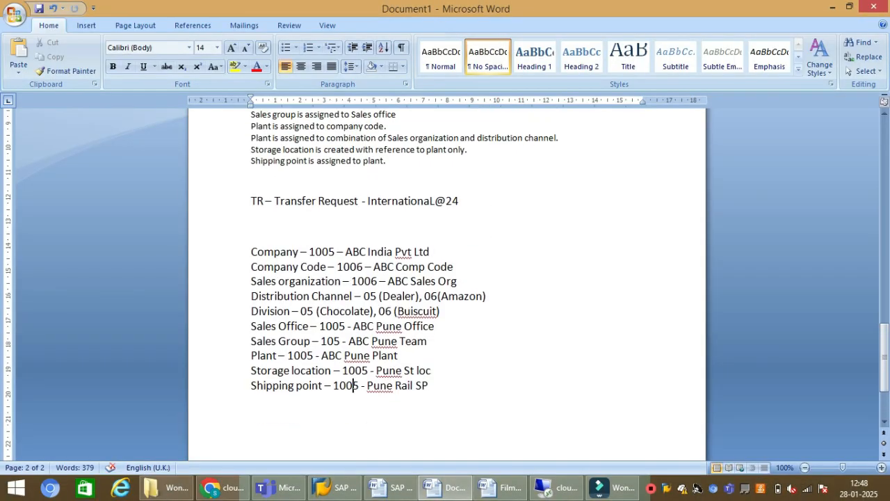
pyautogui.scroll(2, 445, 278)
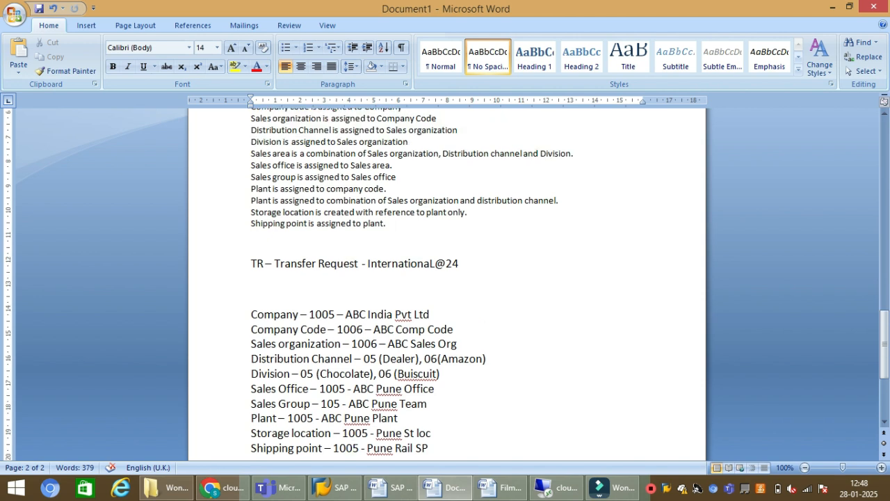
pyautogui.moveTo(612, 487)
pyautogui.click(611, 487)
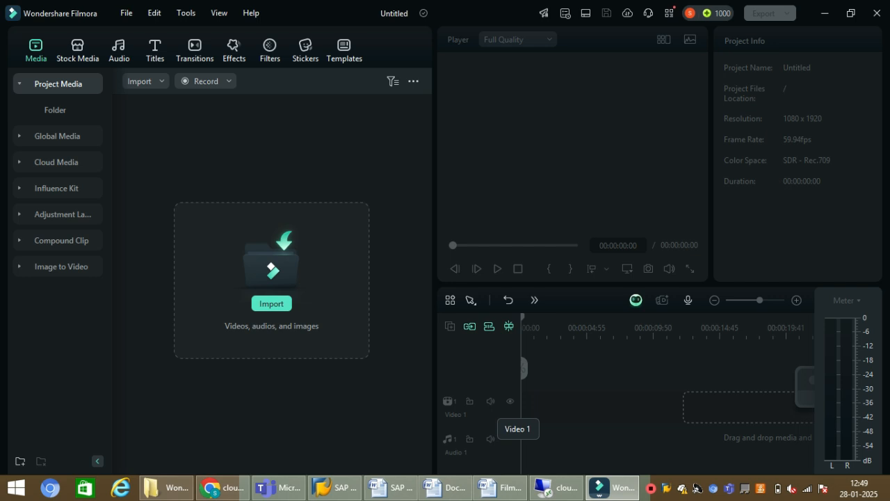
pyautogui.click(669, 13)
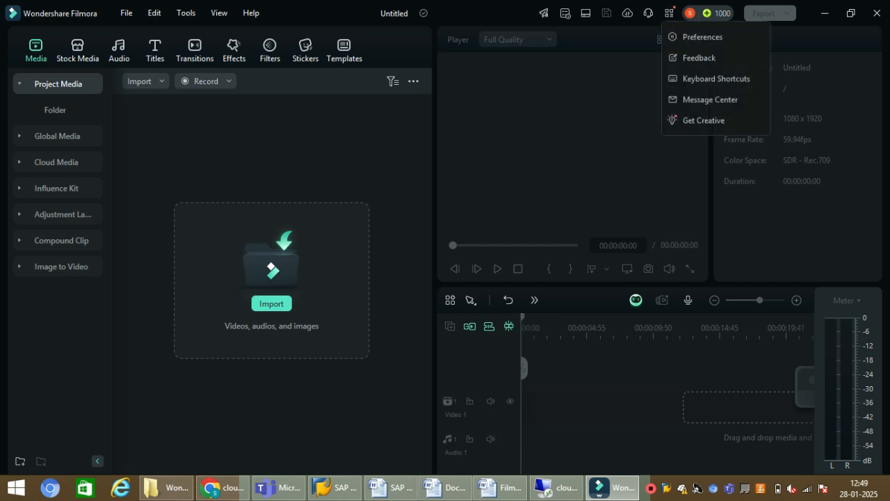
pyautogui.press('Escape')
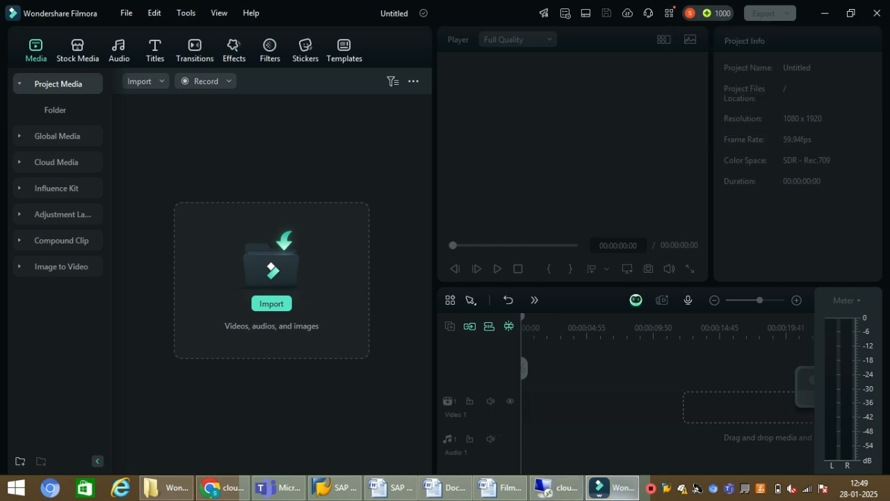
pyautogui.rightClick(651, 489)
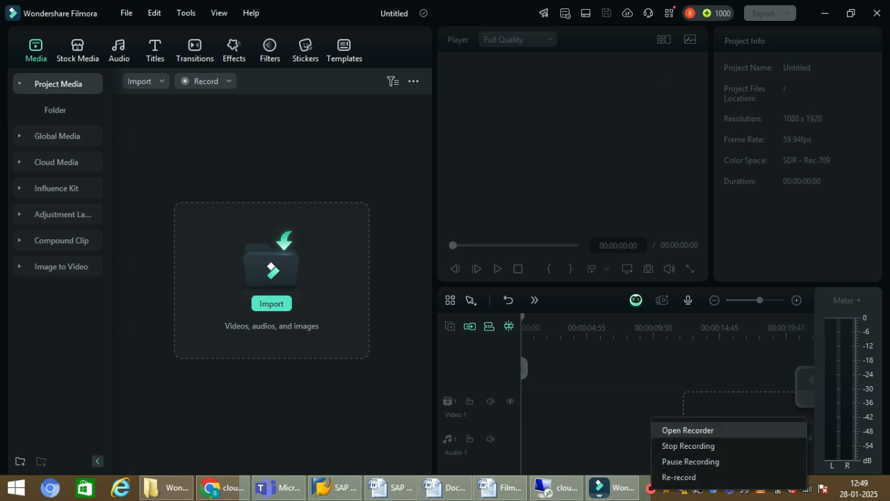
pyautogui.click(688, 430)
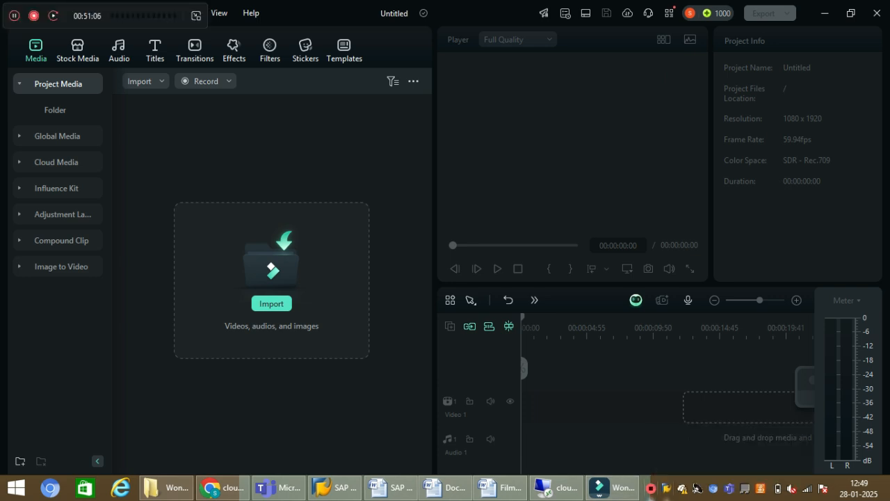
pyautogui.rightClick(650, 488)
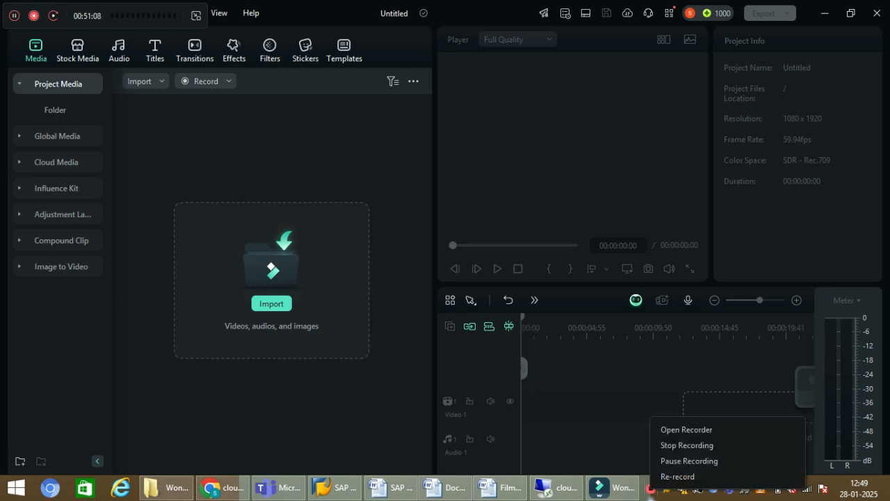